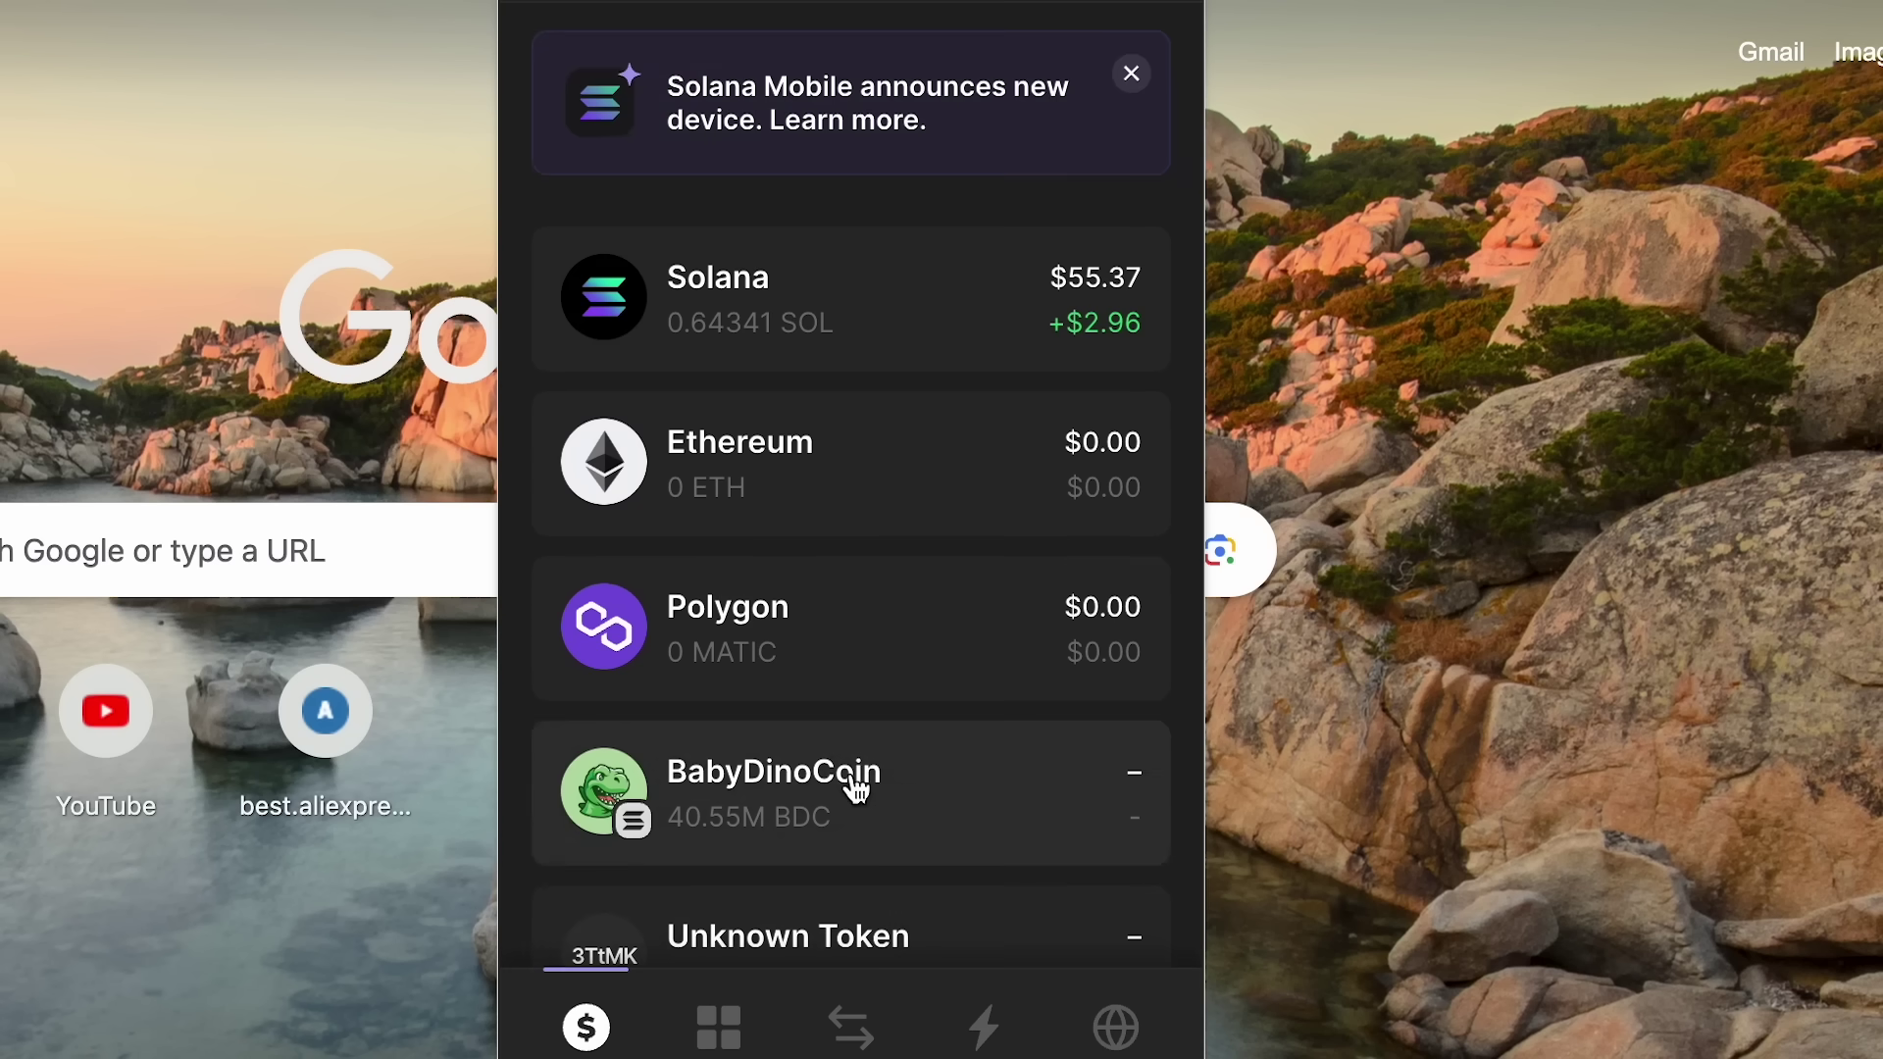
# Step: Open the BabyDinoCoin token's detail page from the Phantom Wallet token list
pyautogui.click(885, 763)
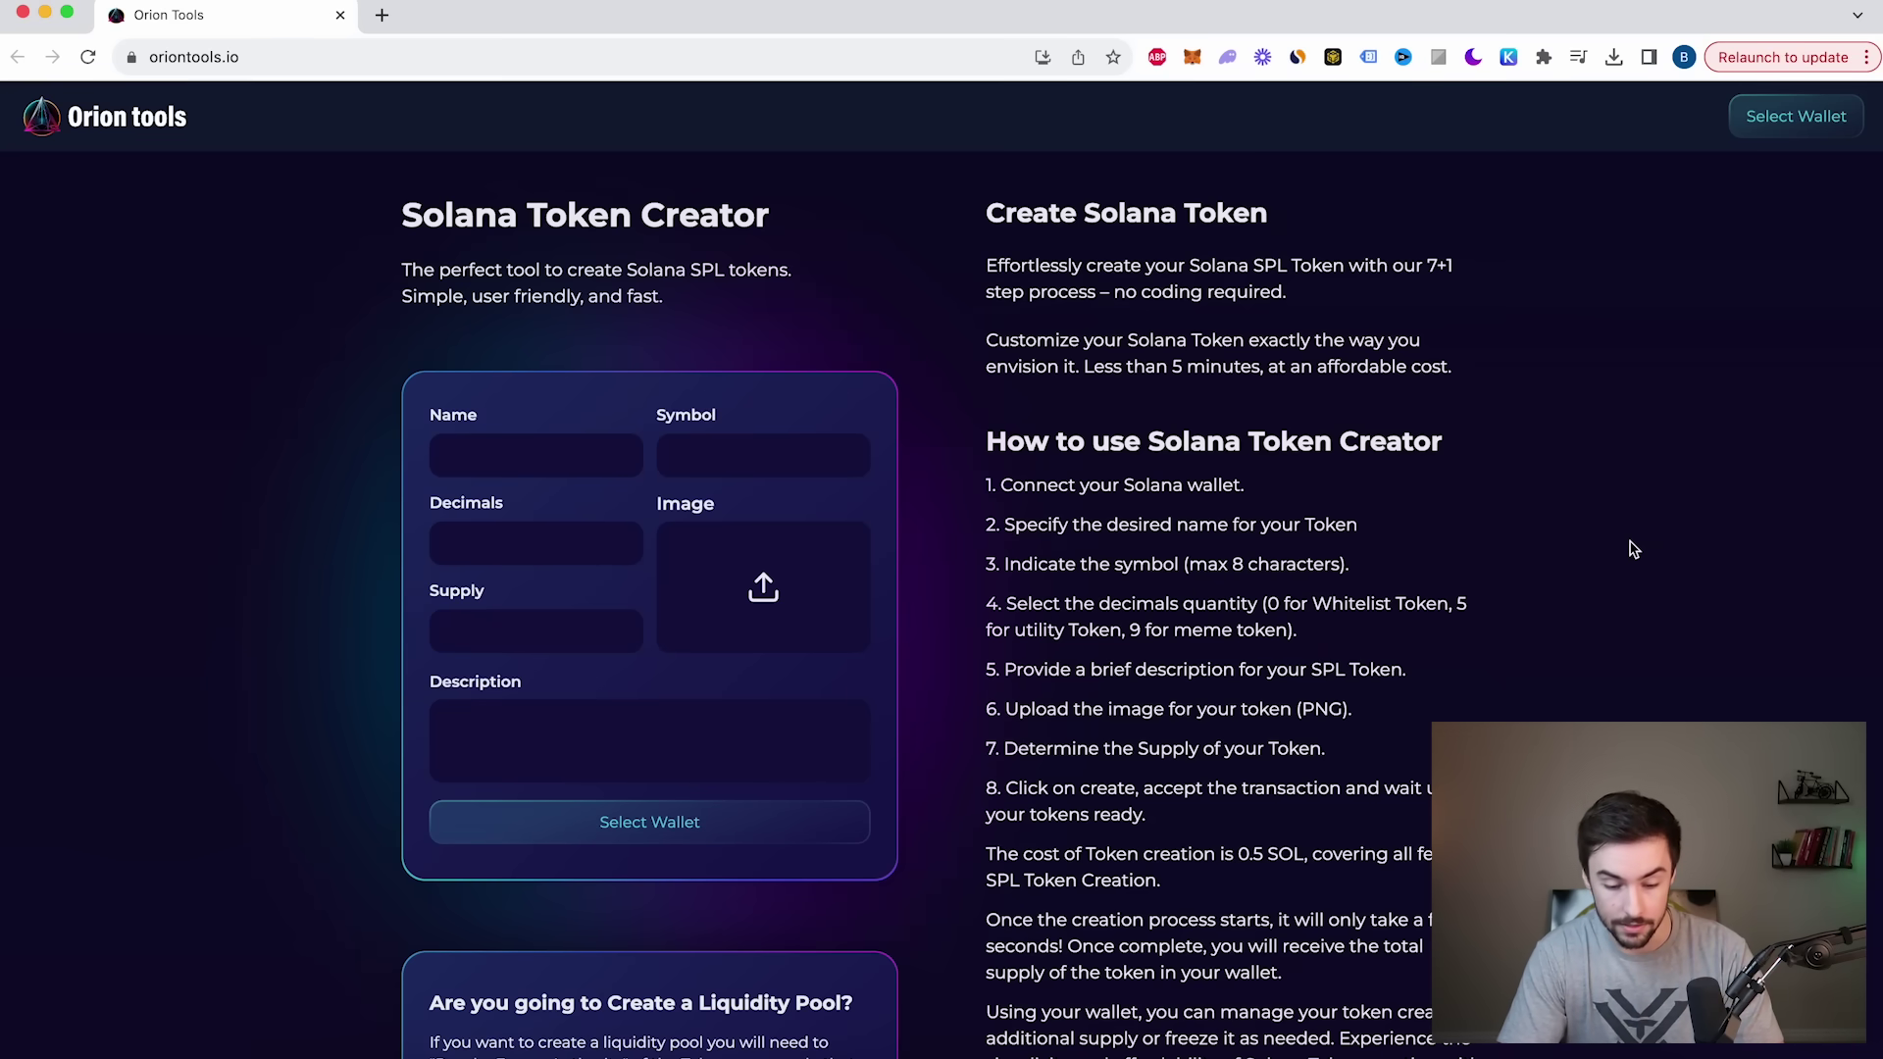
# Step: Connect the Phantom wallet to Orion Tools and approve the connection in the Phantom popup
pyautogui.click(1791, 114)
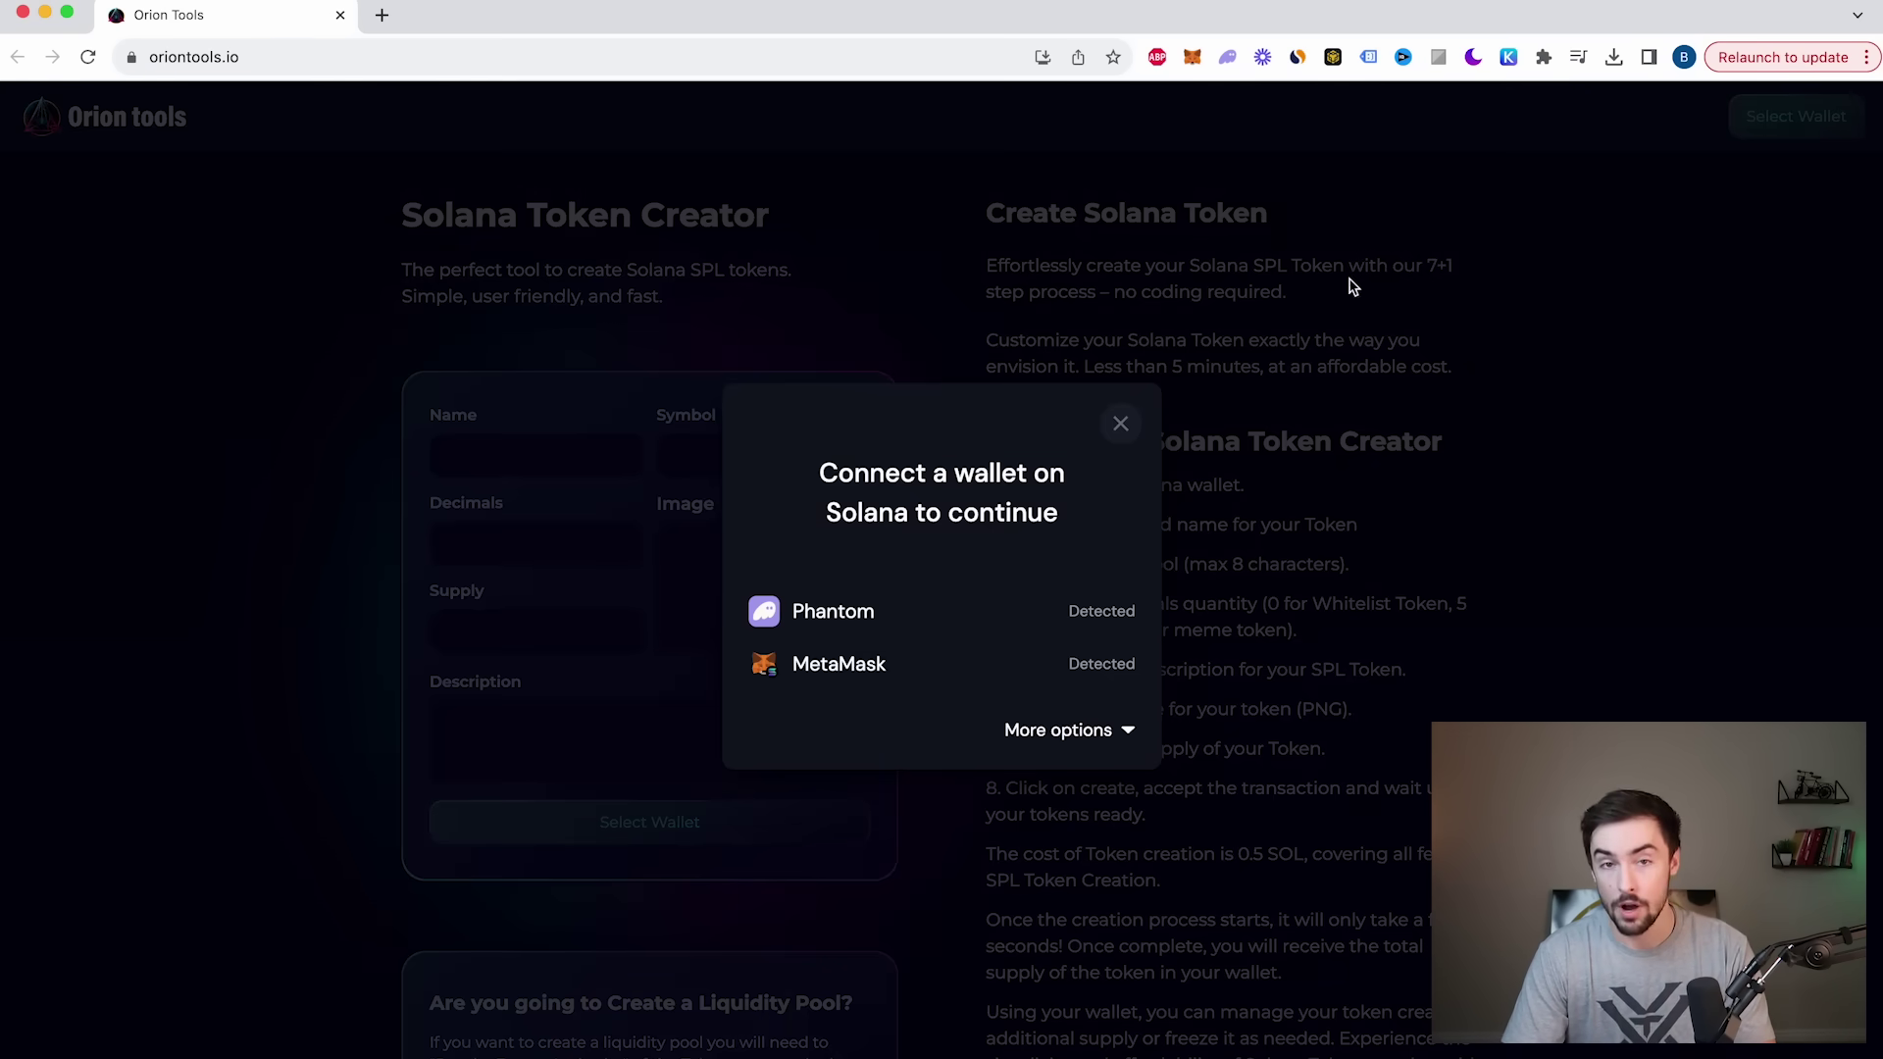
pyautogui.click(831, 615)
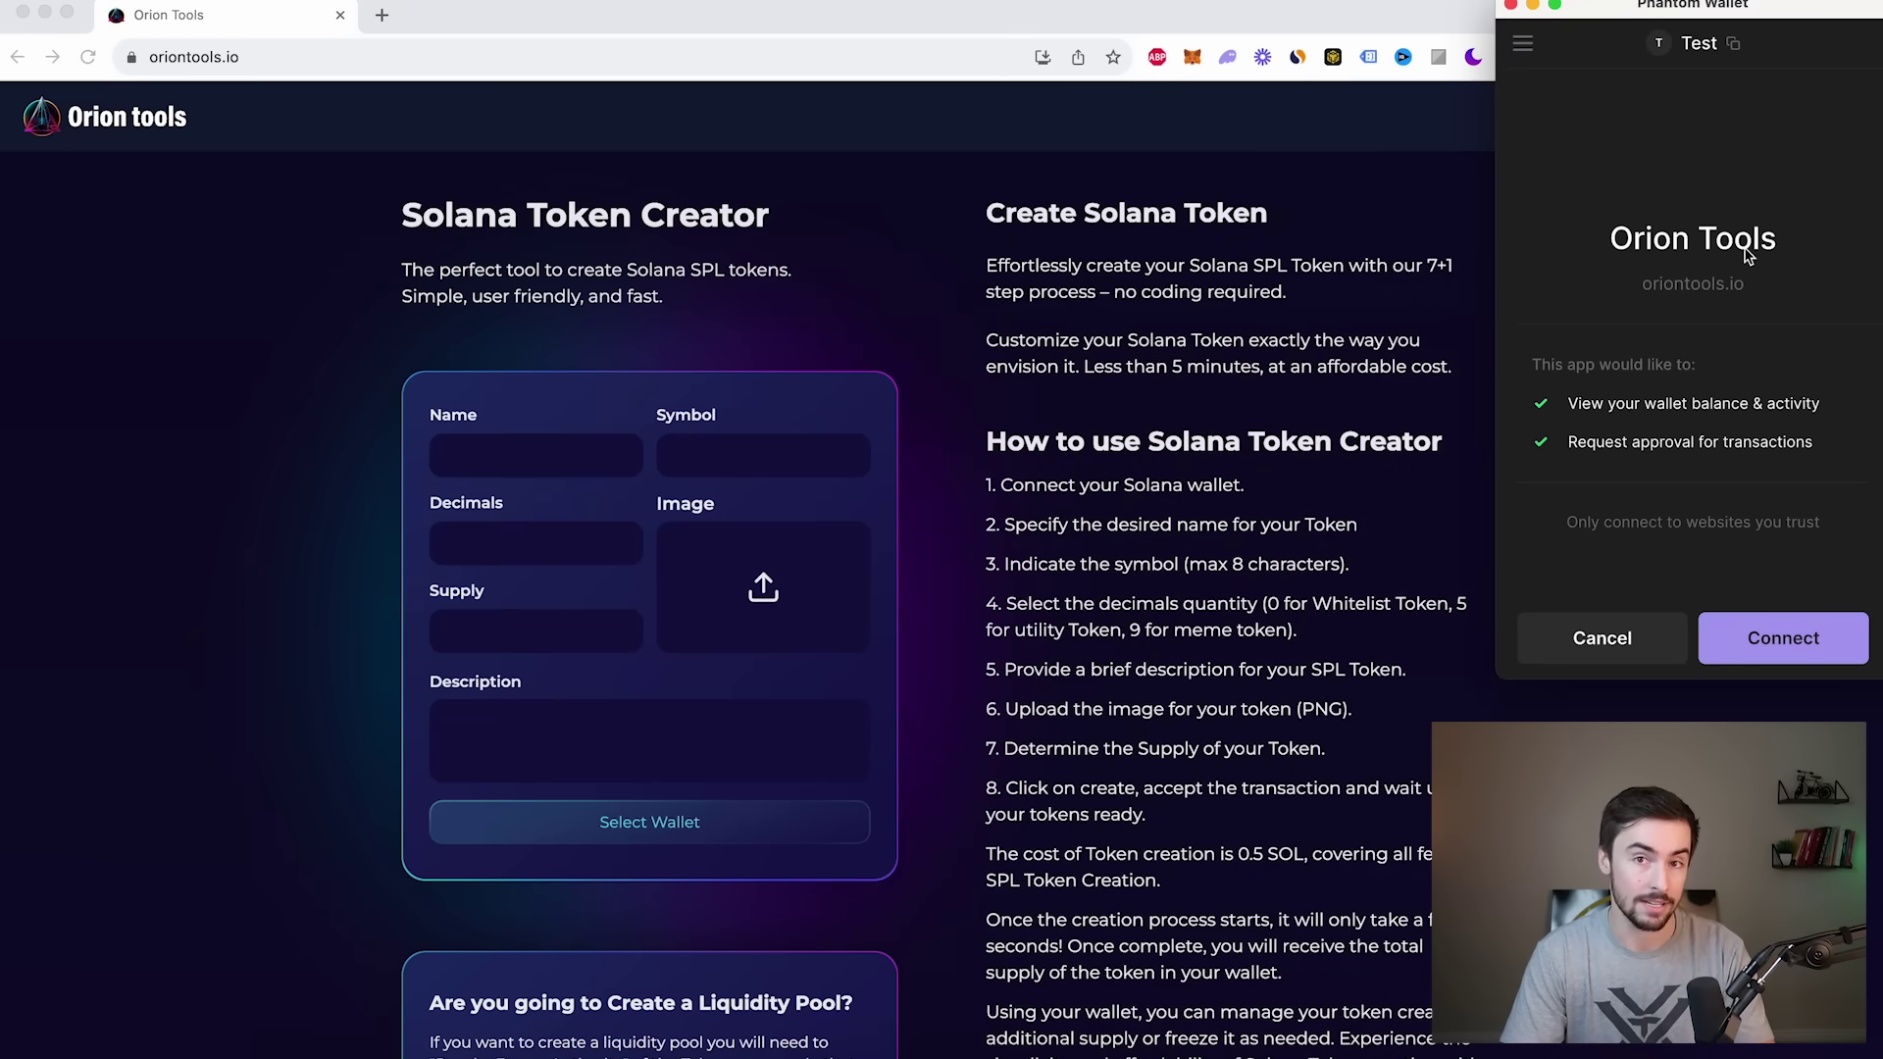
pyautogui.click(1771, 638)
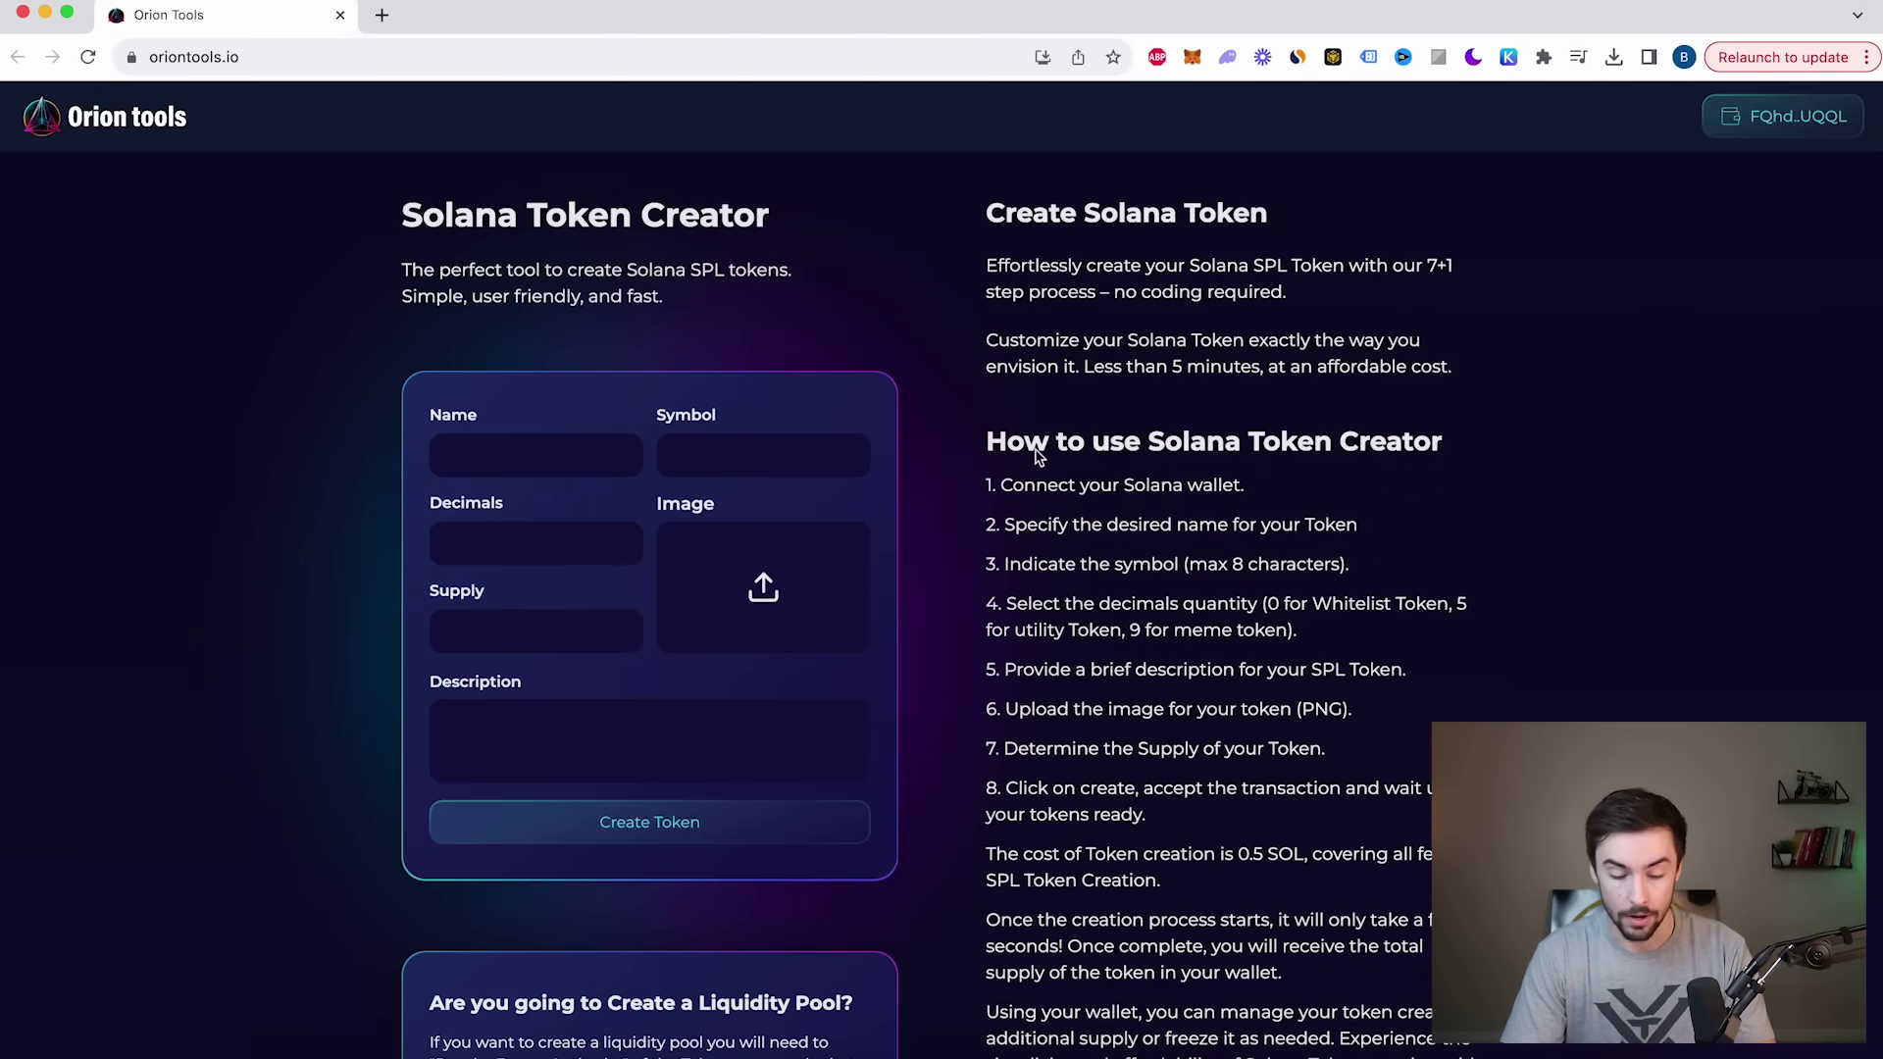
pyautogui.scroll(-1, 989, 535)
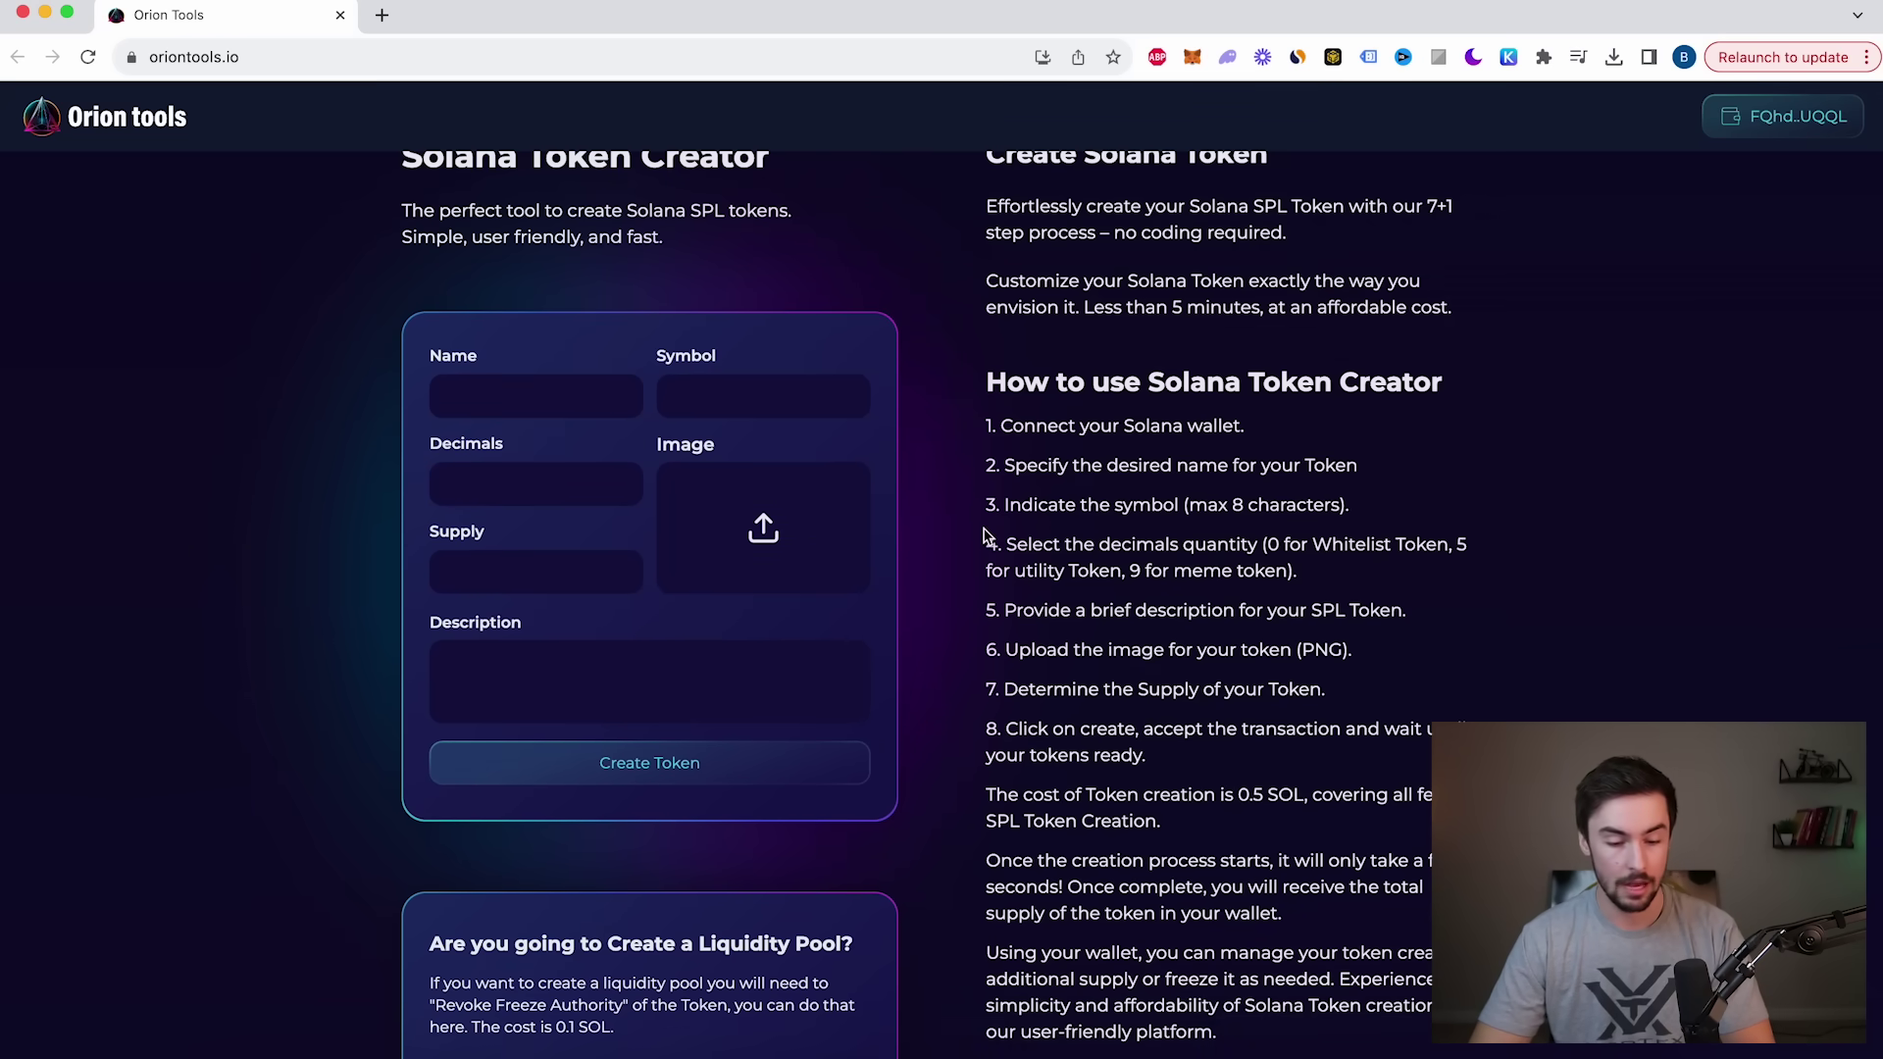
pyautogui.scroll(1, 917, 381)
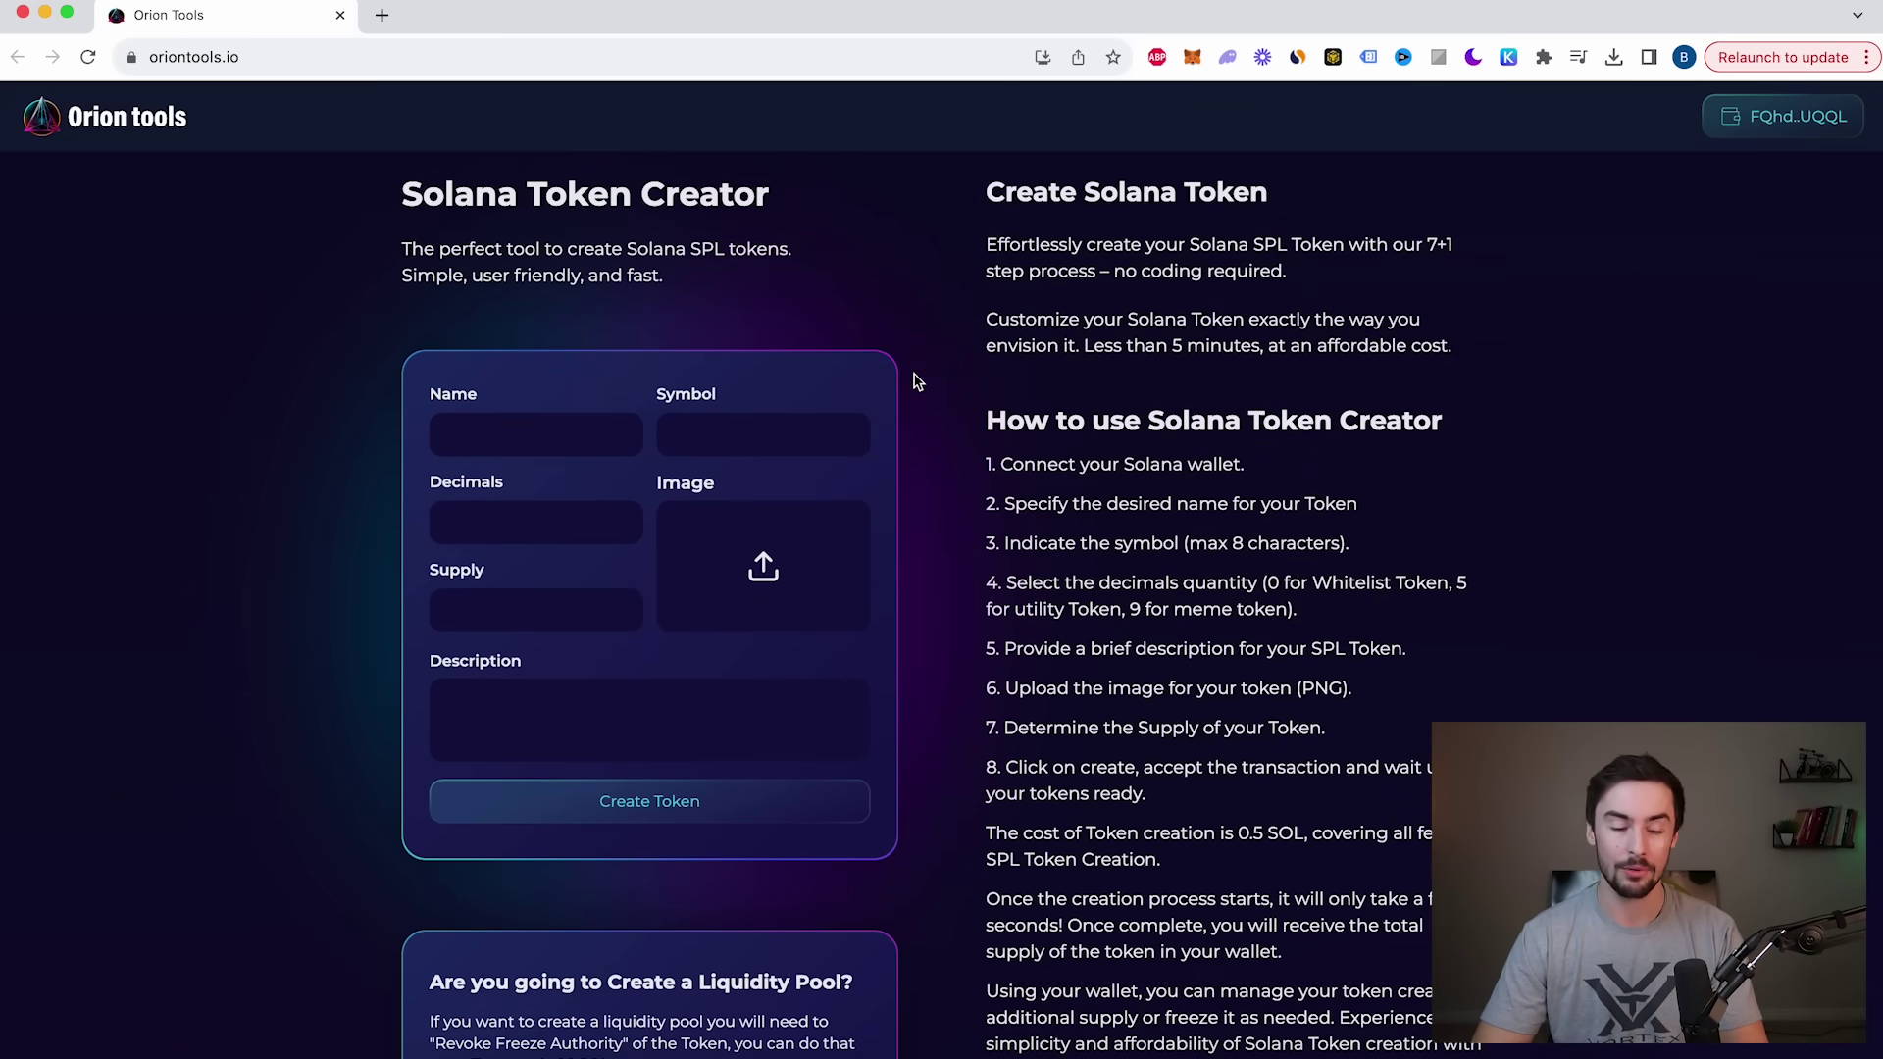
# Step: Enter token name BabyDinoCoin, symbol BDC, 9 decimals and a 50000000 supply
pyautogui.click(485, 443)
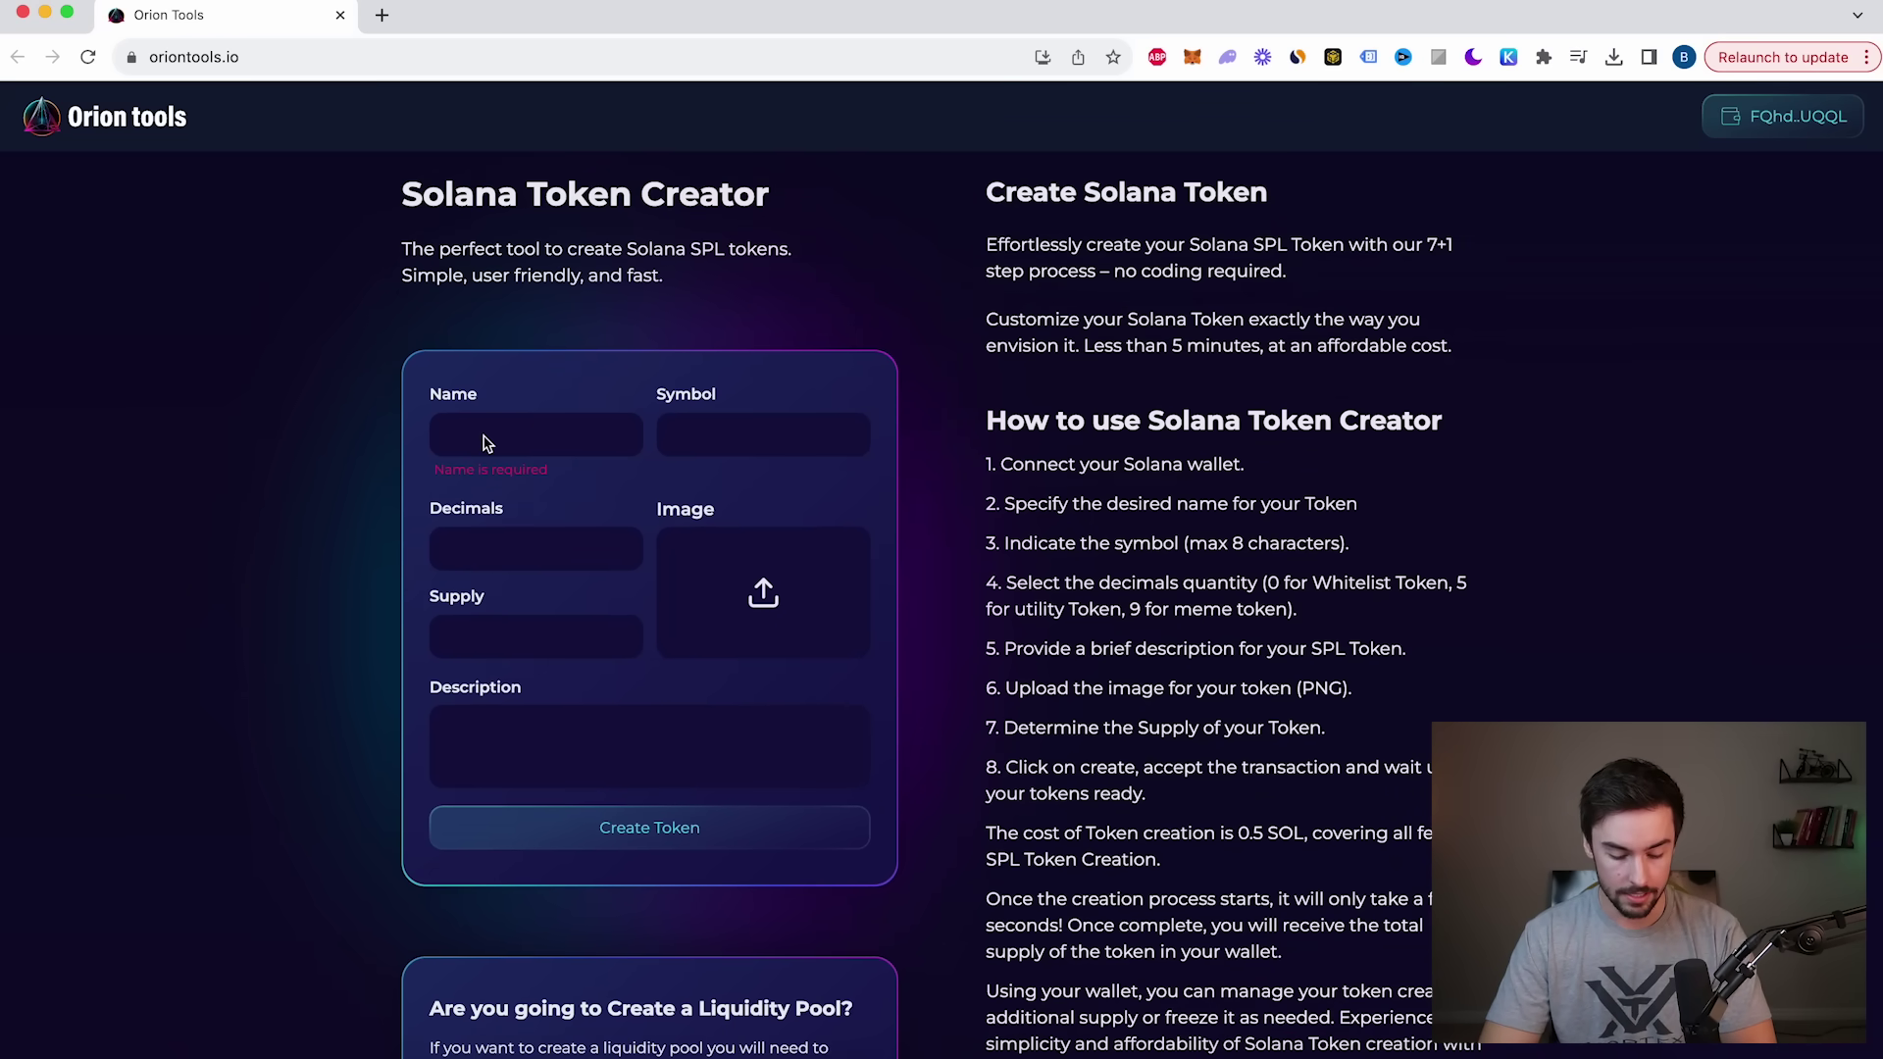
pyautogui.write('BabyDinoCoin')
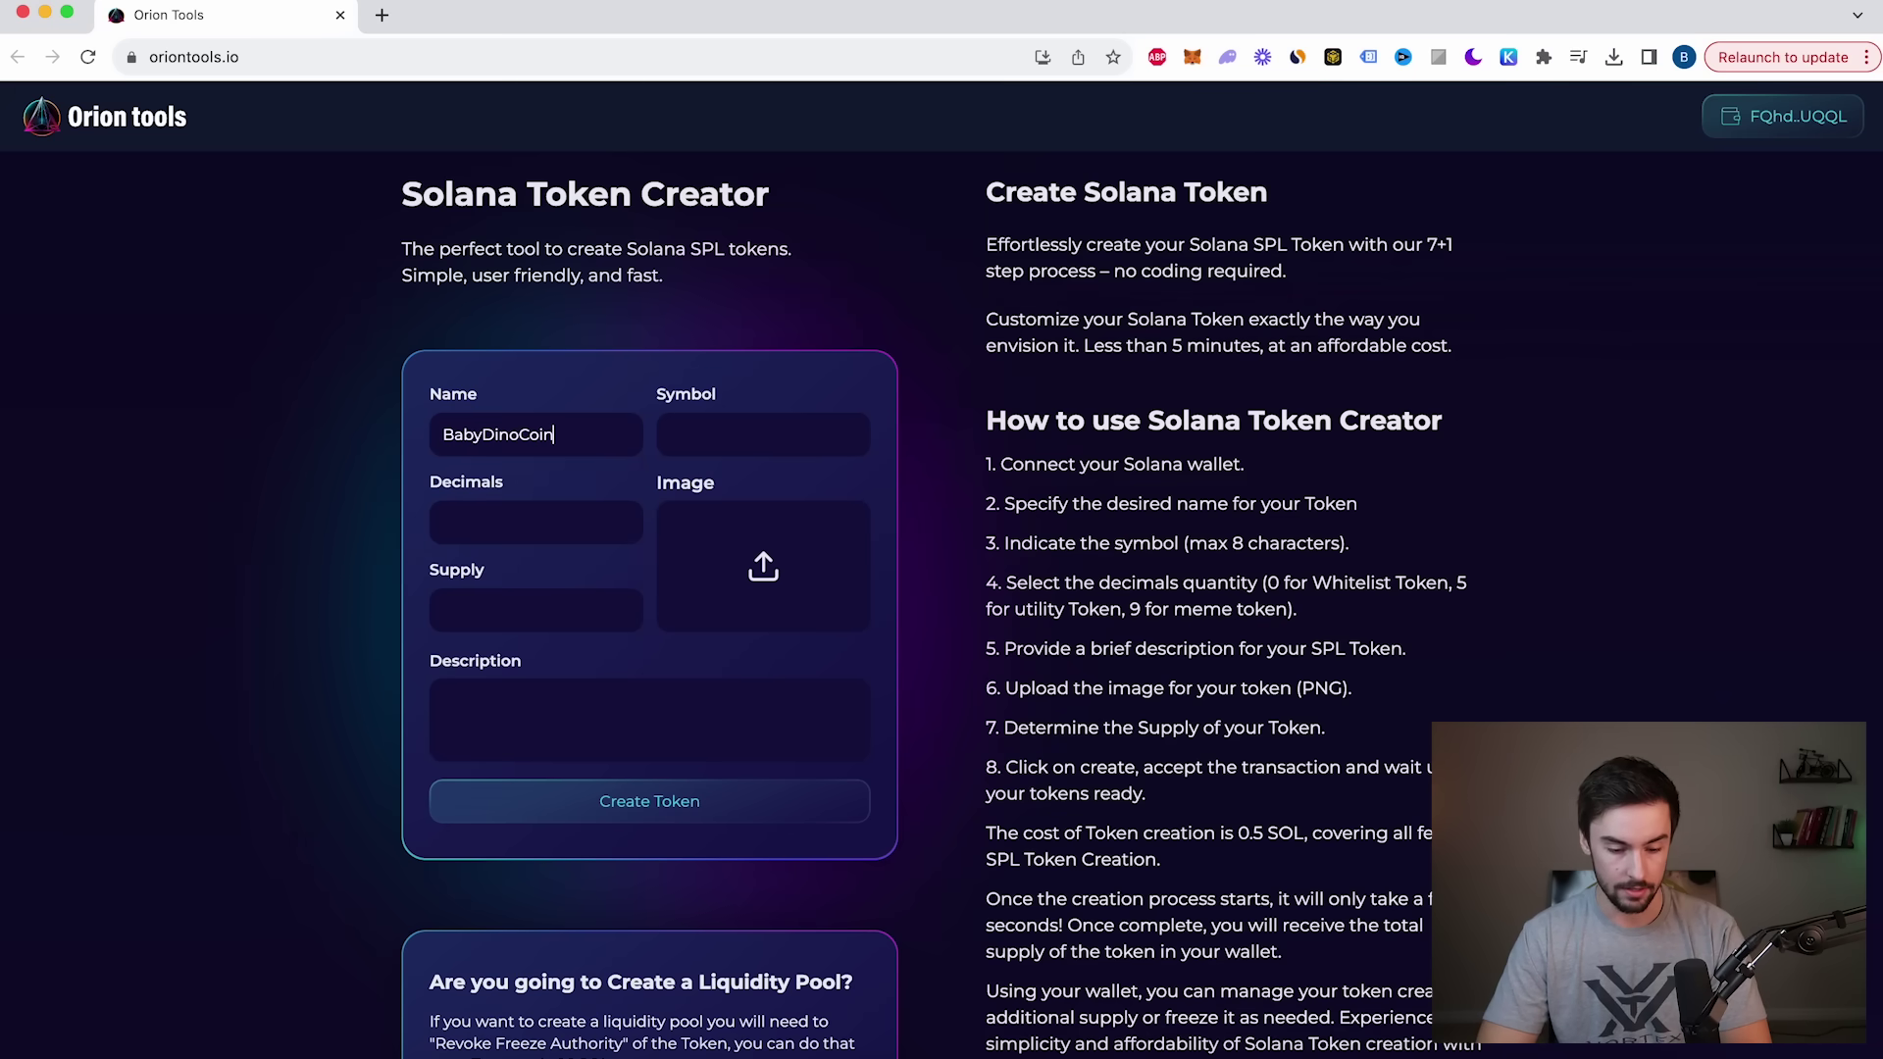
pyautogui.doubleClick(555, 443)
pyautogui.doubleClick(767, 446)
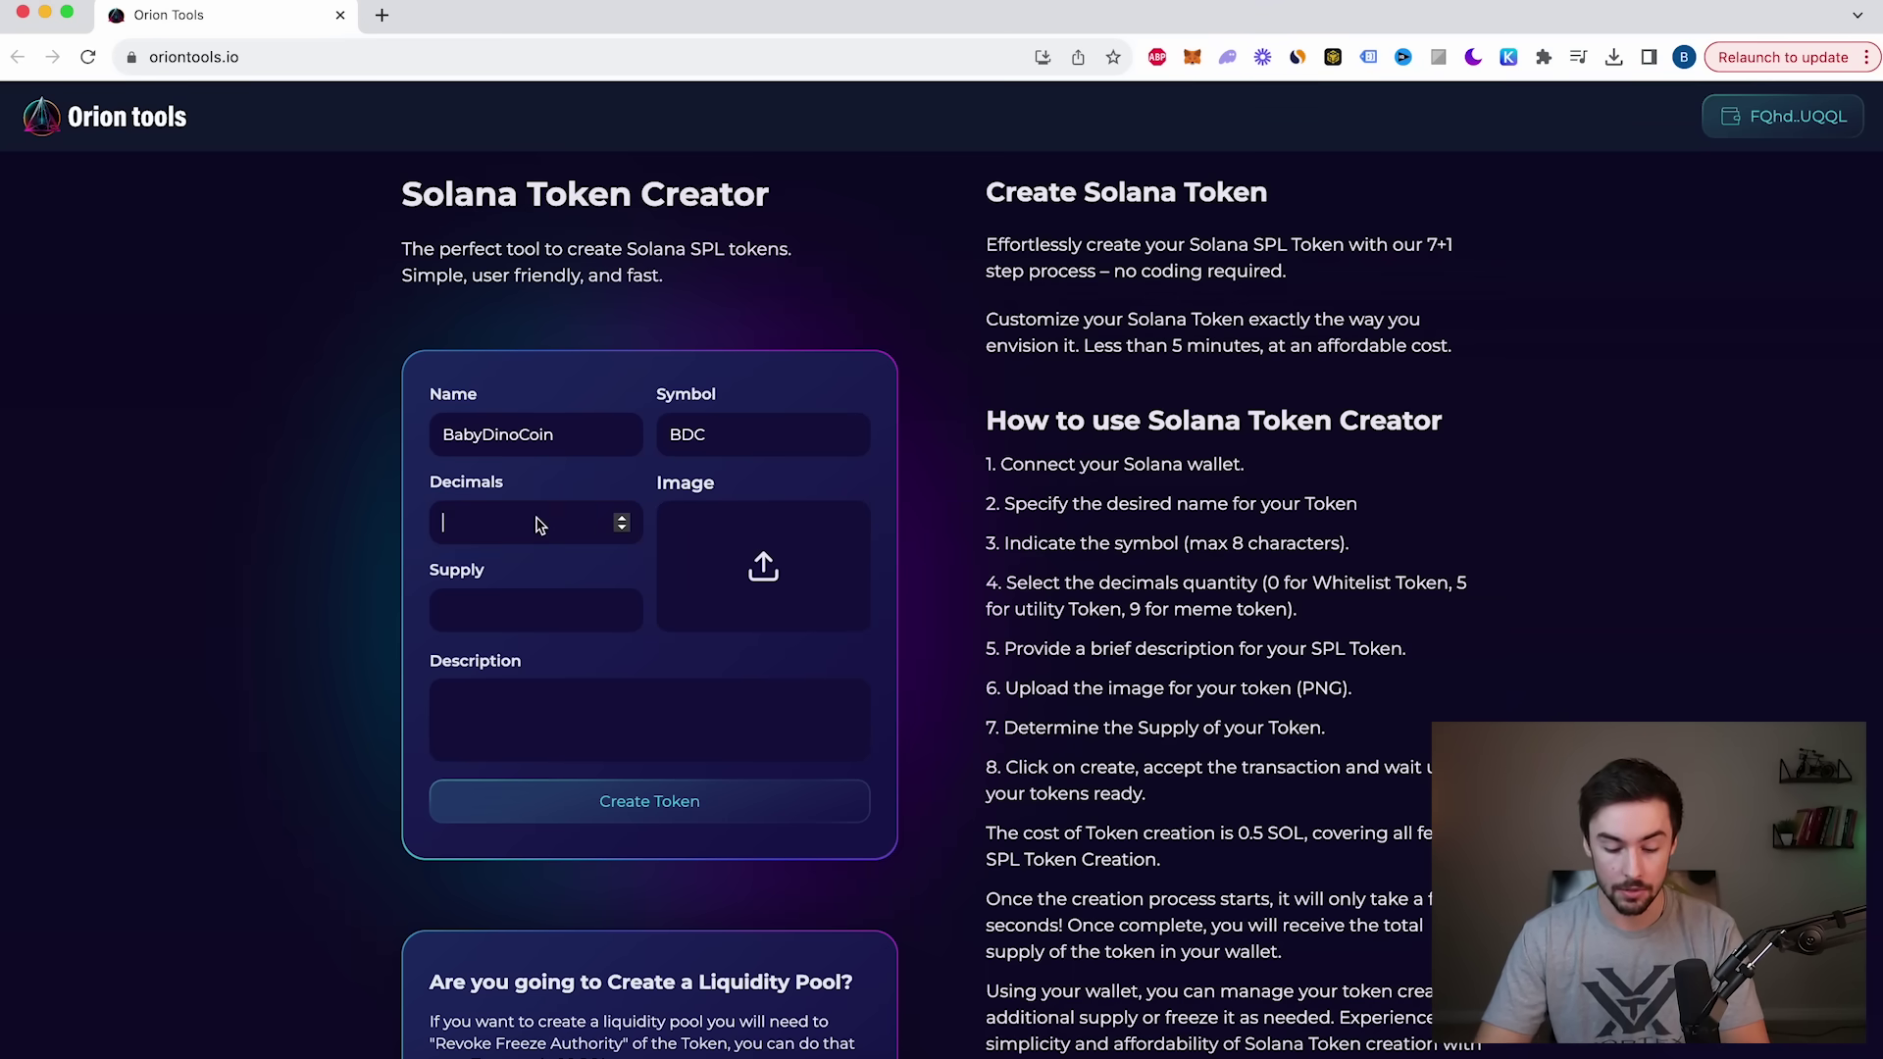
pyautogui.write('9')
pyautogui.scroll(-2, 545, 422)
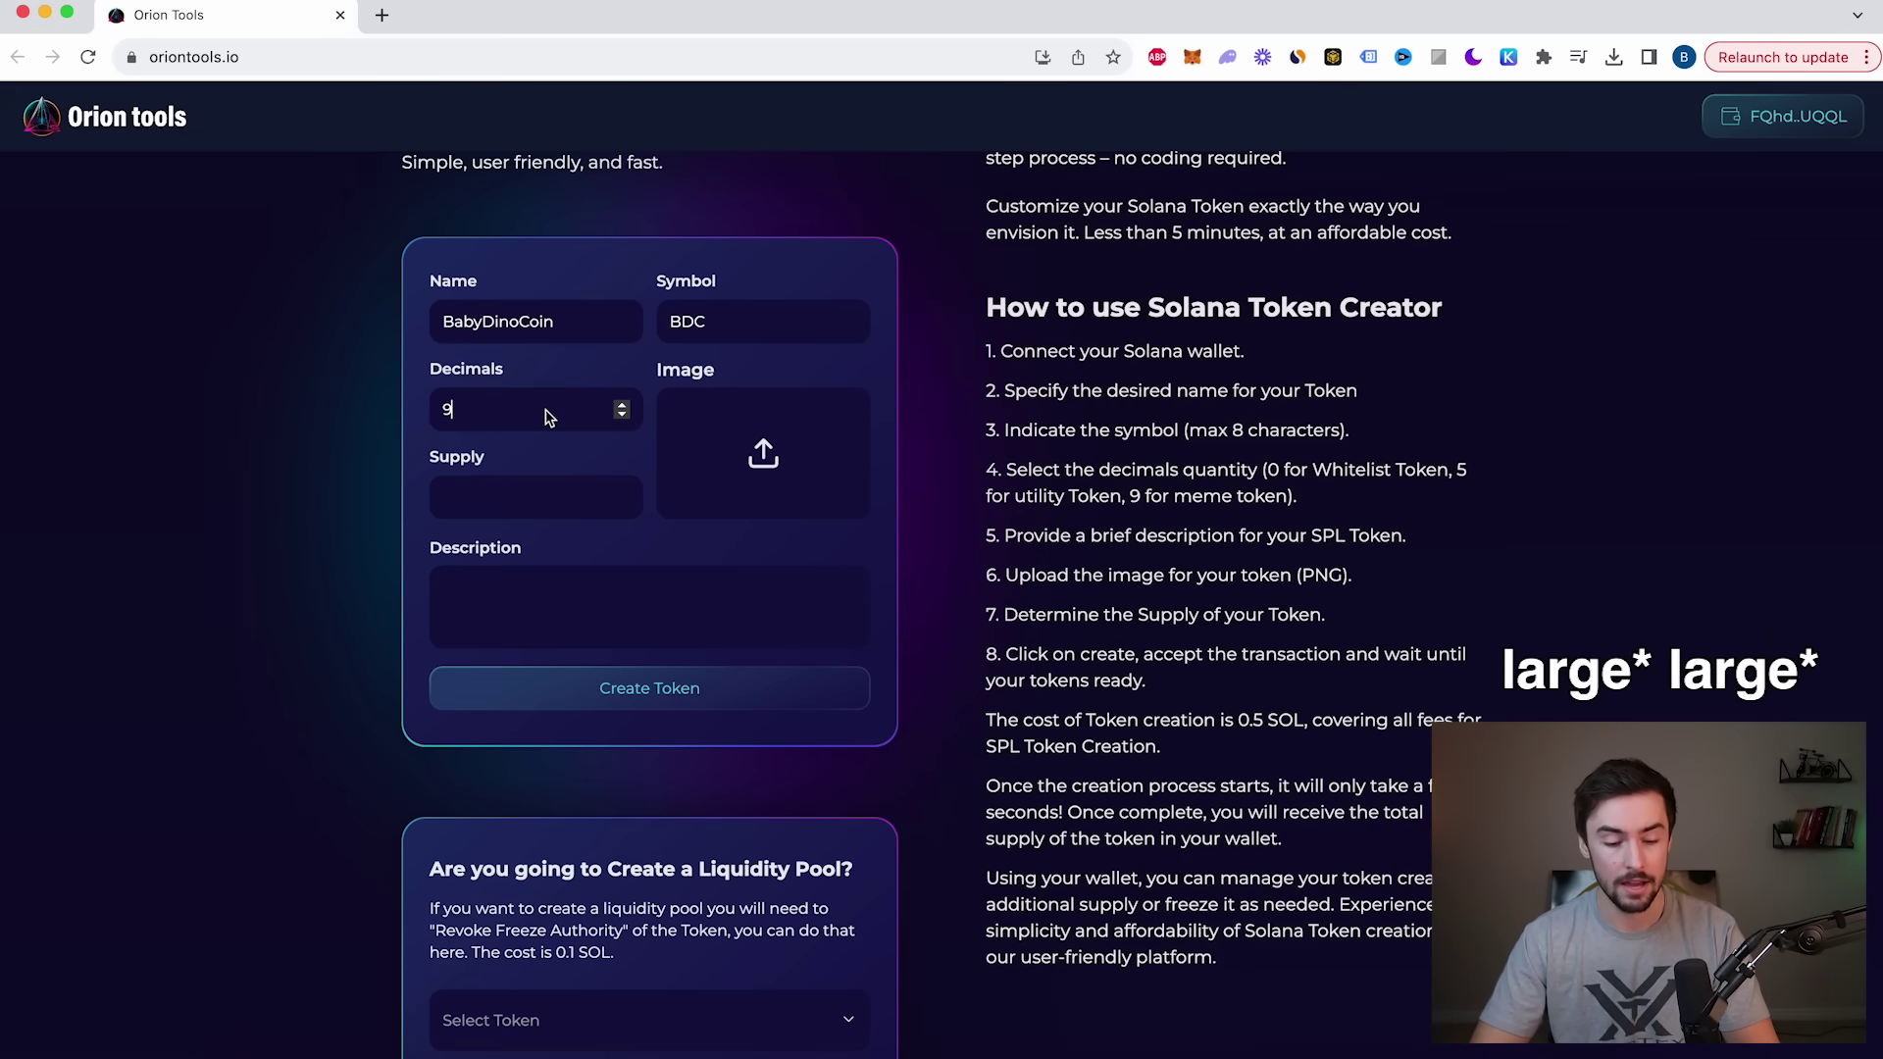
pyautogui.click(549, 503)
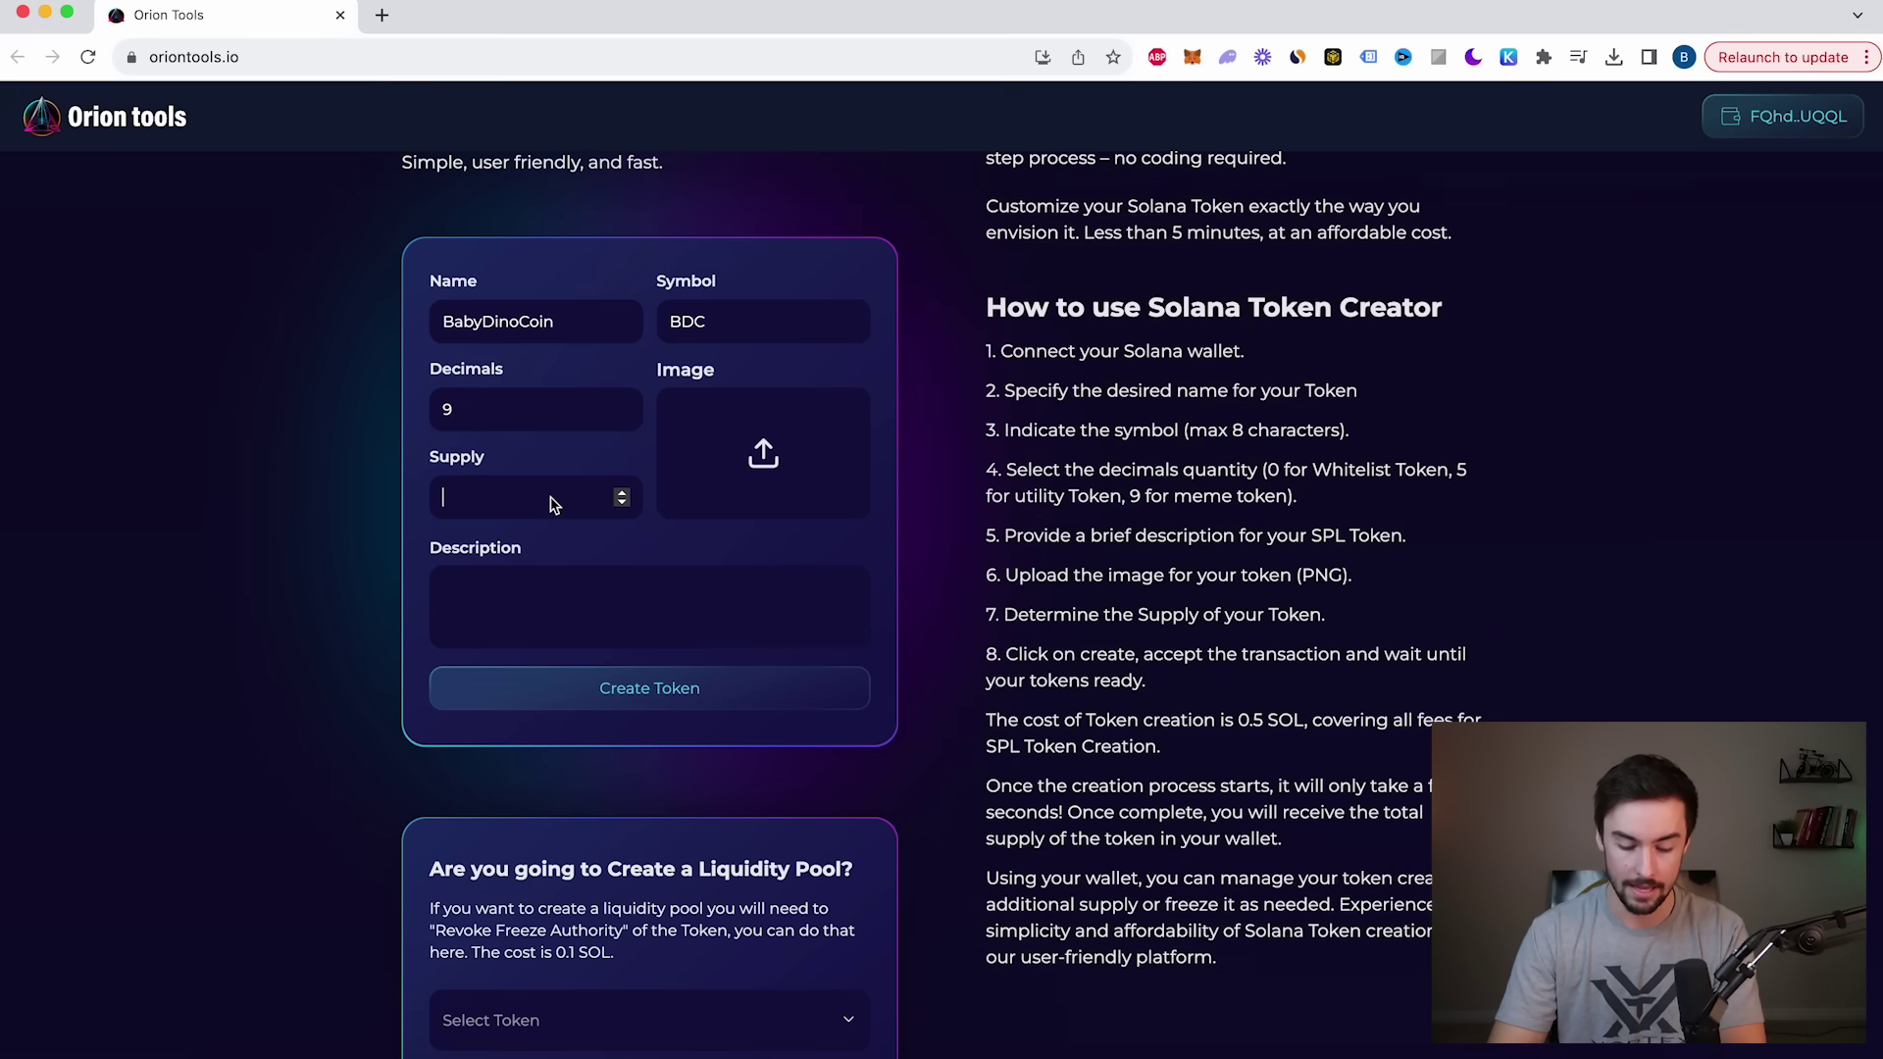
pyautogui.write('50')
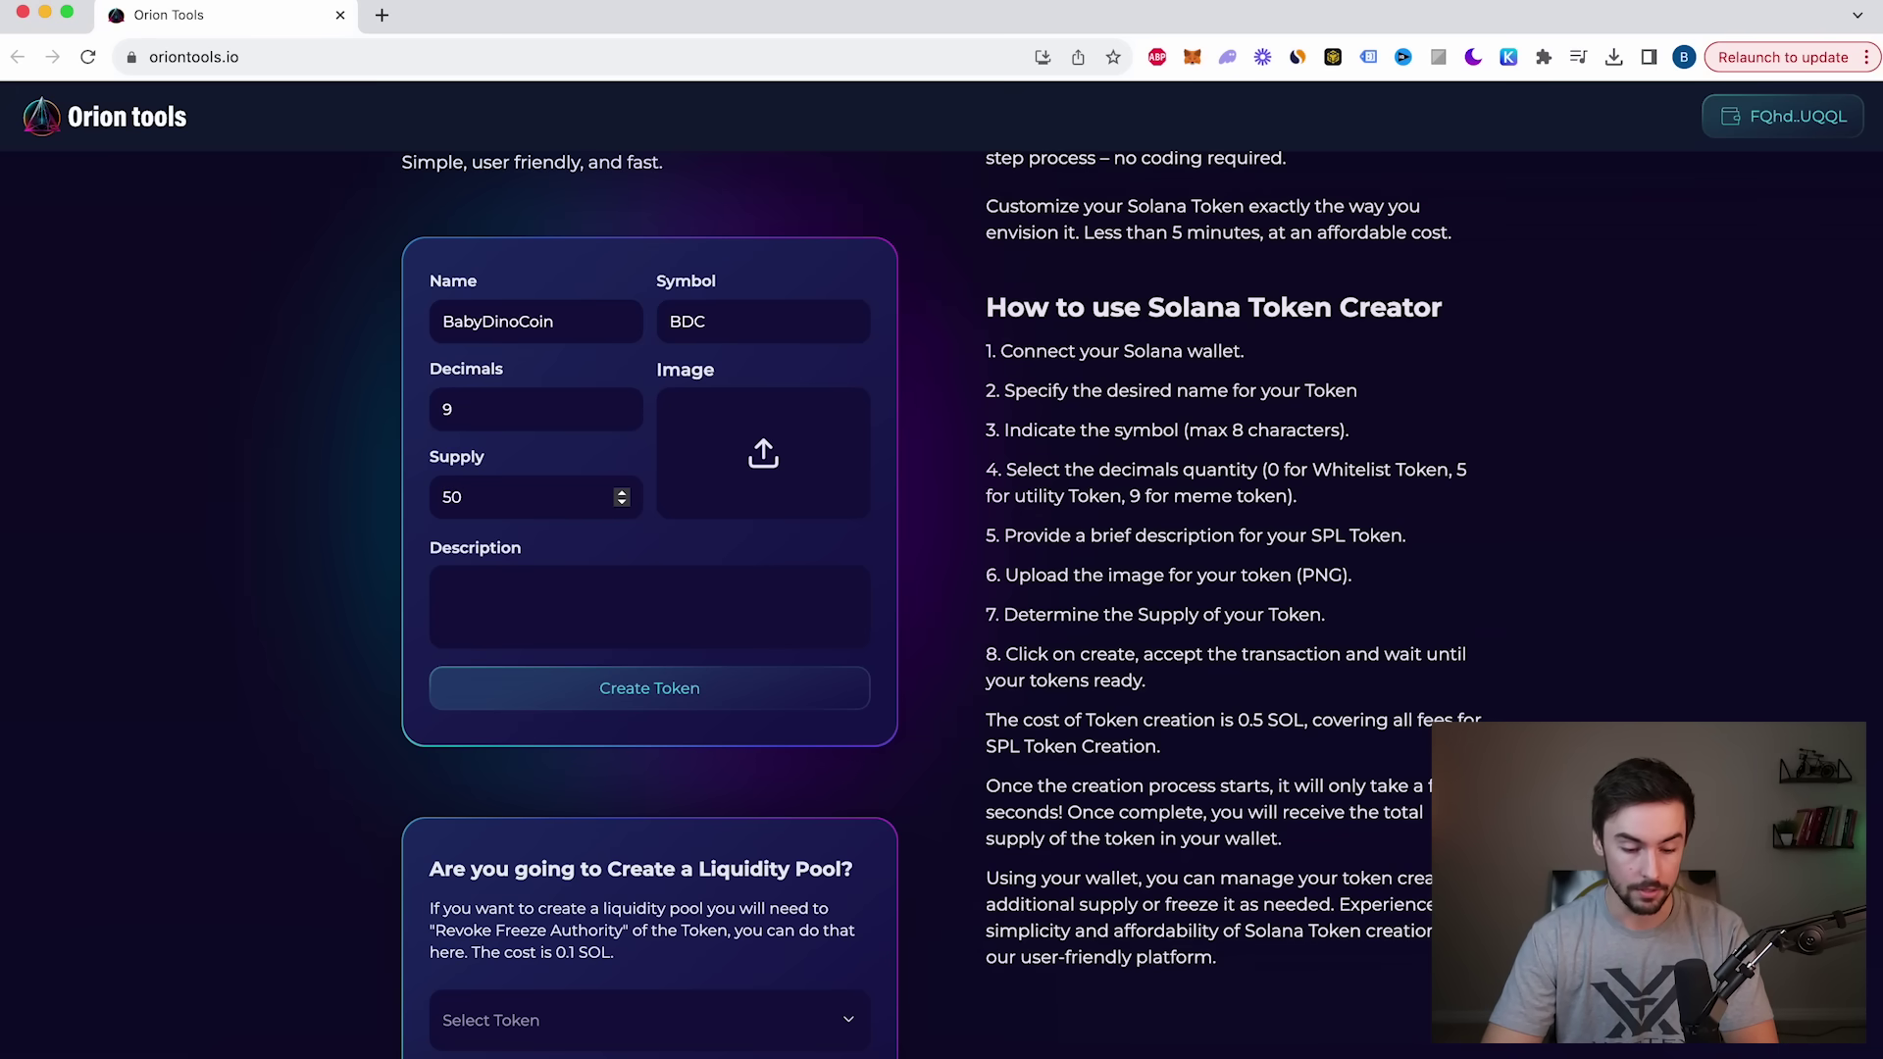
pyautogui.write('000000')
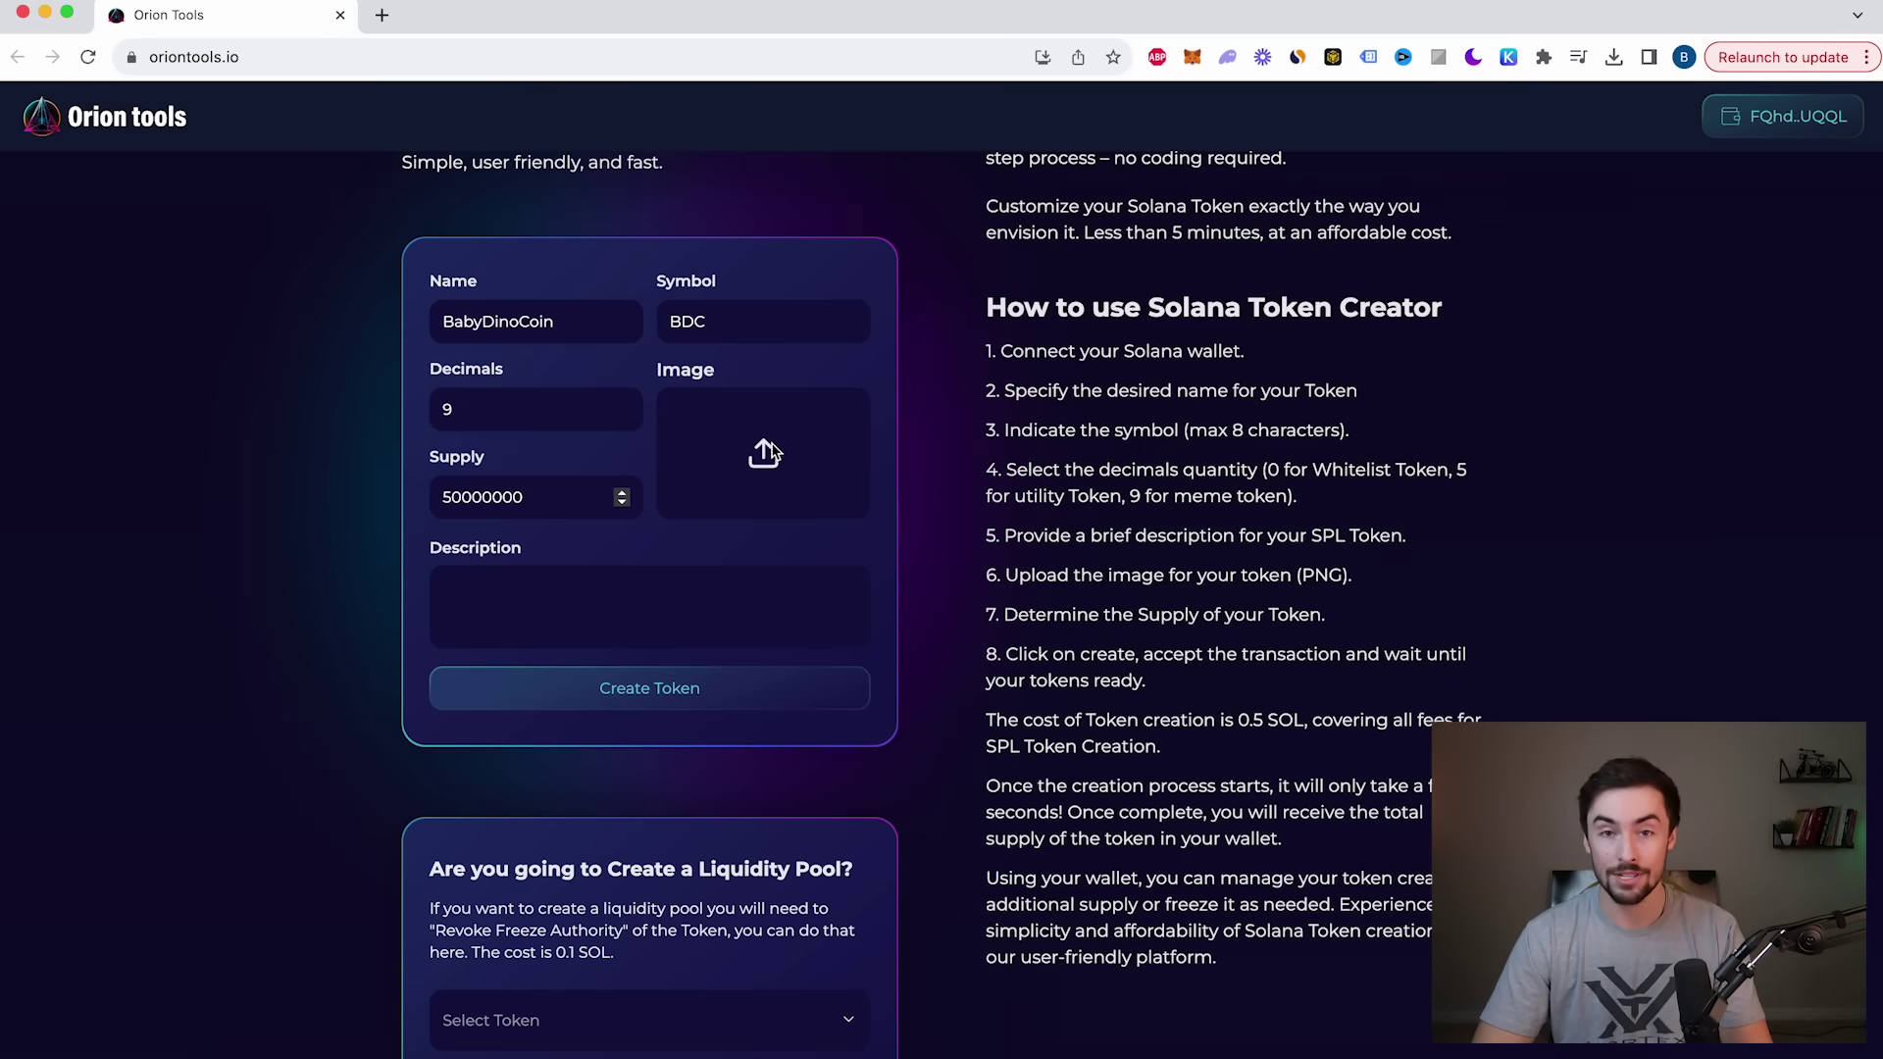
# Step: Upload the dinosaur image and begin the description 'Baby Dino Coin is the latest and greates'
pyautogui.click(765, 453)
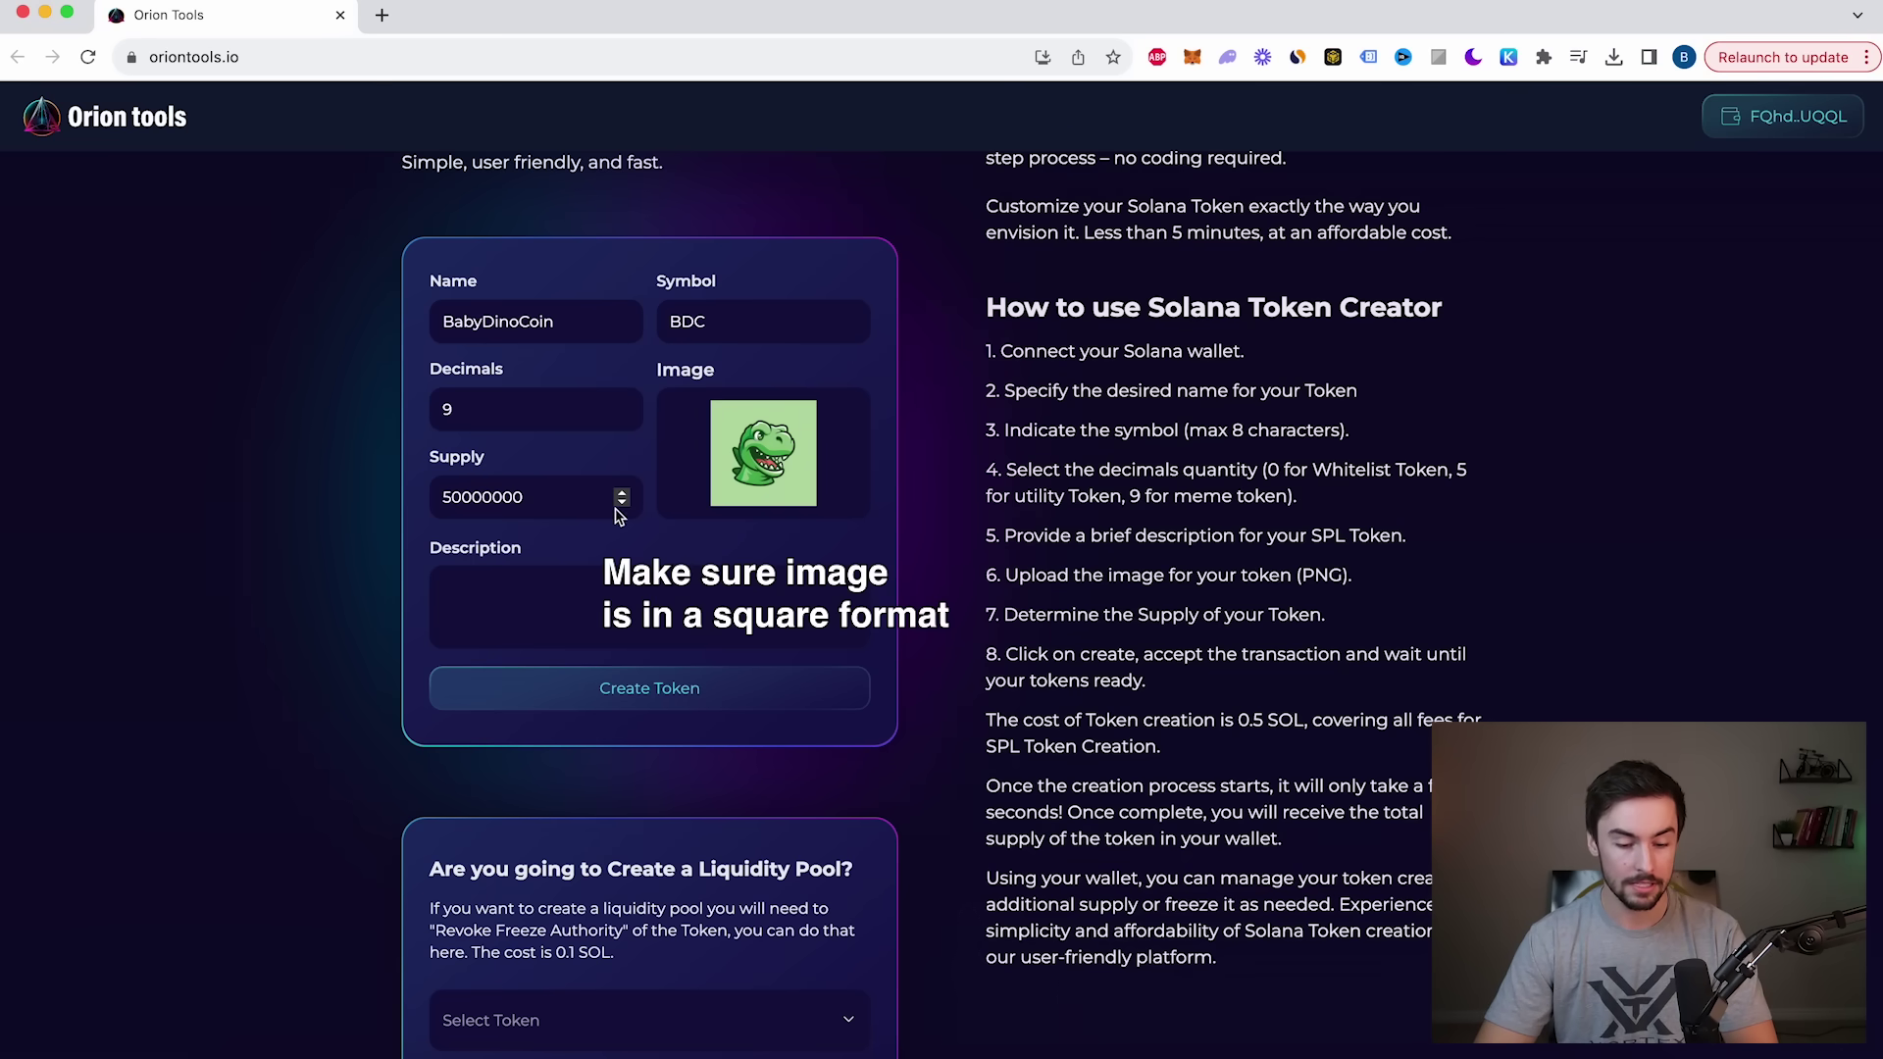
pyautogui.click(586, 324)
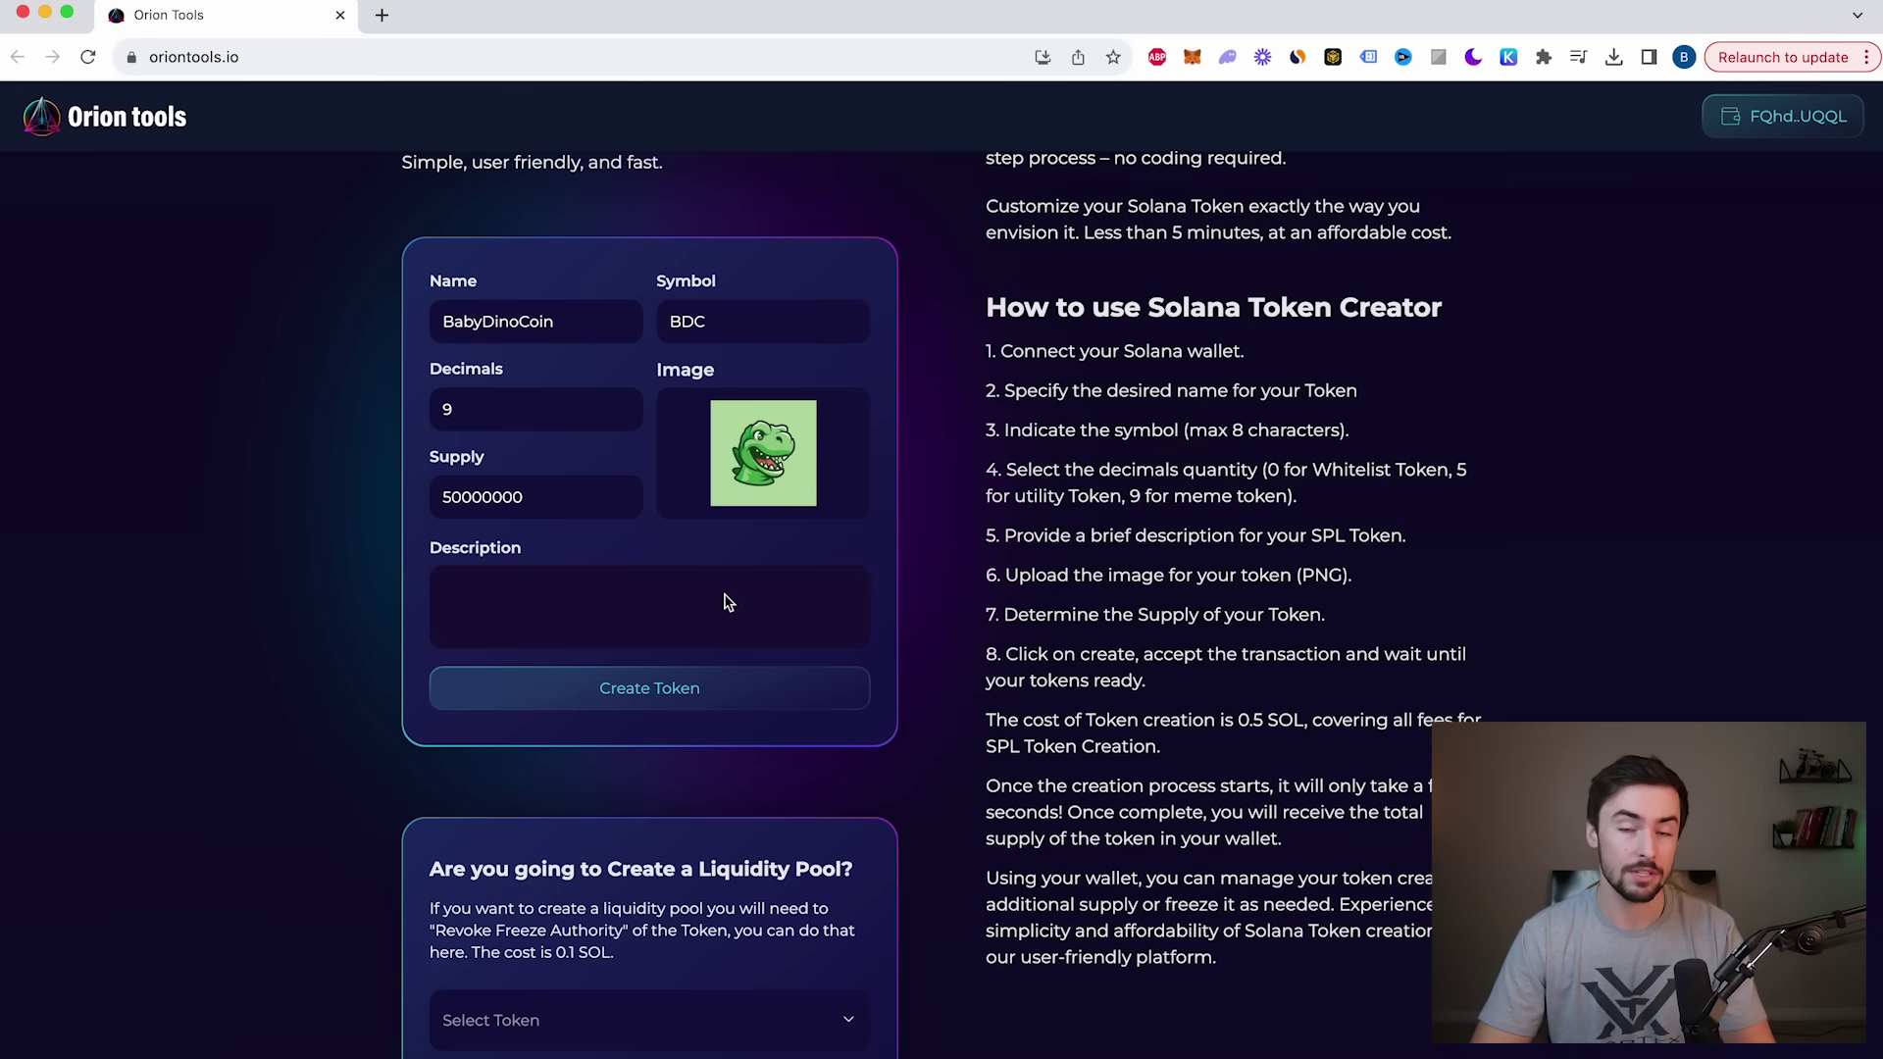
pyautogui.write('Baby D')
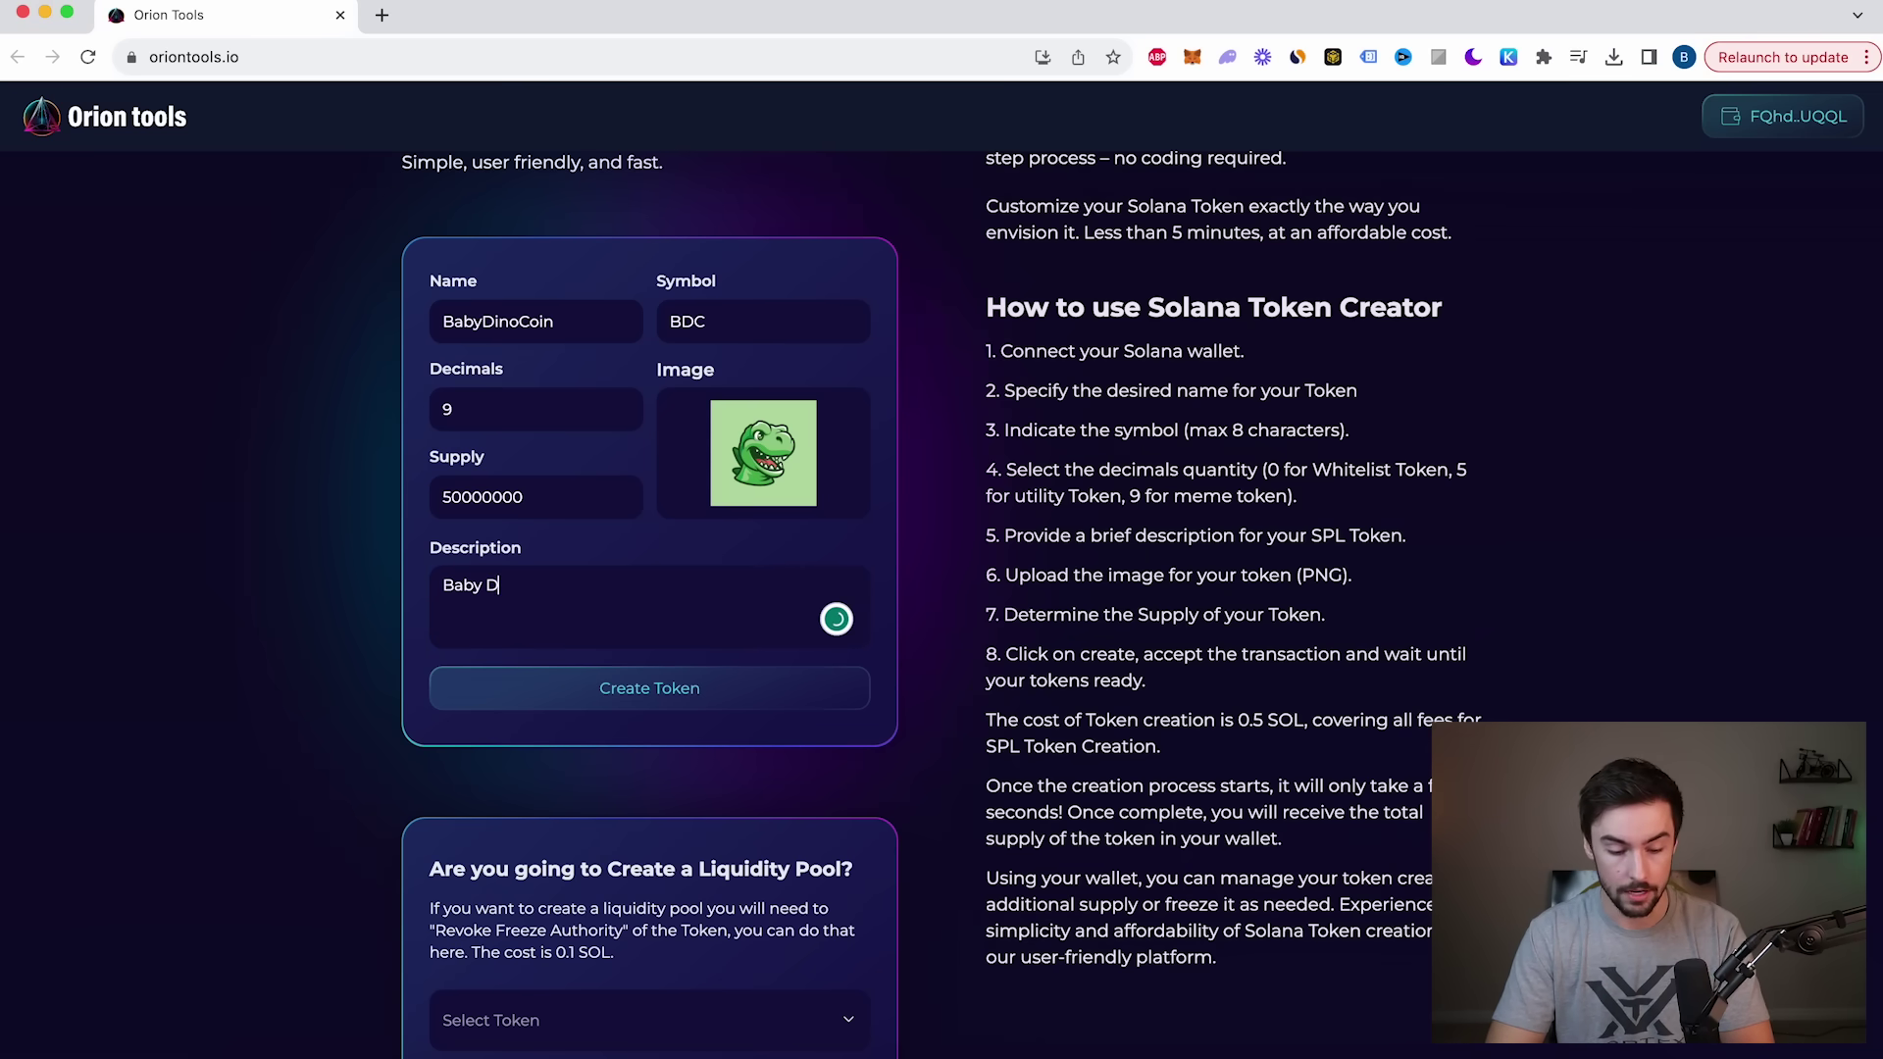
pyautogui.write('ino Coin is the ')
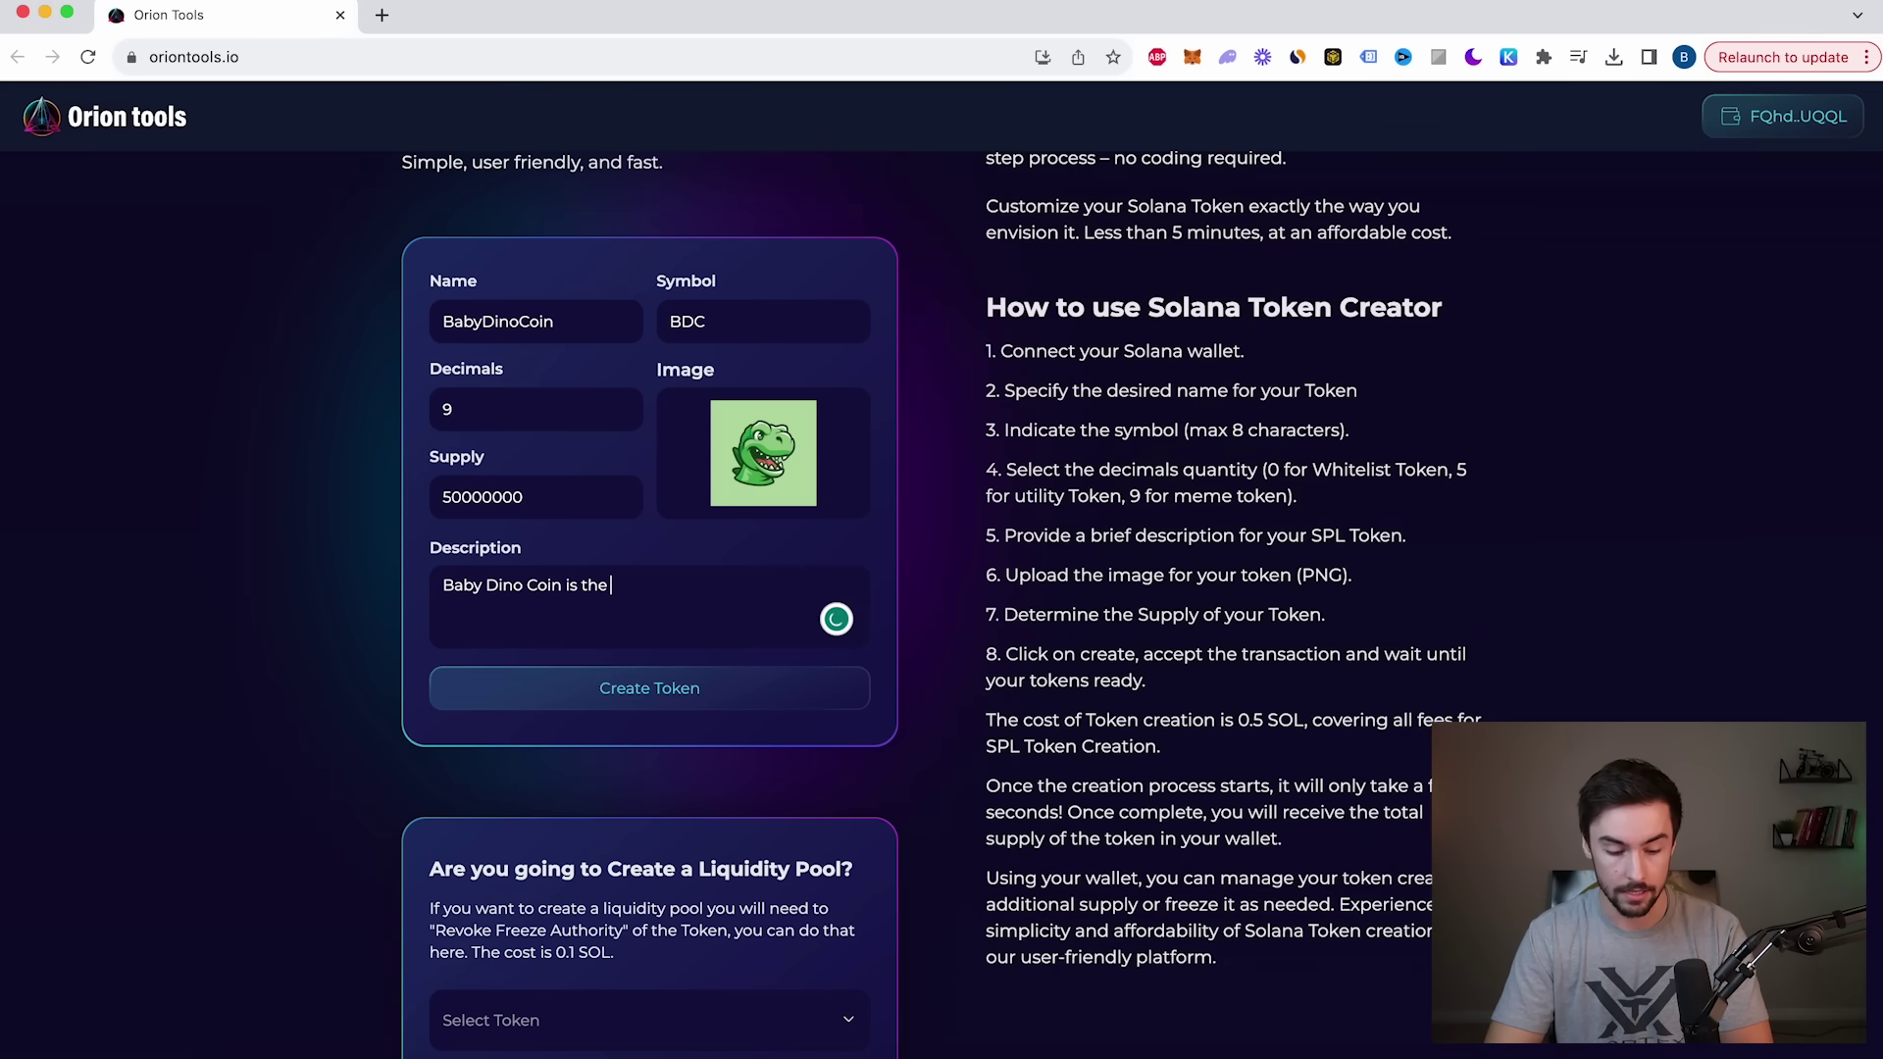
pyautogui.write('latest and g')
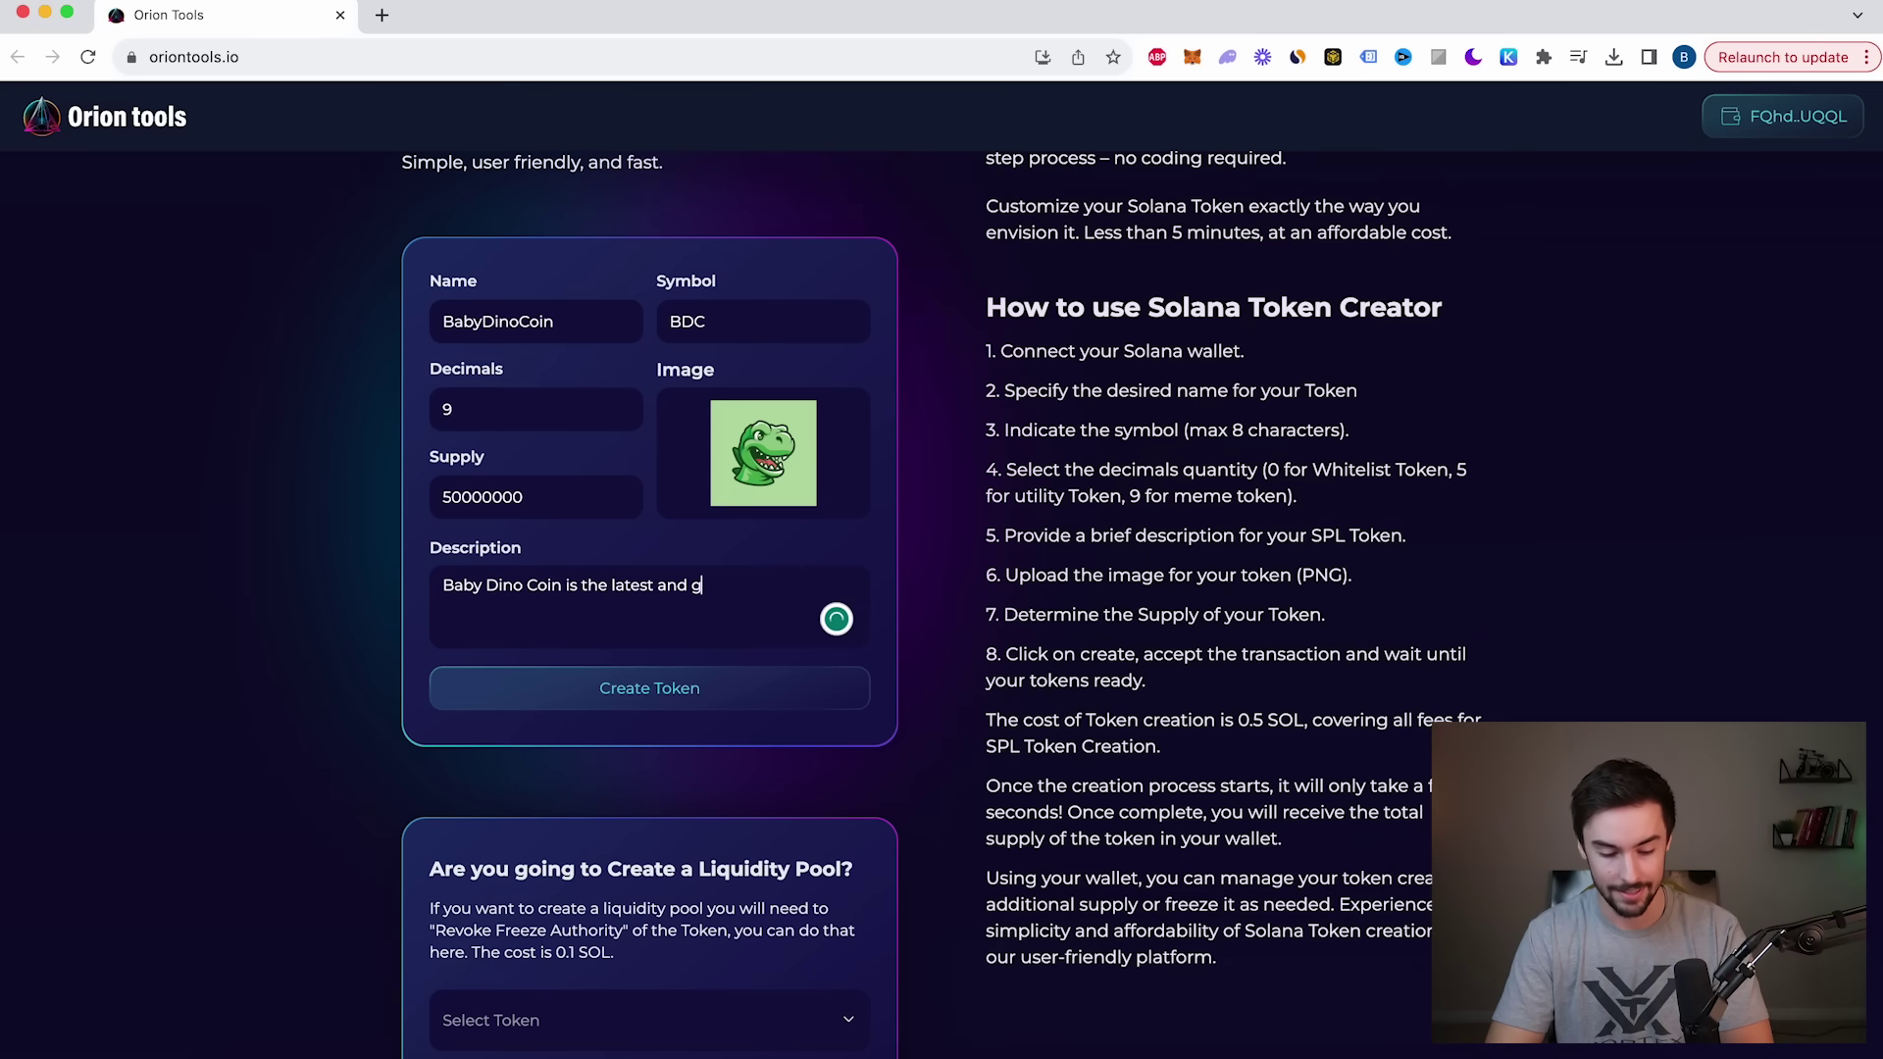
pyautogui.write("reatest Meme of the season. Who doesn't love this lil baby?")
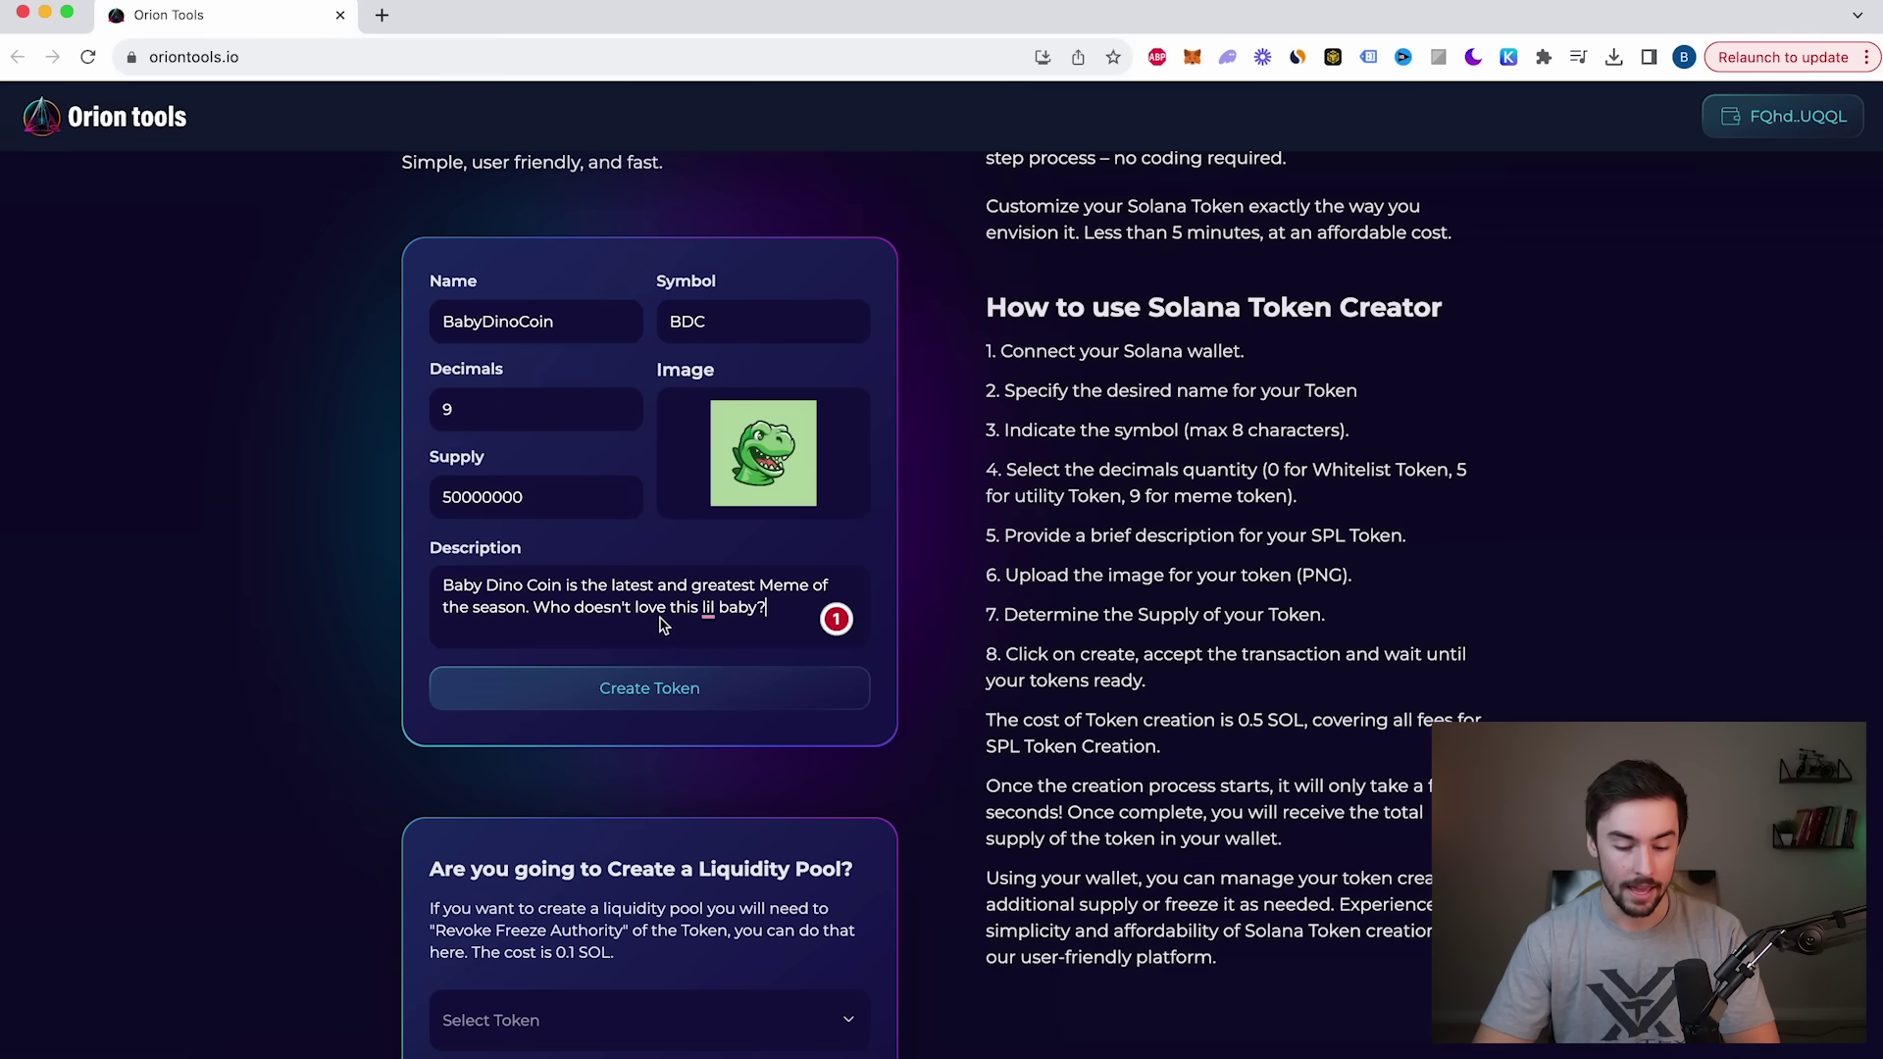
# Step: Accept Grammarly's suggestion to change 'lil' to 'little' in the finished description
pyautogui.moveTo(707, 612)
pyautogui.click(723, 669)
pyautogui.click(391, 597)
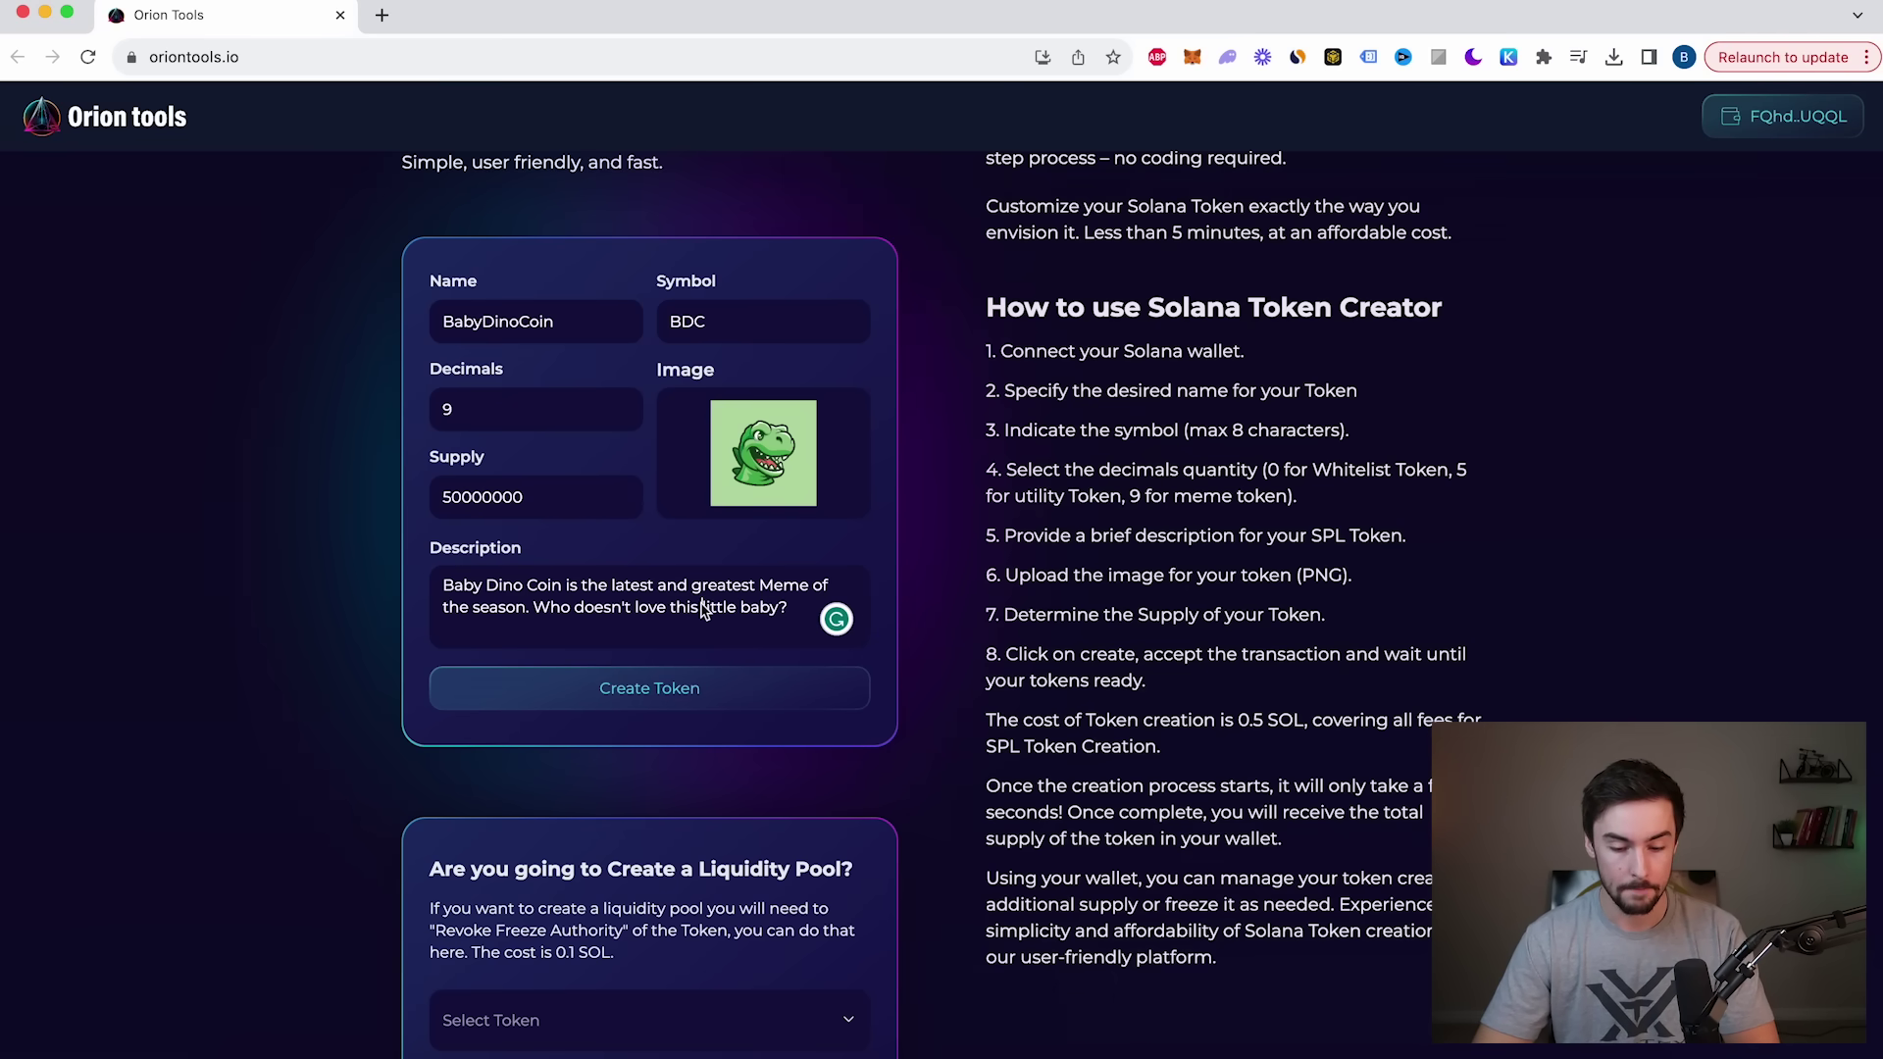
pyautogui.scroll(-1, 391, 598)
pyautogui.scroll(1, 390, 598)
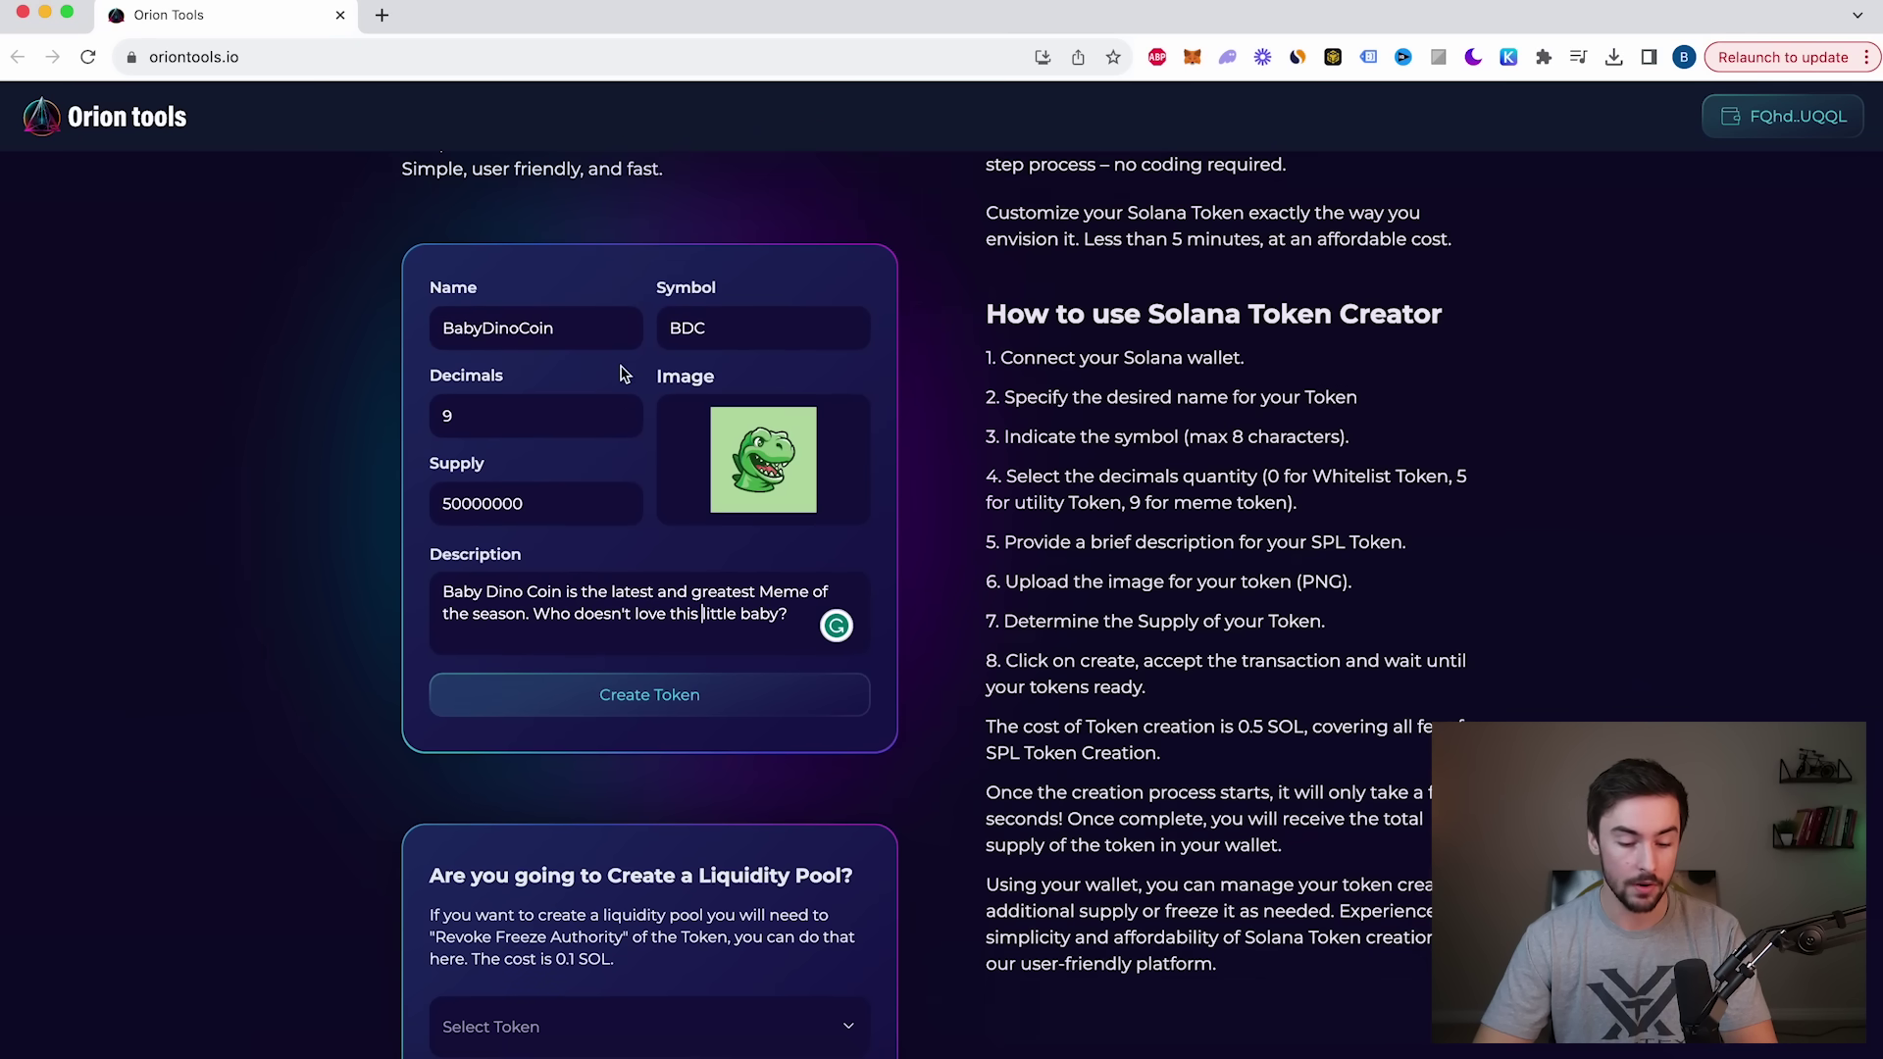
# Step: Create the BabyDinoCoin token, confirm it in Phantom, and verify the 50M BDC in the wallet
pyautogui.click(648, 696)
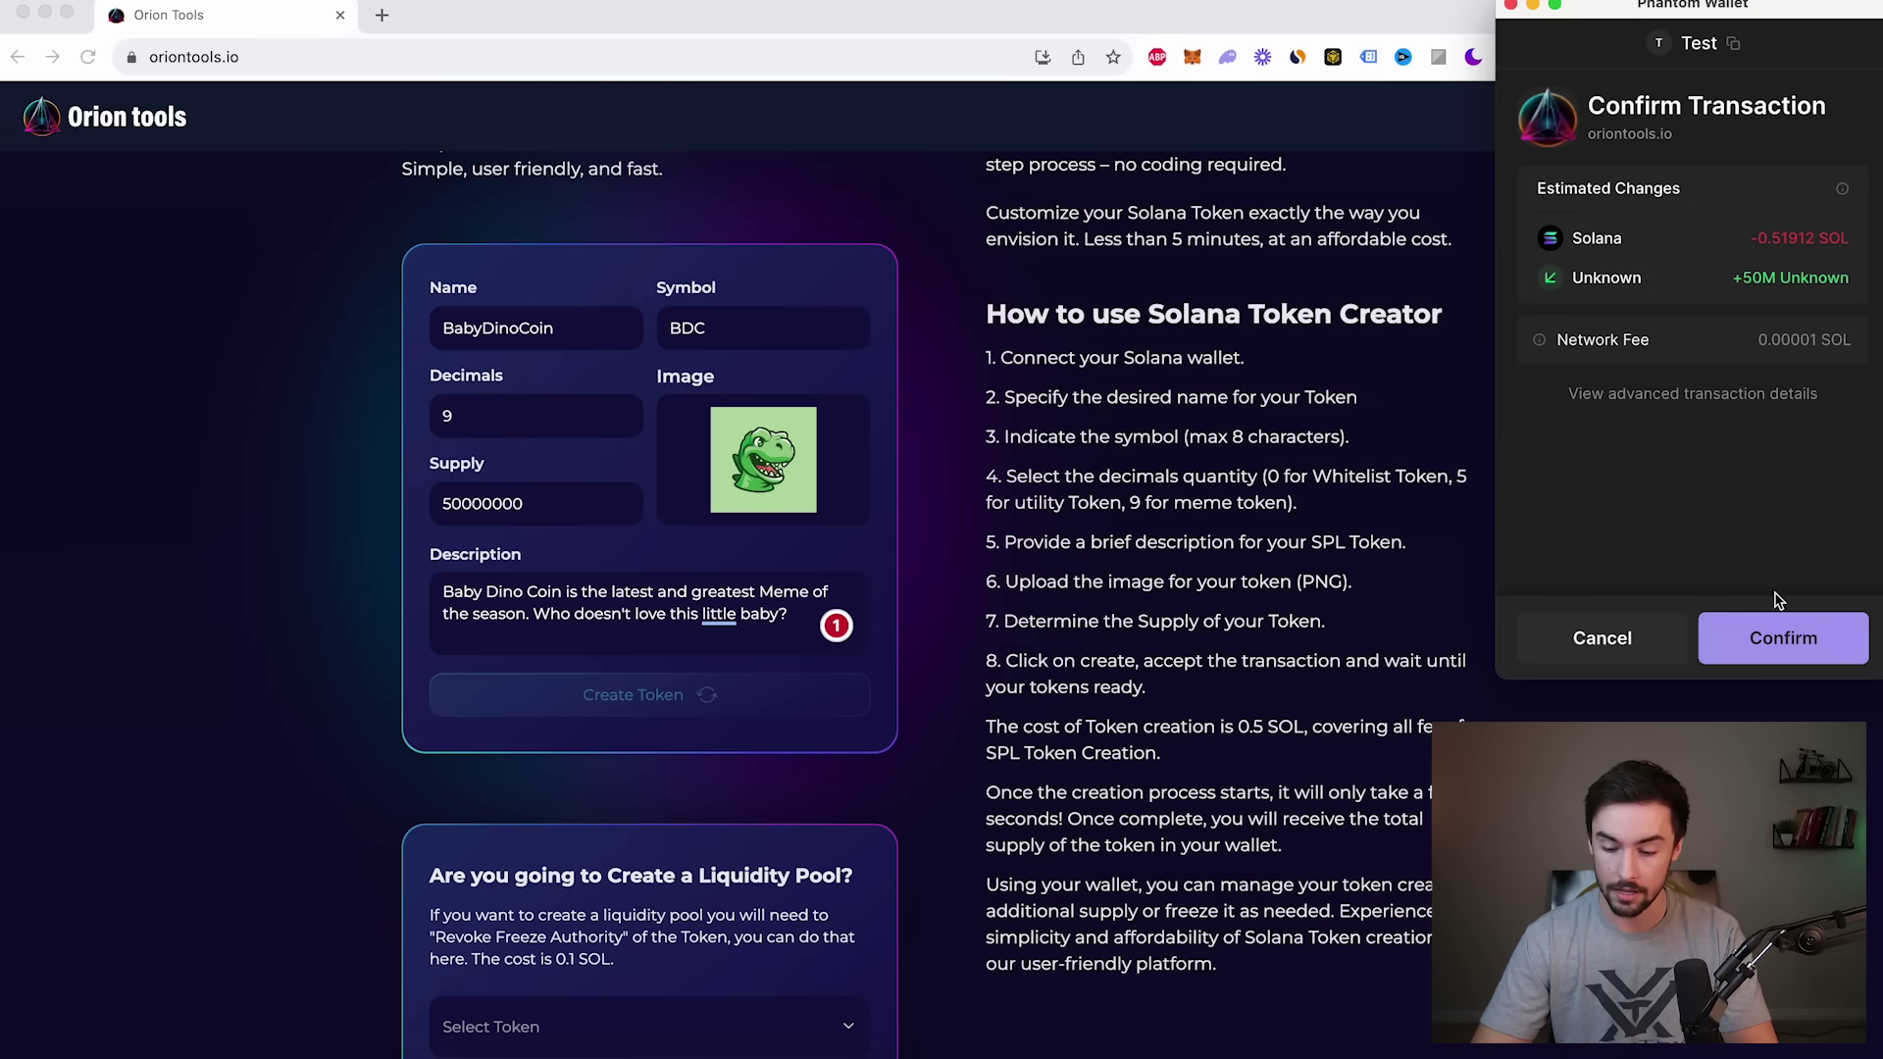
pyautogui.click(1774, 637)
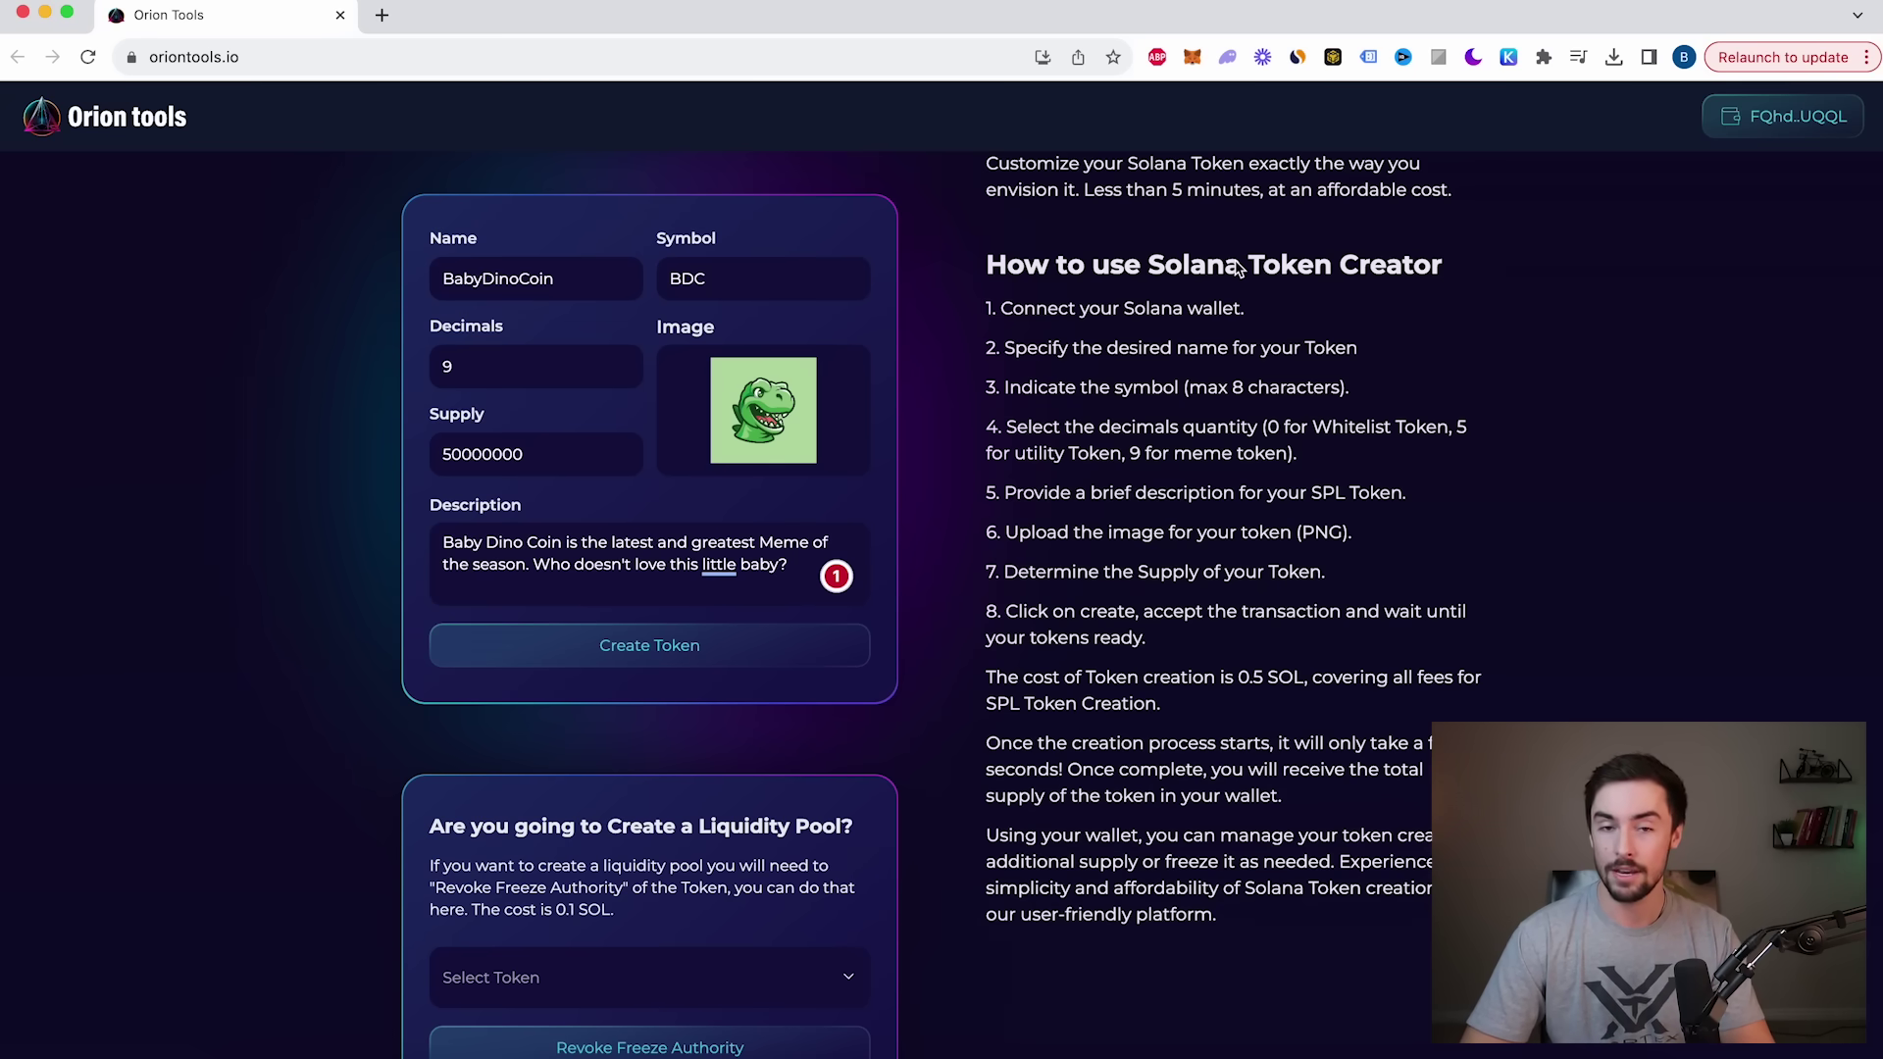
pyautogui.click(1227, 57)
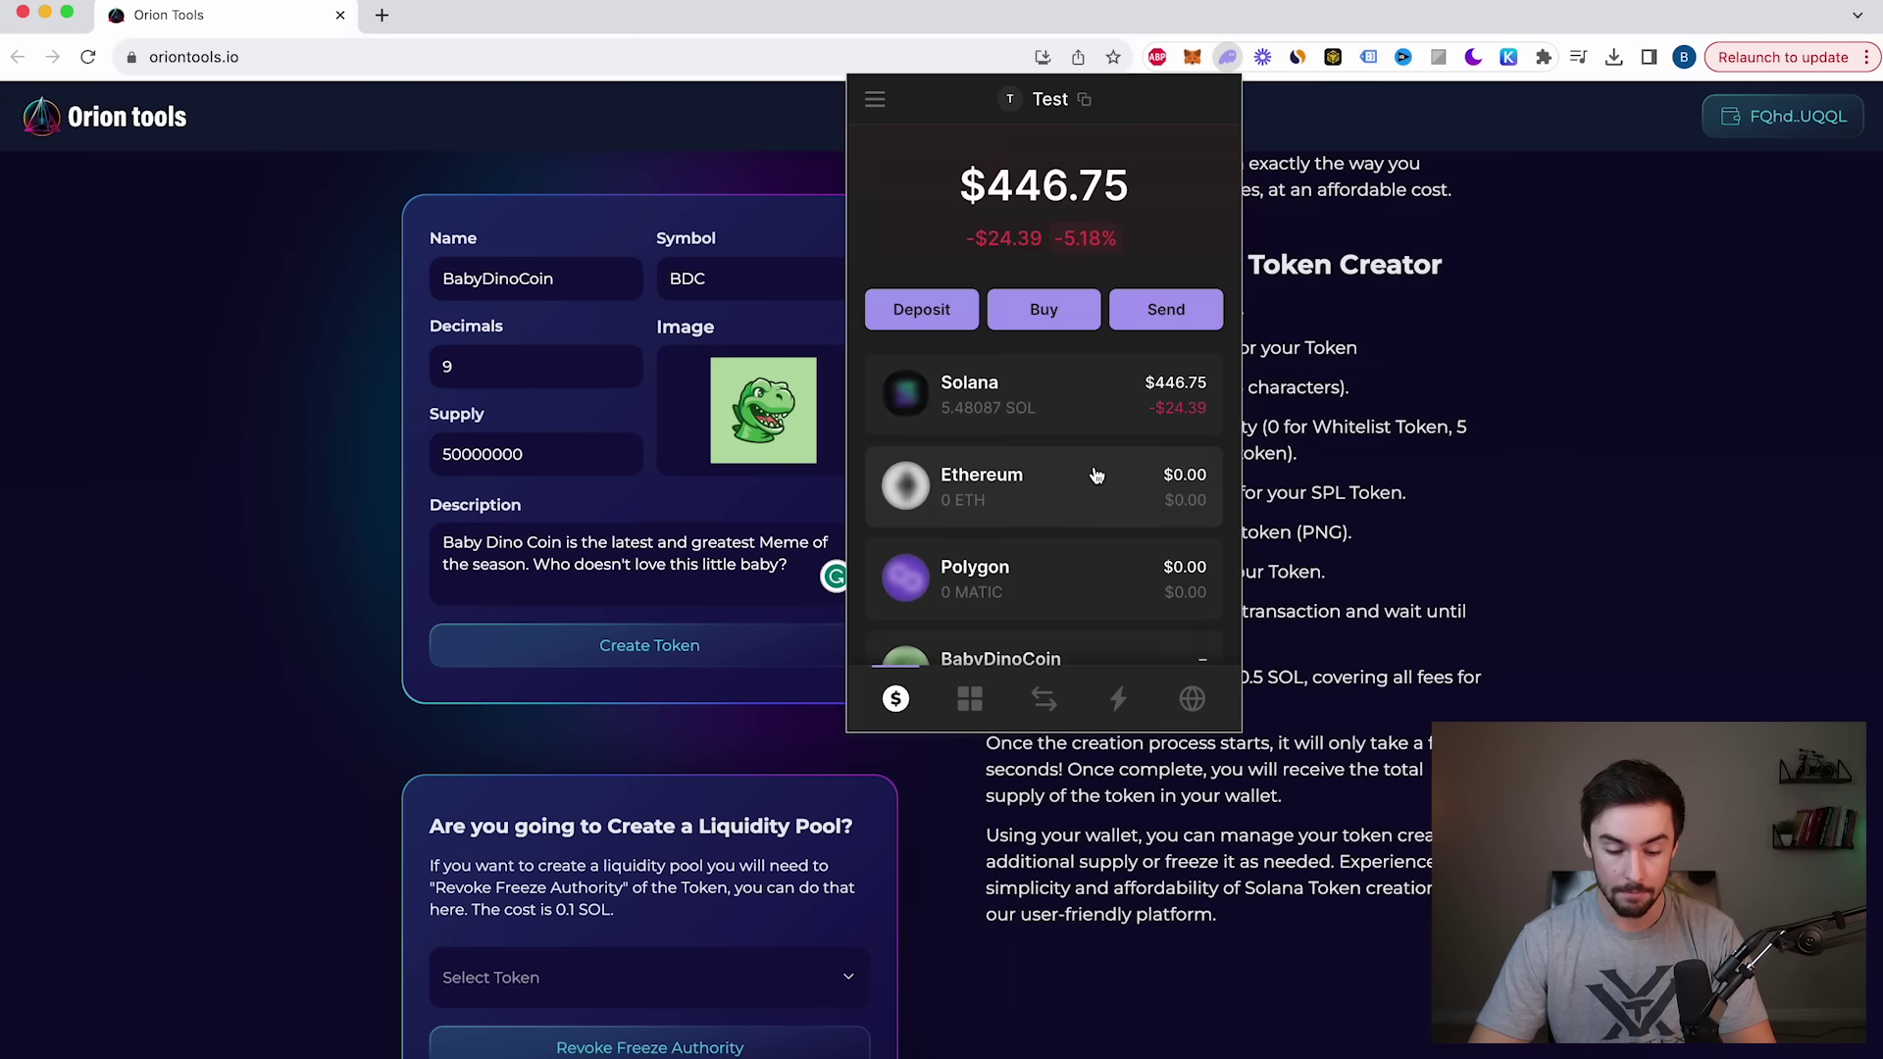
pyautogui.scroll(-2, 1069, 607)
pyautogui.scroll(-1, 1070, 607)
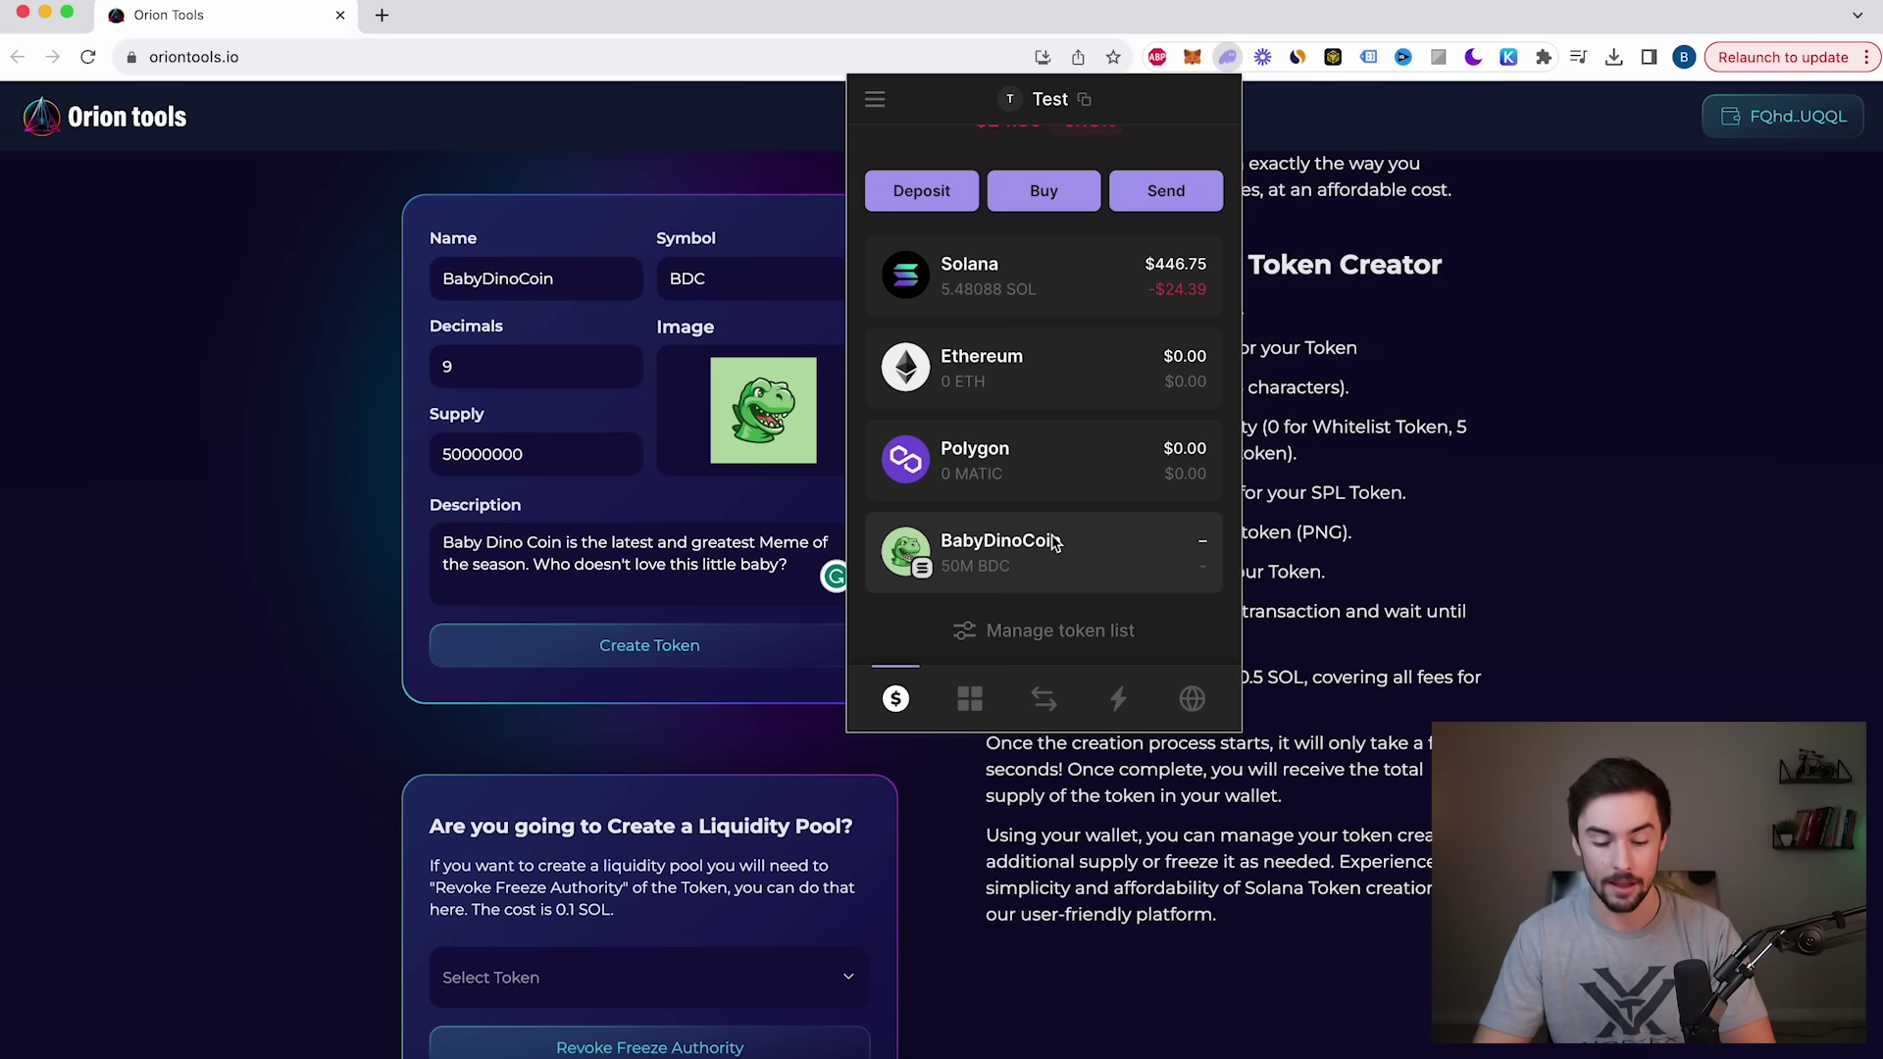
pyautogui.click(417, 647)
# Step: Select BabyDinoCoin in the Revoke Freeze Authority card and start the freeze revocation
pyautogui.scroll(-2, 412, 649)
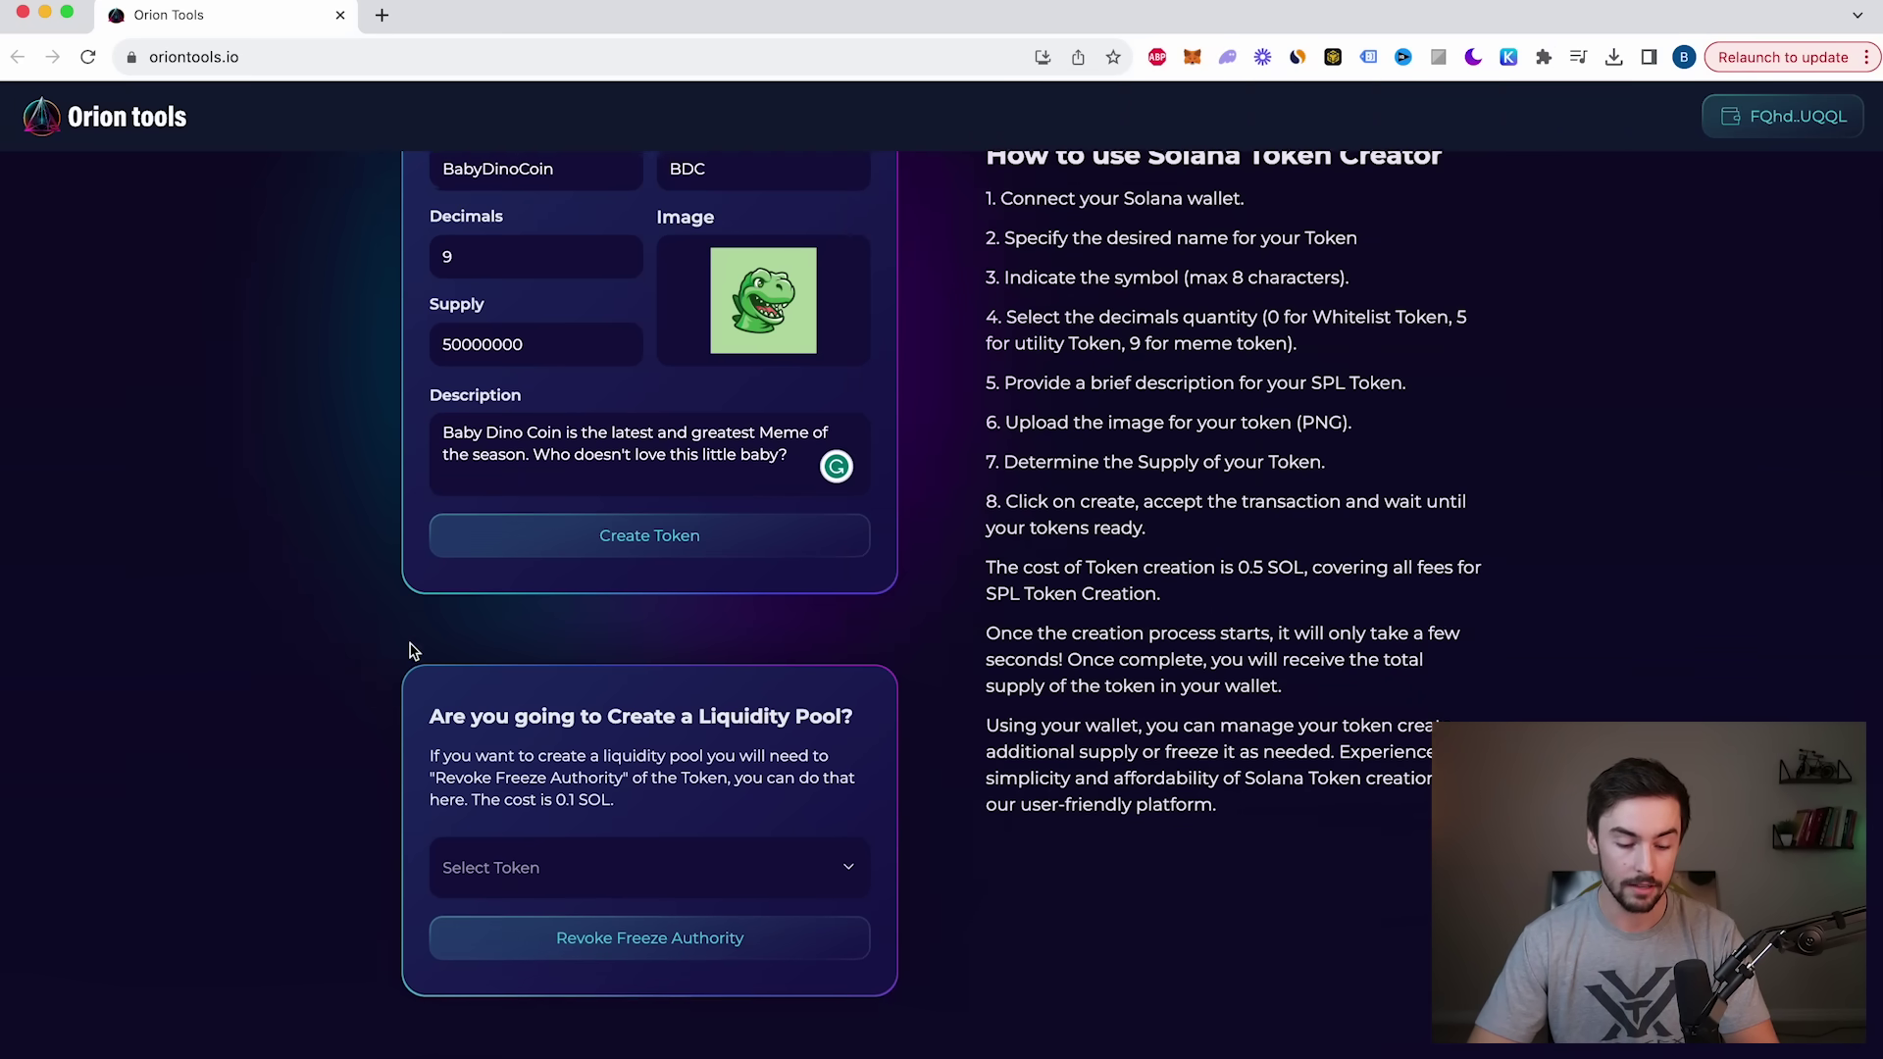
pyautogui.scroll(-2, 412, 650)
pyautogui.scroll(-3, 399, 715)
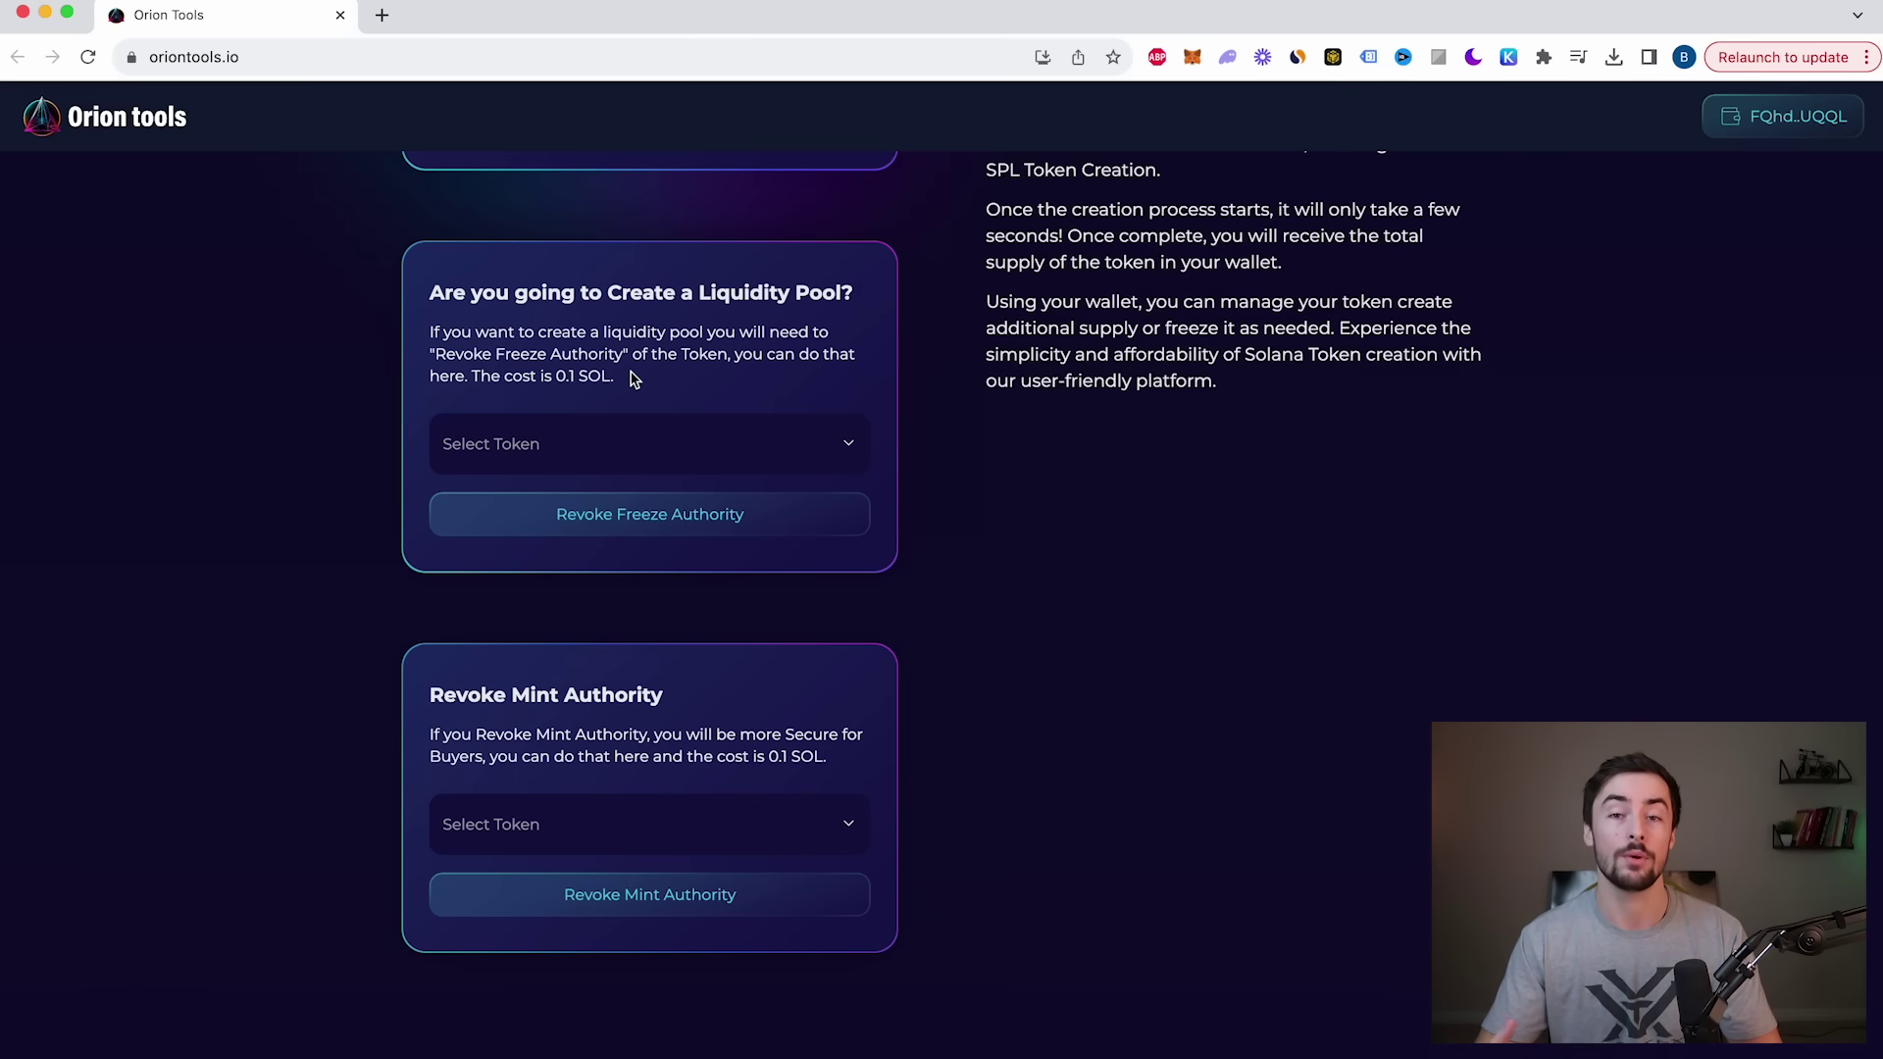
pyautogui.scroll(-1, 633, 382)
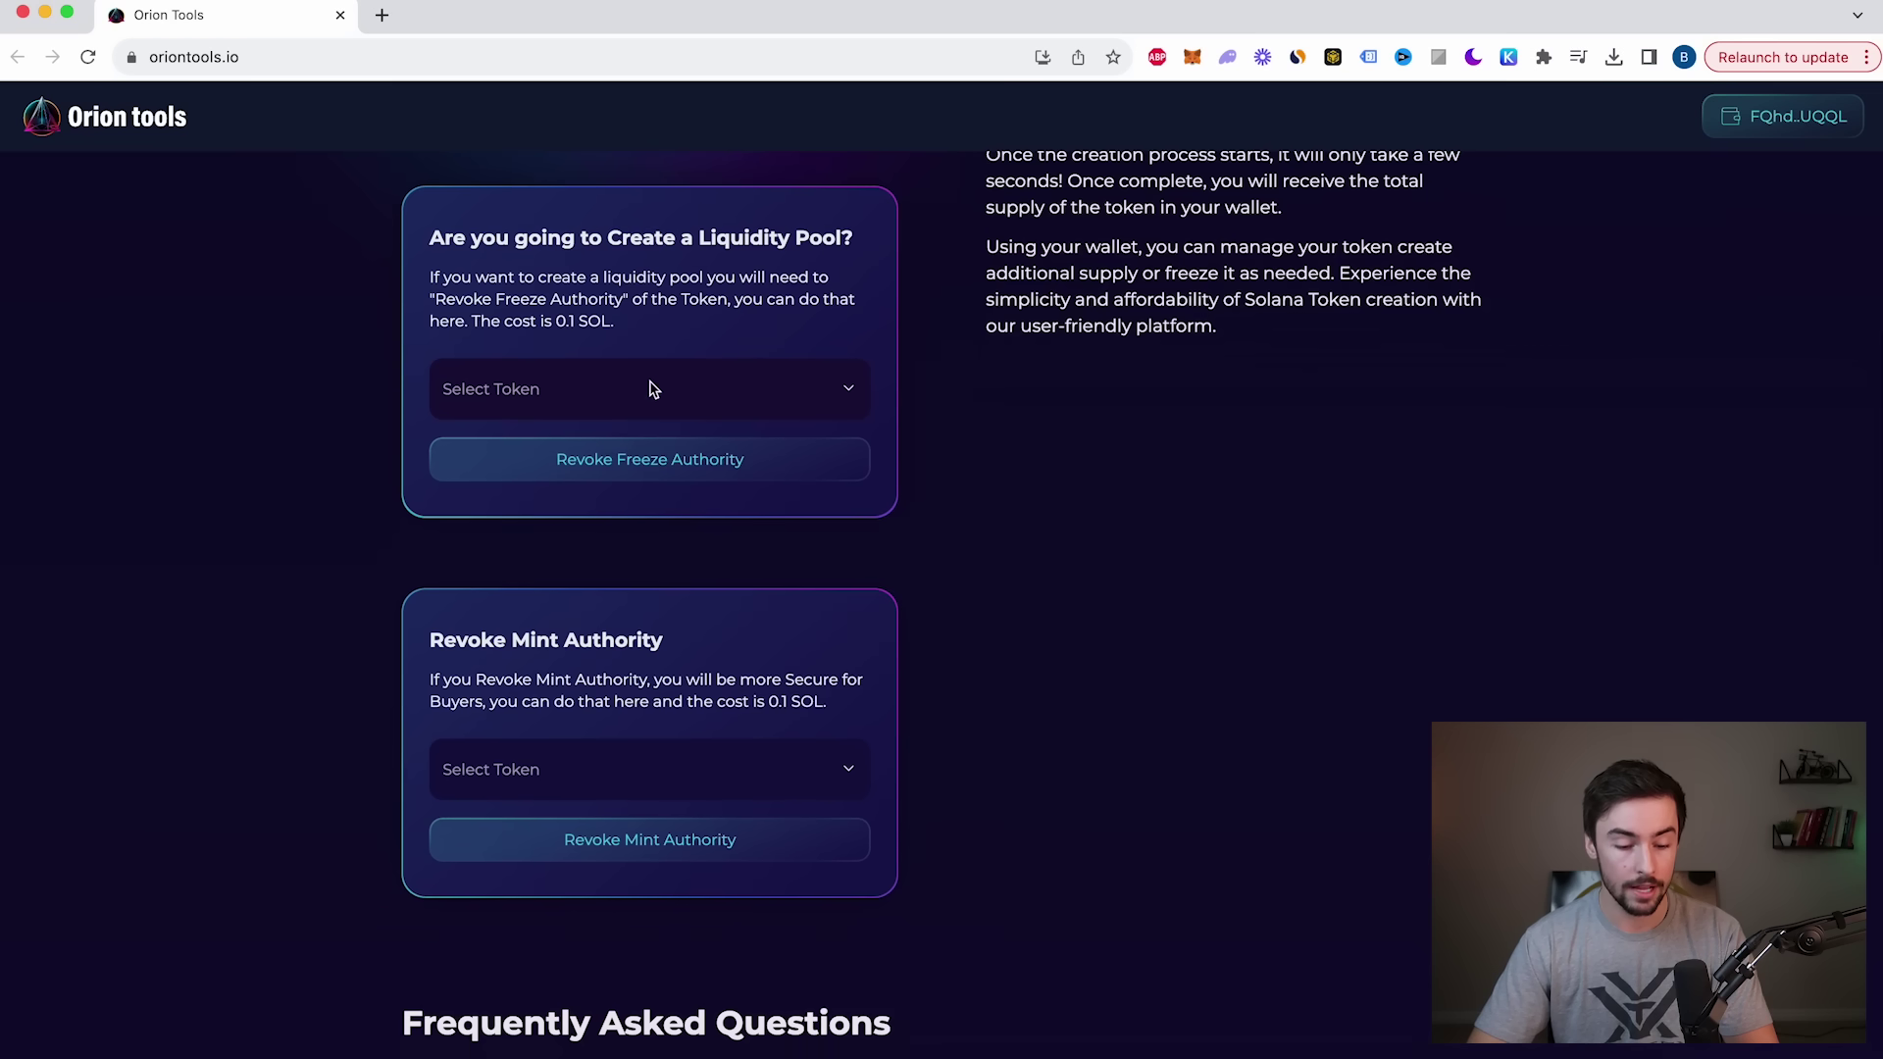
pyautogui.click(648, 390)
pyautogui.click(796, 350)
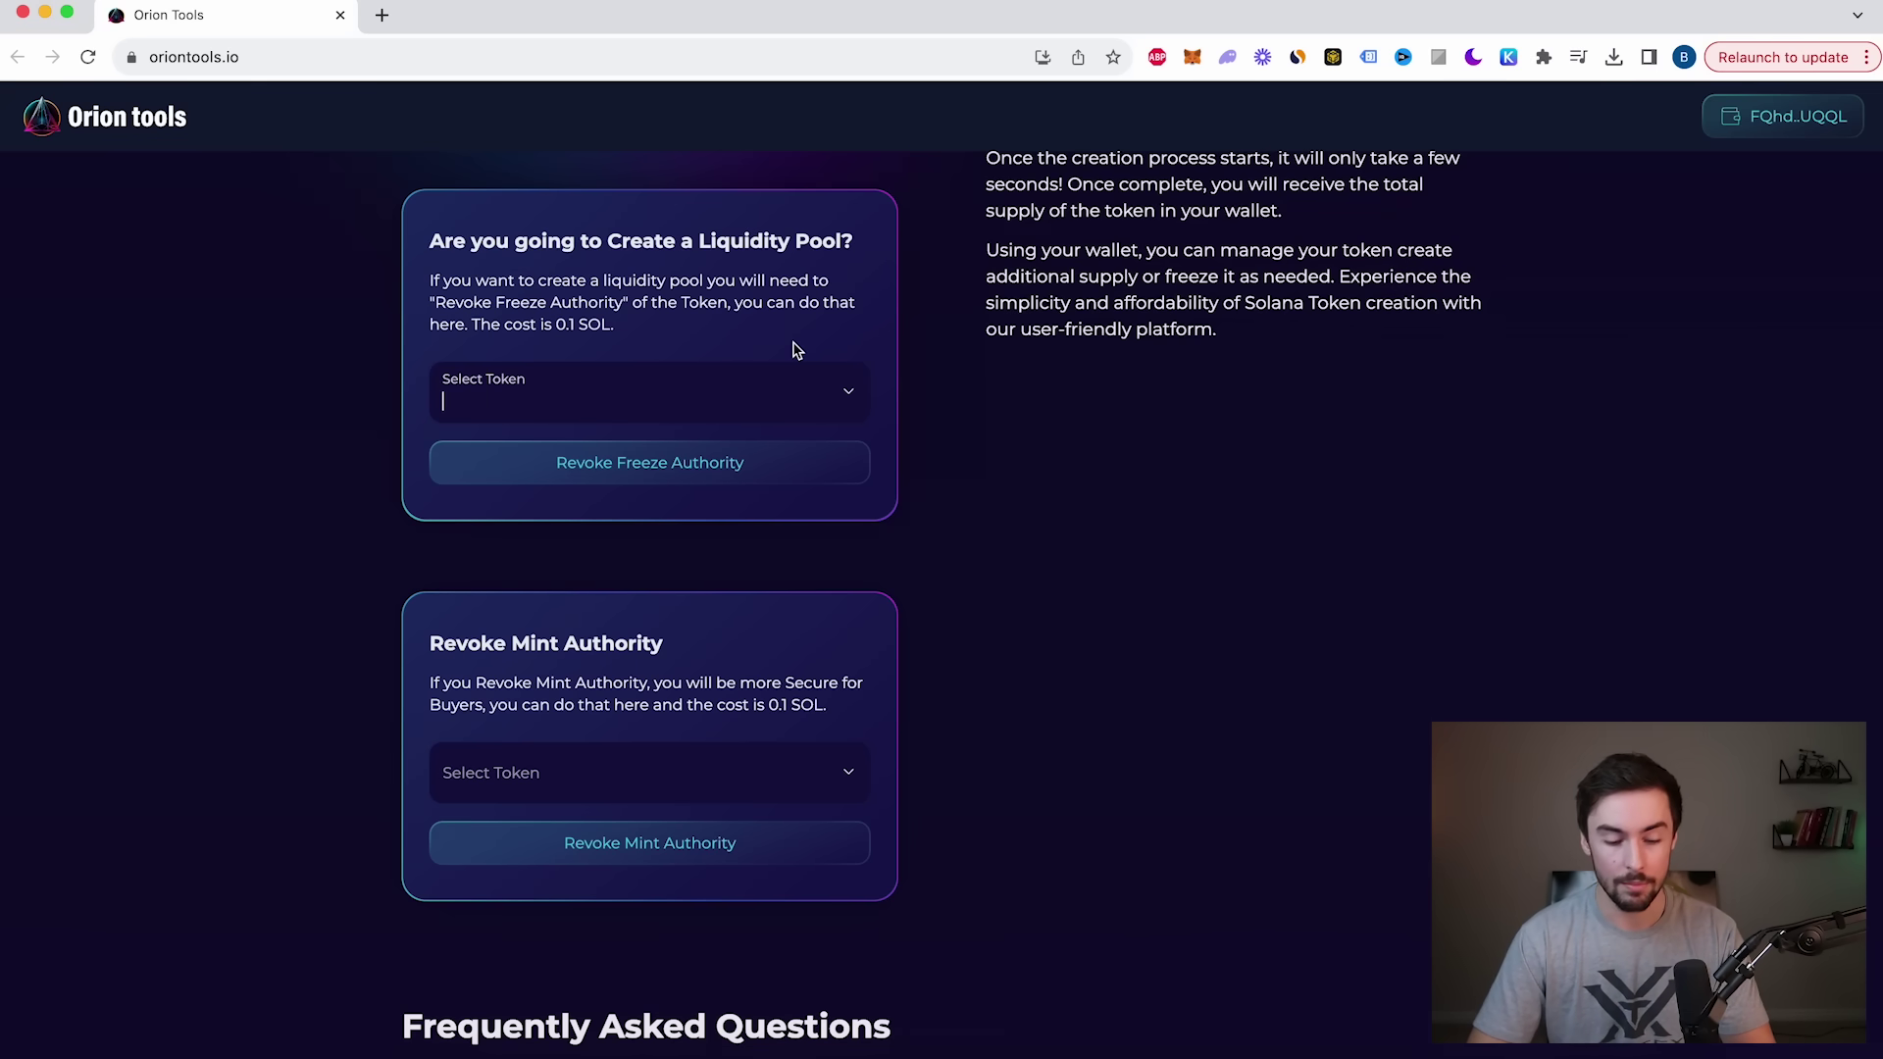
pyautogui.click(847, 391)
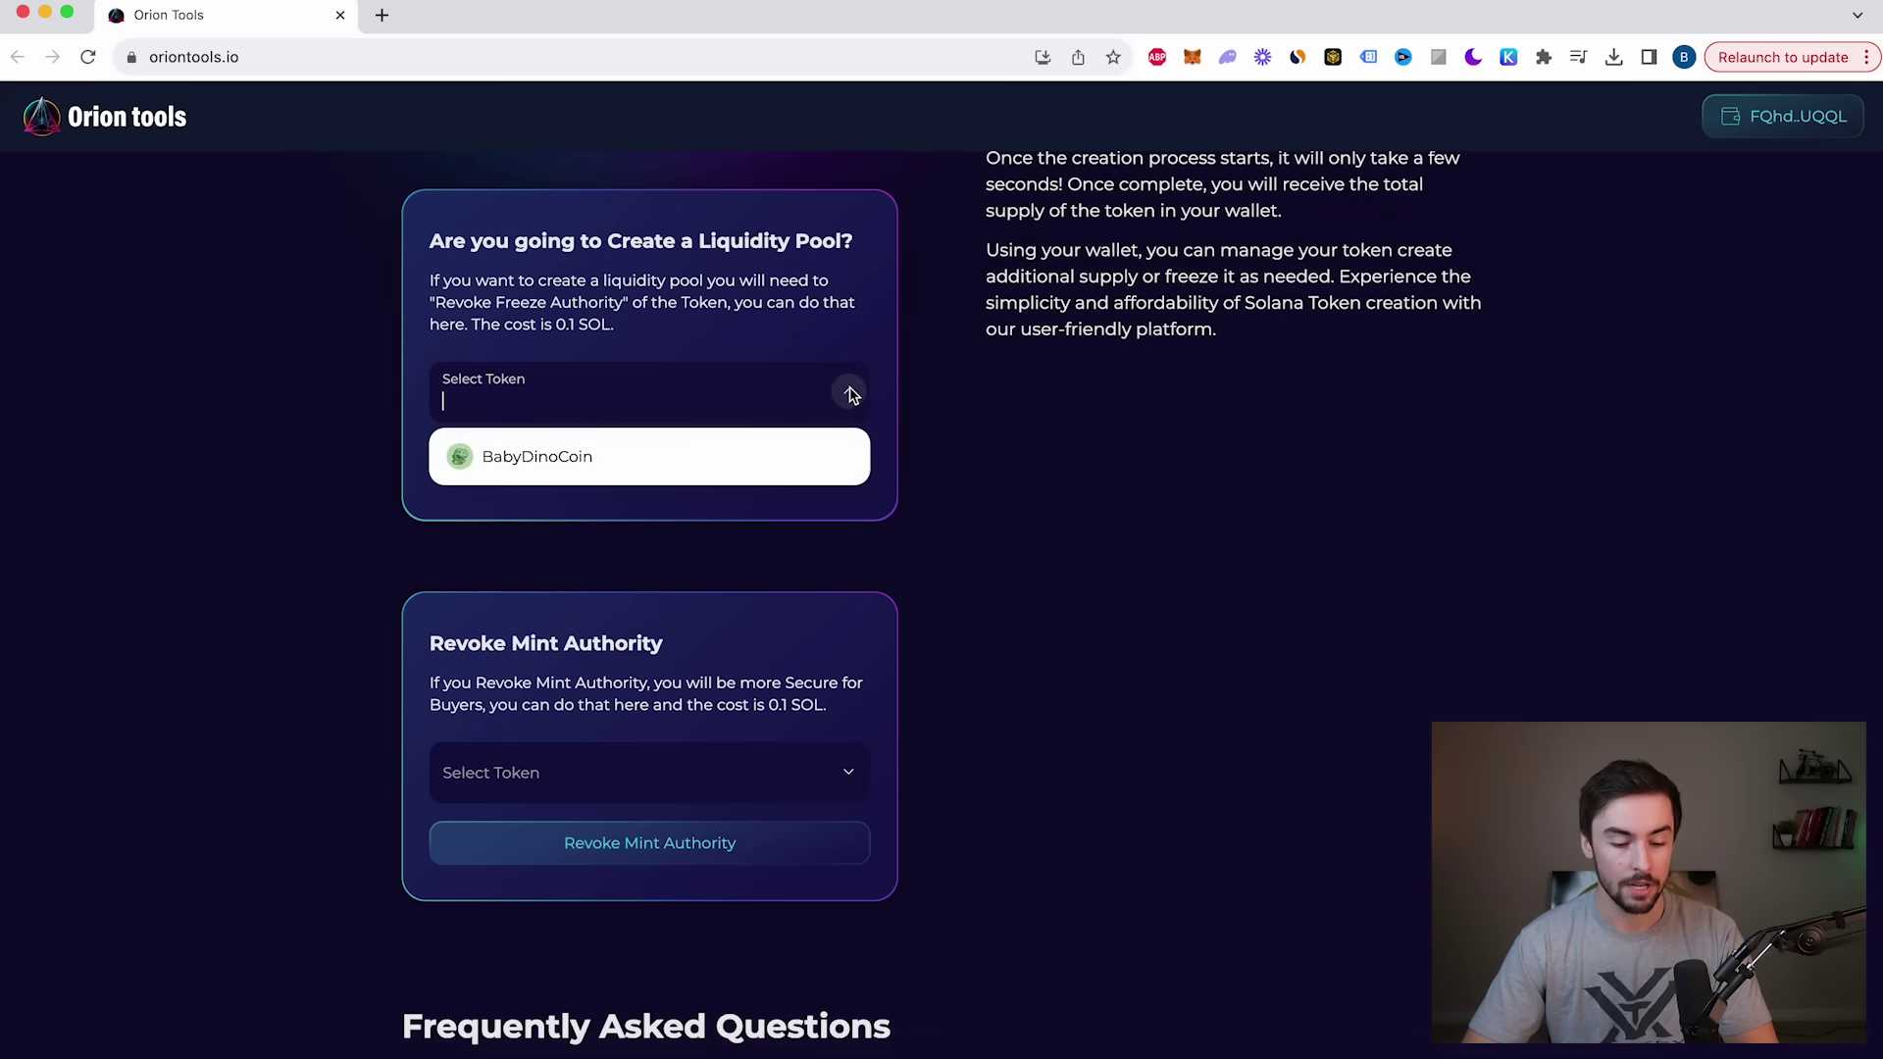
pyautogui.click(544, 457)
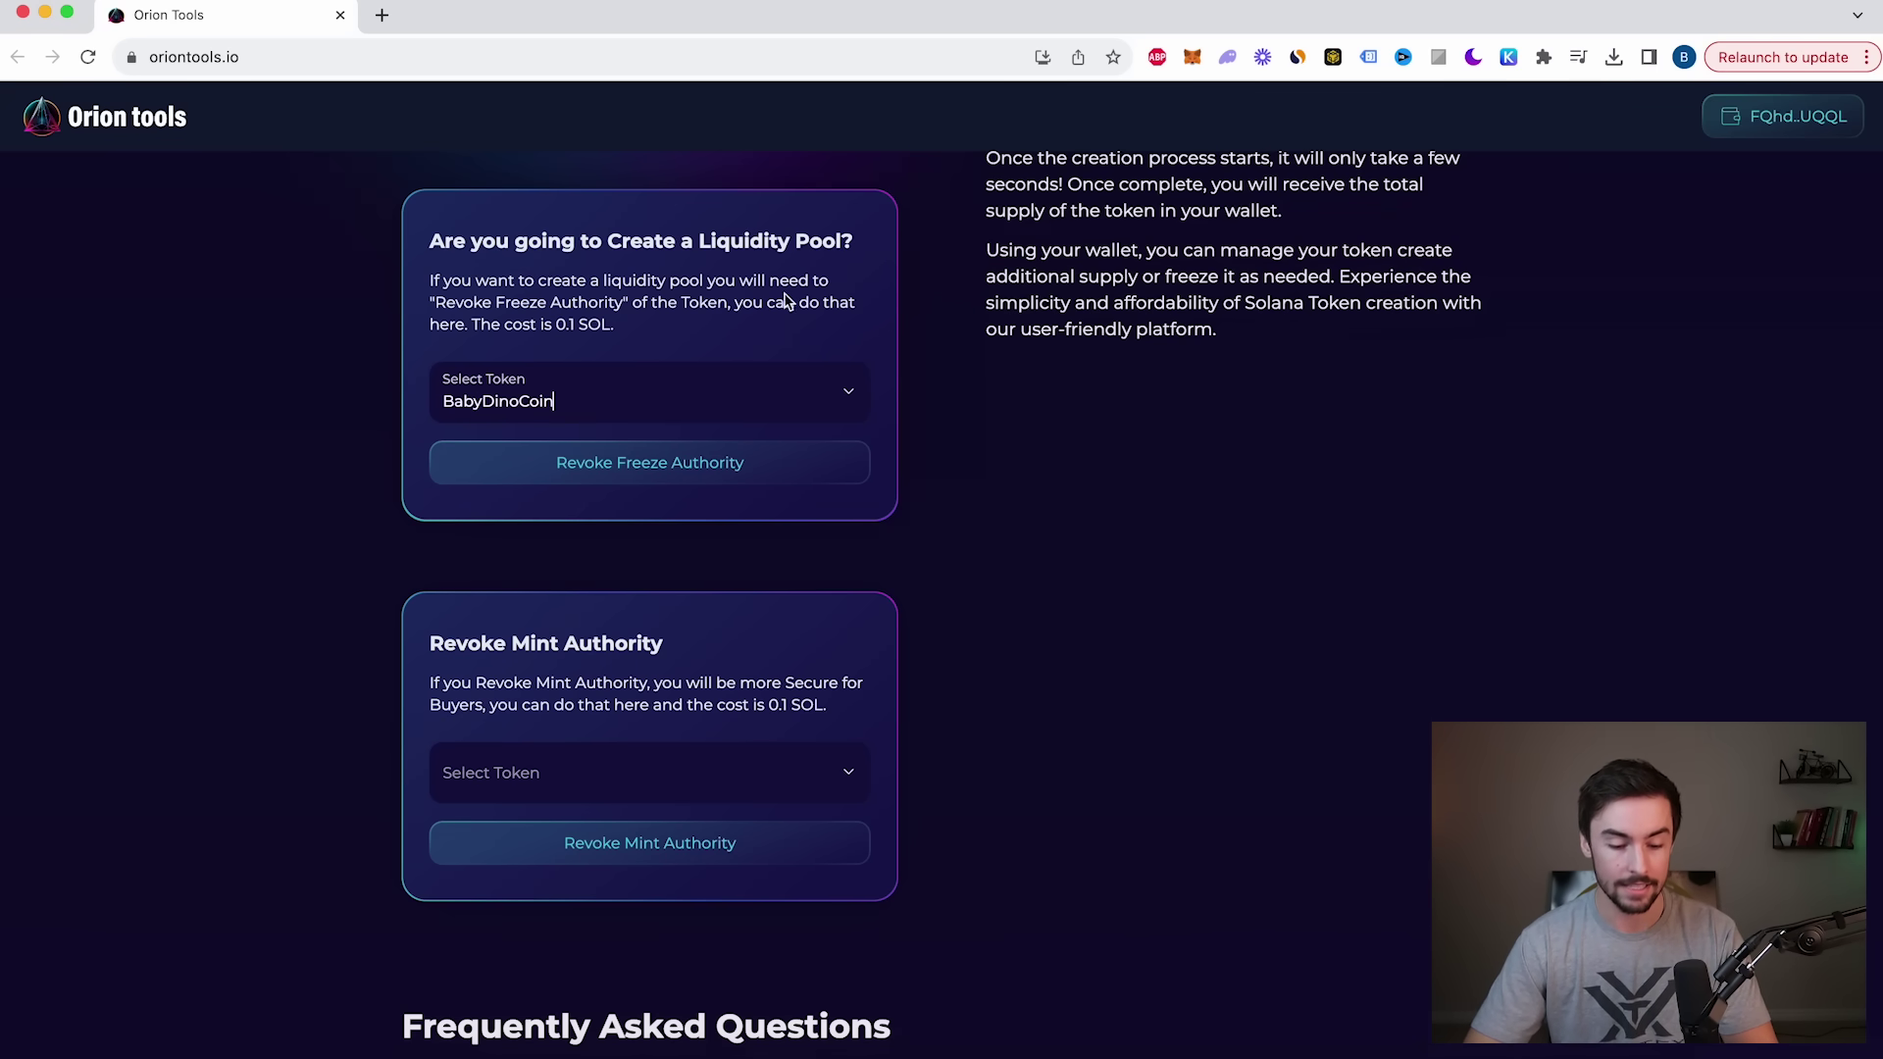
pyautogui.click(662, 475)
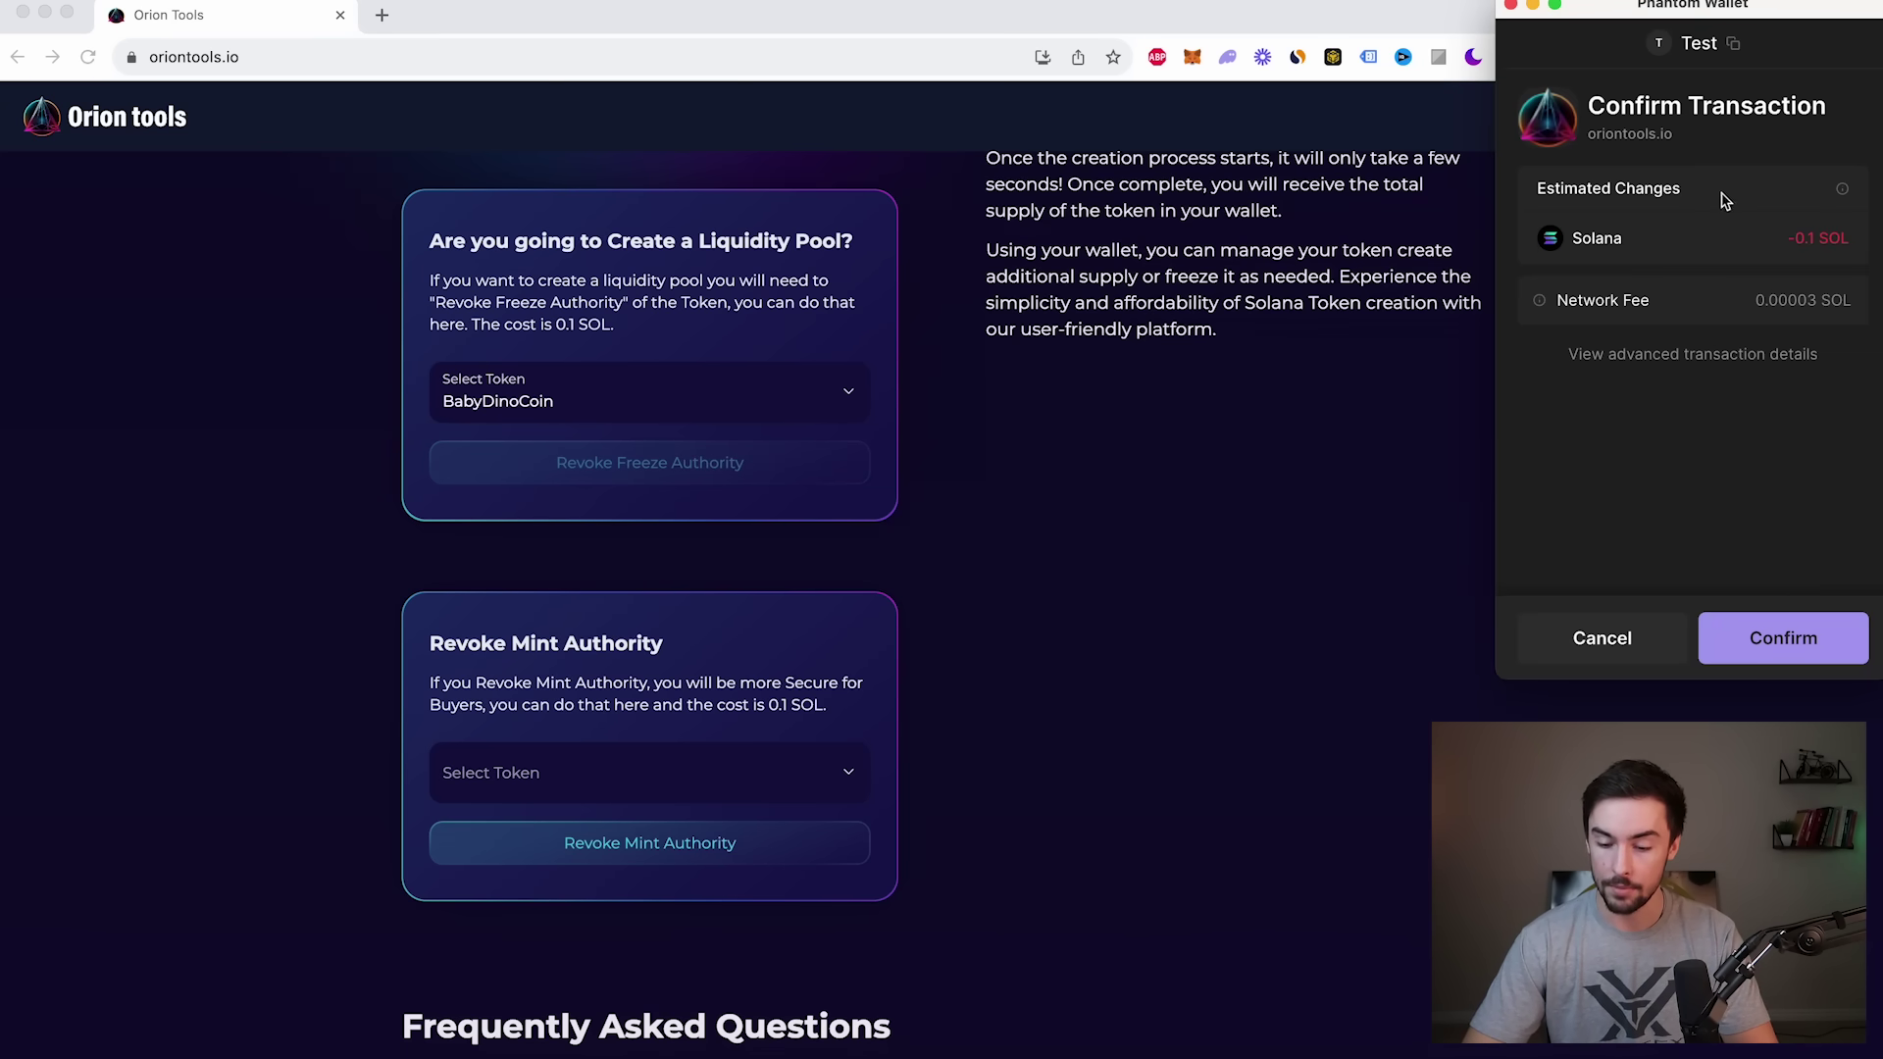
# Step: Confirm the 0.1 SOL freeze-authority revocation transaction in Phantom
pyautogui.click(1782, 638)
pyautogui.scroll(-2, 949, 544)
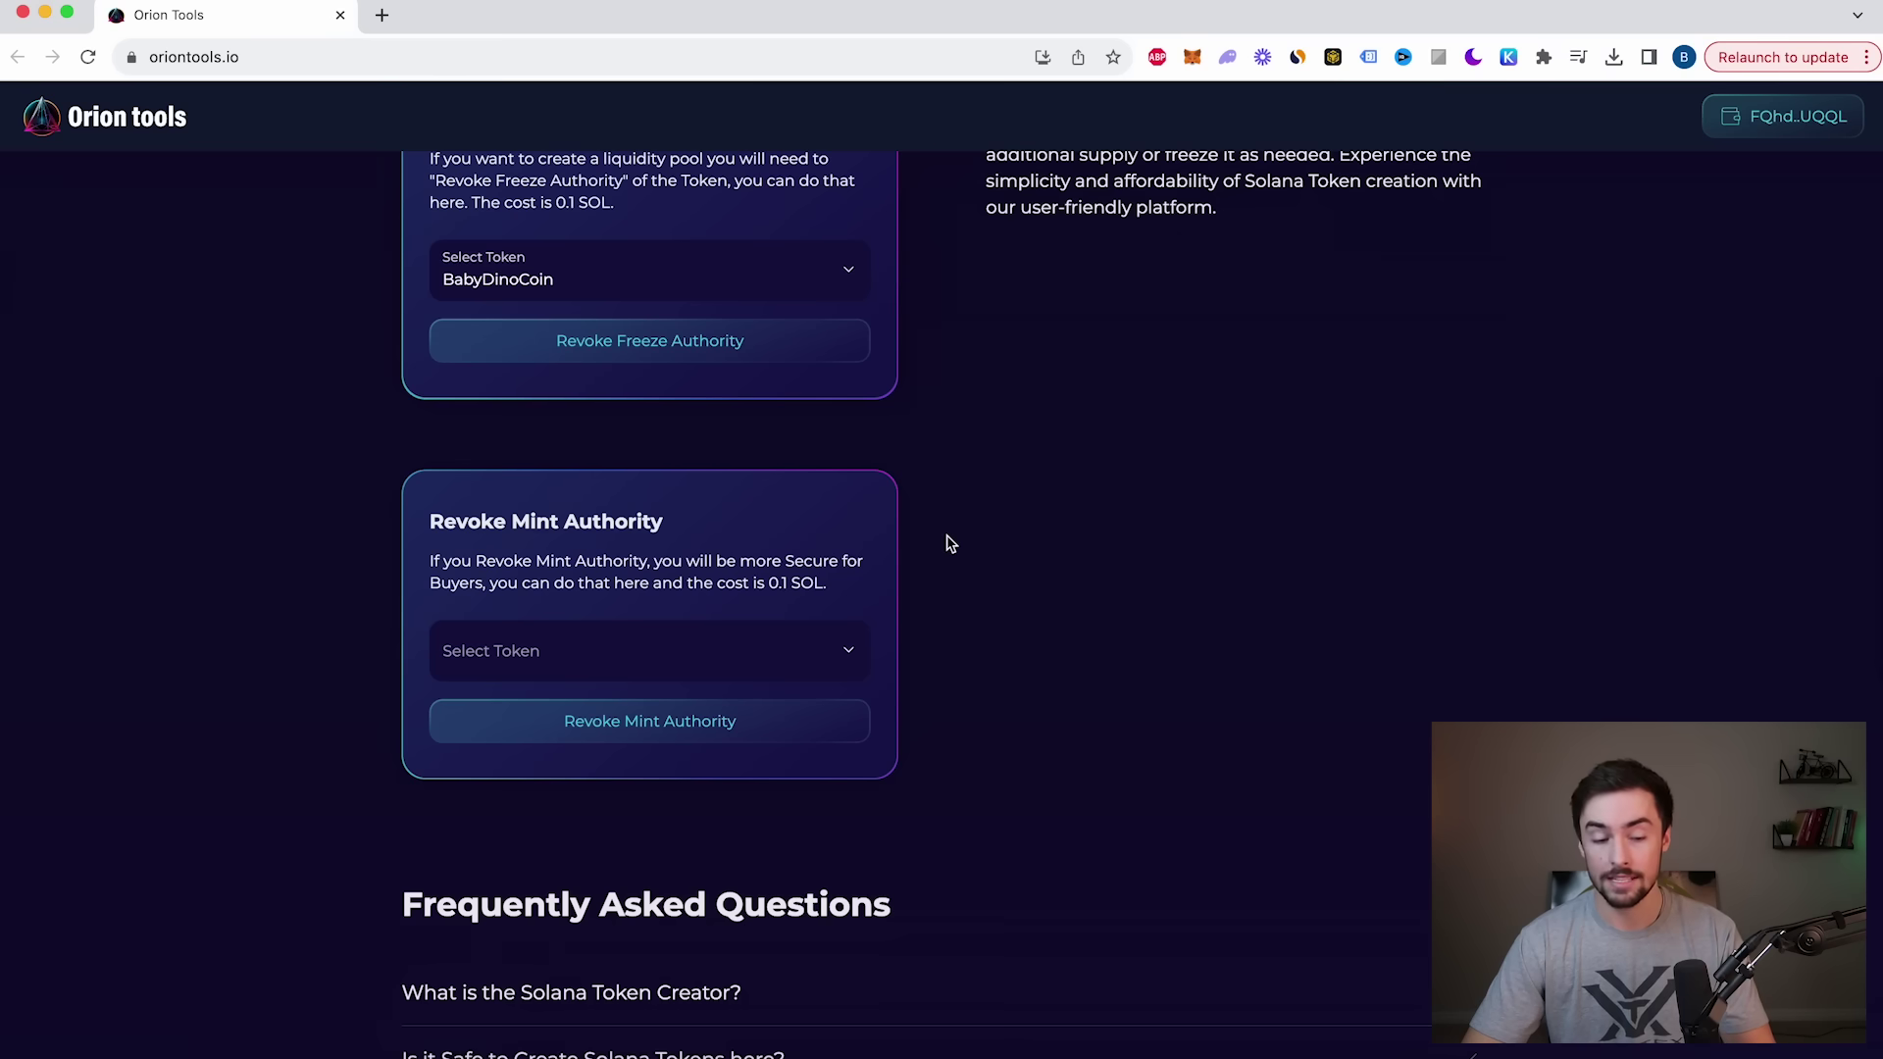
pyautogui.scroll(-1, 949, 544)
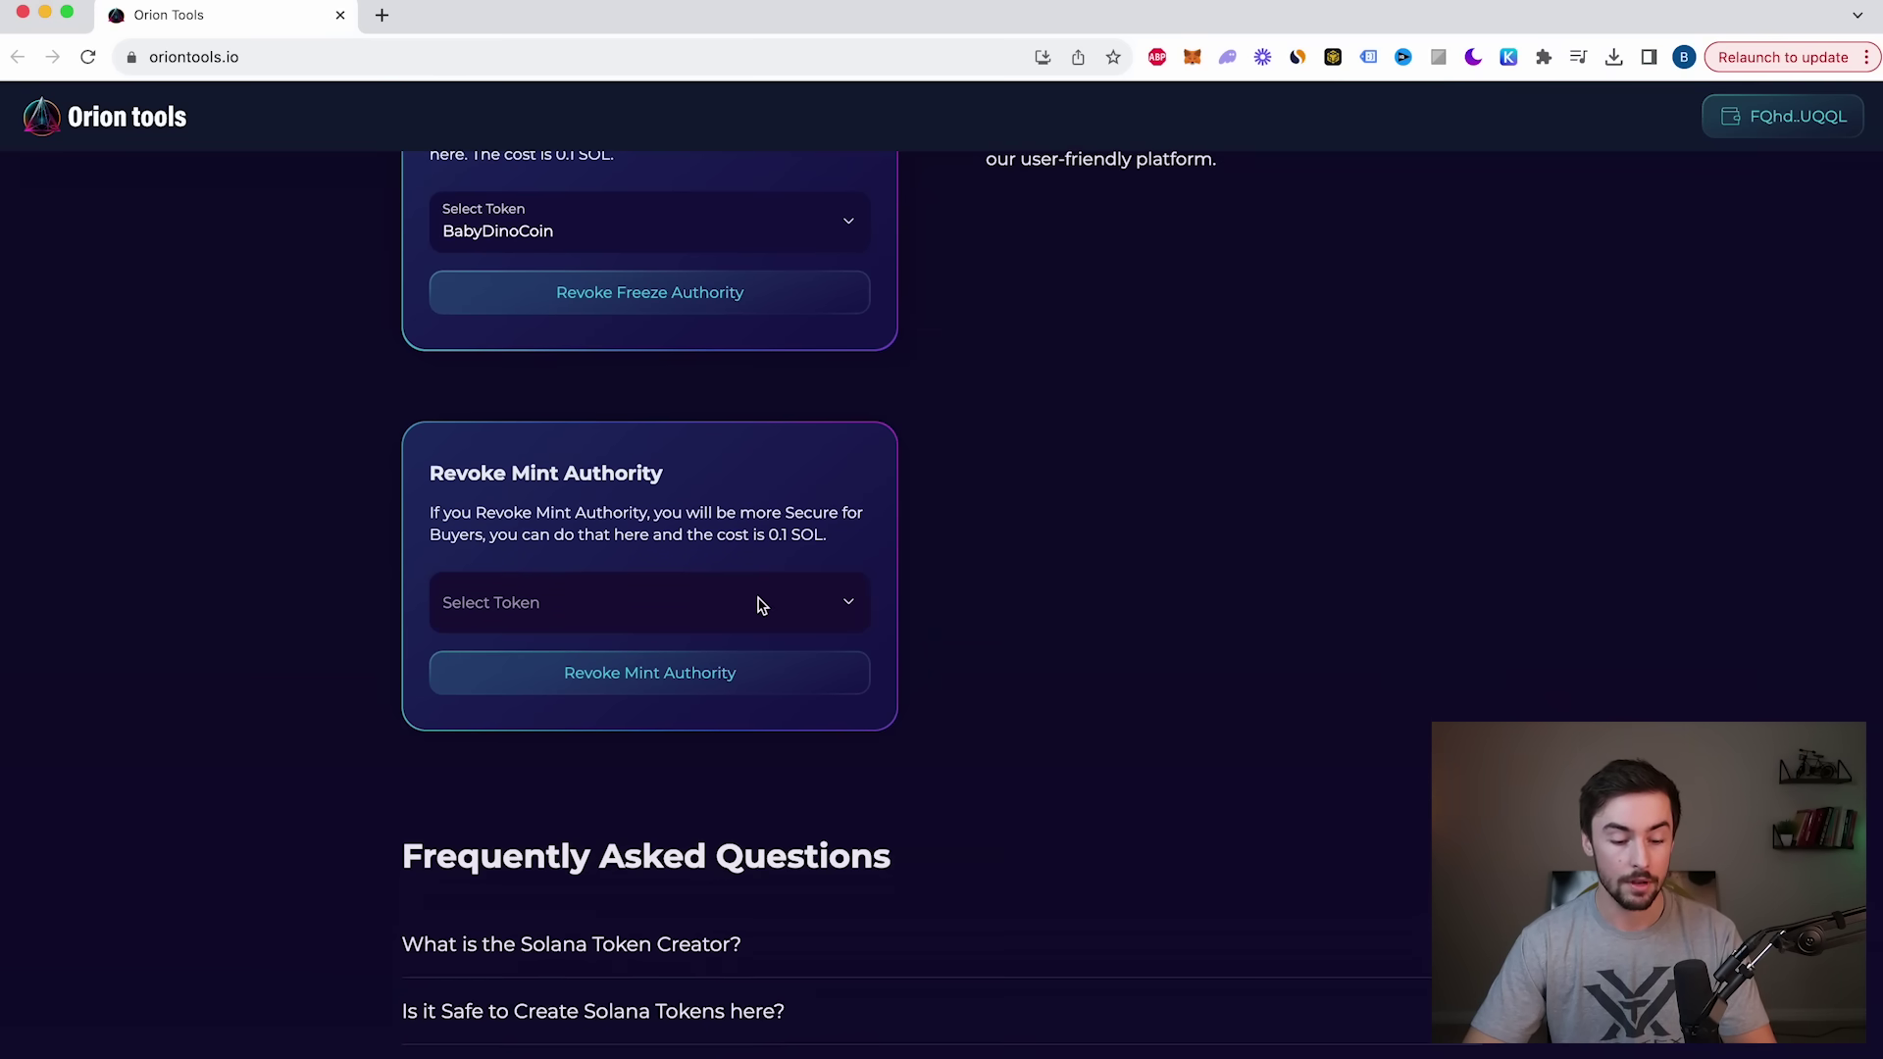
pyautogui.scroll(1, 763, 606)
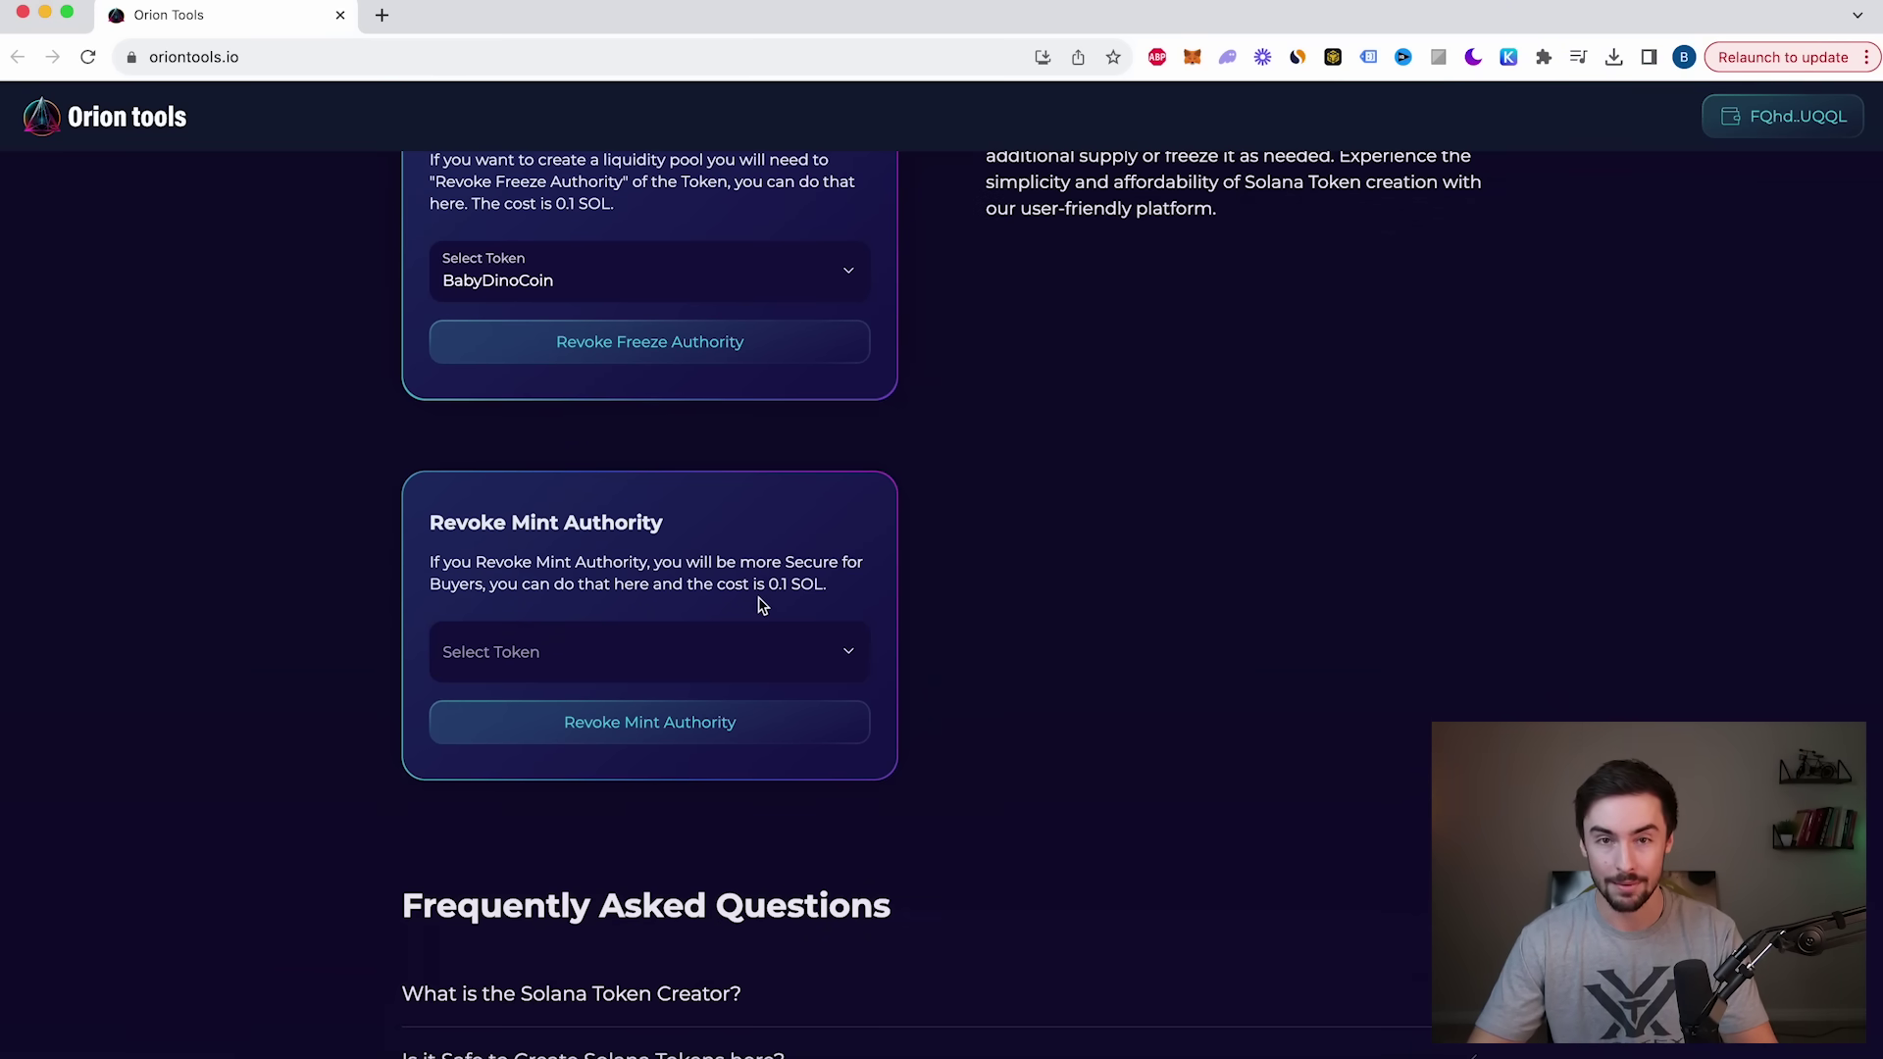
pyautogui.scroll(-1, 762, 605)
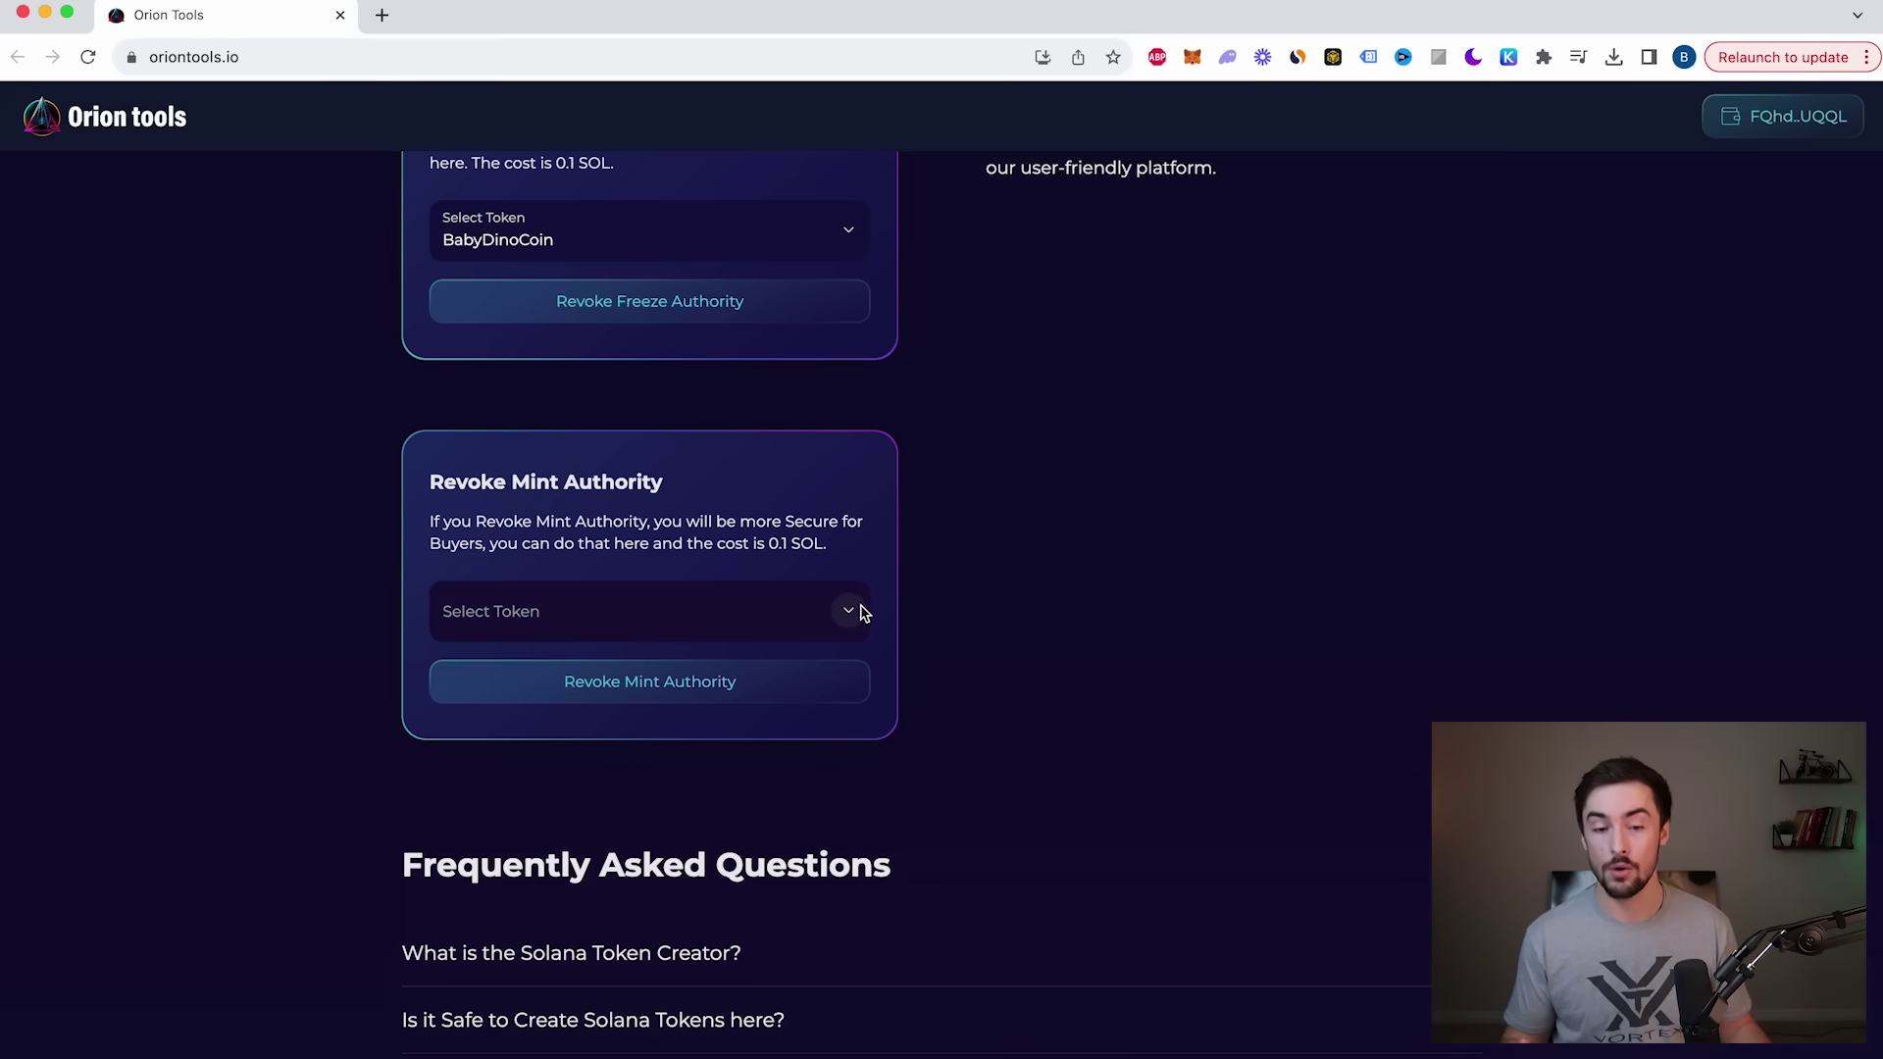
pyautogui.scroll(-1, 961, 446)
# Step: Revoke BabyDinoCoin's mint authority and confirm the transaction in Phantom
pyautogui.click(847, 549)
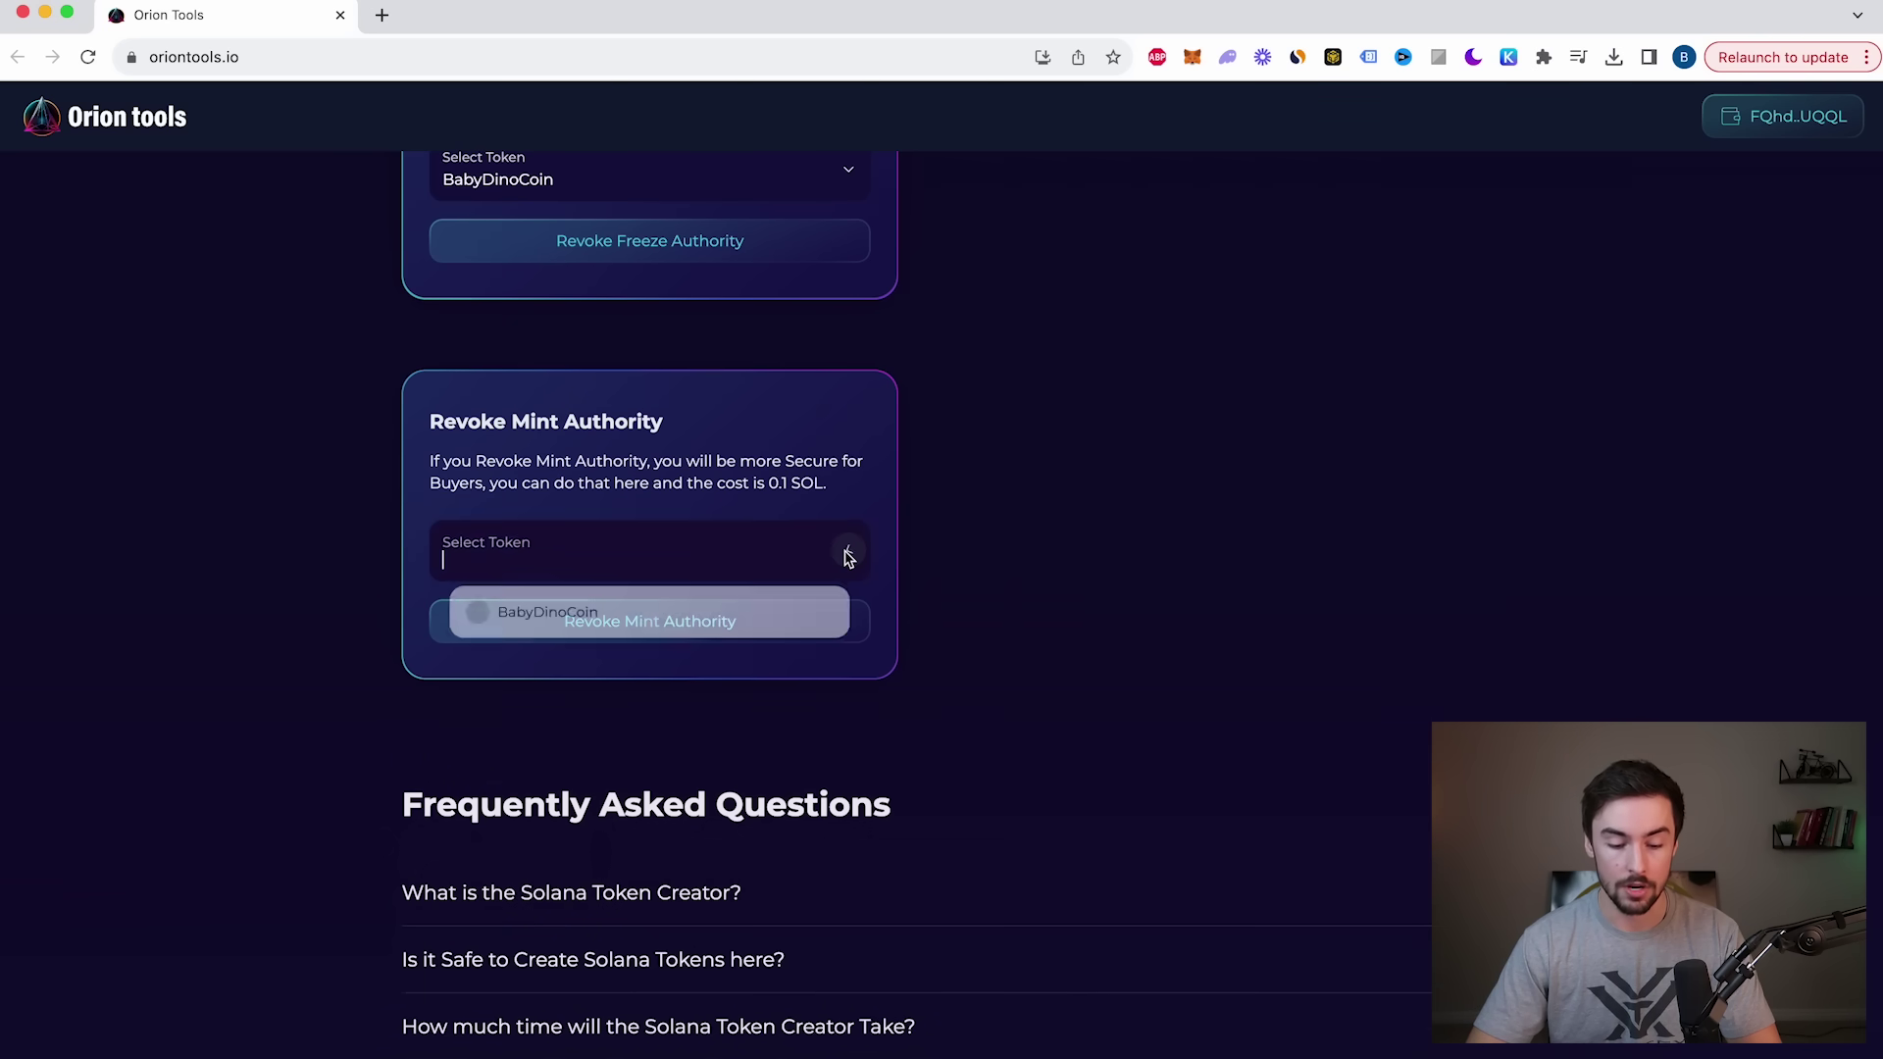
pyautogui.click(577, 616)
pyautogui.scroll(-1, 613, 509)
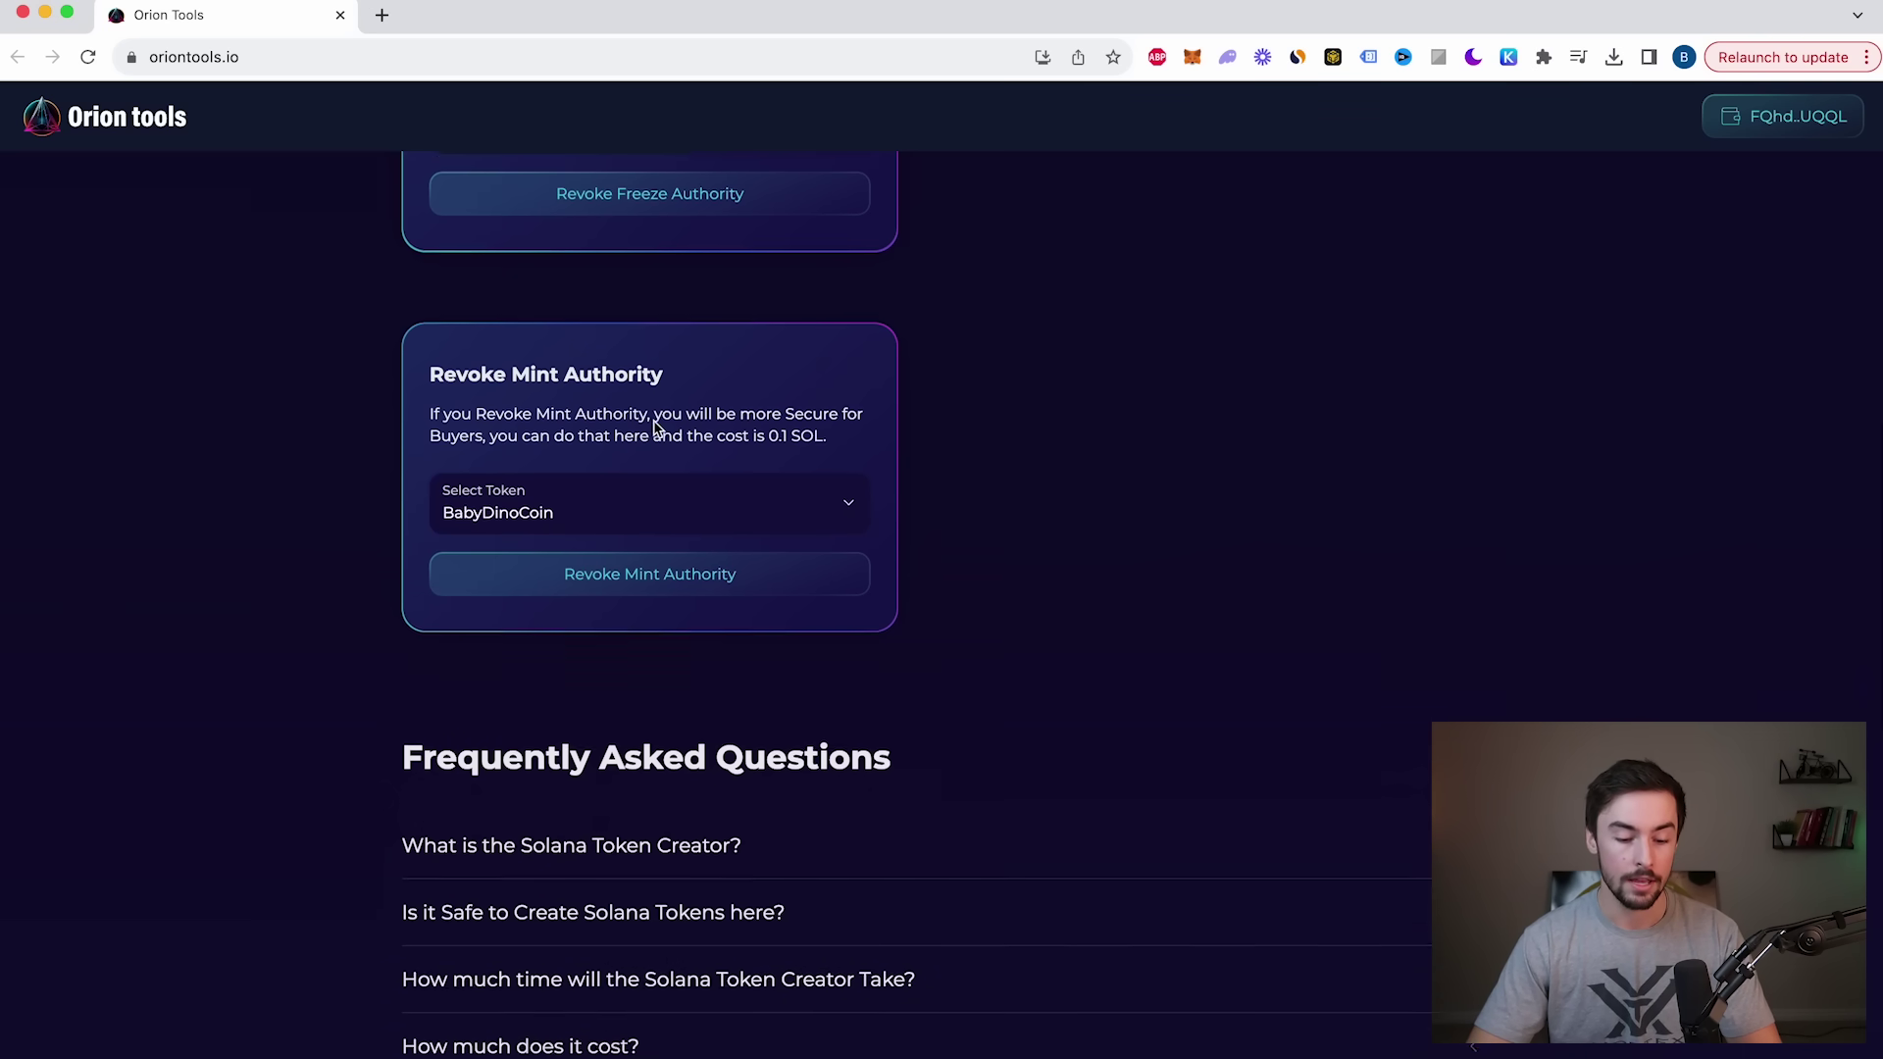
pyautogui.click(615, 546)
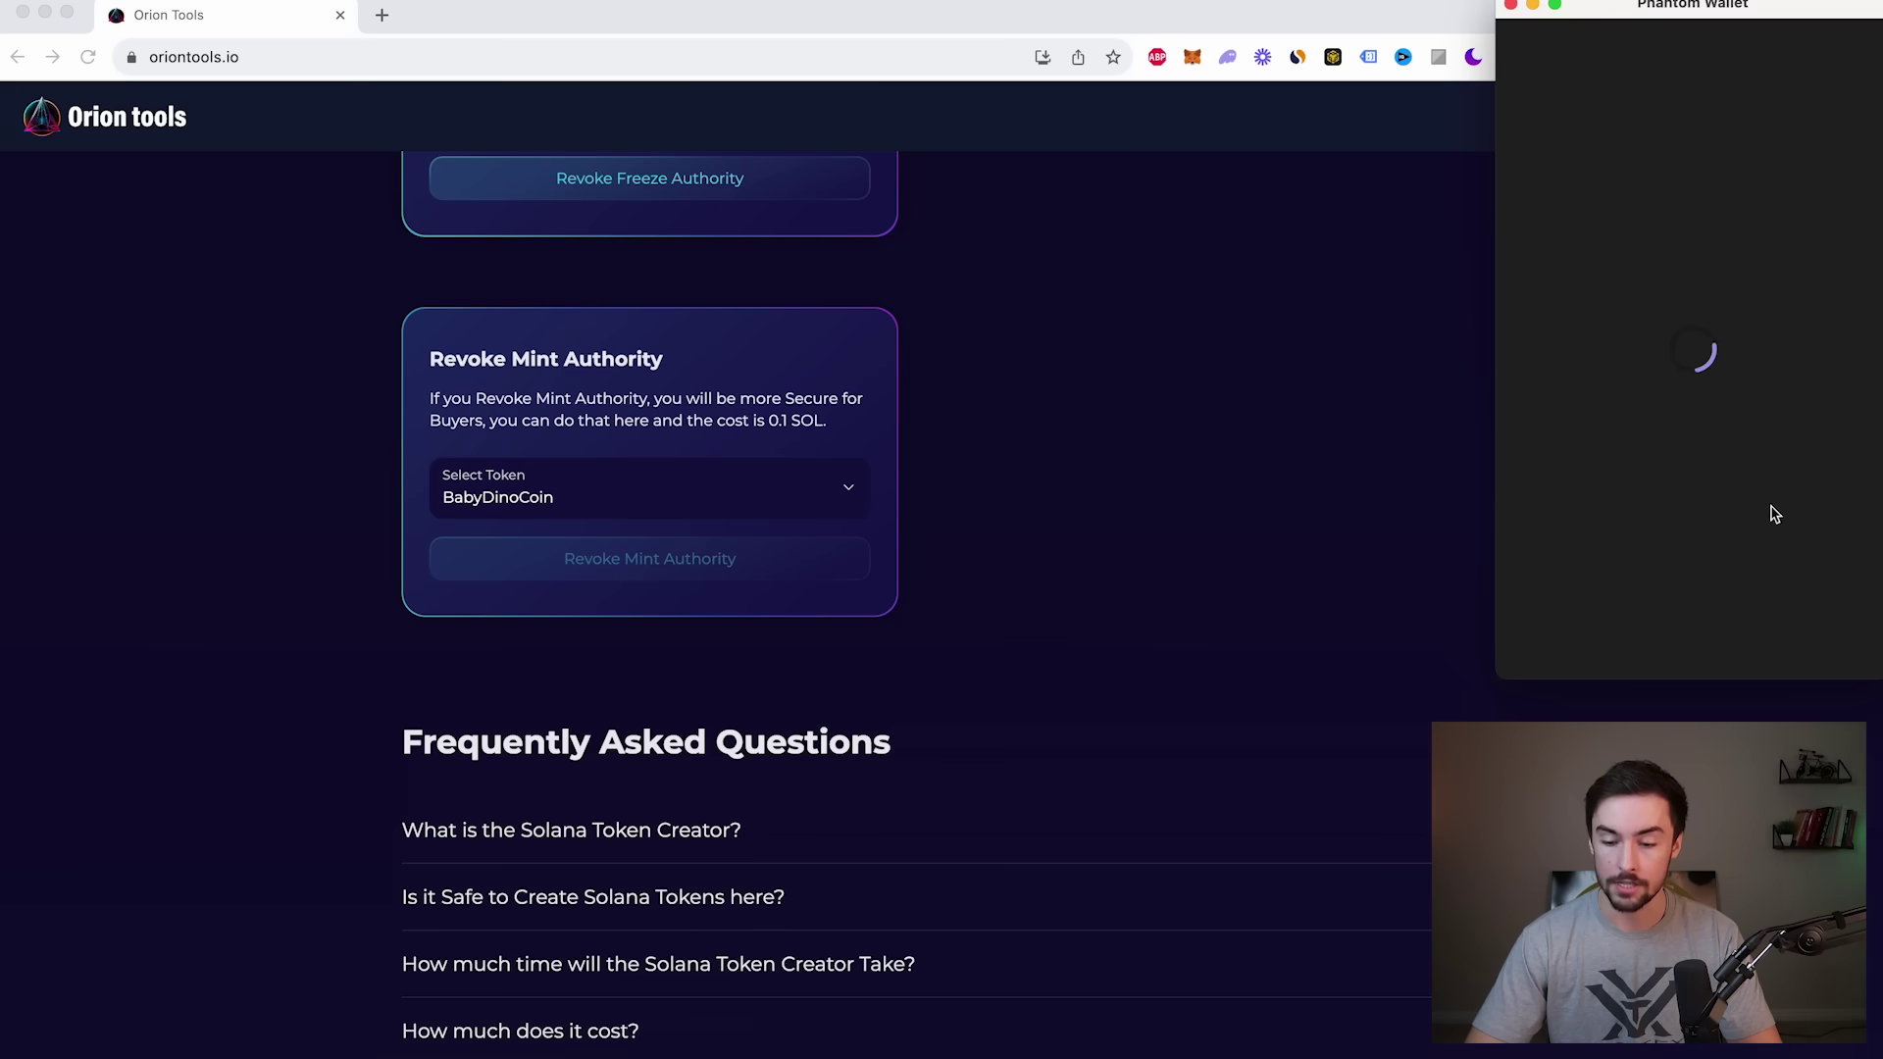
pyautogui.click(1780, 633)
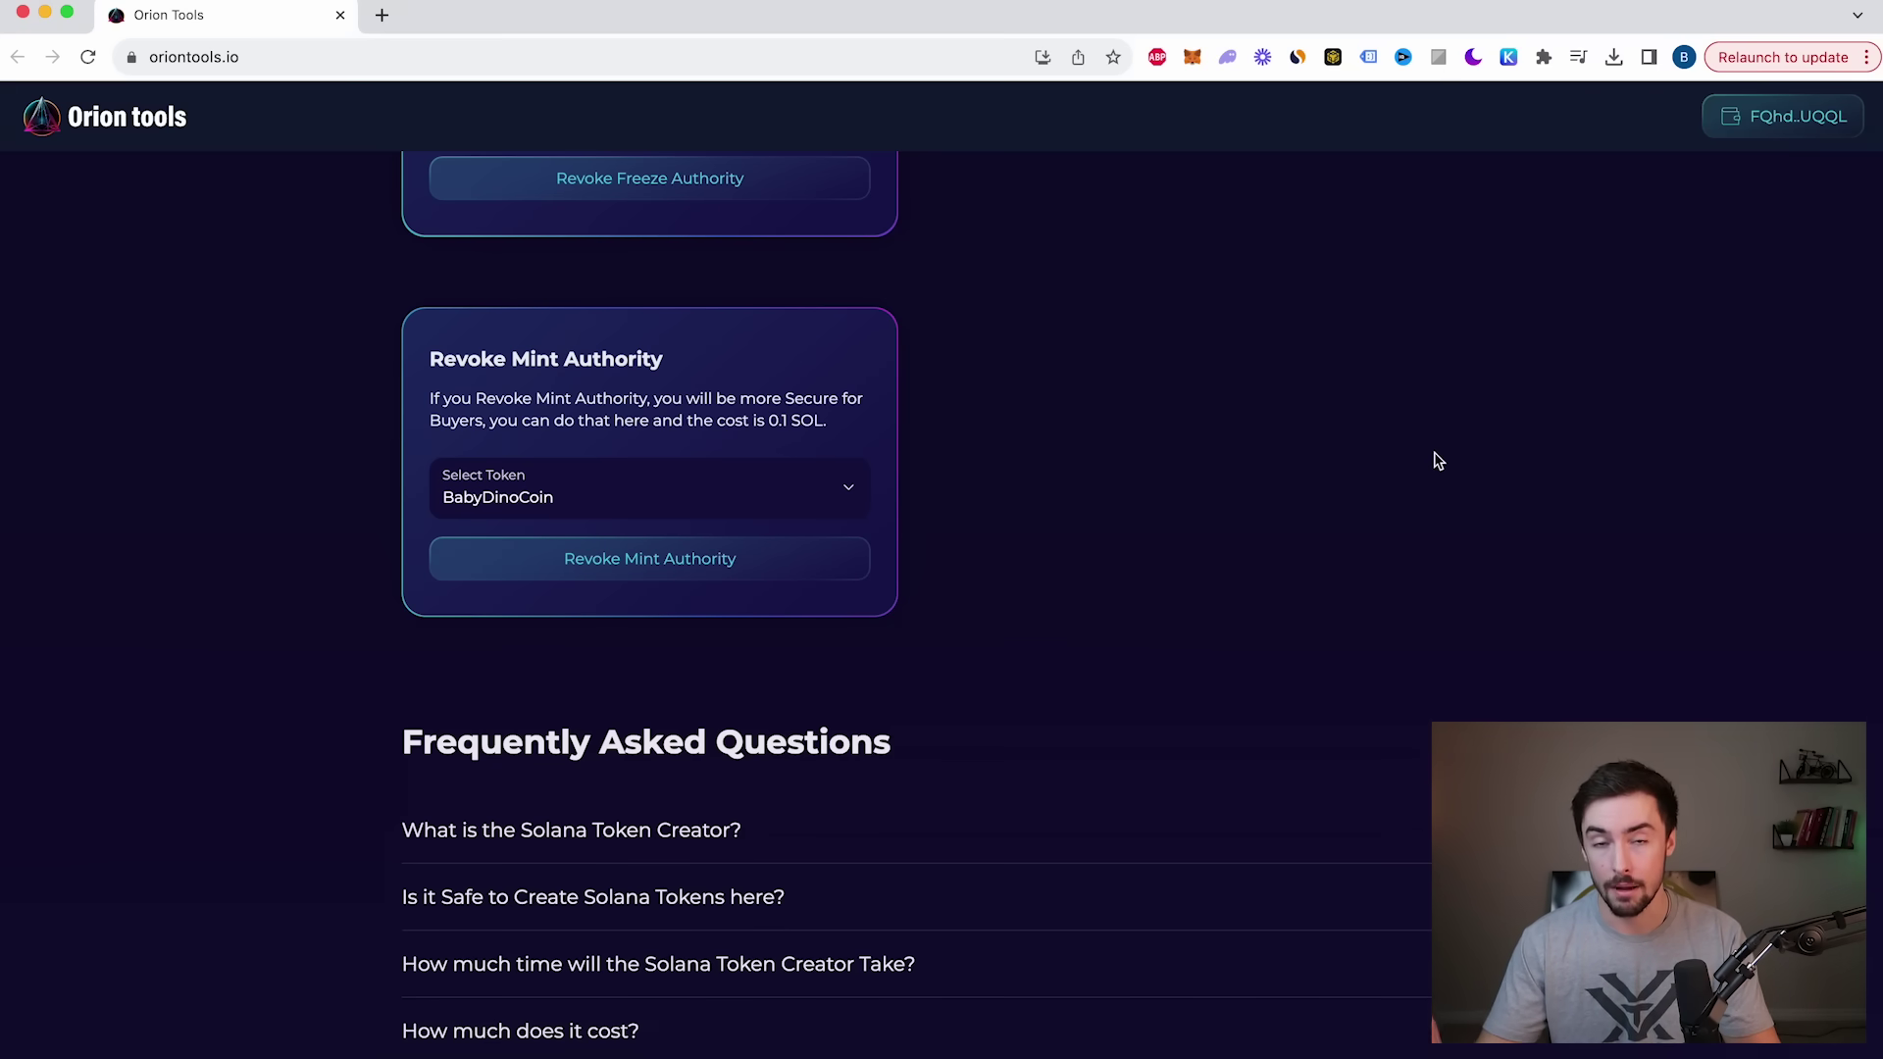
pyautogui.scroll(1, 1437, 461)
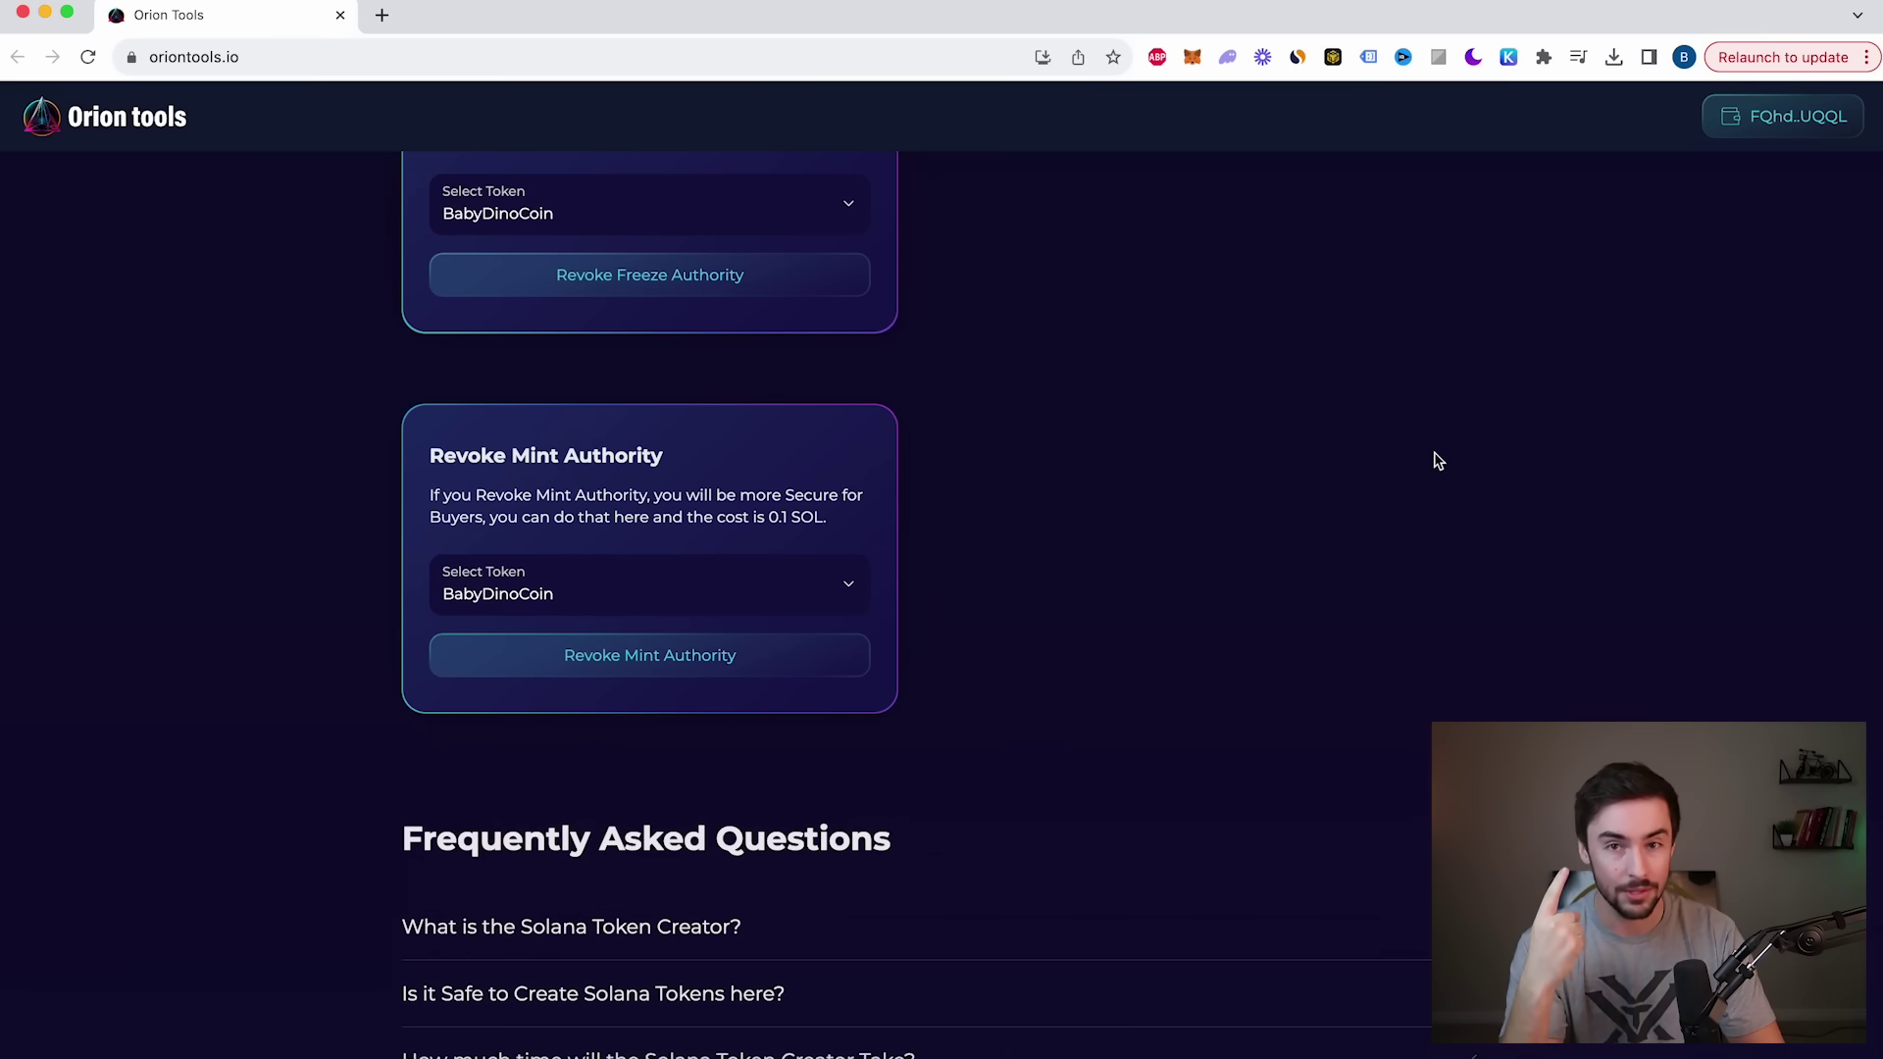
pyautogui.scroll(1, 1437, 461)
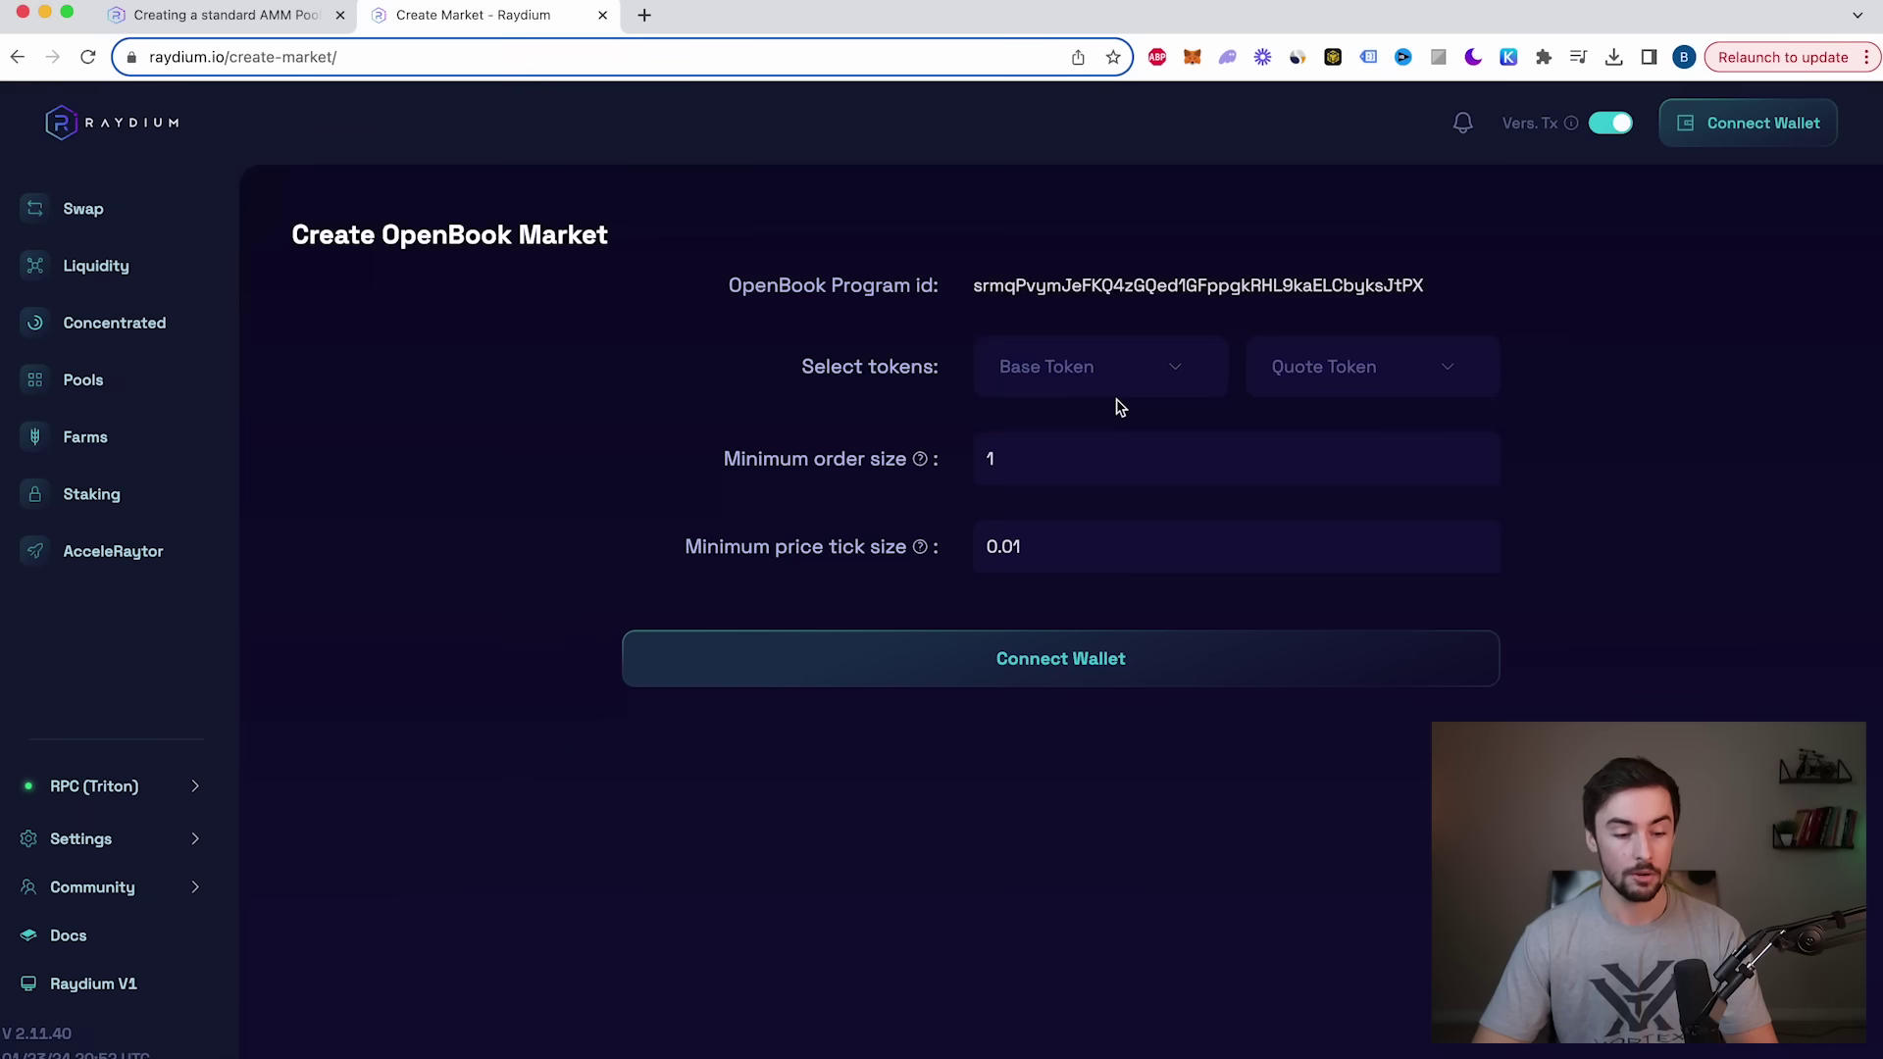
# Step: Connect the Phantom wallet to Raydium's Create OpenBook Market page
pyautogui.click(1763, 128)
pyautogui.click(925, 547)
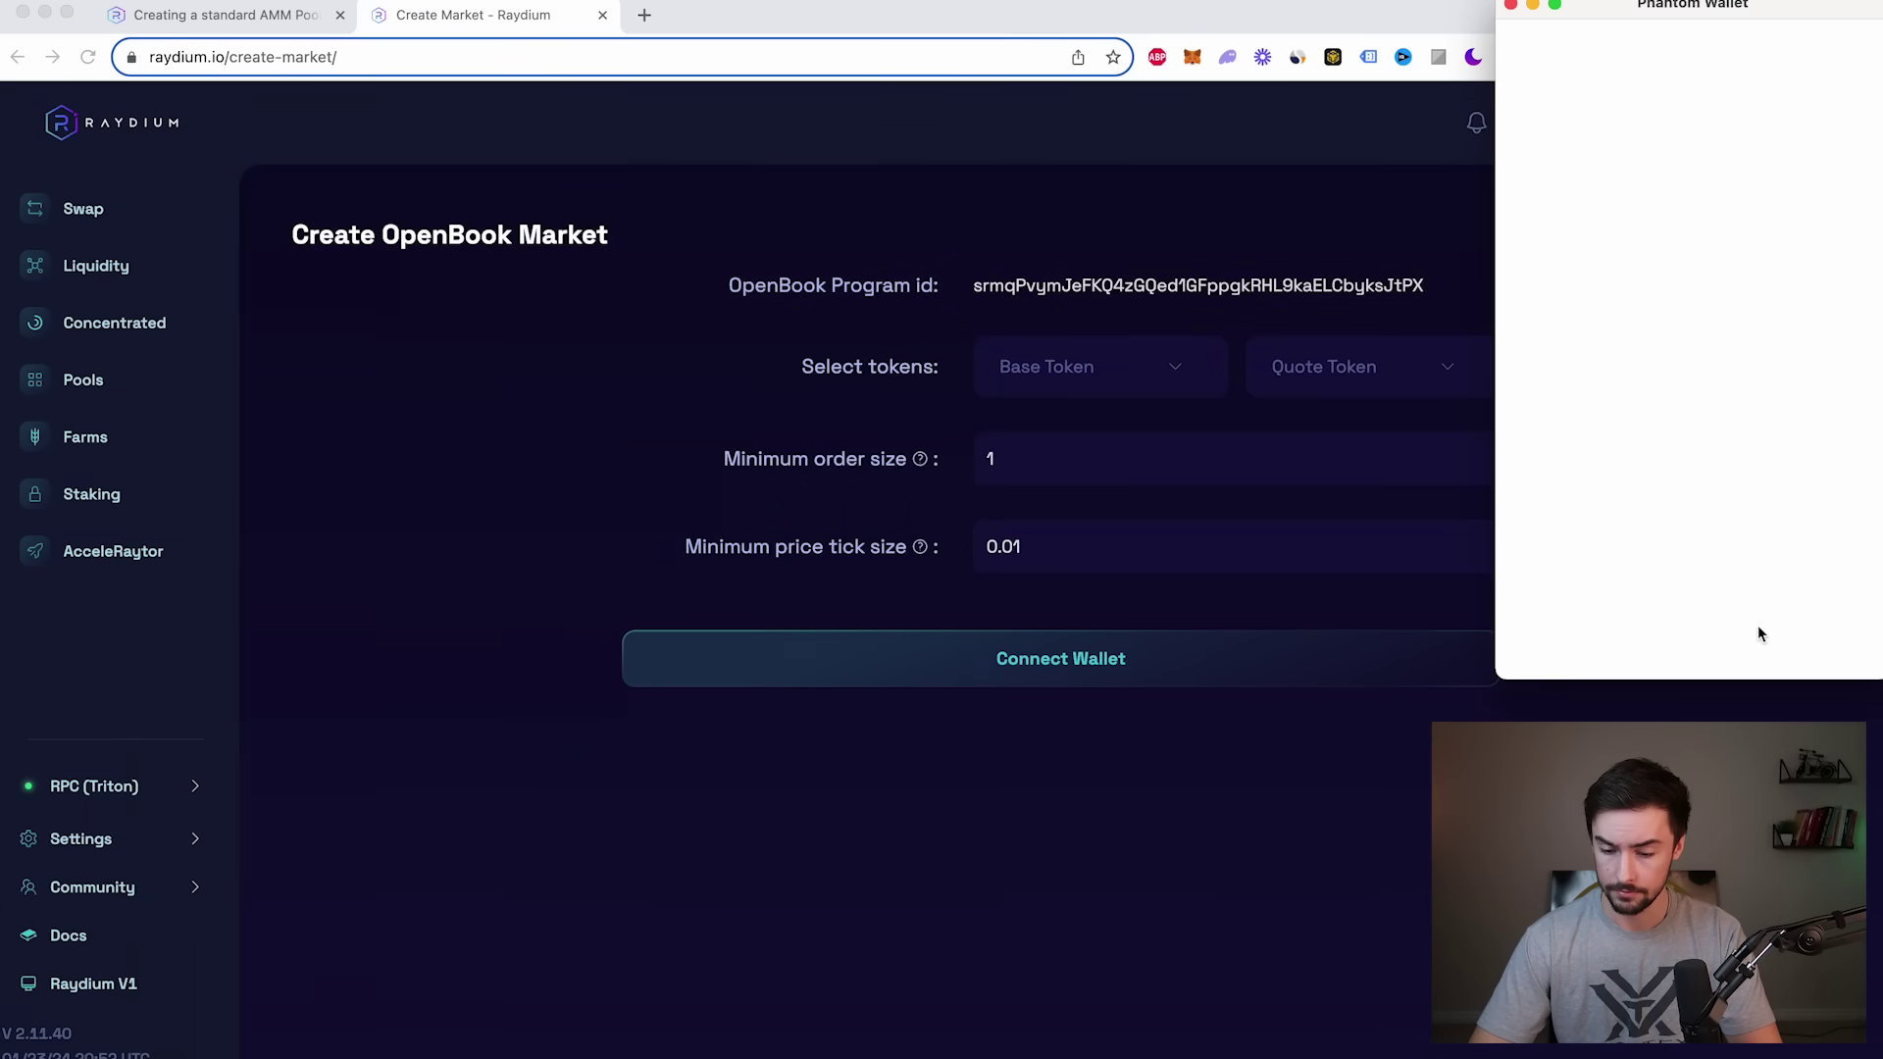
pyautogui.click(1785, 639)
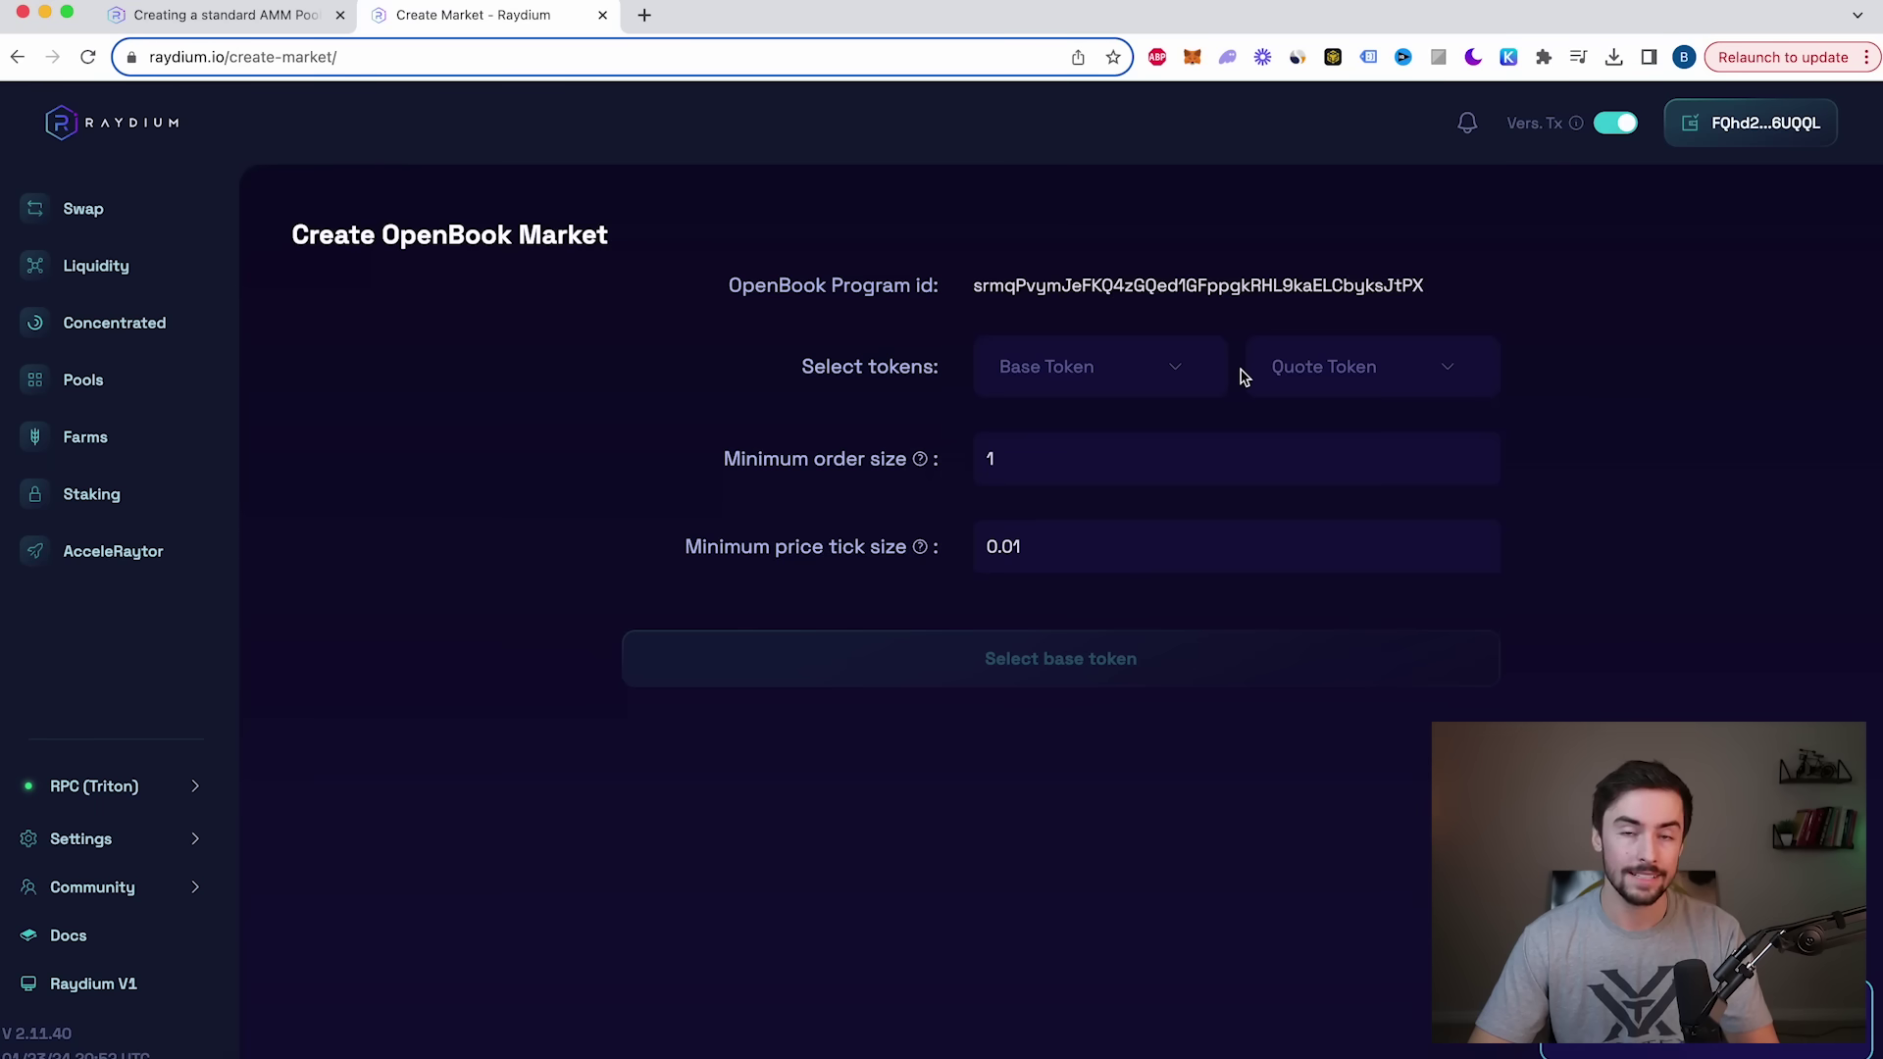
# Step: Copy BabyDinoCoin's SPL token address from its Solscan page and return to Raydium
pyautogui.click(1230, 59)
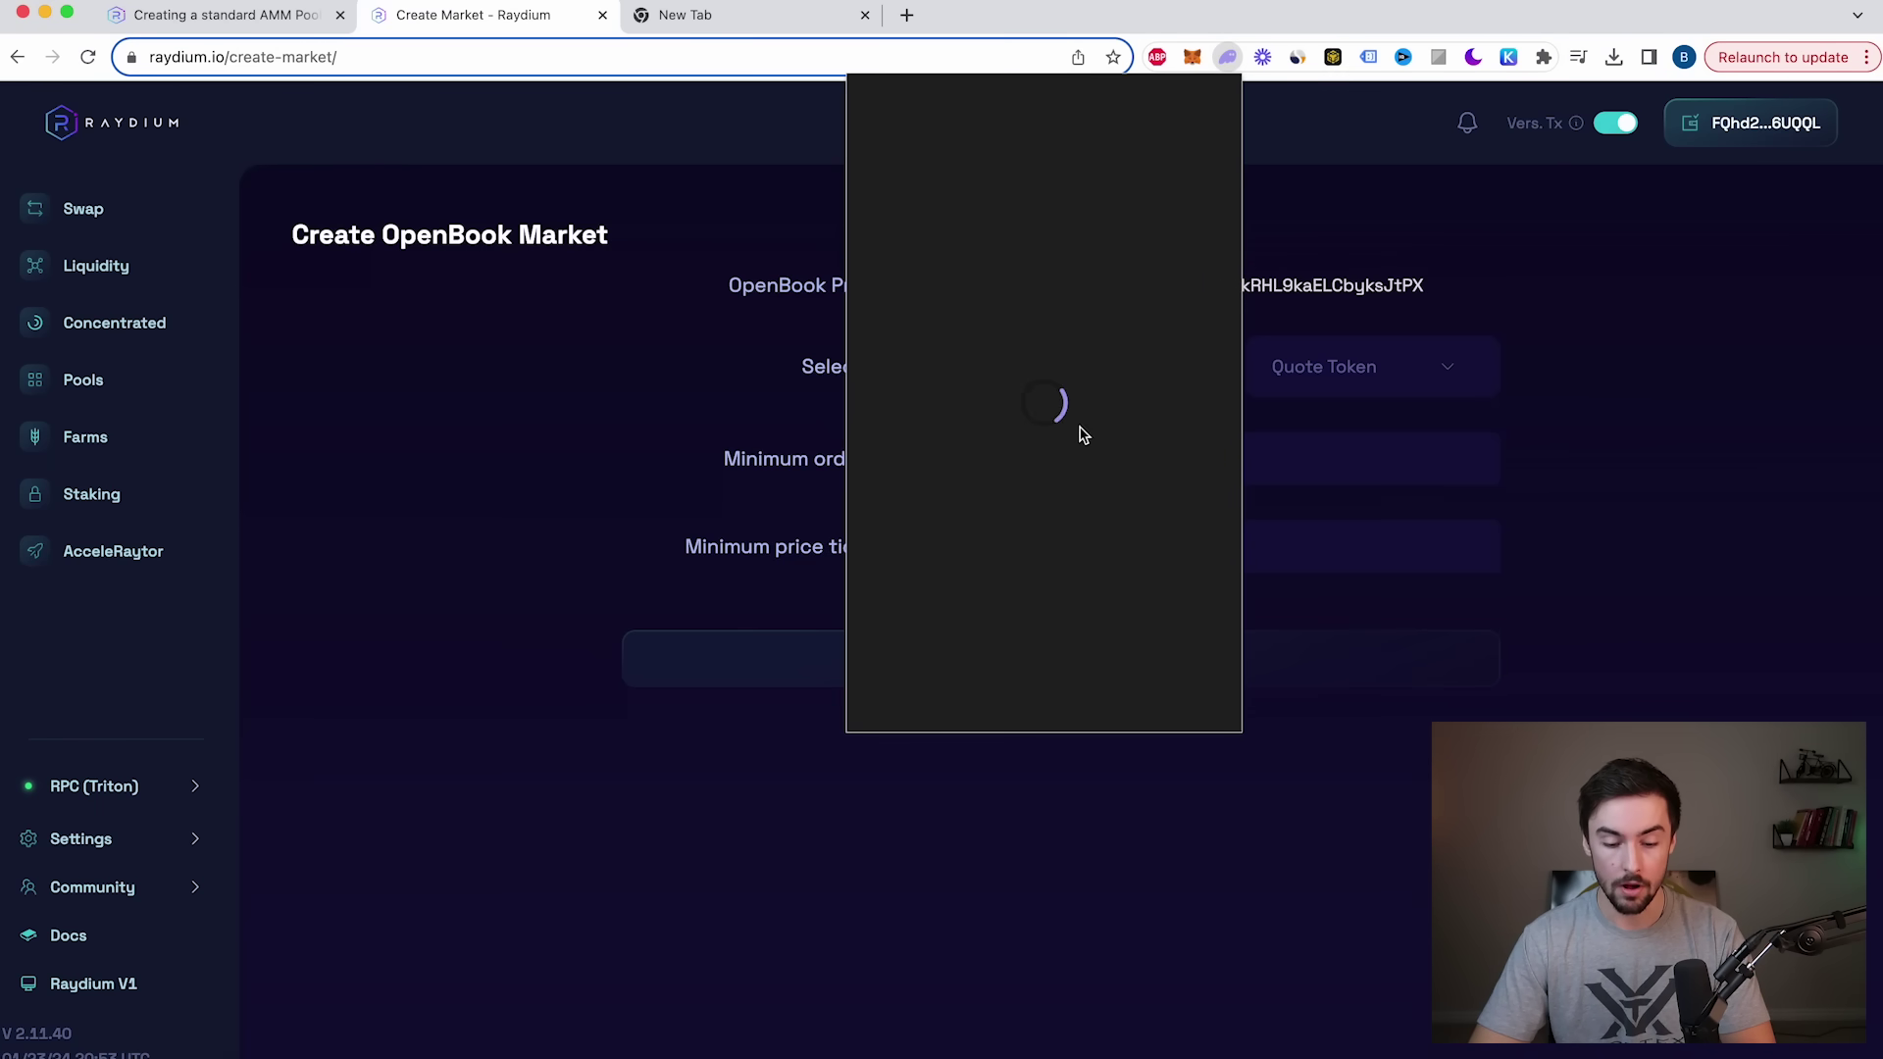
pyautogui.scroll(-2, 1056, 538)
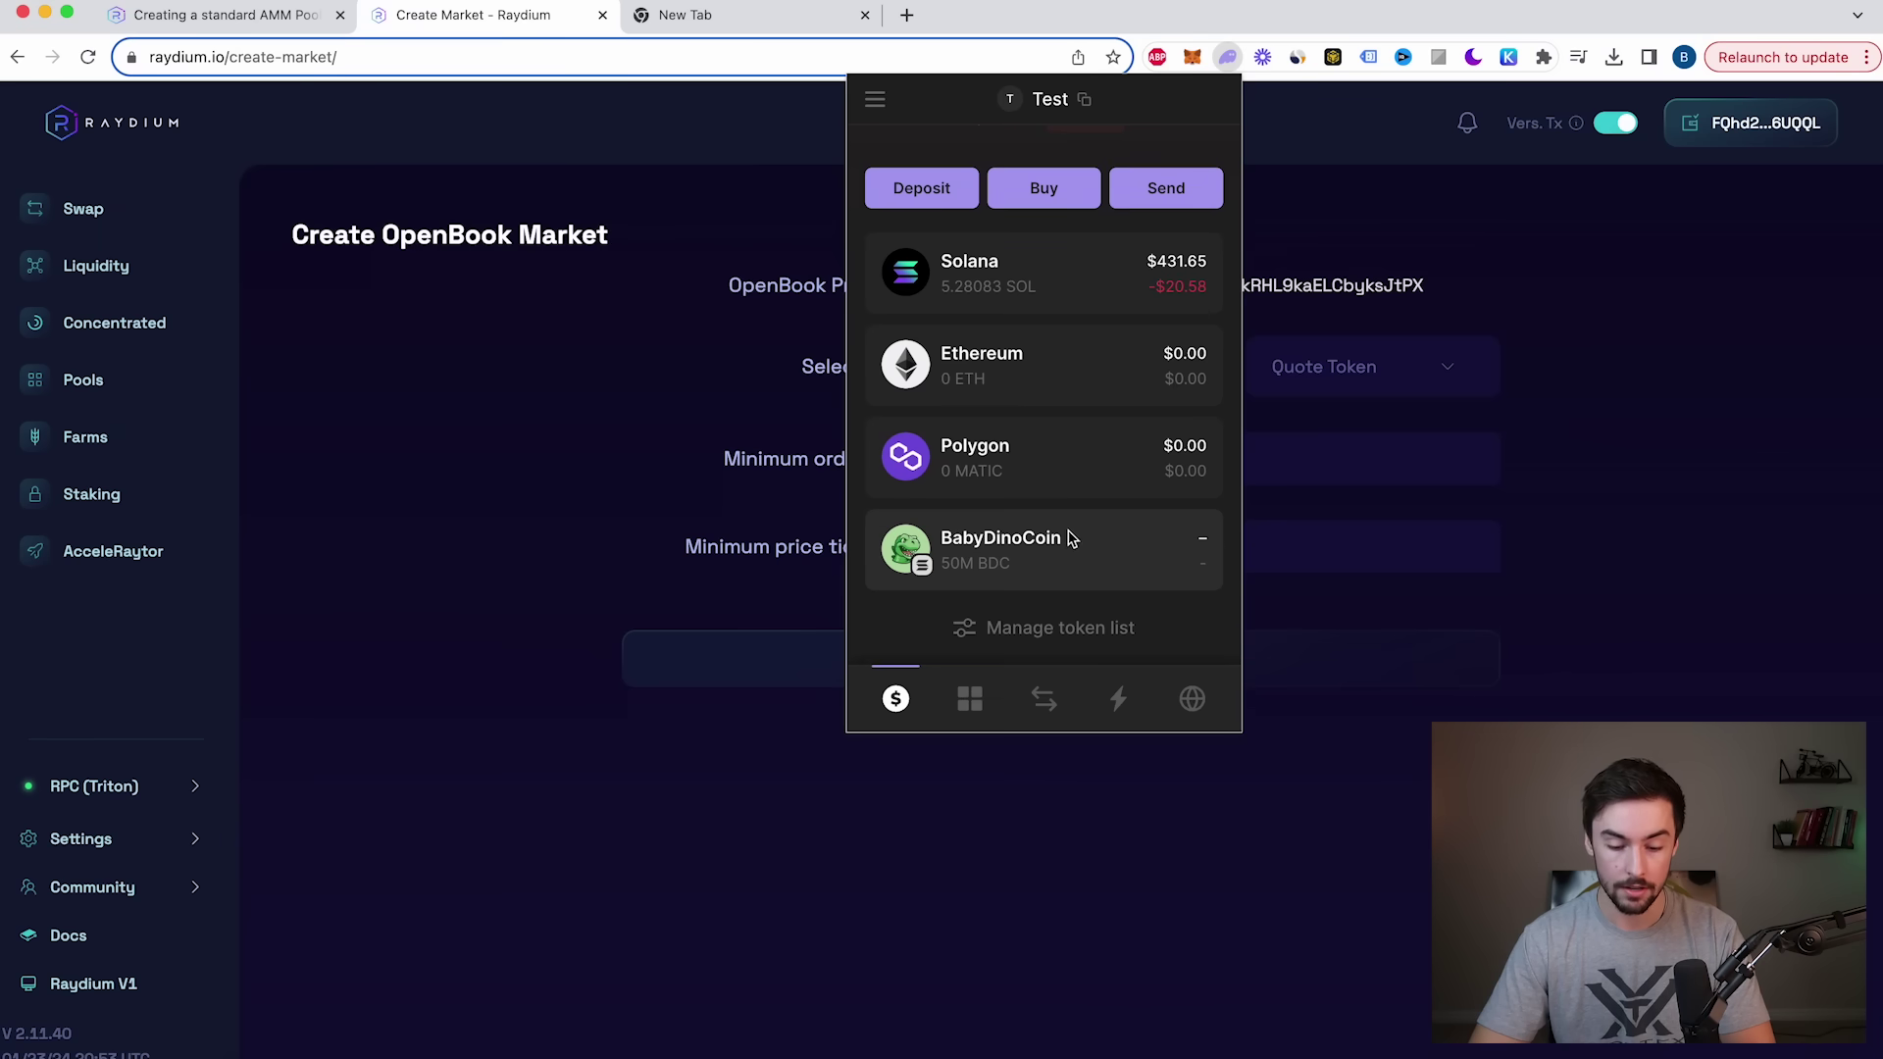
pyautogui.click(1029, 561)
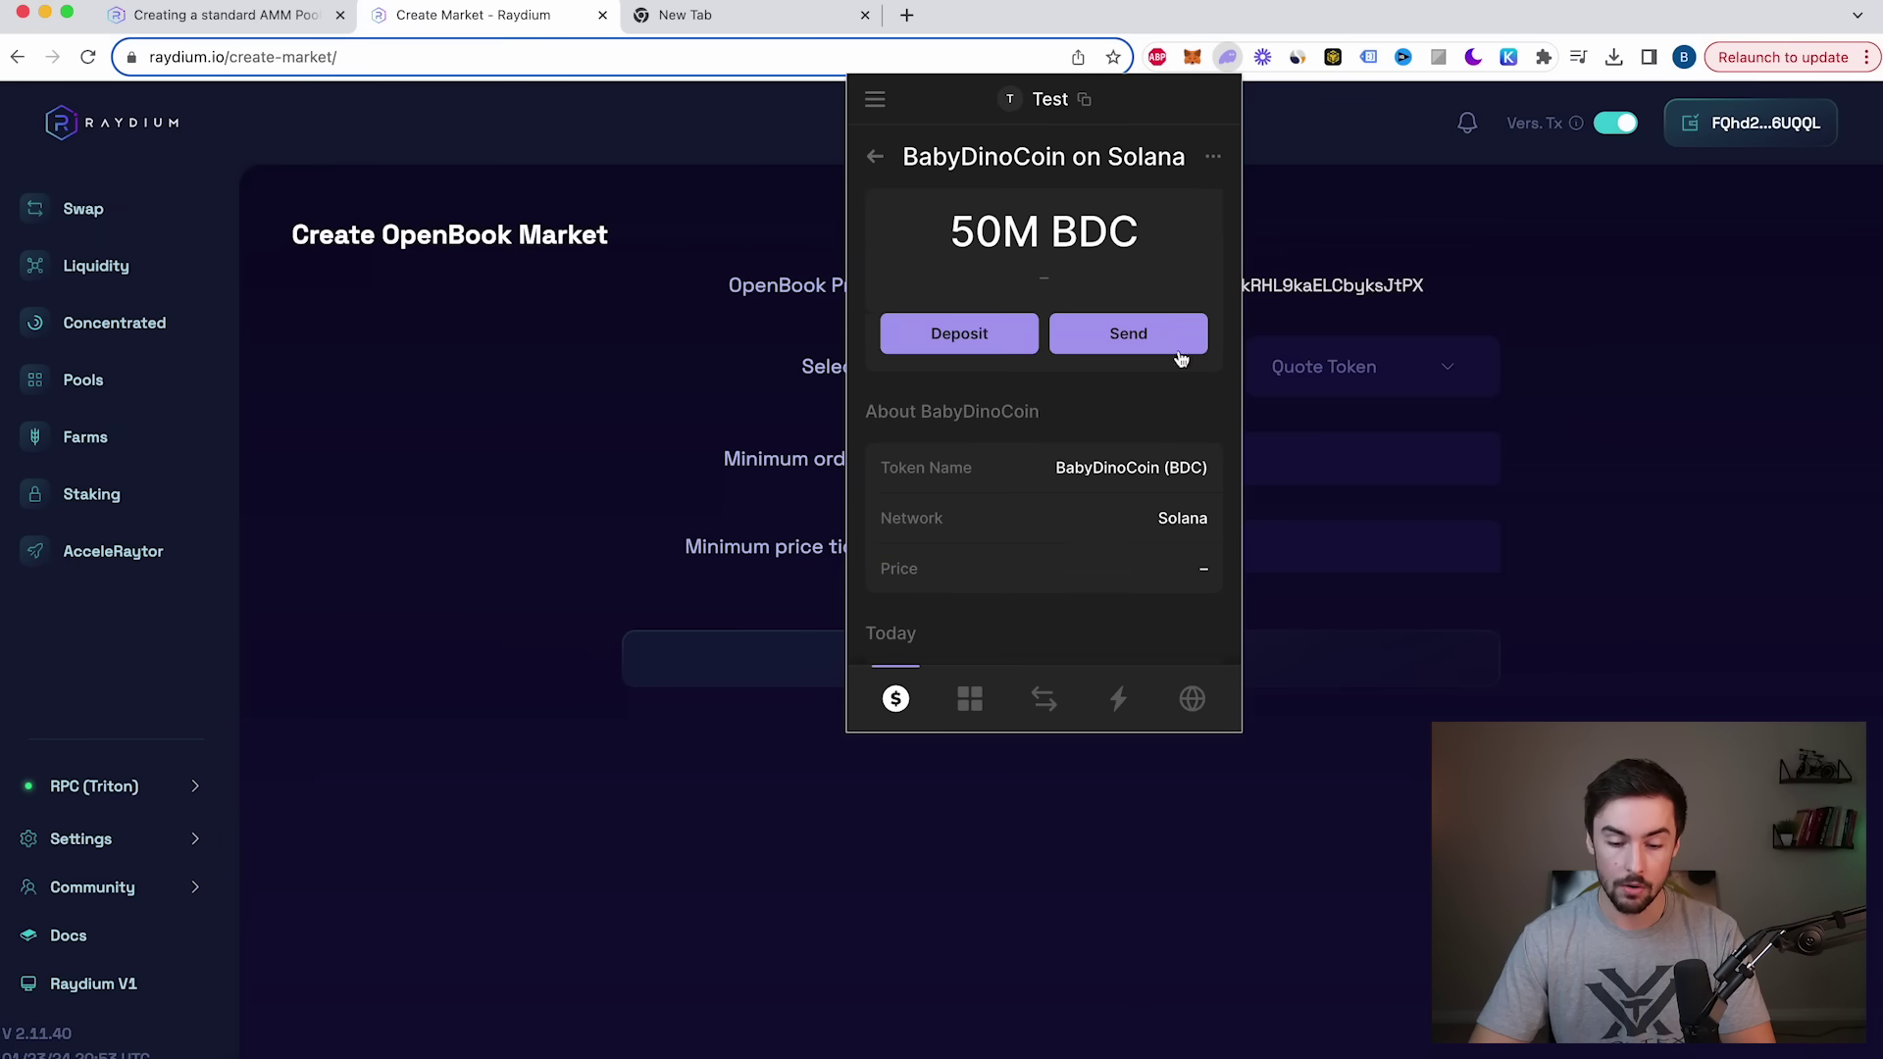
pyautogui.click(1213, 159)
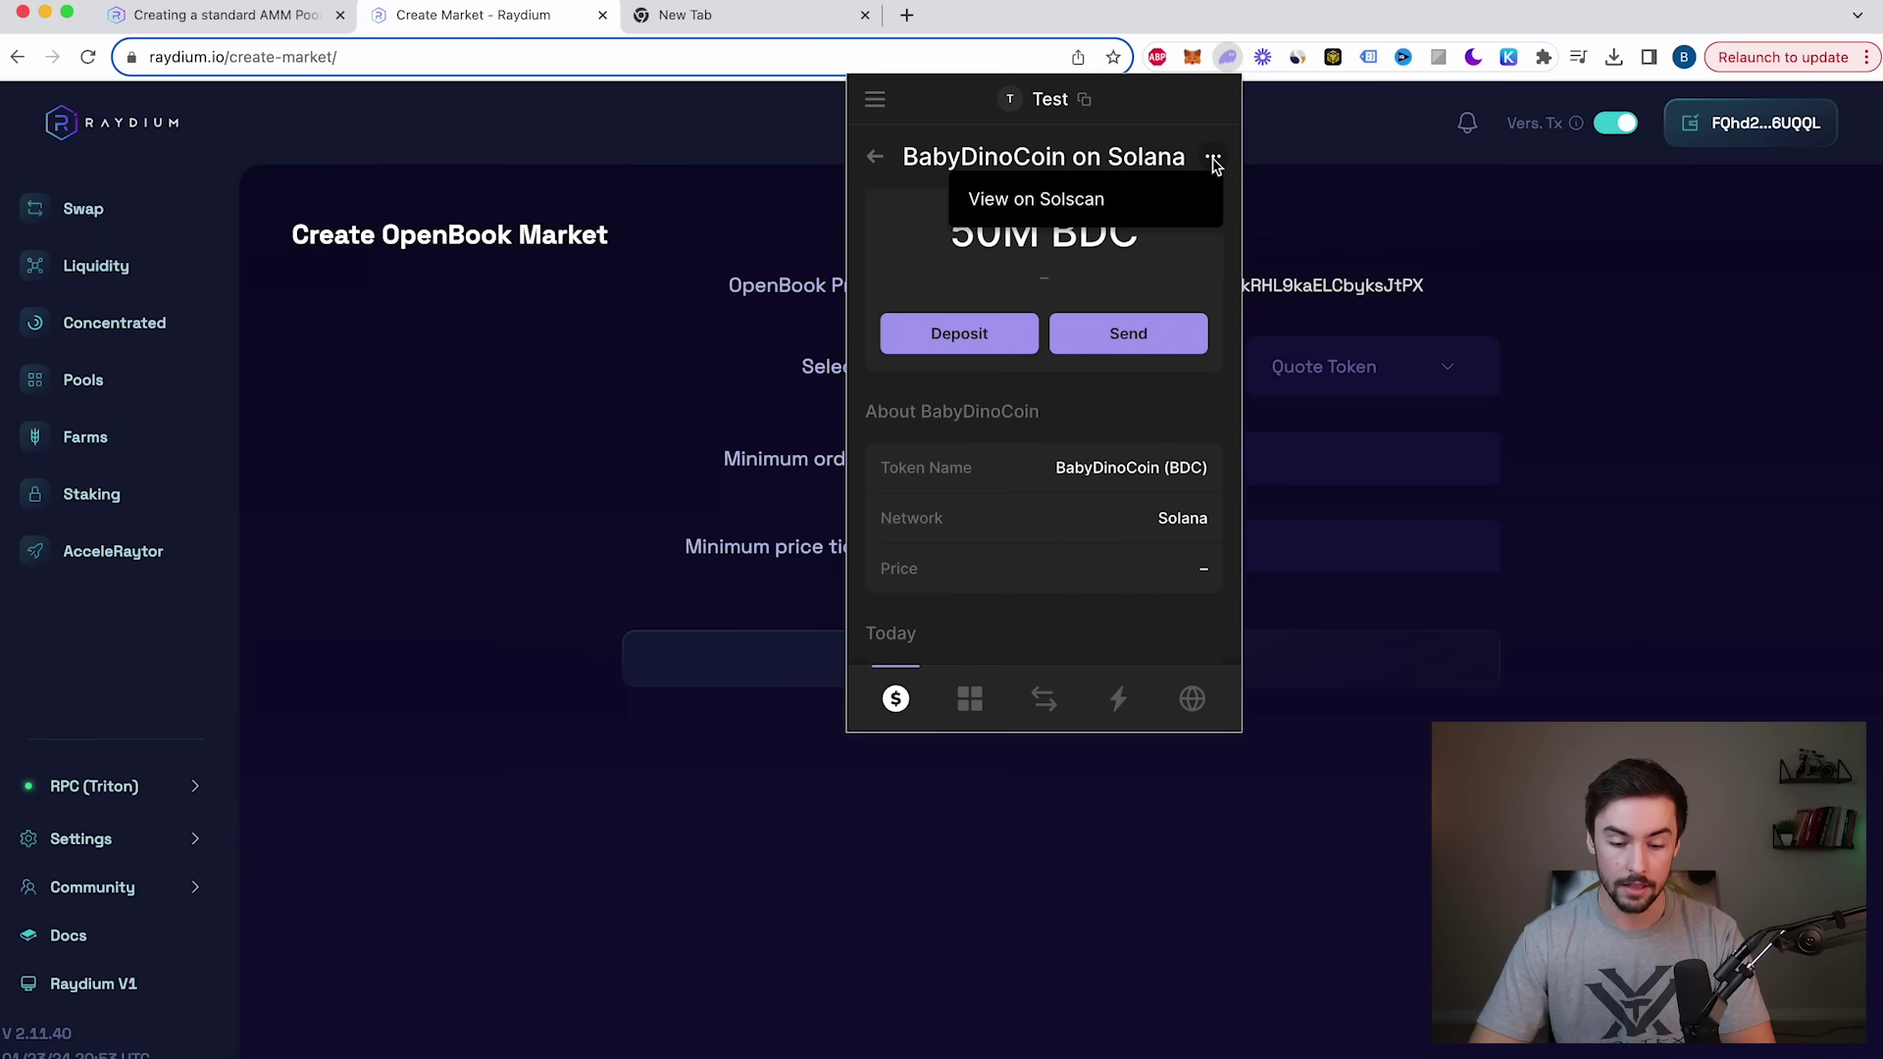
pyautogui.click(1081, 203)
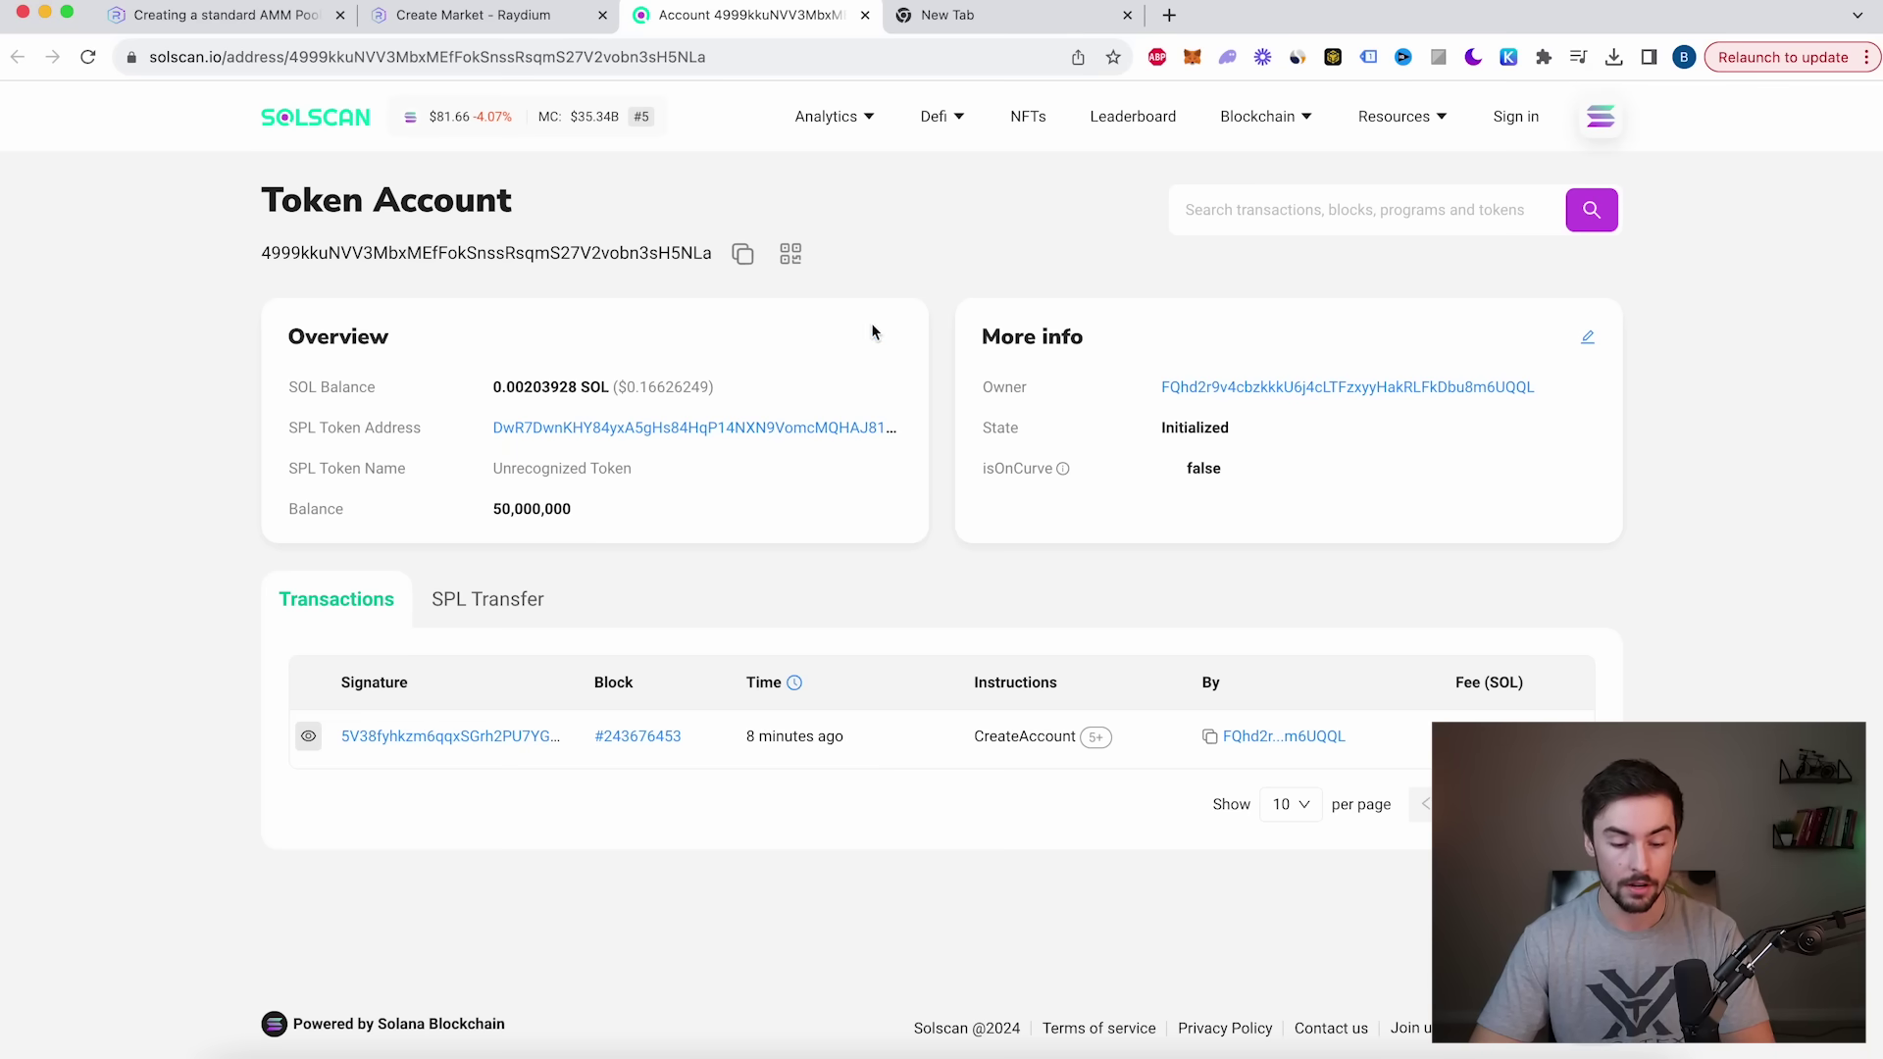
pyautogui.rightClick(828, 427)
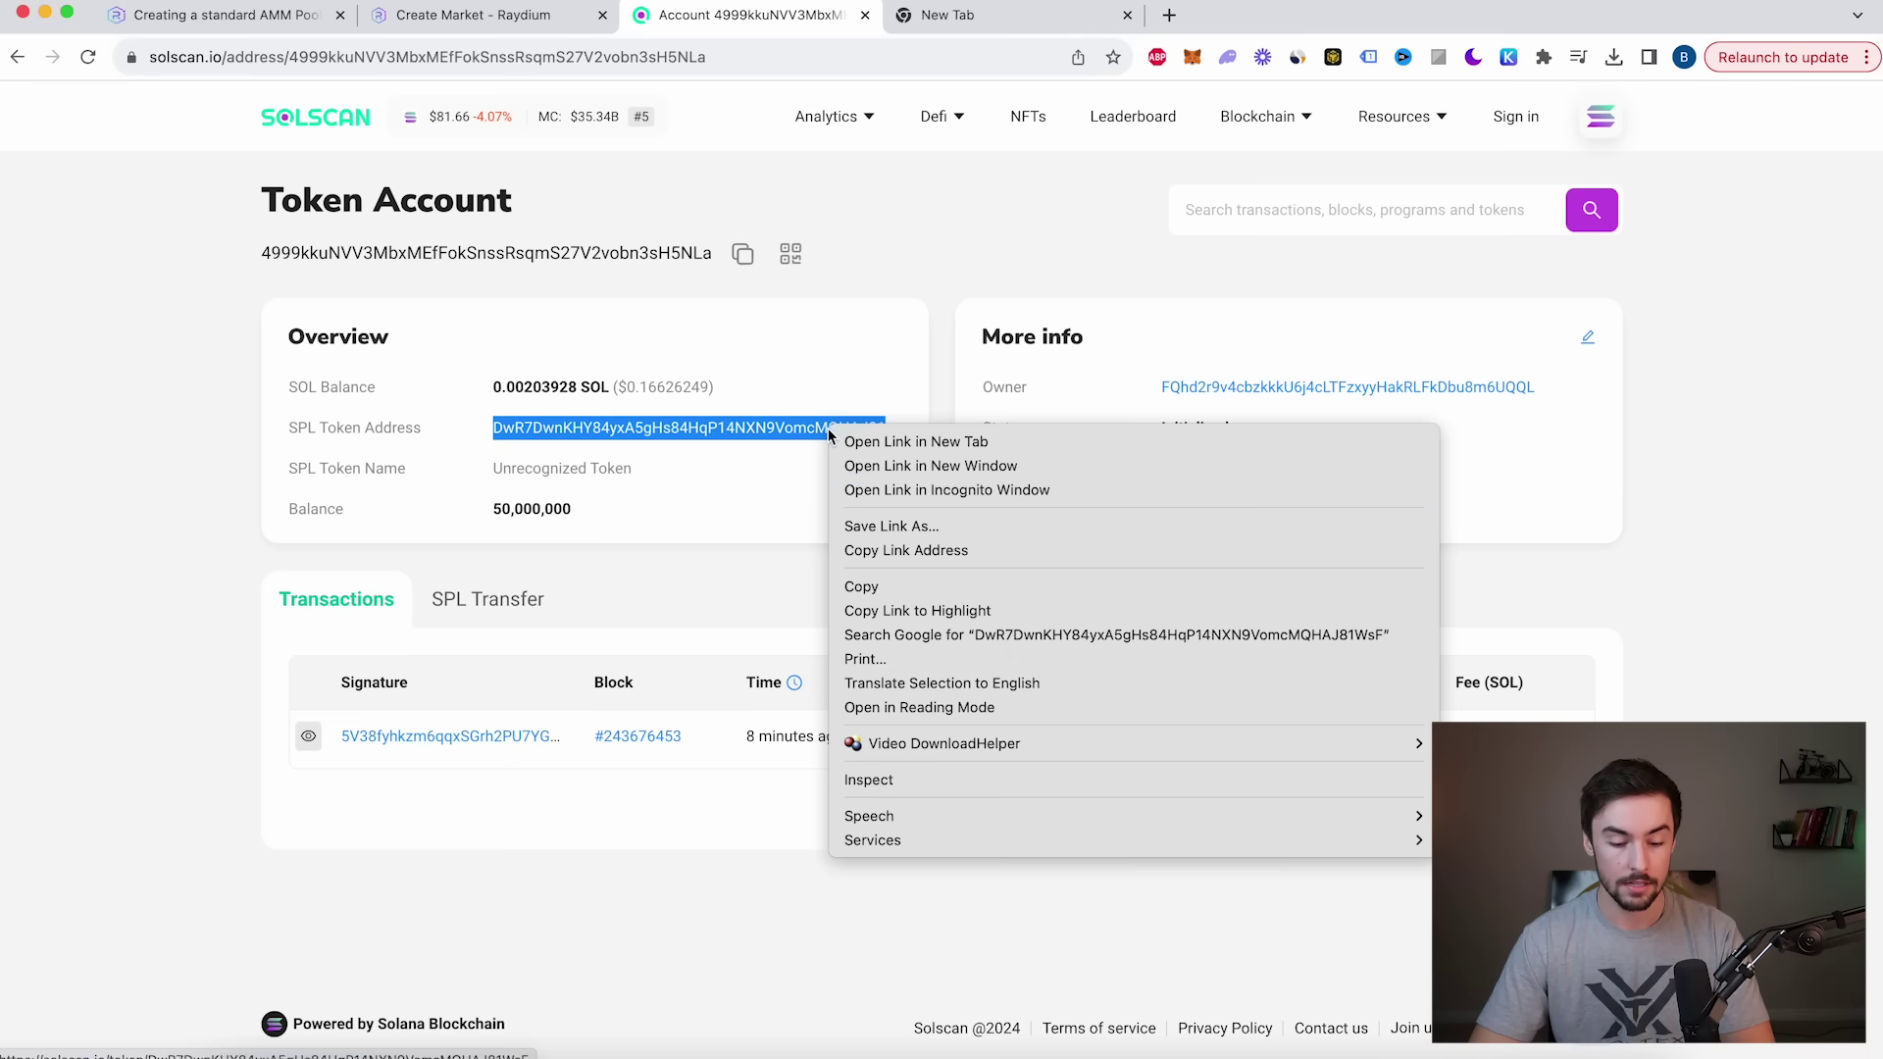
pyautogui.click(867, 550)
pyautogui.hotkey('ctrl', 'shift', 'Tab')
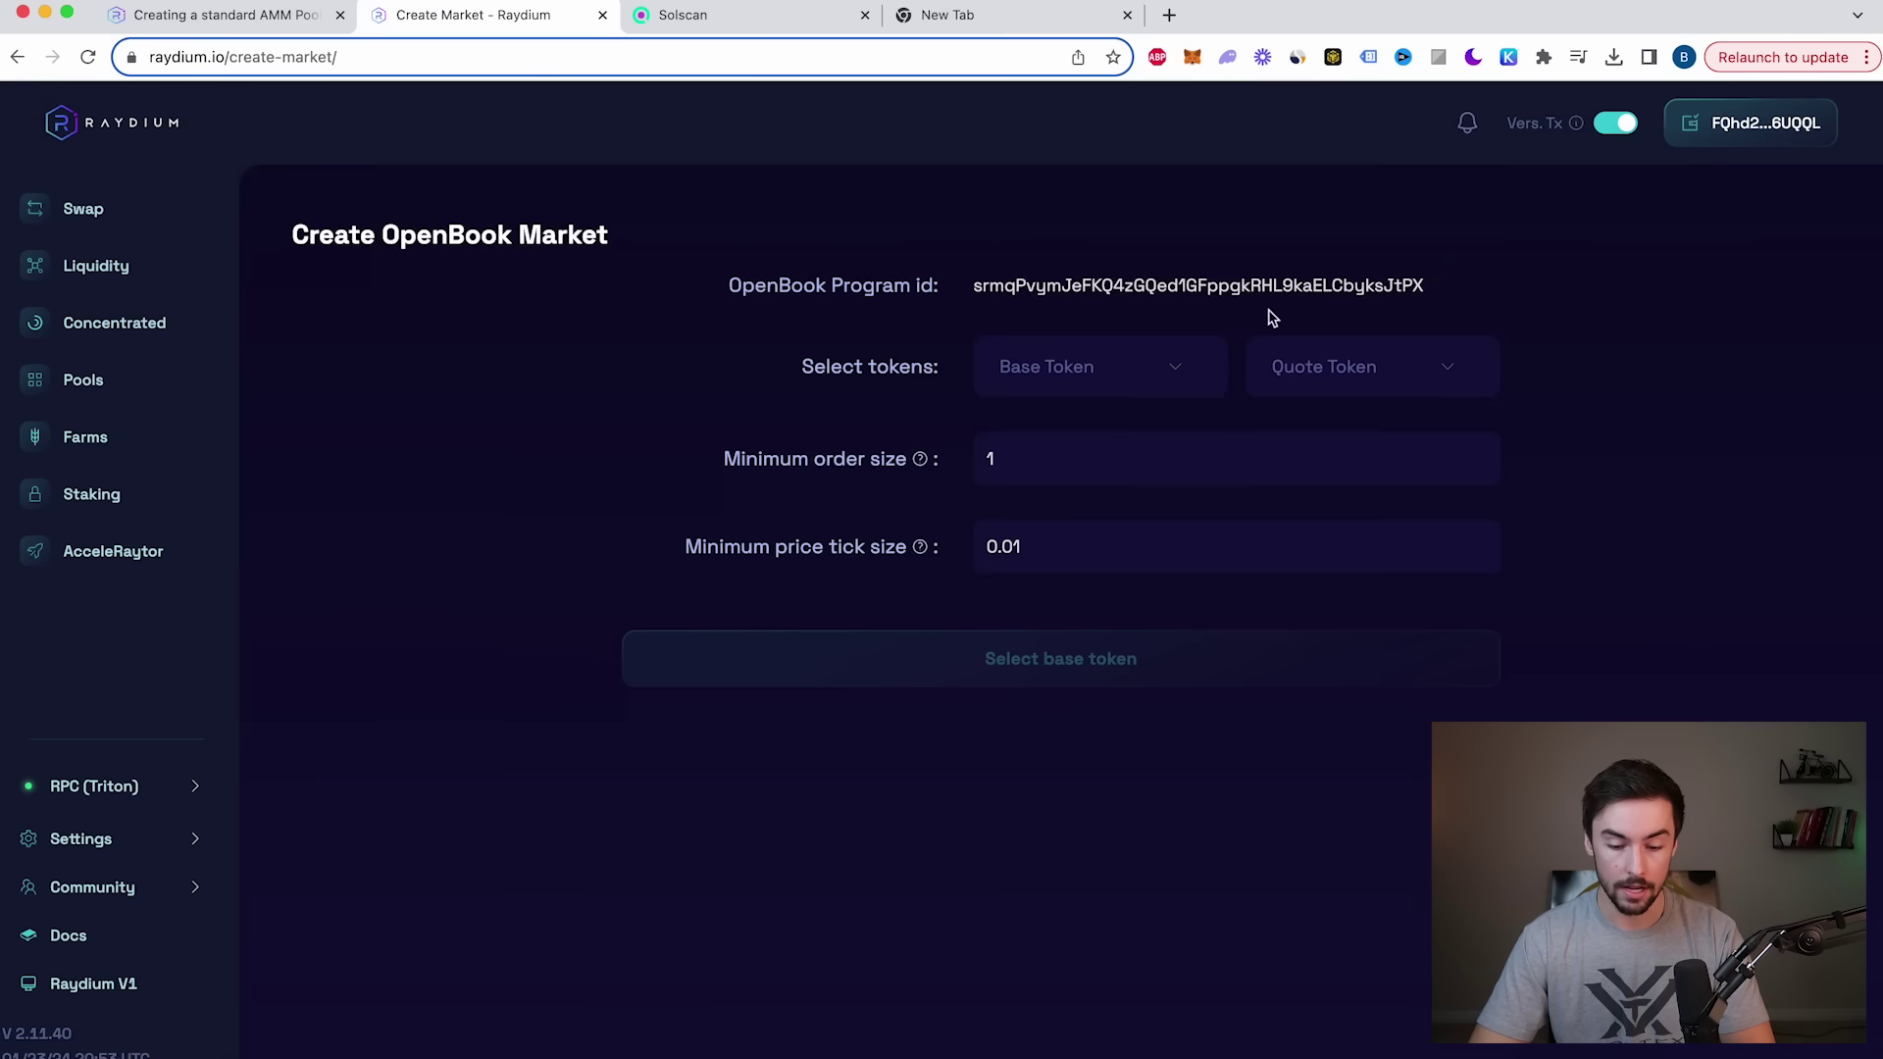
# Step: Paste the token address and add a custom token with symbol BDC, name BabyDinoCoin
pyautogui.click(1110, 370)
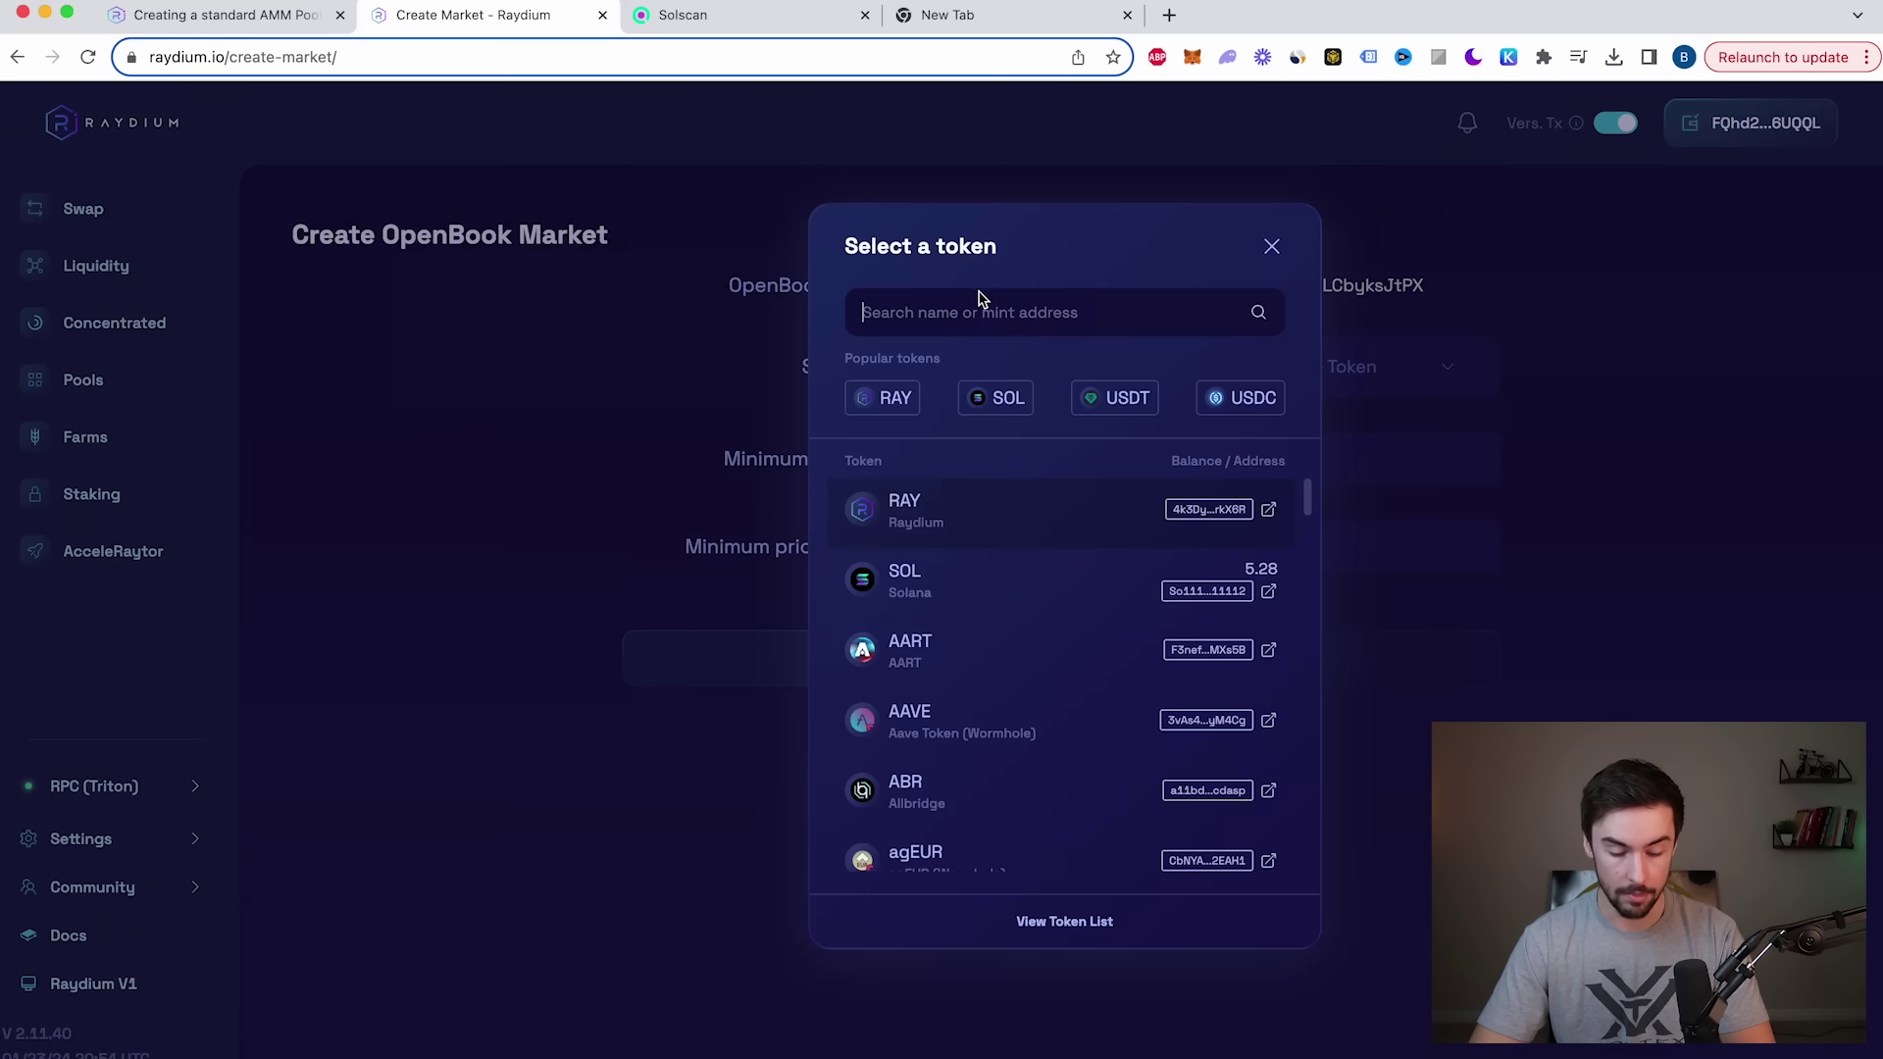
pyautogui.press('super+v')
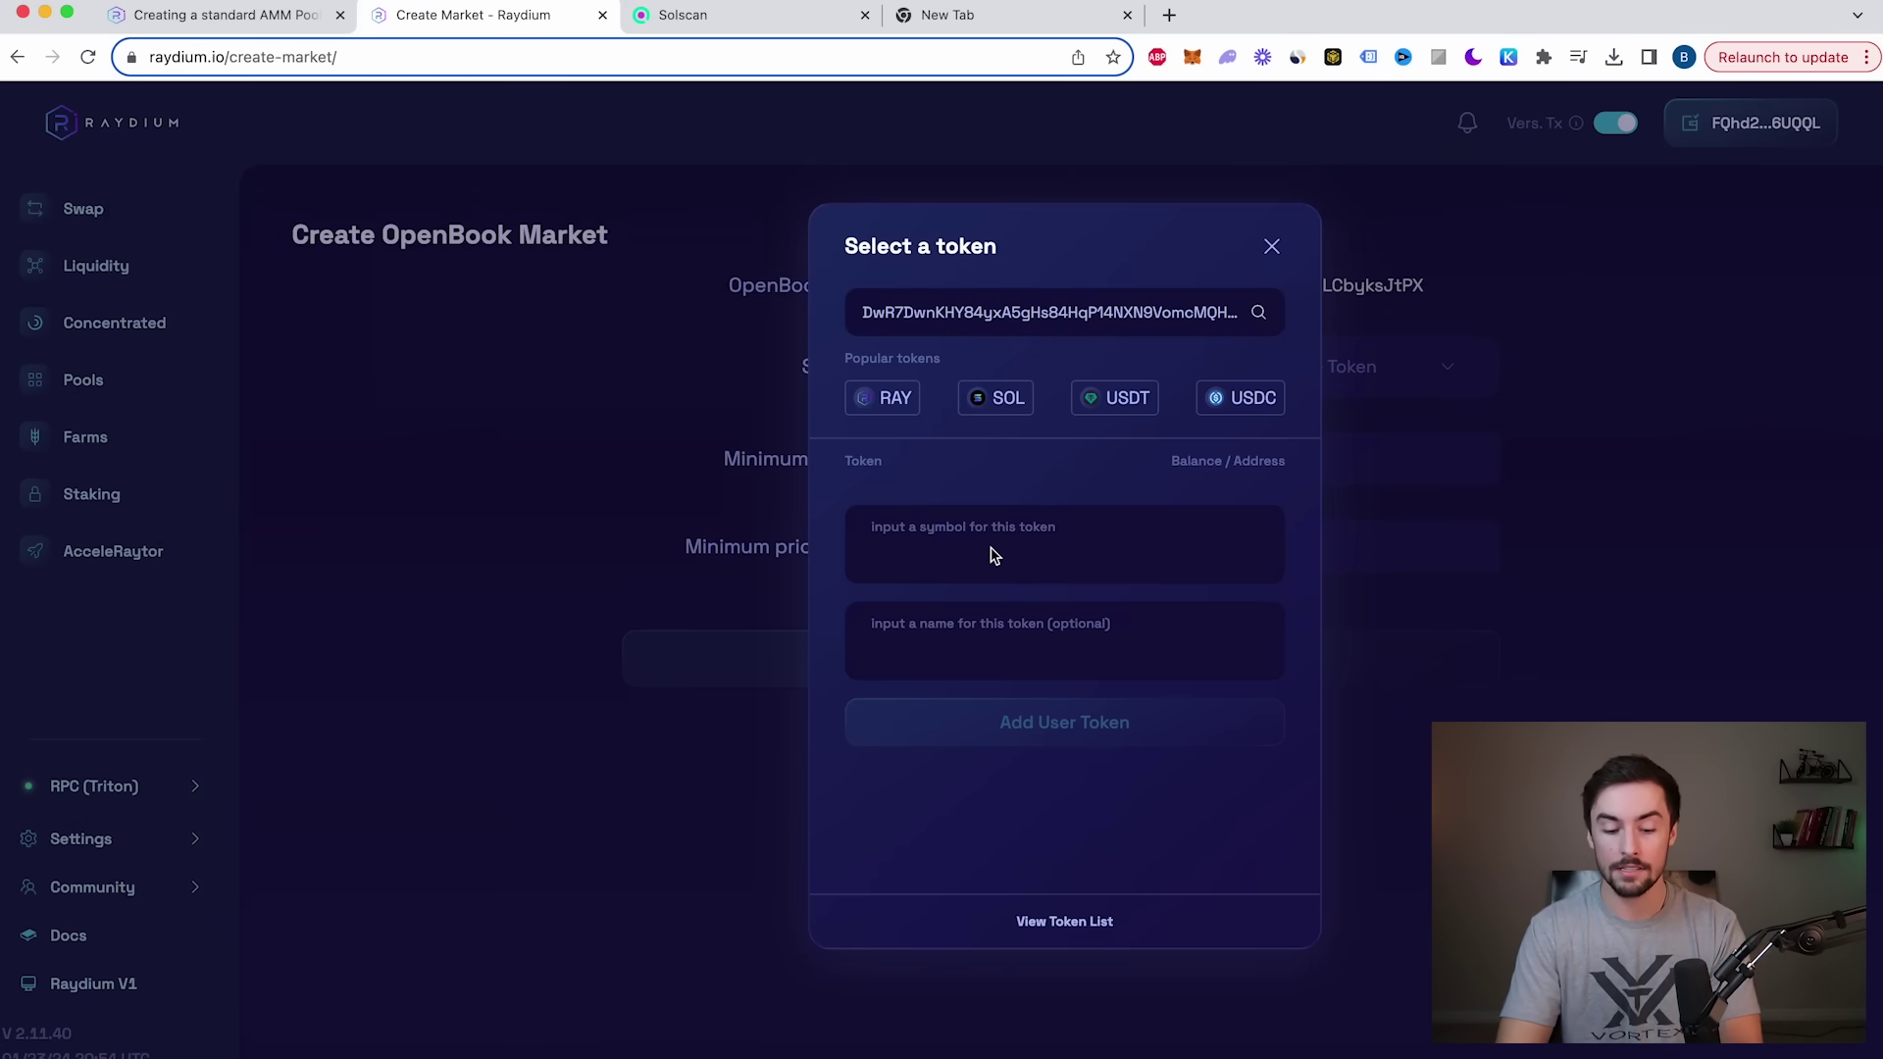
pyautogui.click(991, 553)
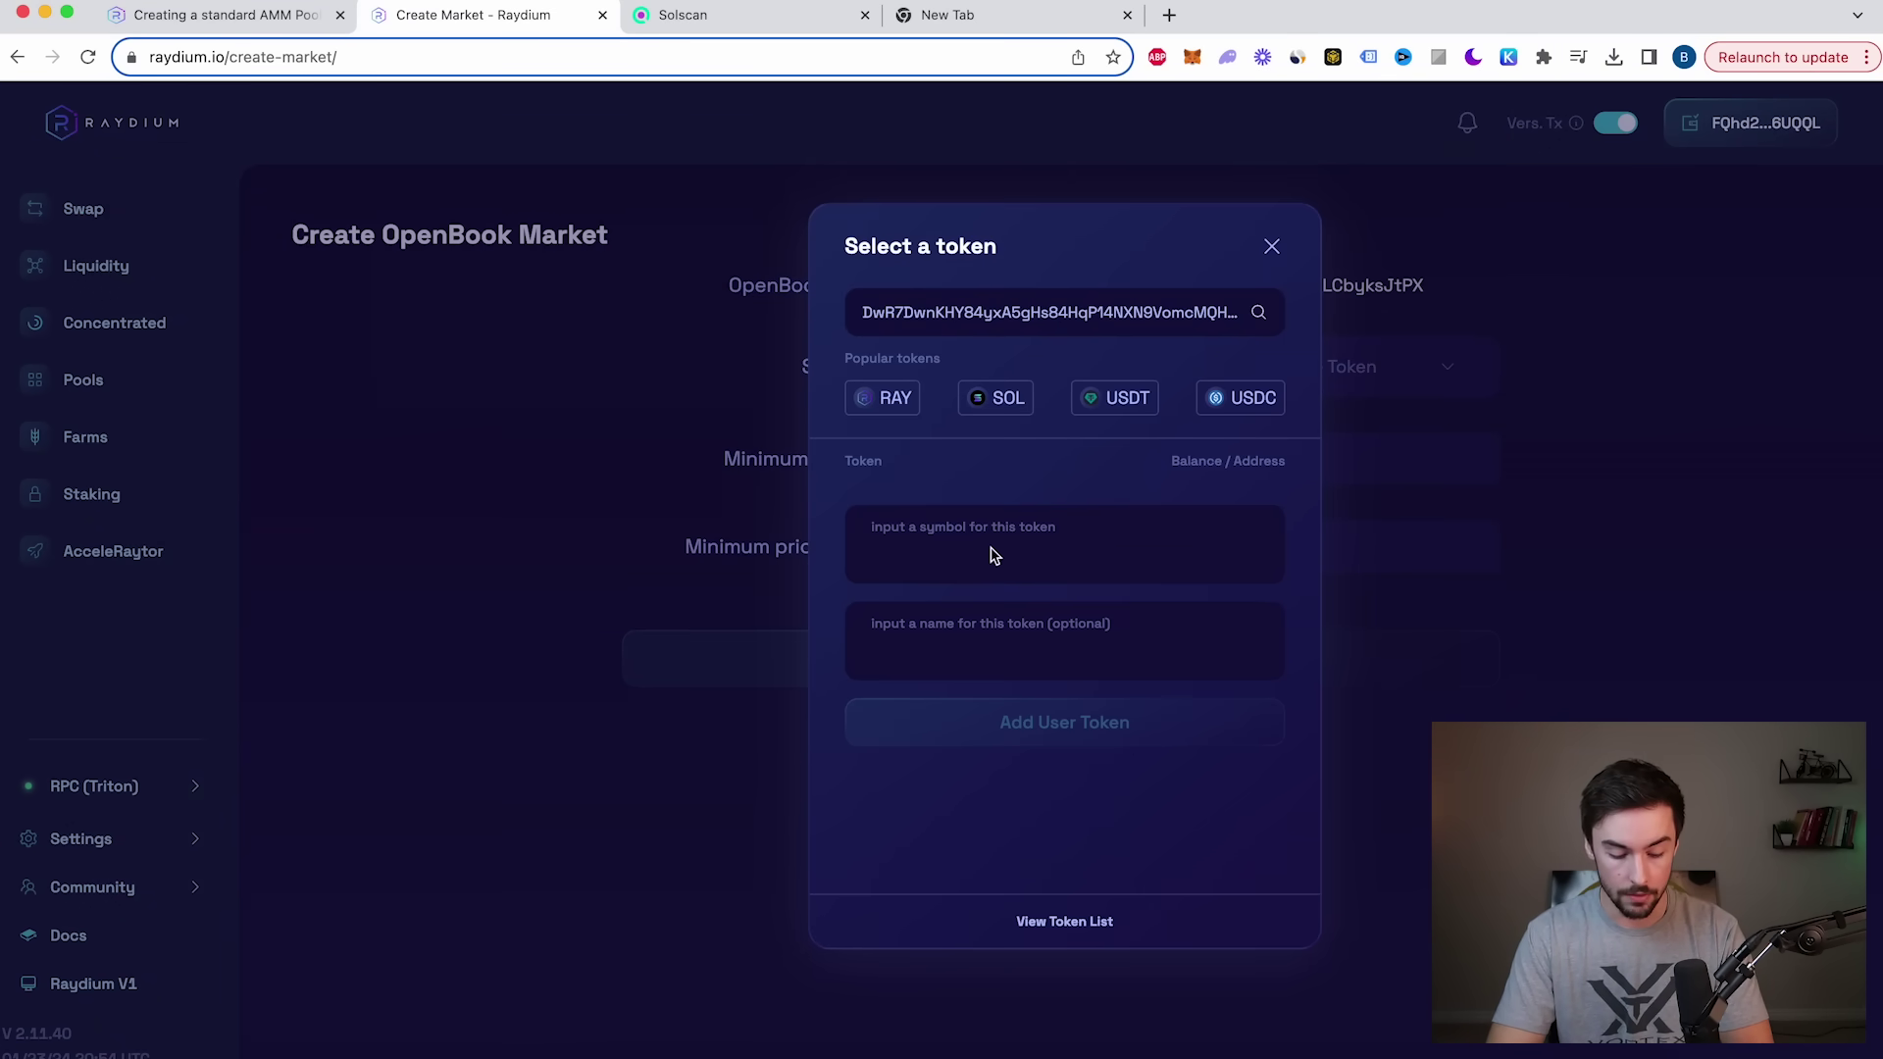
pyautogui.write('BDC')
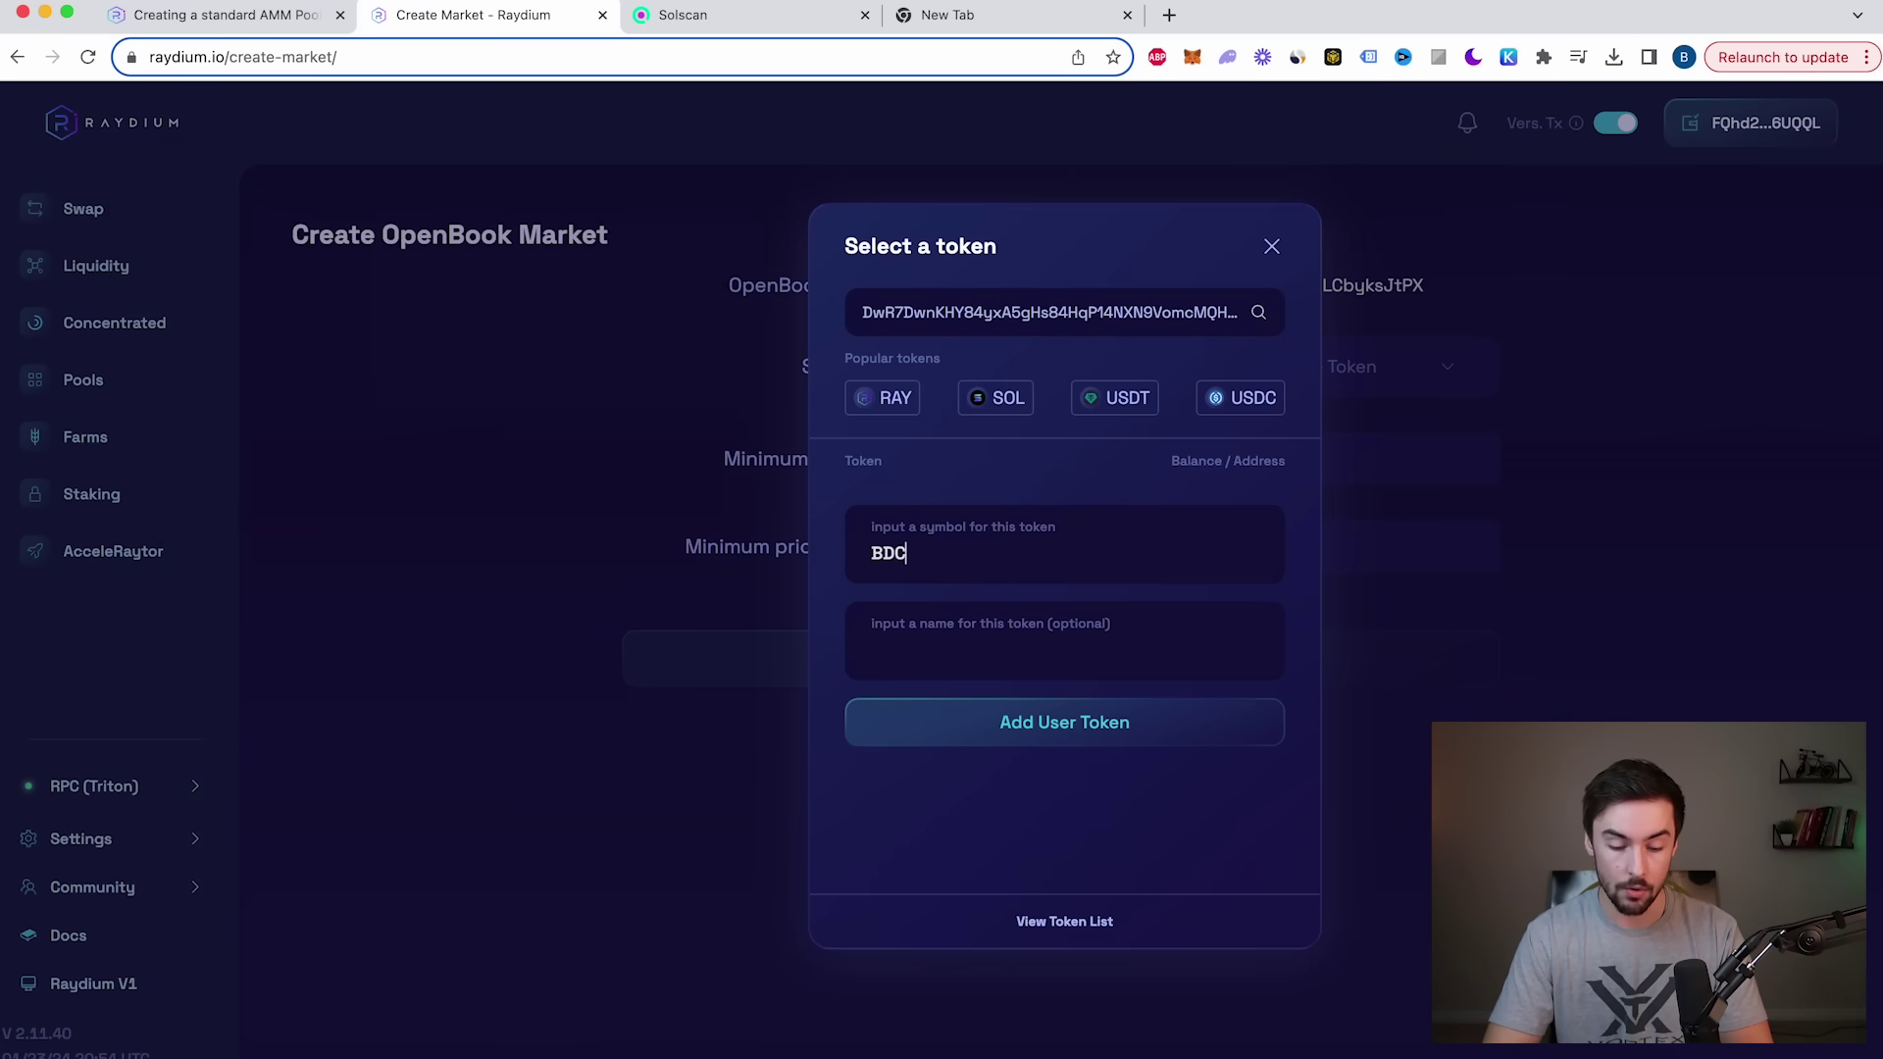
pyautogui.click(1016, 659)
pyautogui.write('BabyD')
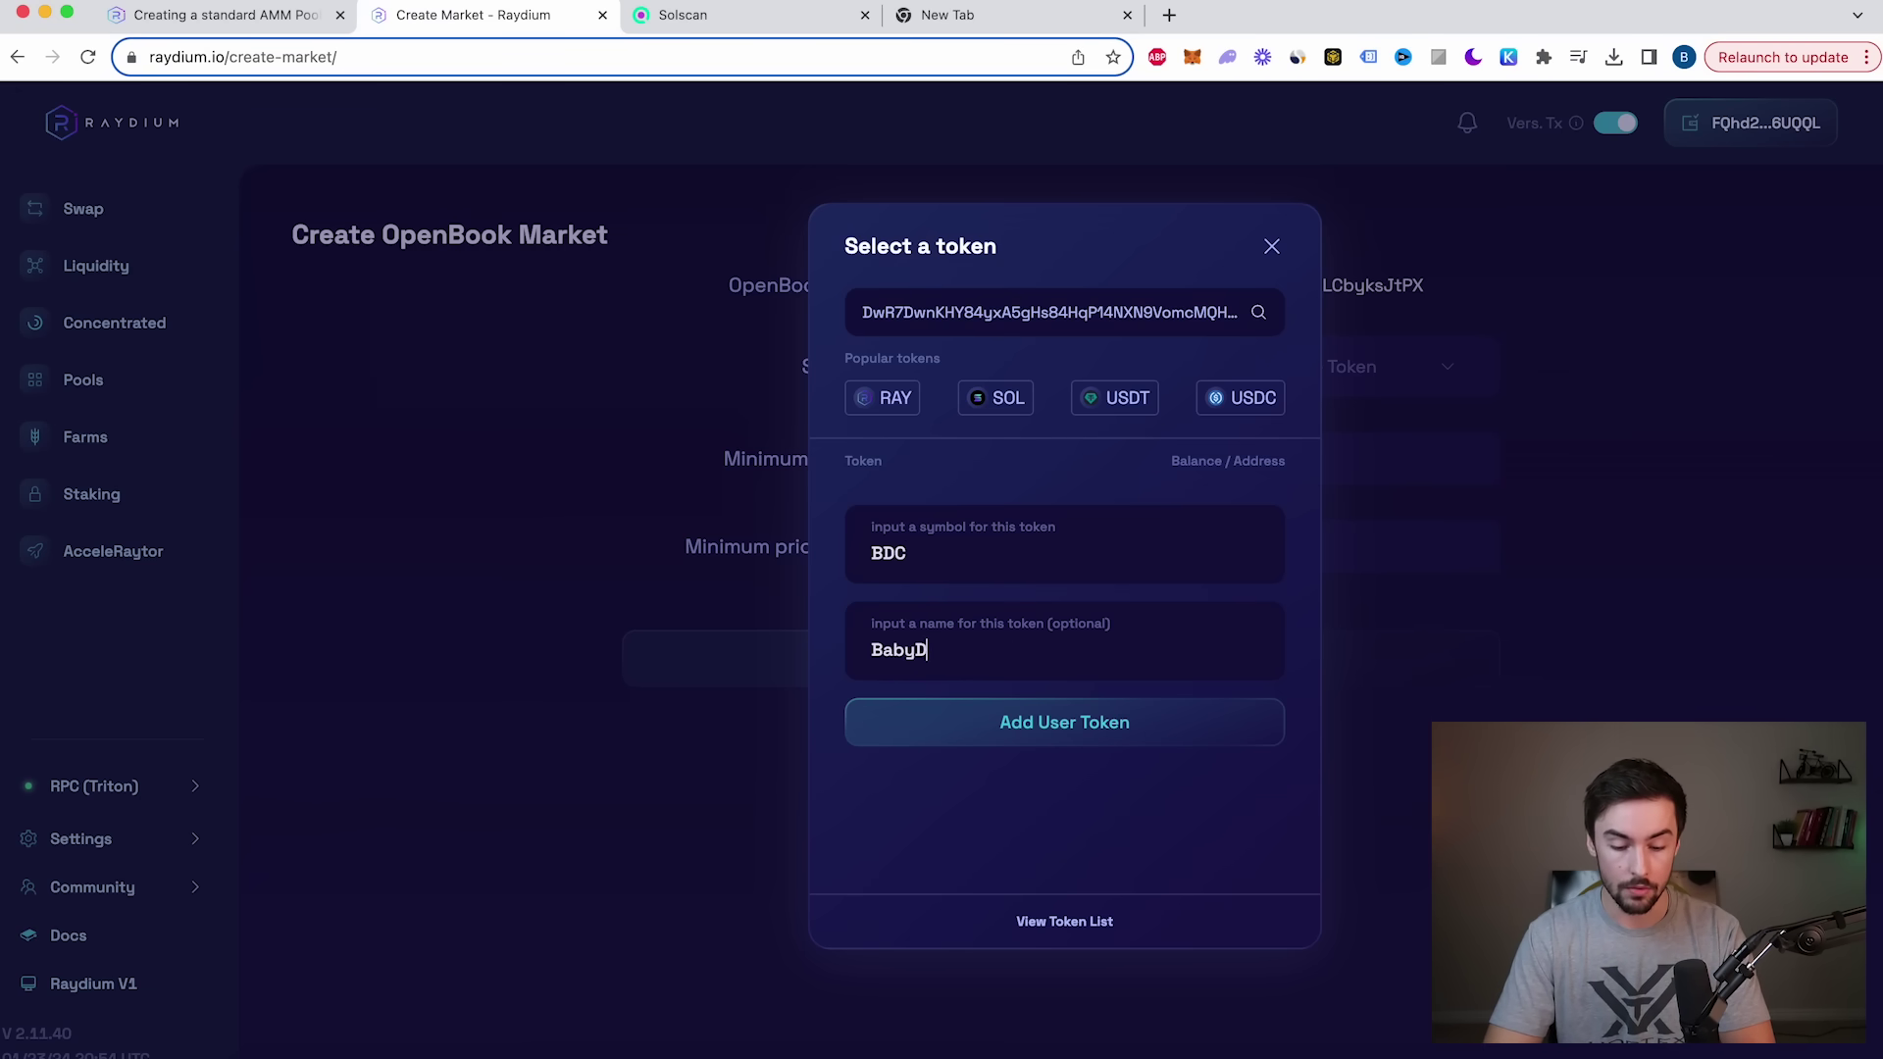
pyautogui.write('inoCoin')
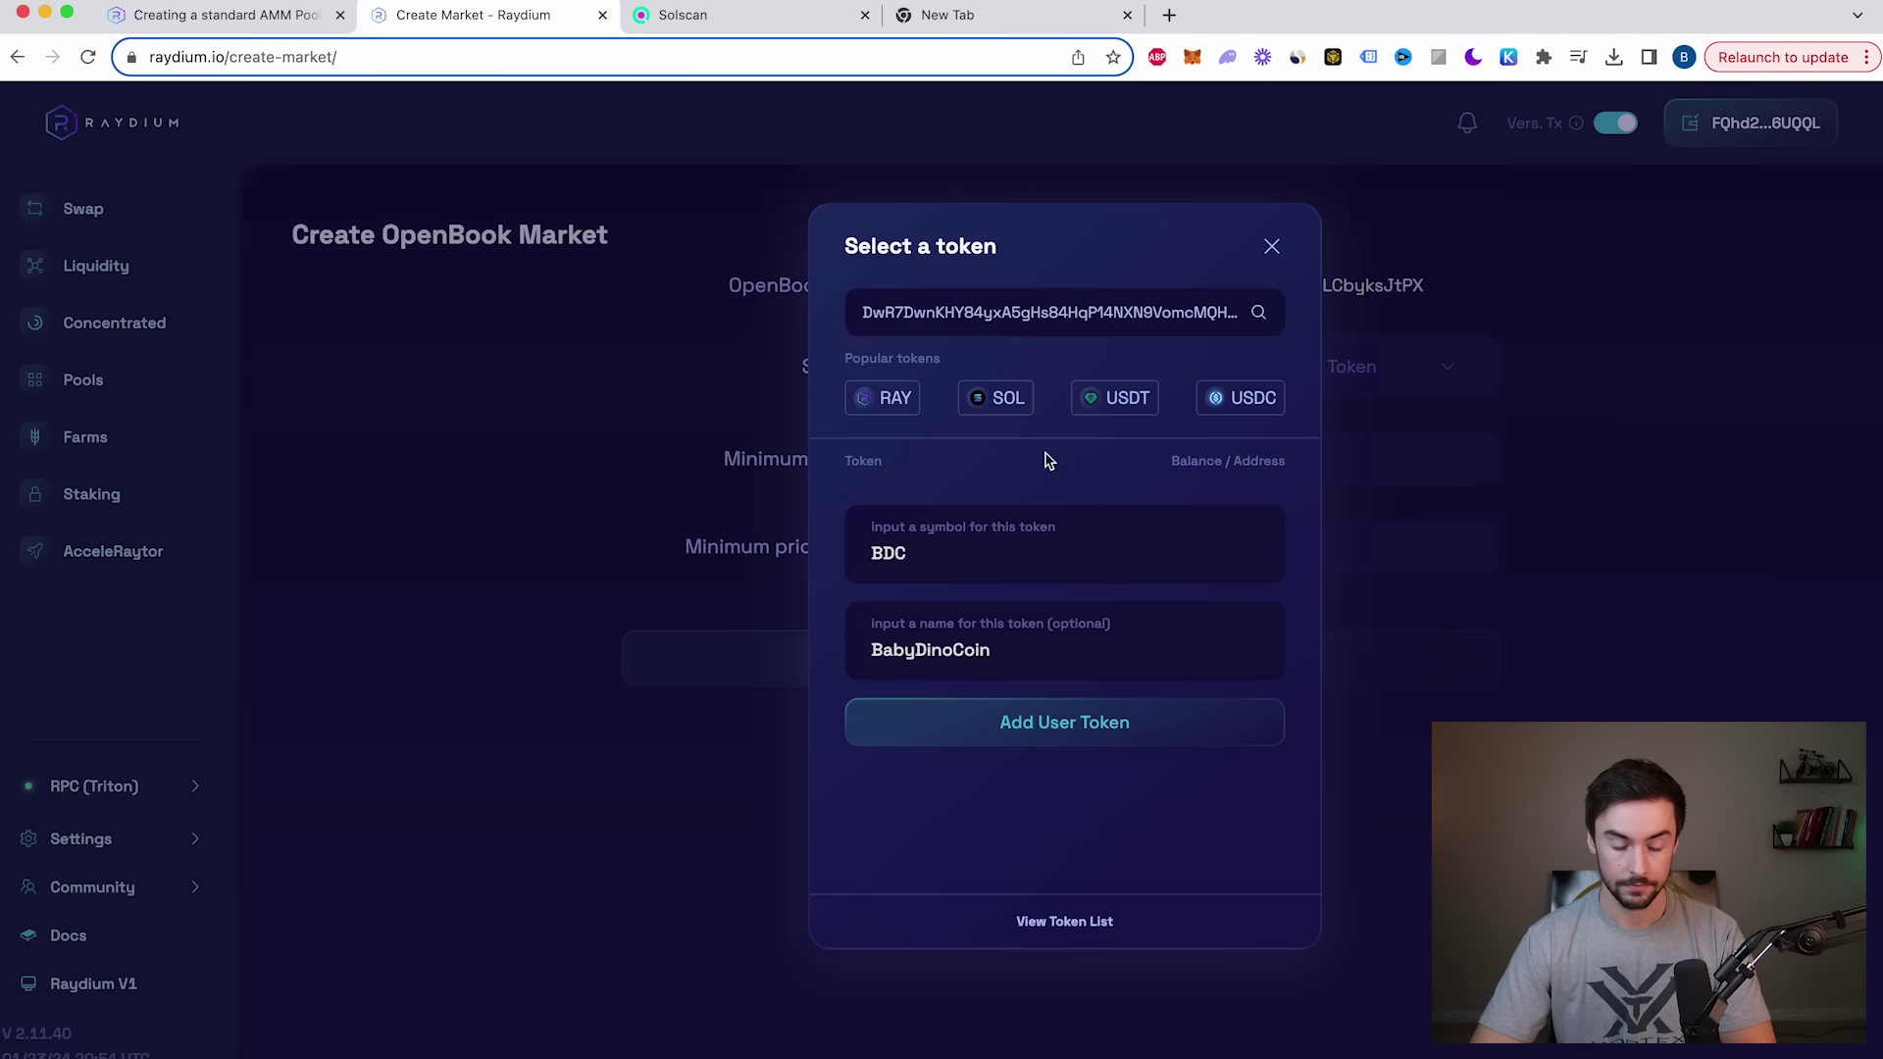
pyautogui.click(1046, 721)
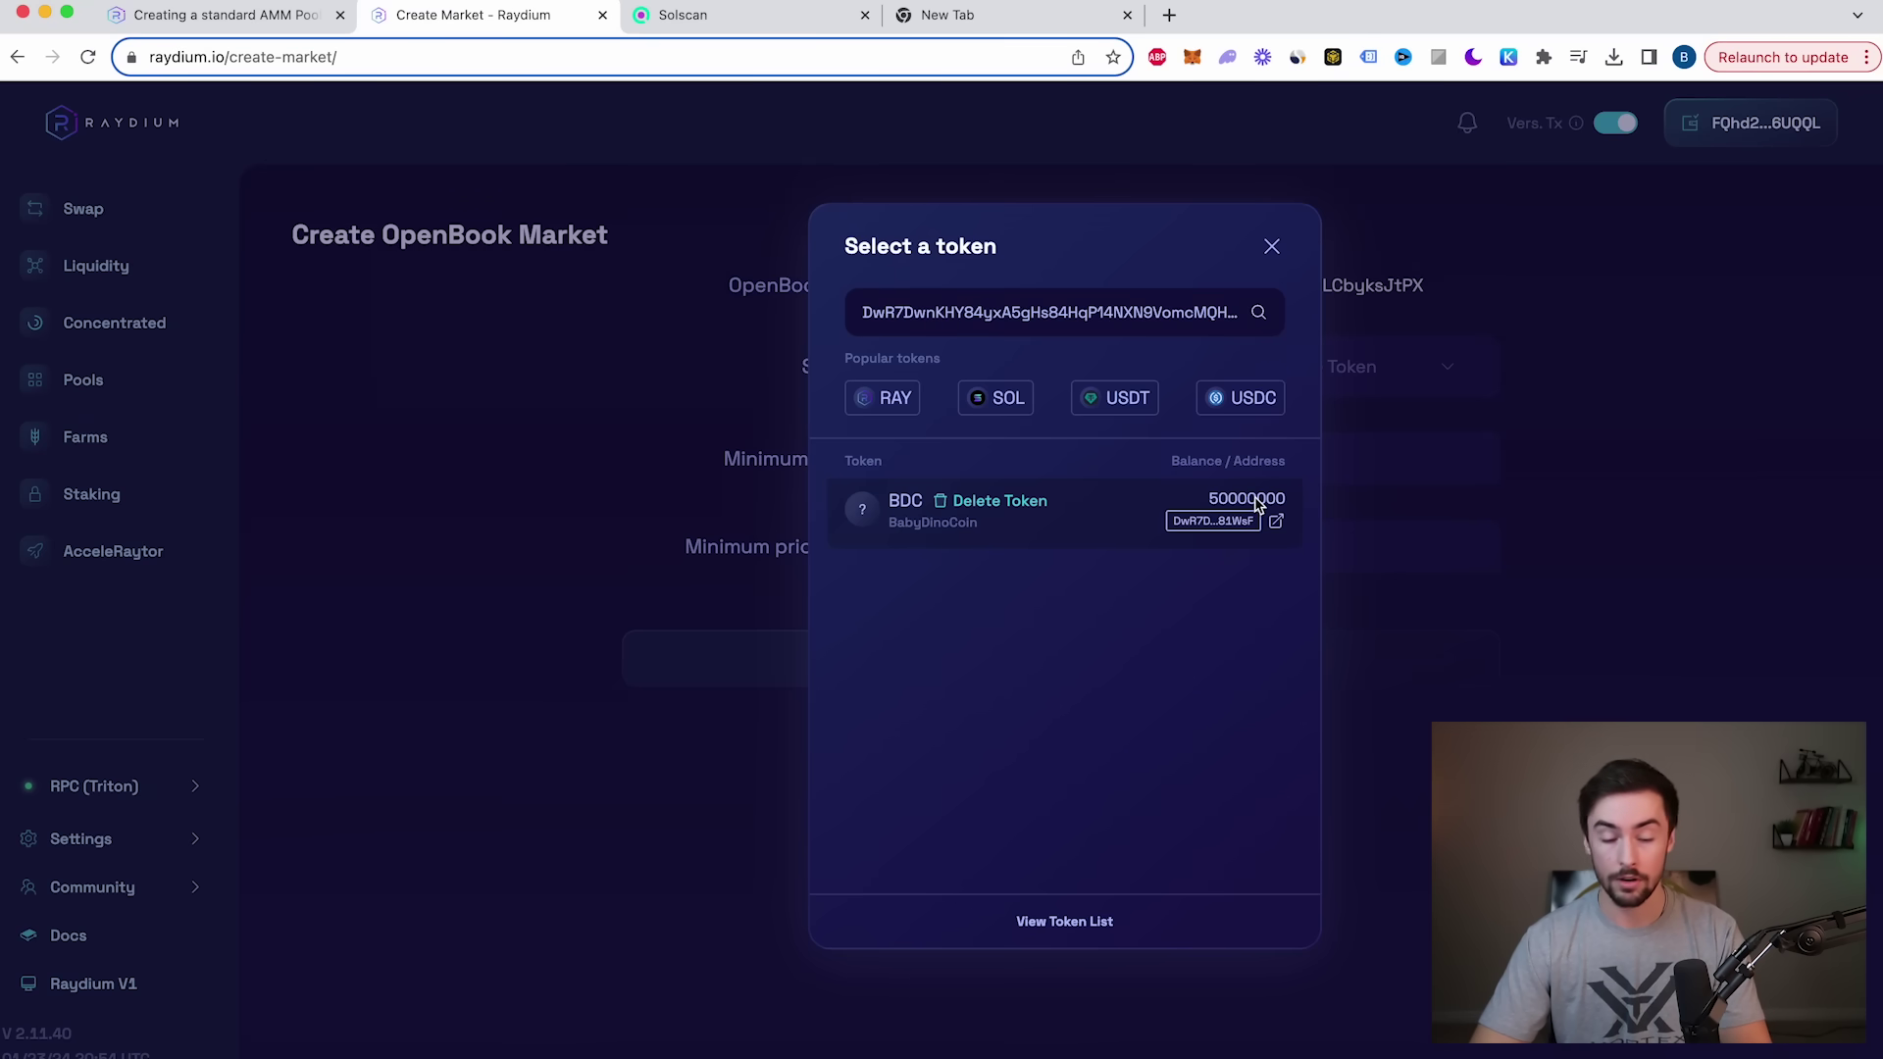
# Step: Set BDC as the market's base token and SOL as the quote token
pyautogui.click(1096, 534)
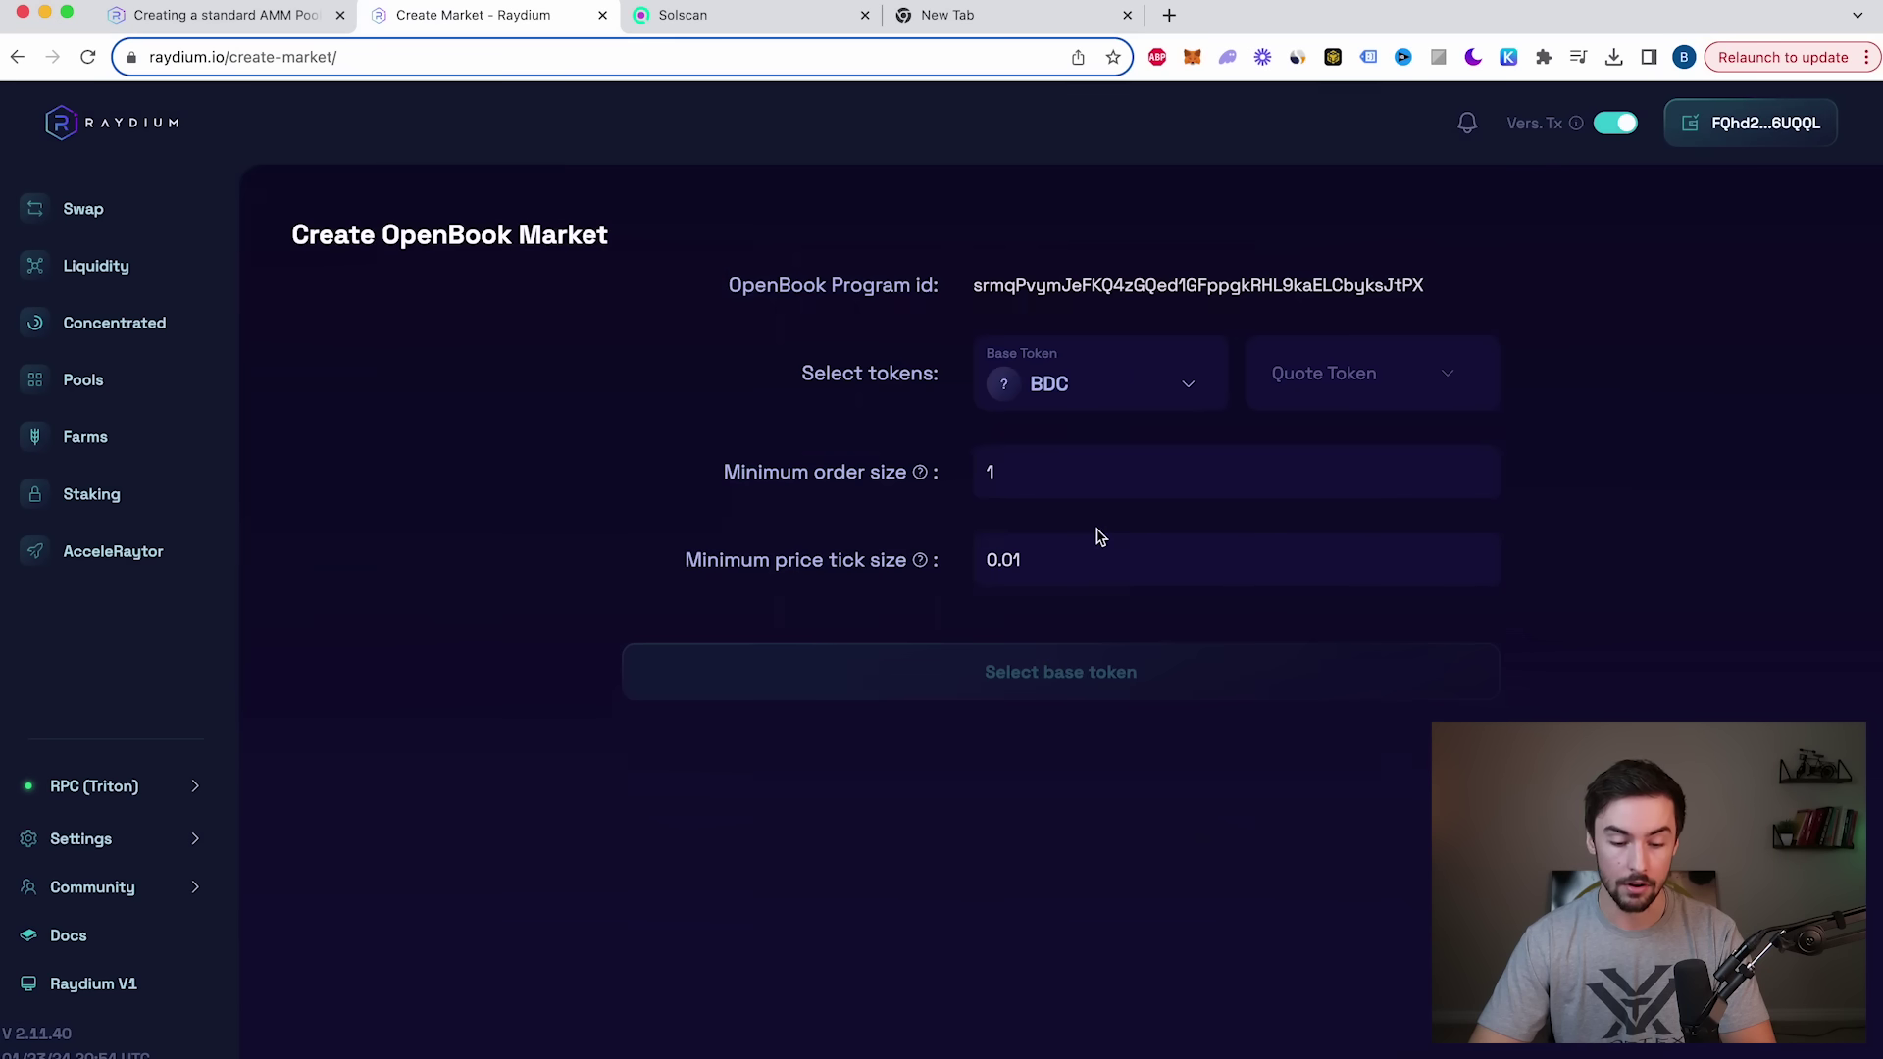
pyautogui.click(1446, 382)
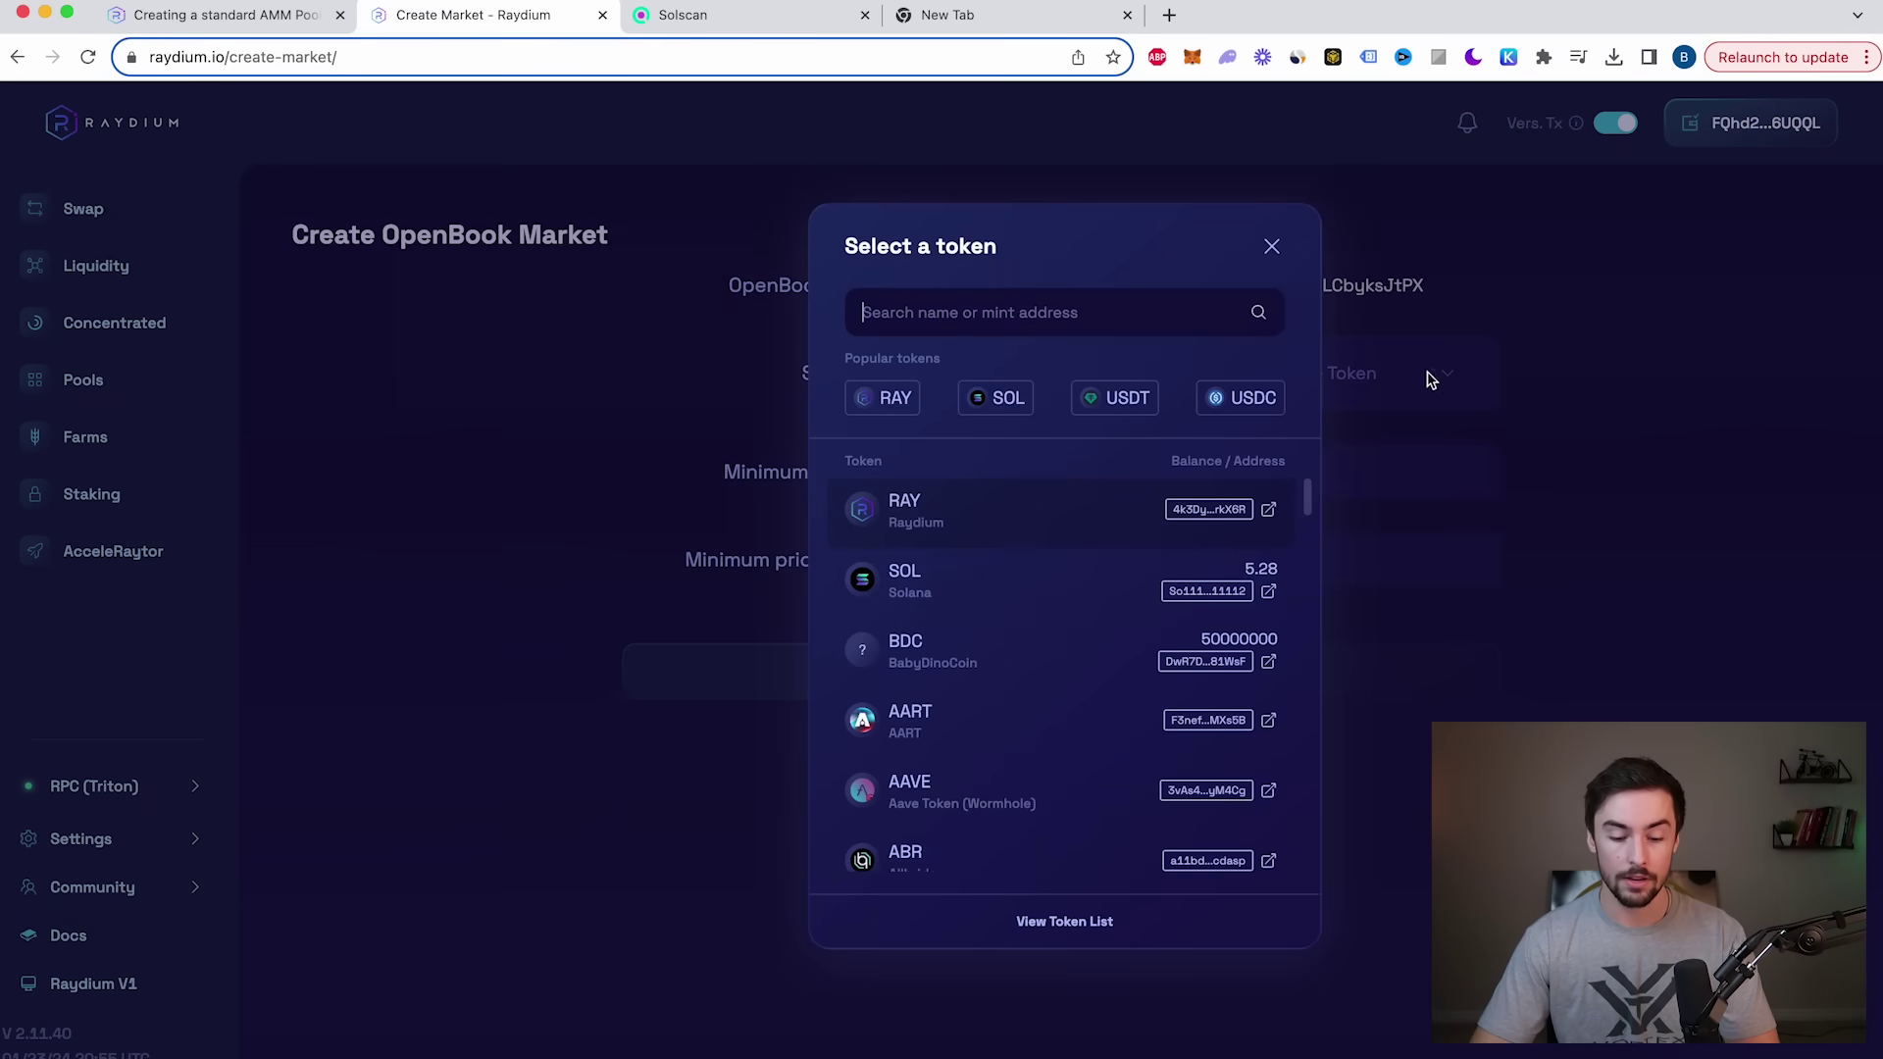
pyautogui.click(904, 594)
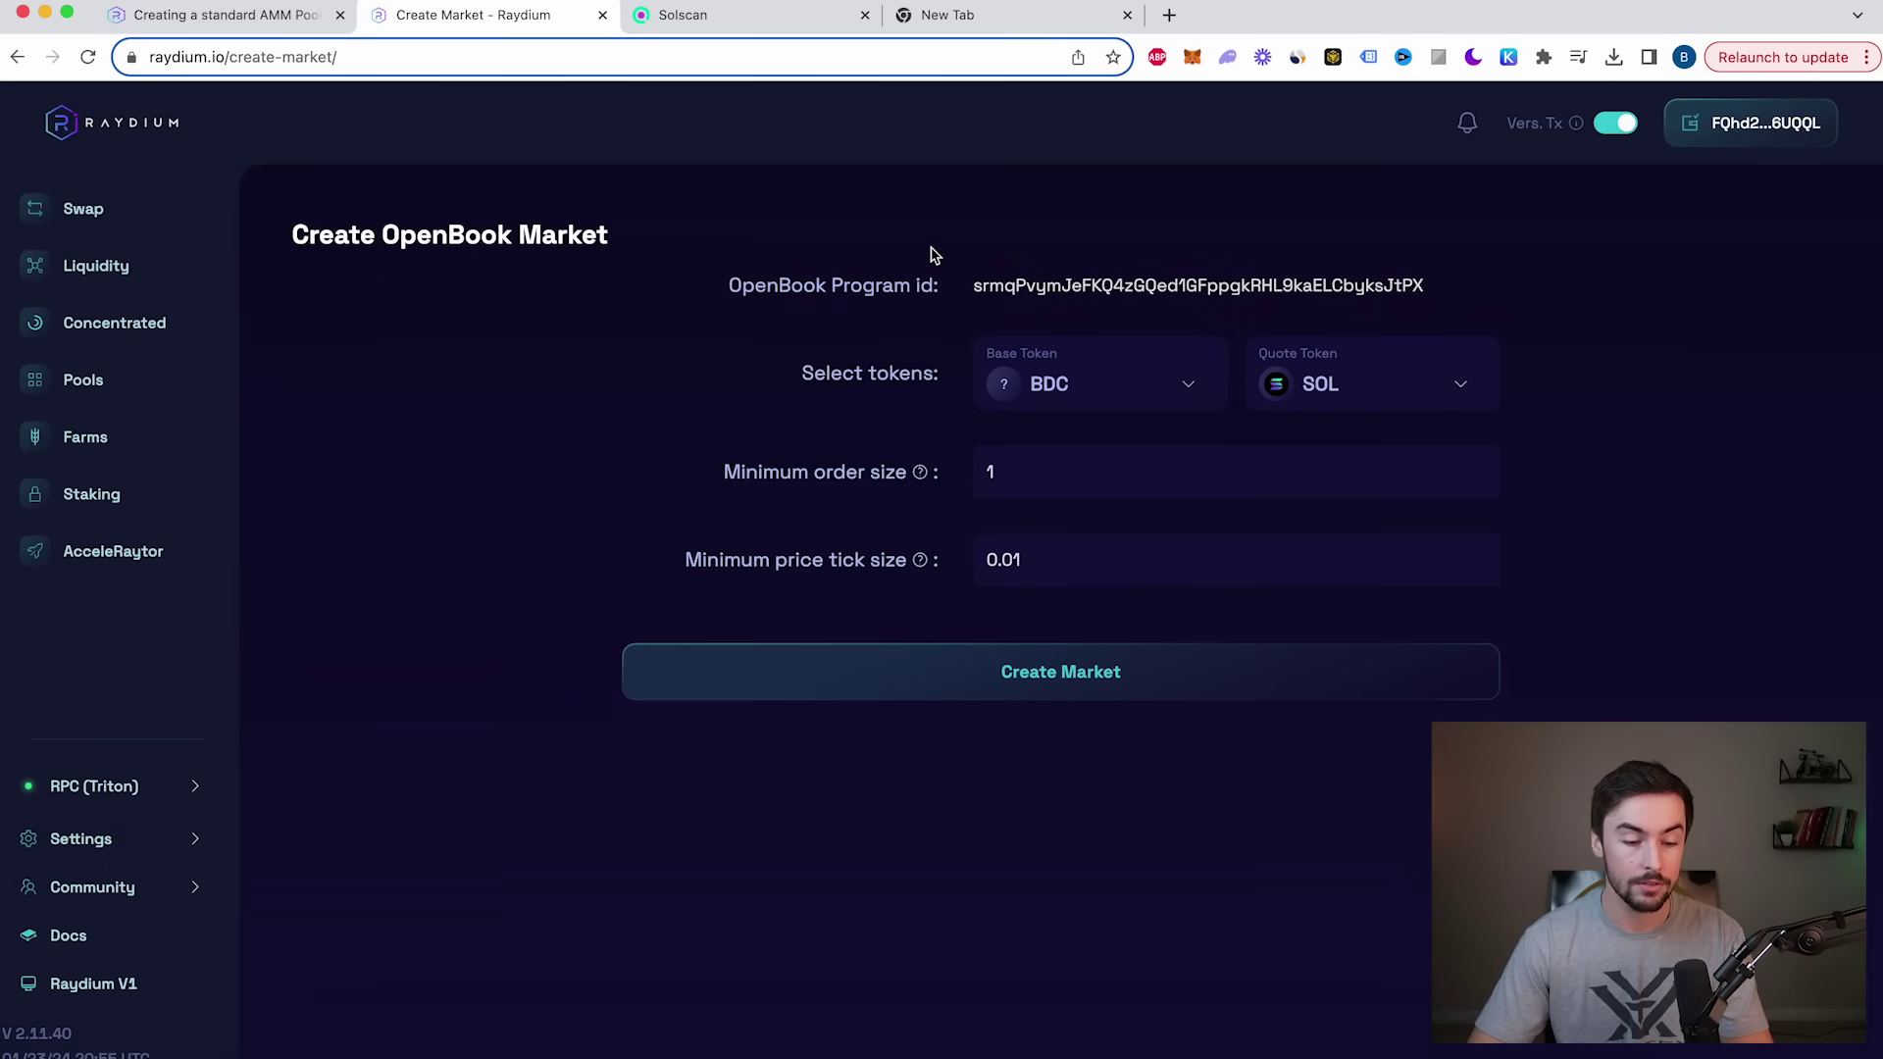
pyautogui.click(221, 15)
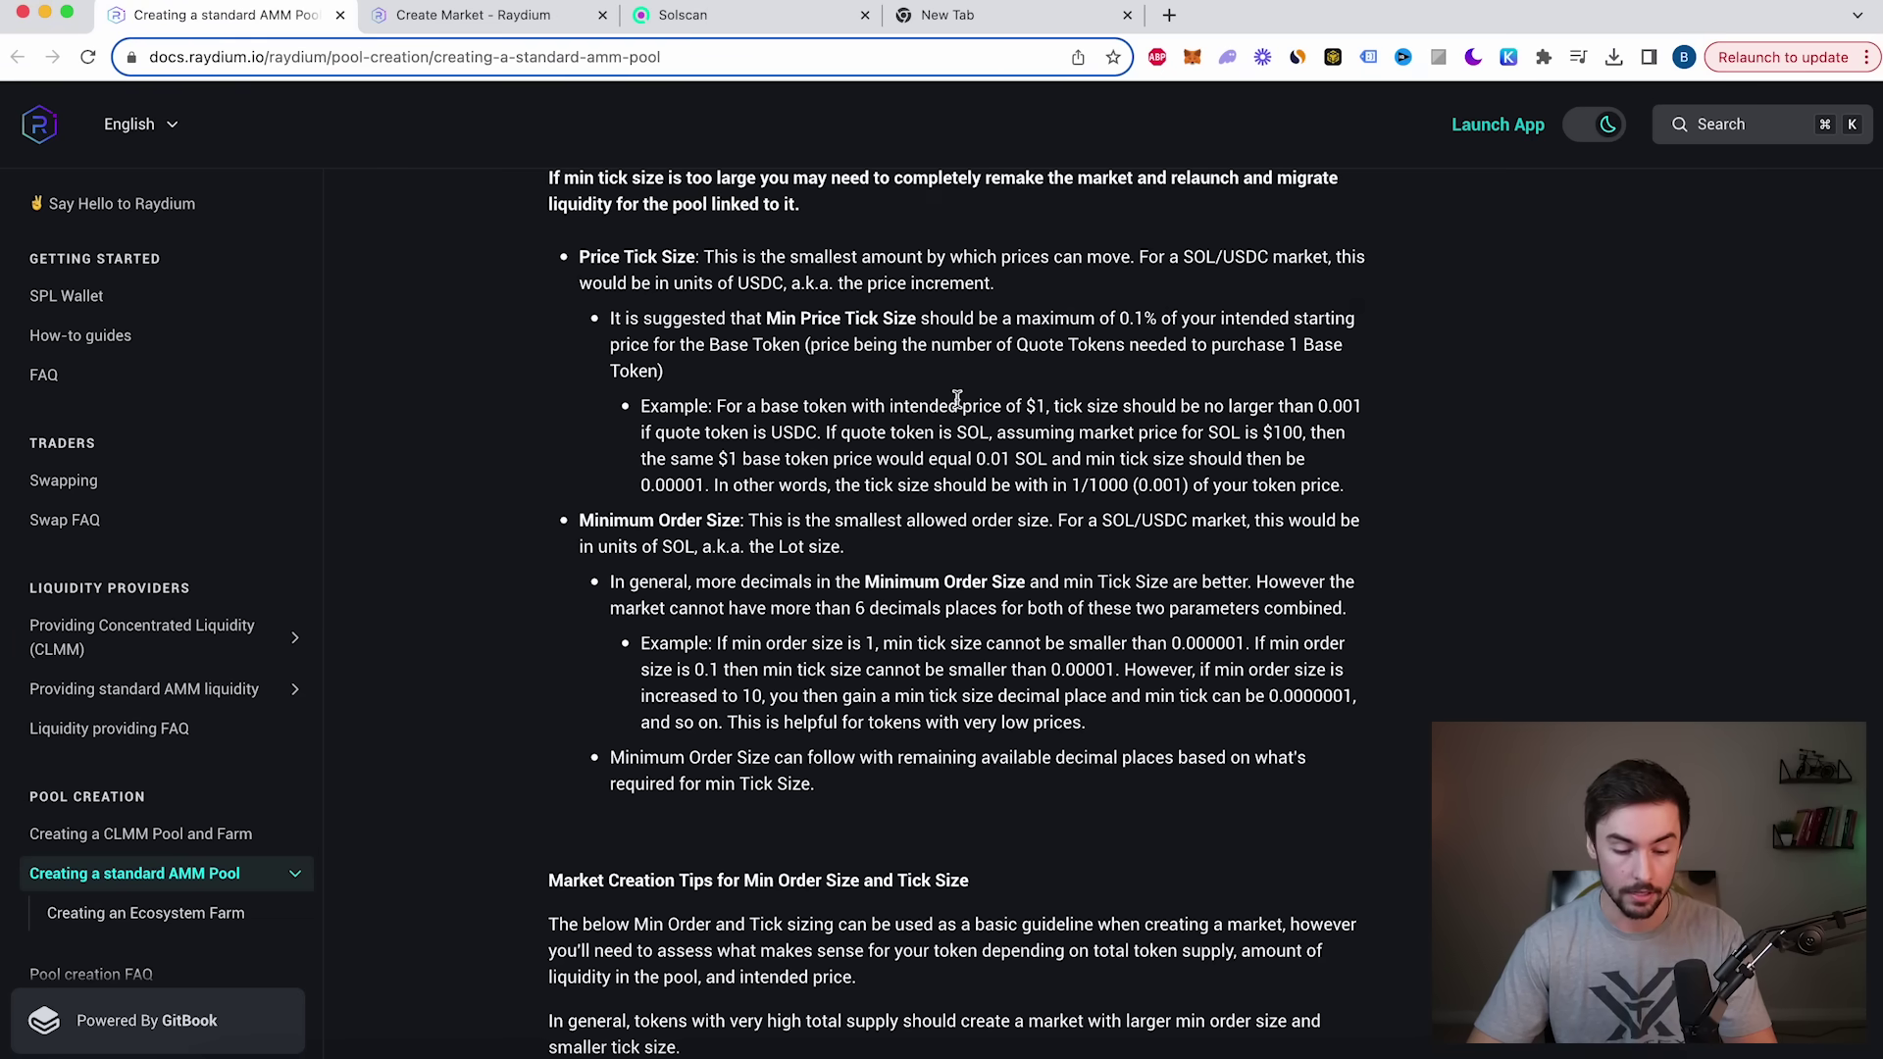
# Step: Compare the docs' 1,000 and 0.001 minimum order sizes against their recommended tick sizes
pyautogui.scroll(-6, 951, 392)
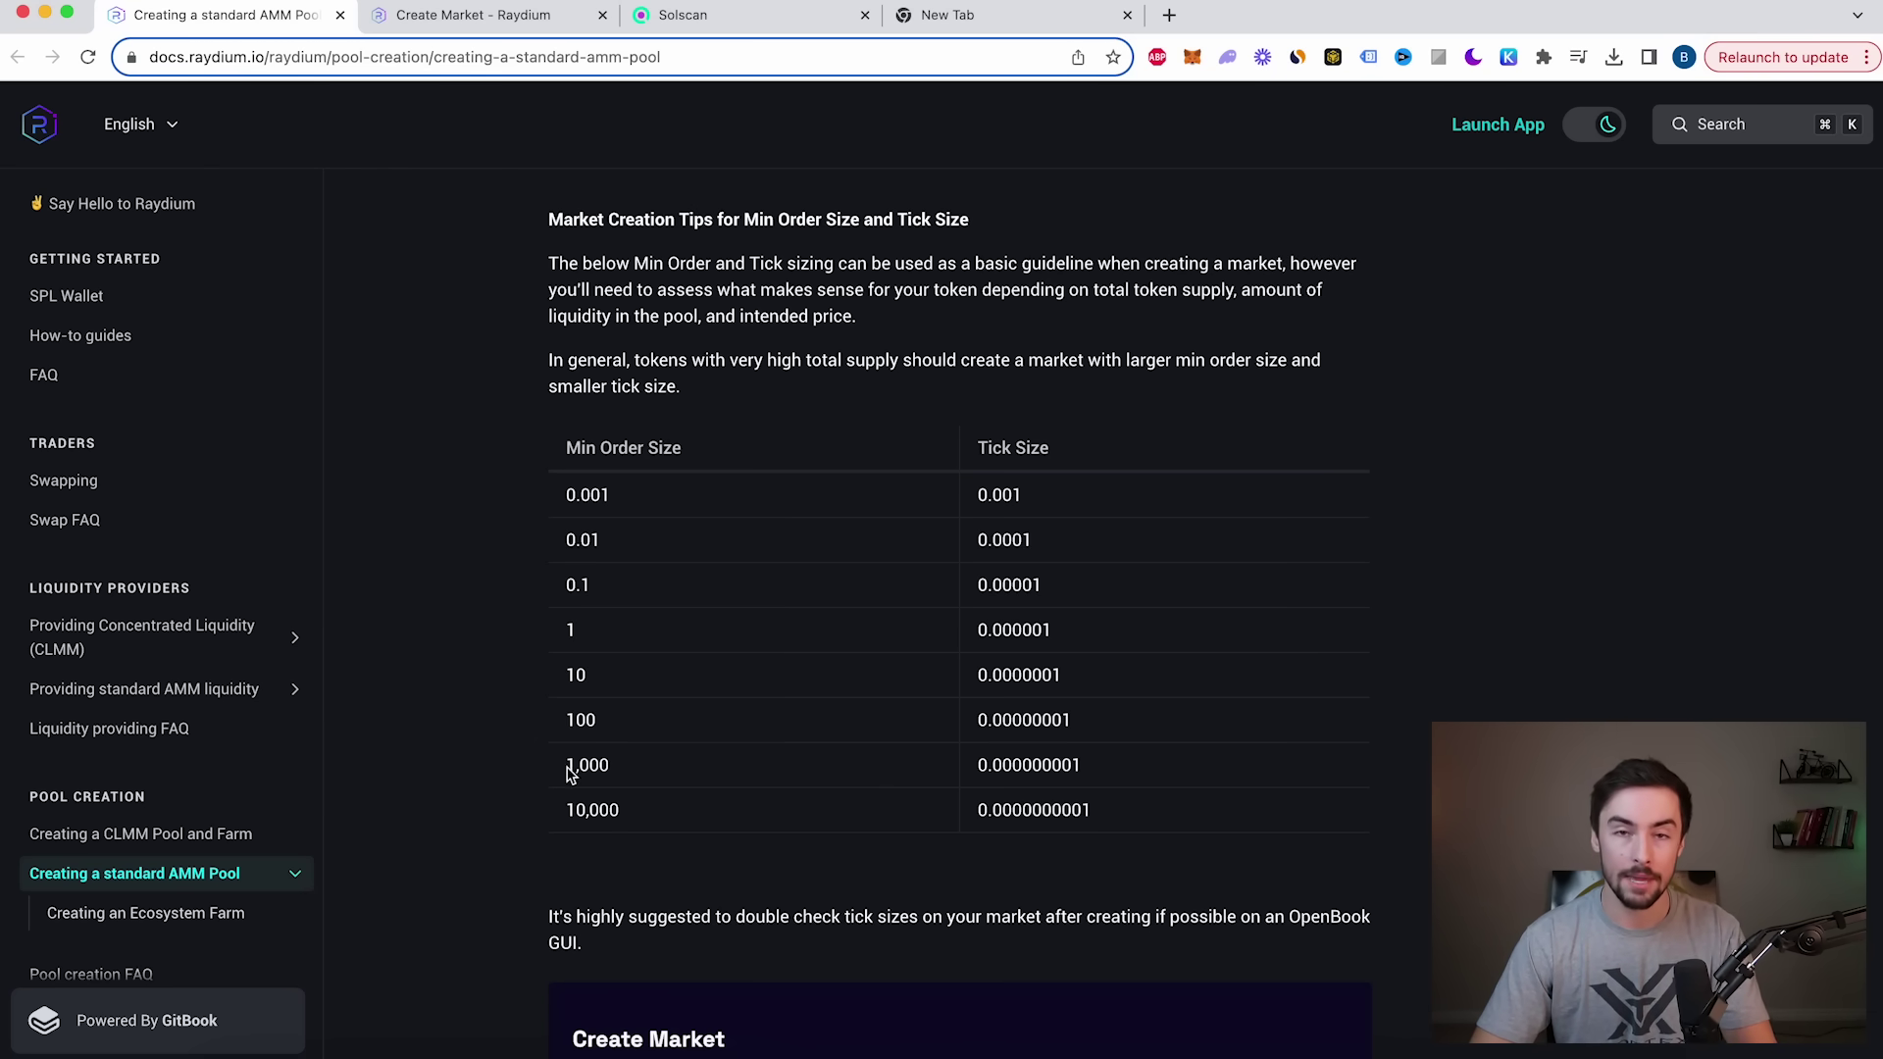
pyautogui.moveTo(569, 774); pyautogui.dragTo(651, 774)
pyautogui.click(656, 774)
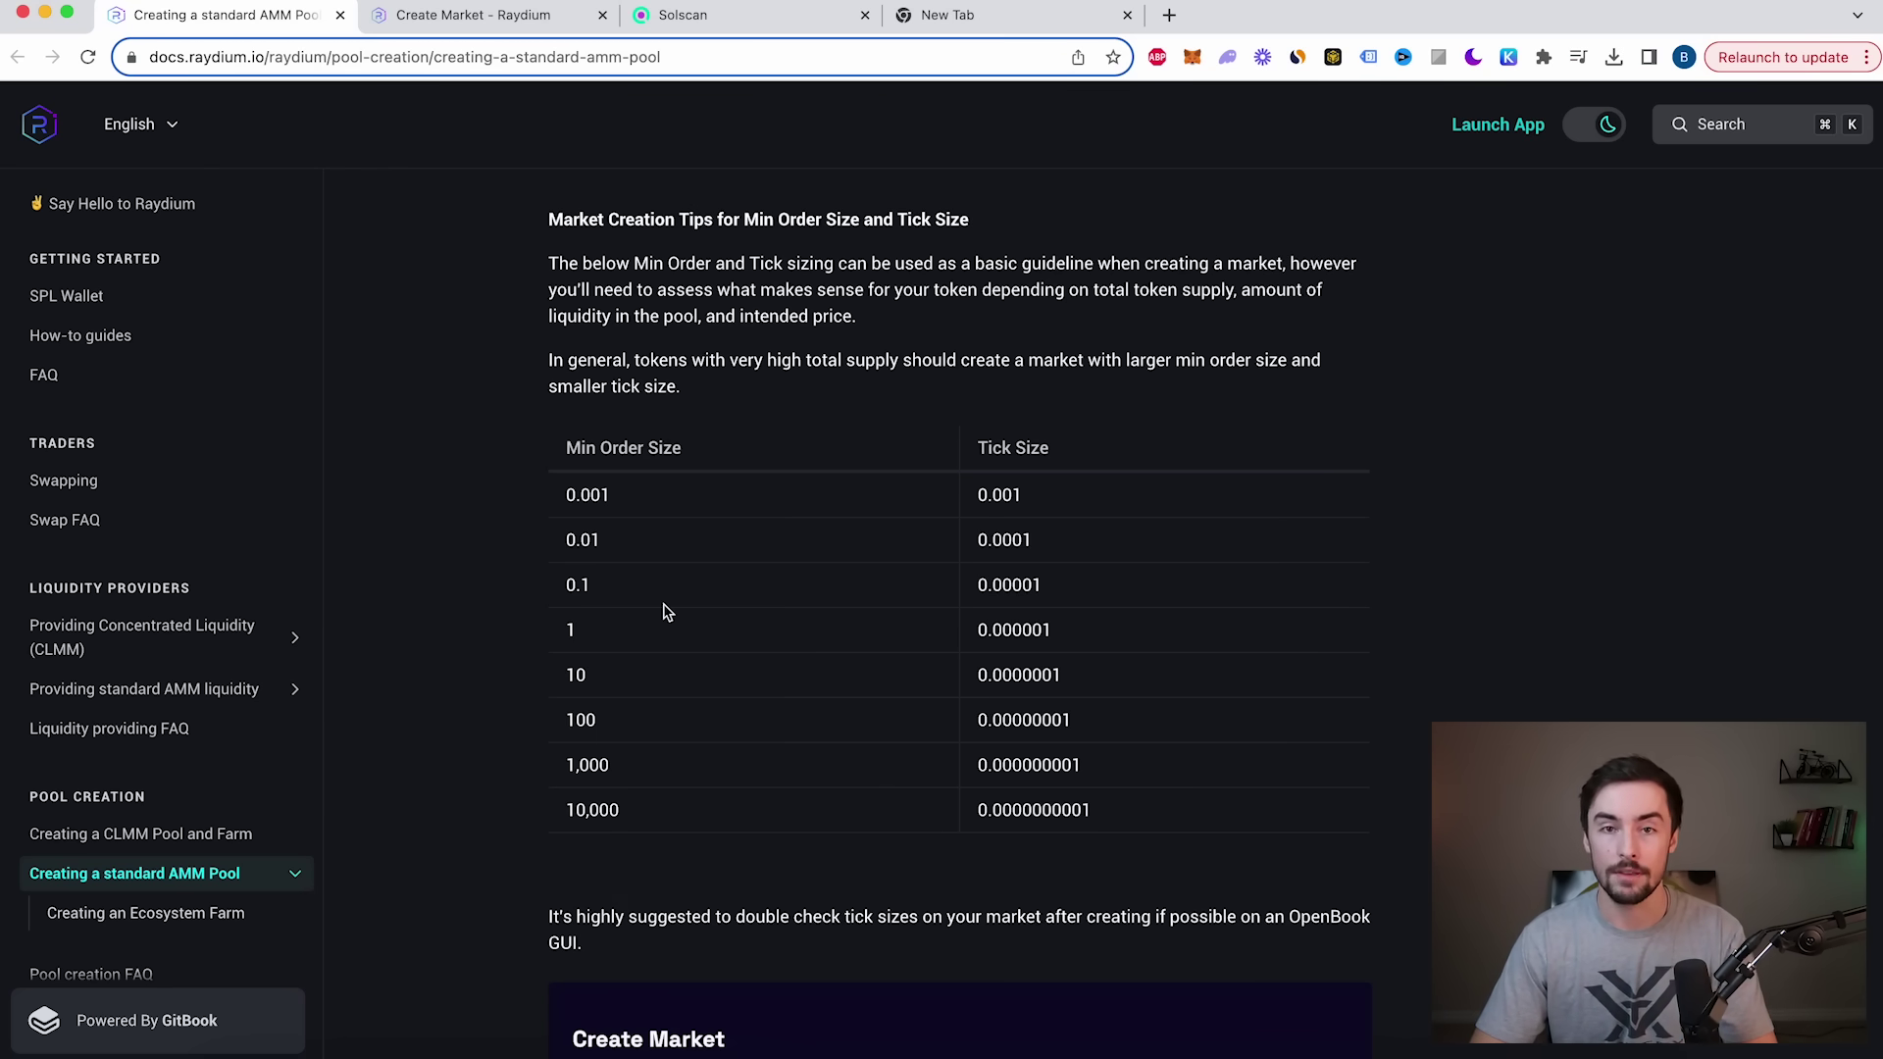
pyautogui.moveTo(610, 503); pyautogui.dragTo(555, 505)
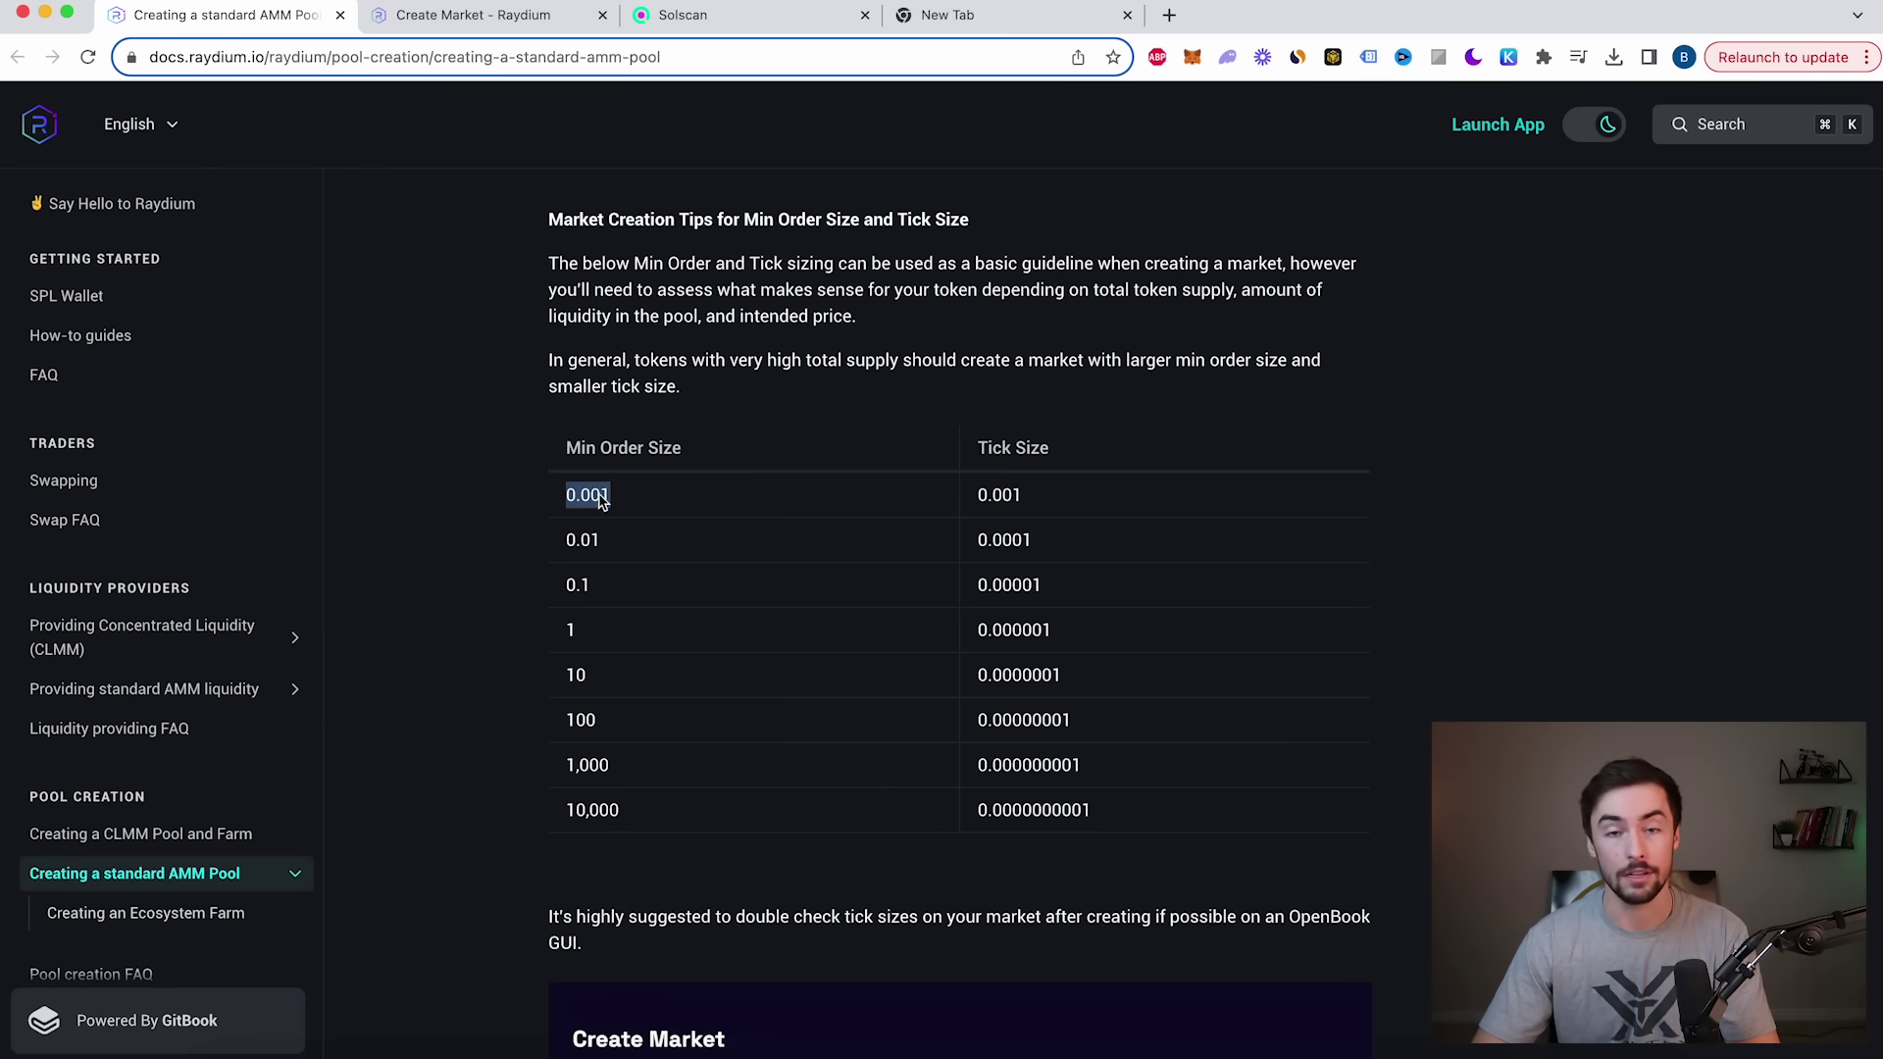
pyautogui.click(680, 504)
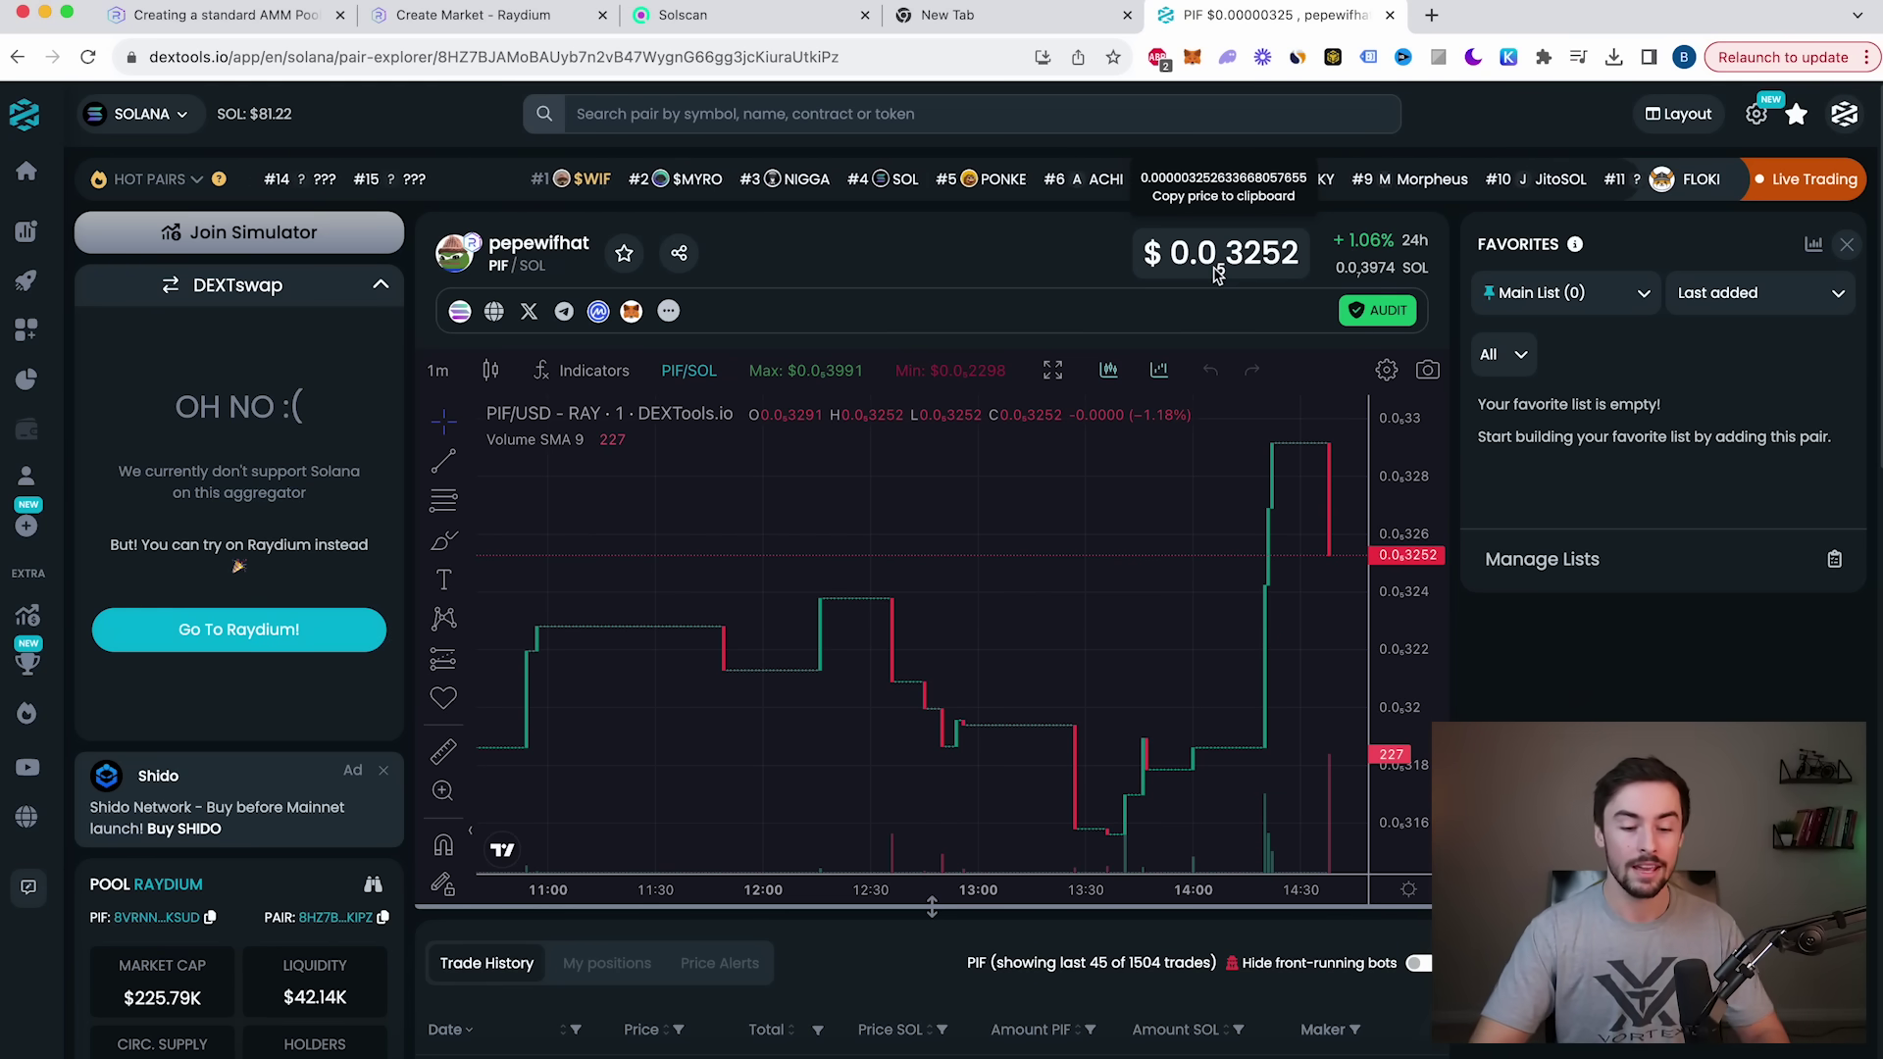
# Step: Review the PIF/SOL price chart in DEXTools as a price reference
pyautogui.press('super+1')
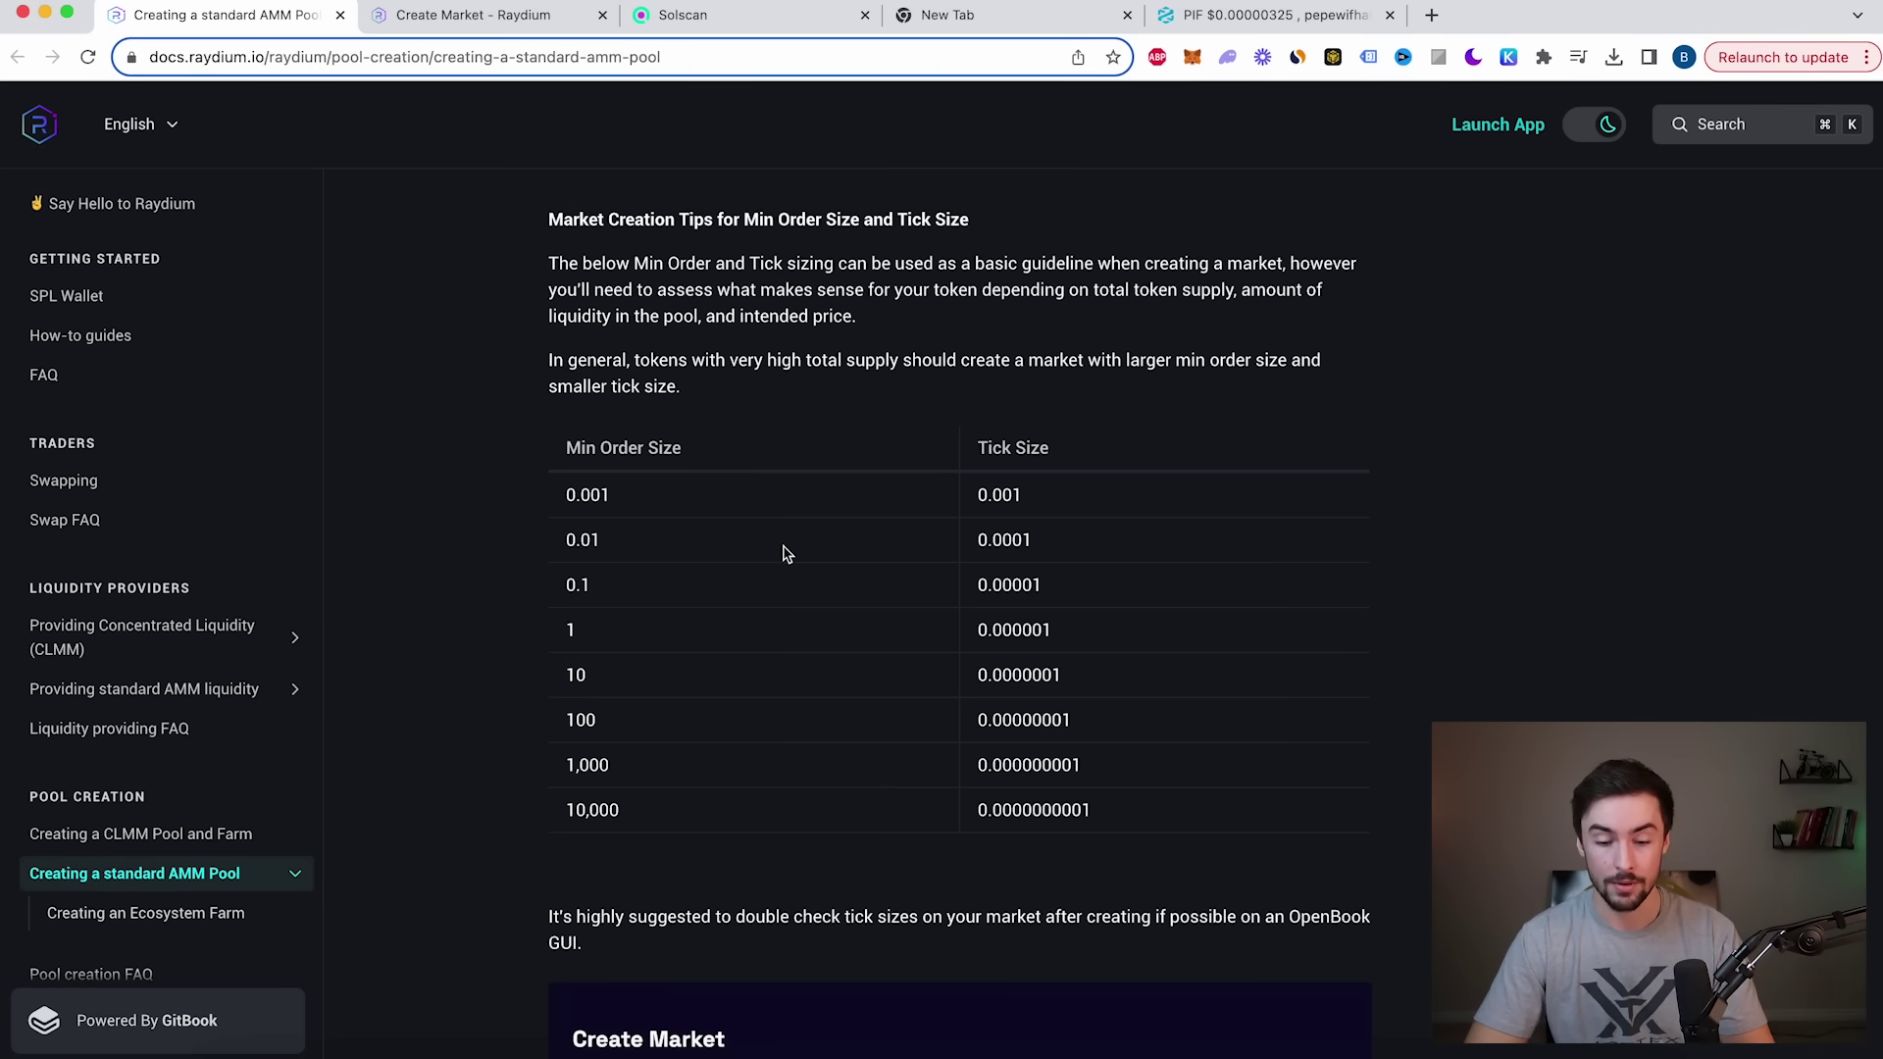
pyautogui.click(1265, 14)
pyautogui.scroll(-1, 250, 989)
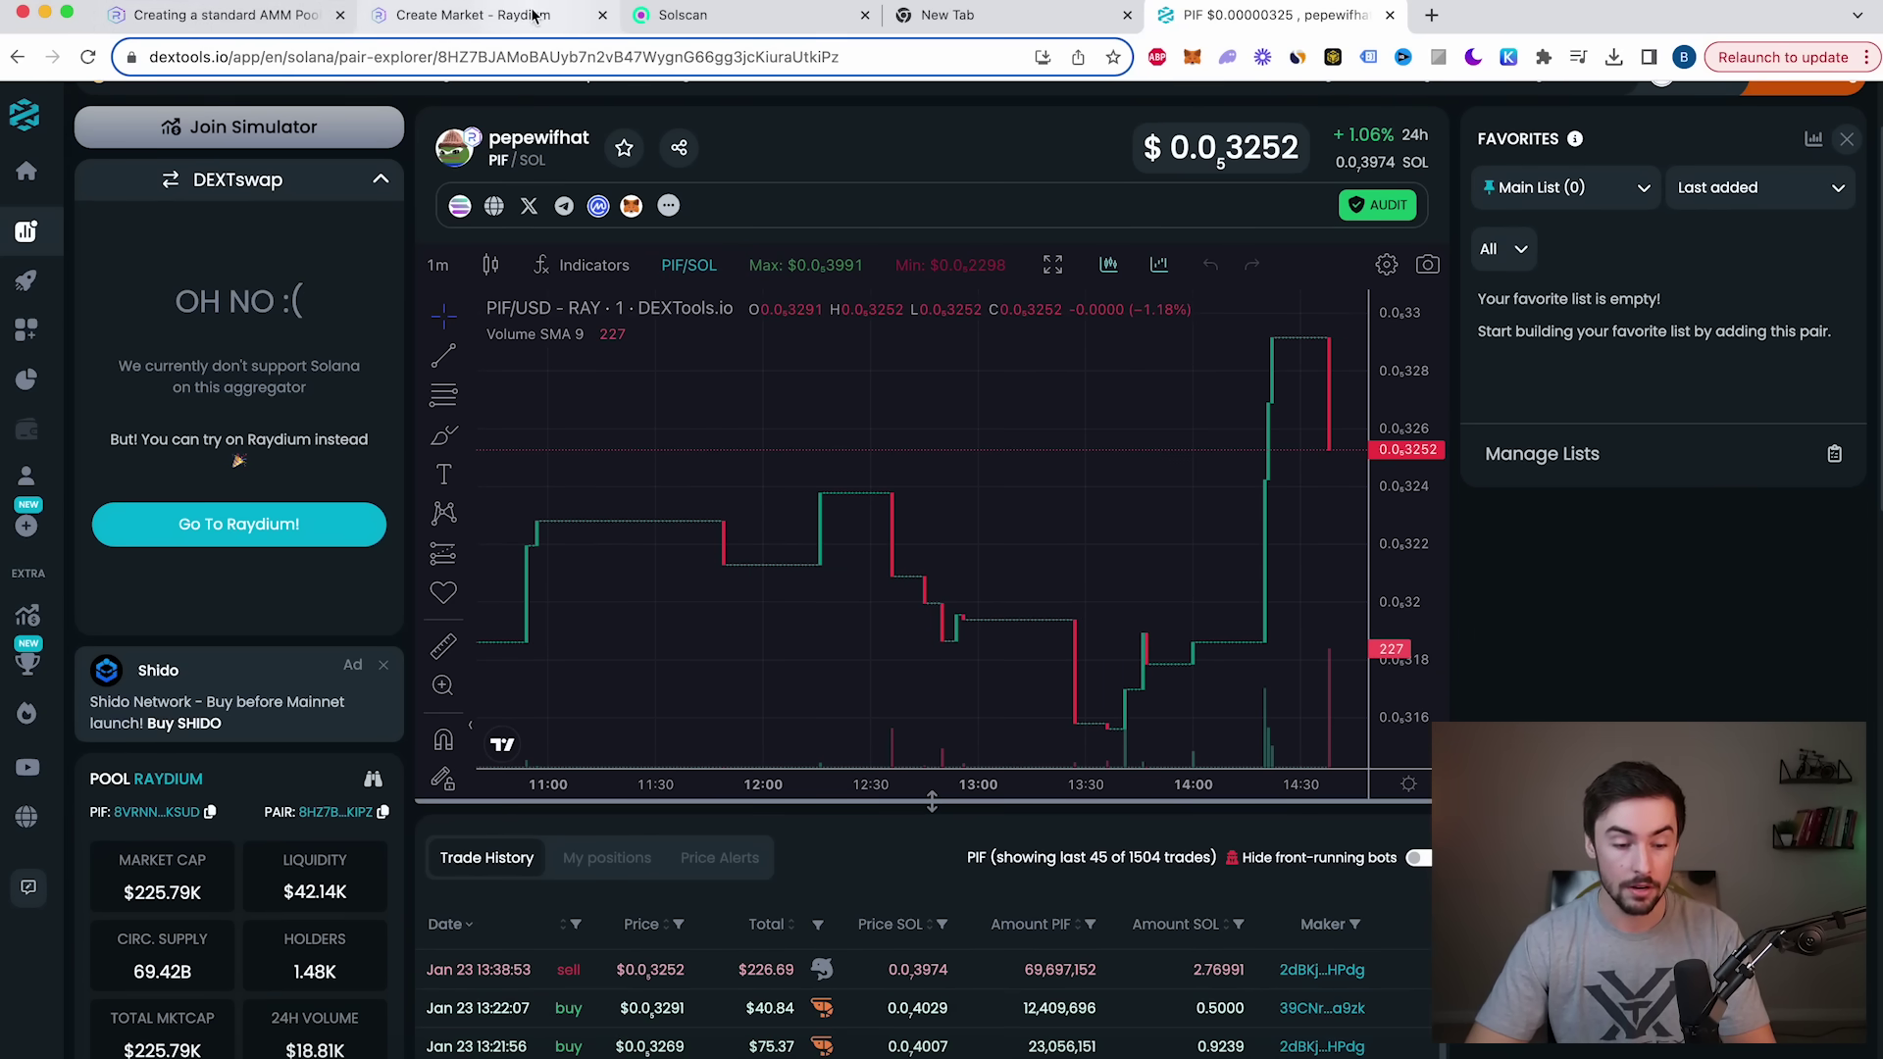
pyautogui.click(495, 18)
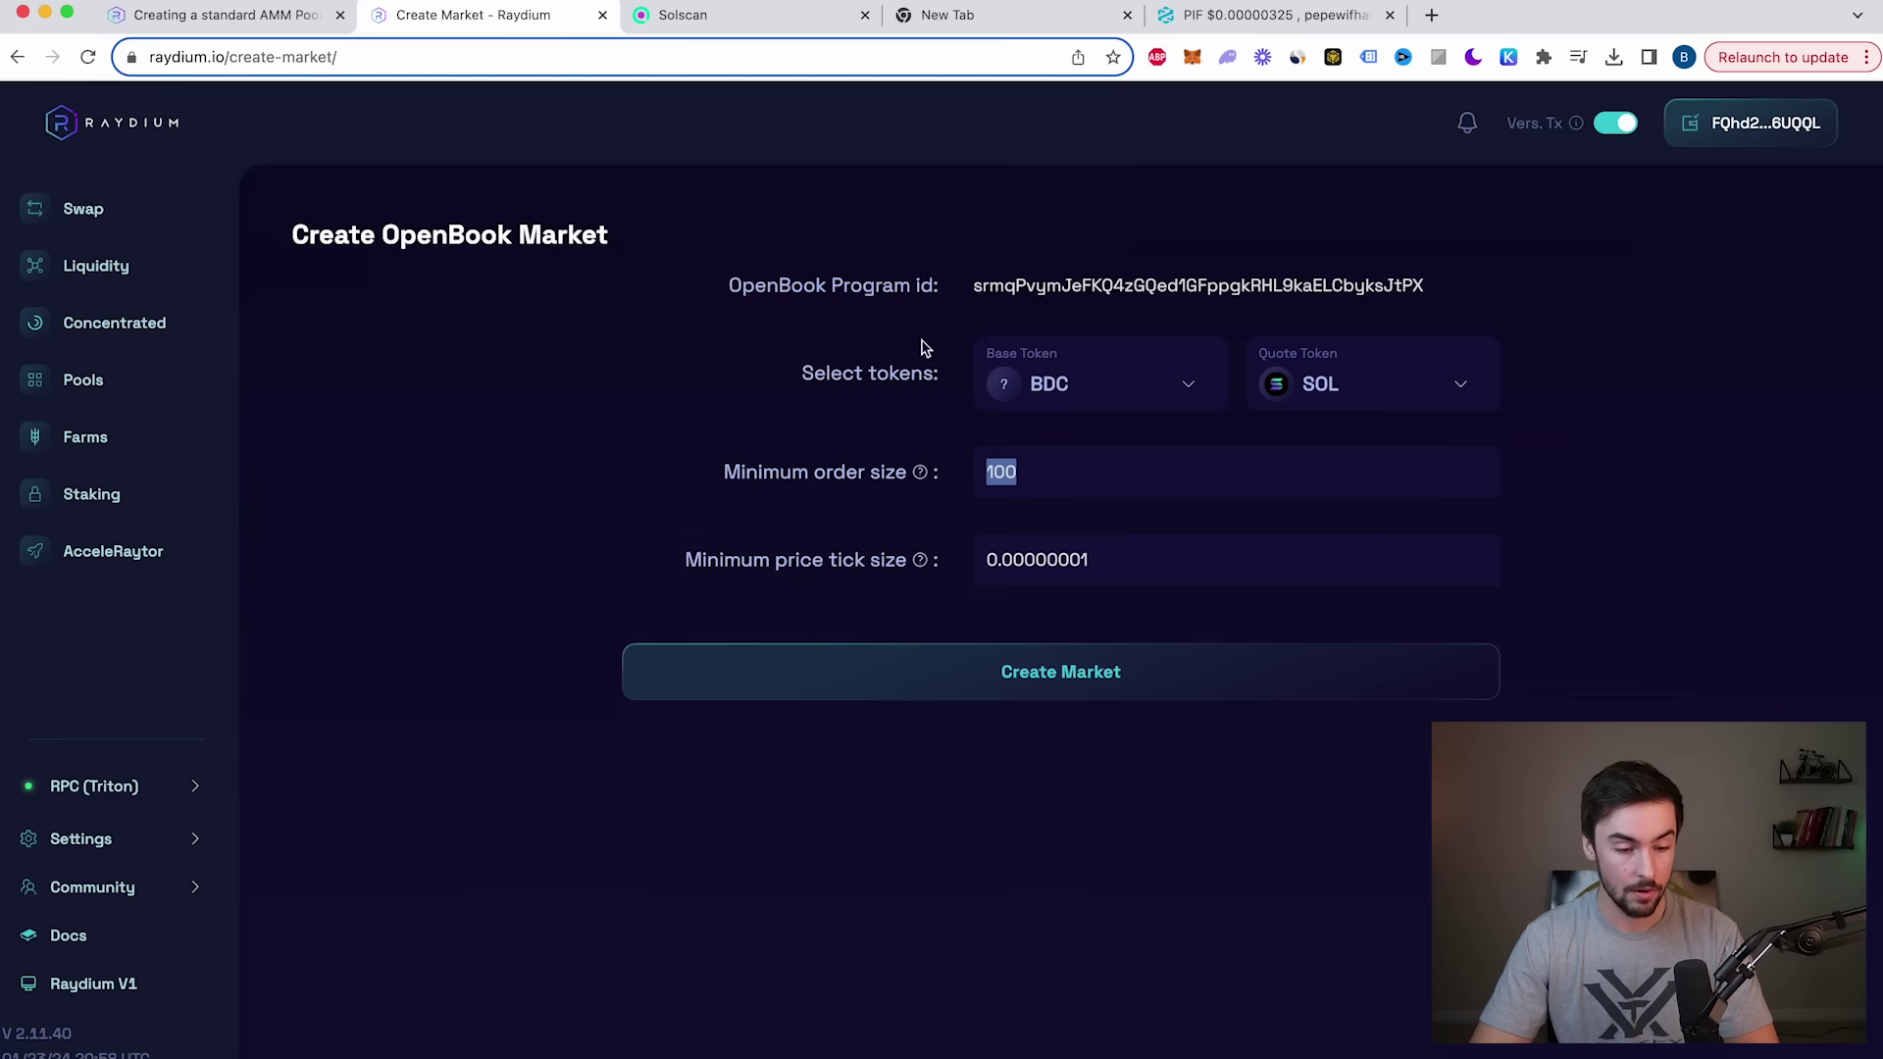
# Step: Enter minimum order size 10 and tick size 0.0000001 from the docs table, then submit the market
pyautogui.click(245, 15)
pyautogui.moveTo(600, 675); pyautogui.dragTo(554, 677)
pyautogui.hotkey('ctrl', 'Tab')
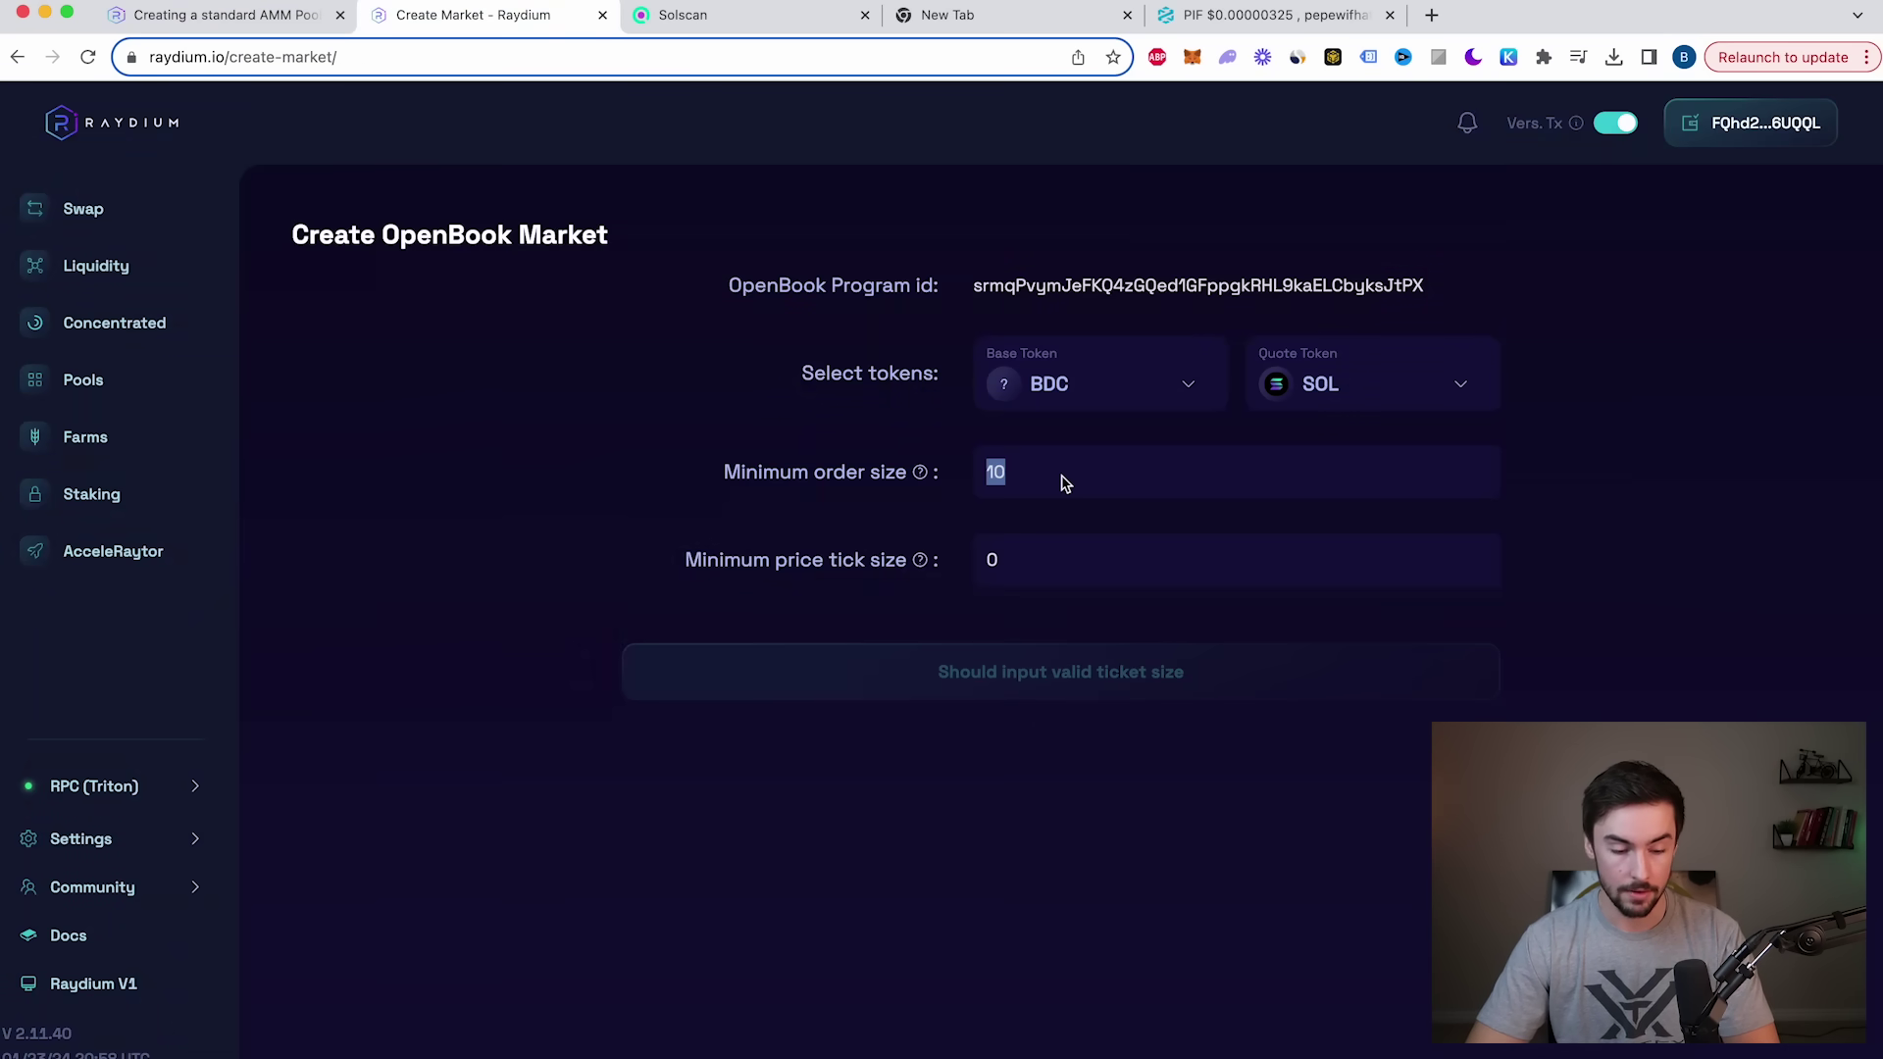
pyautogui.hotkey('ctrl', 'shift', 'Tab')
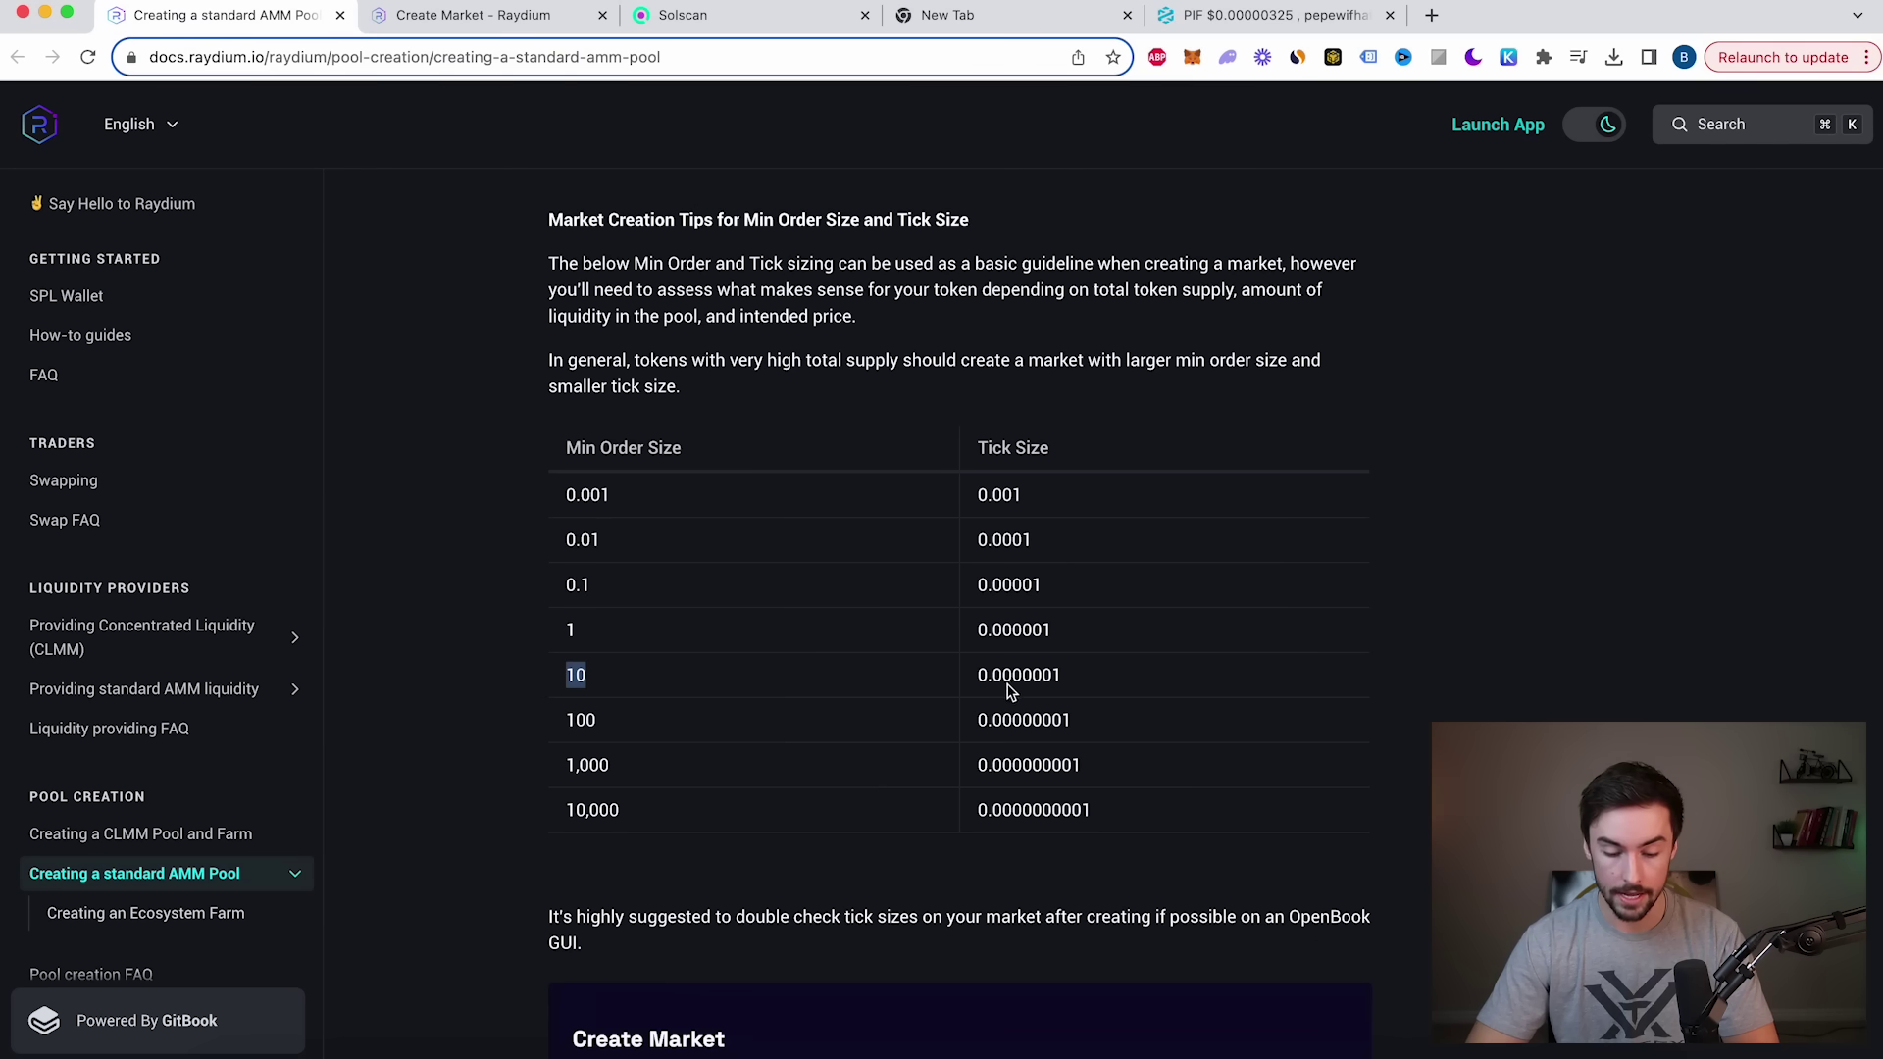
pyautogui.moveTo(979, 676); pyautogui.dragTo(1069, 684)
pyautogui.hotkey('ctrl', 'c')
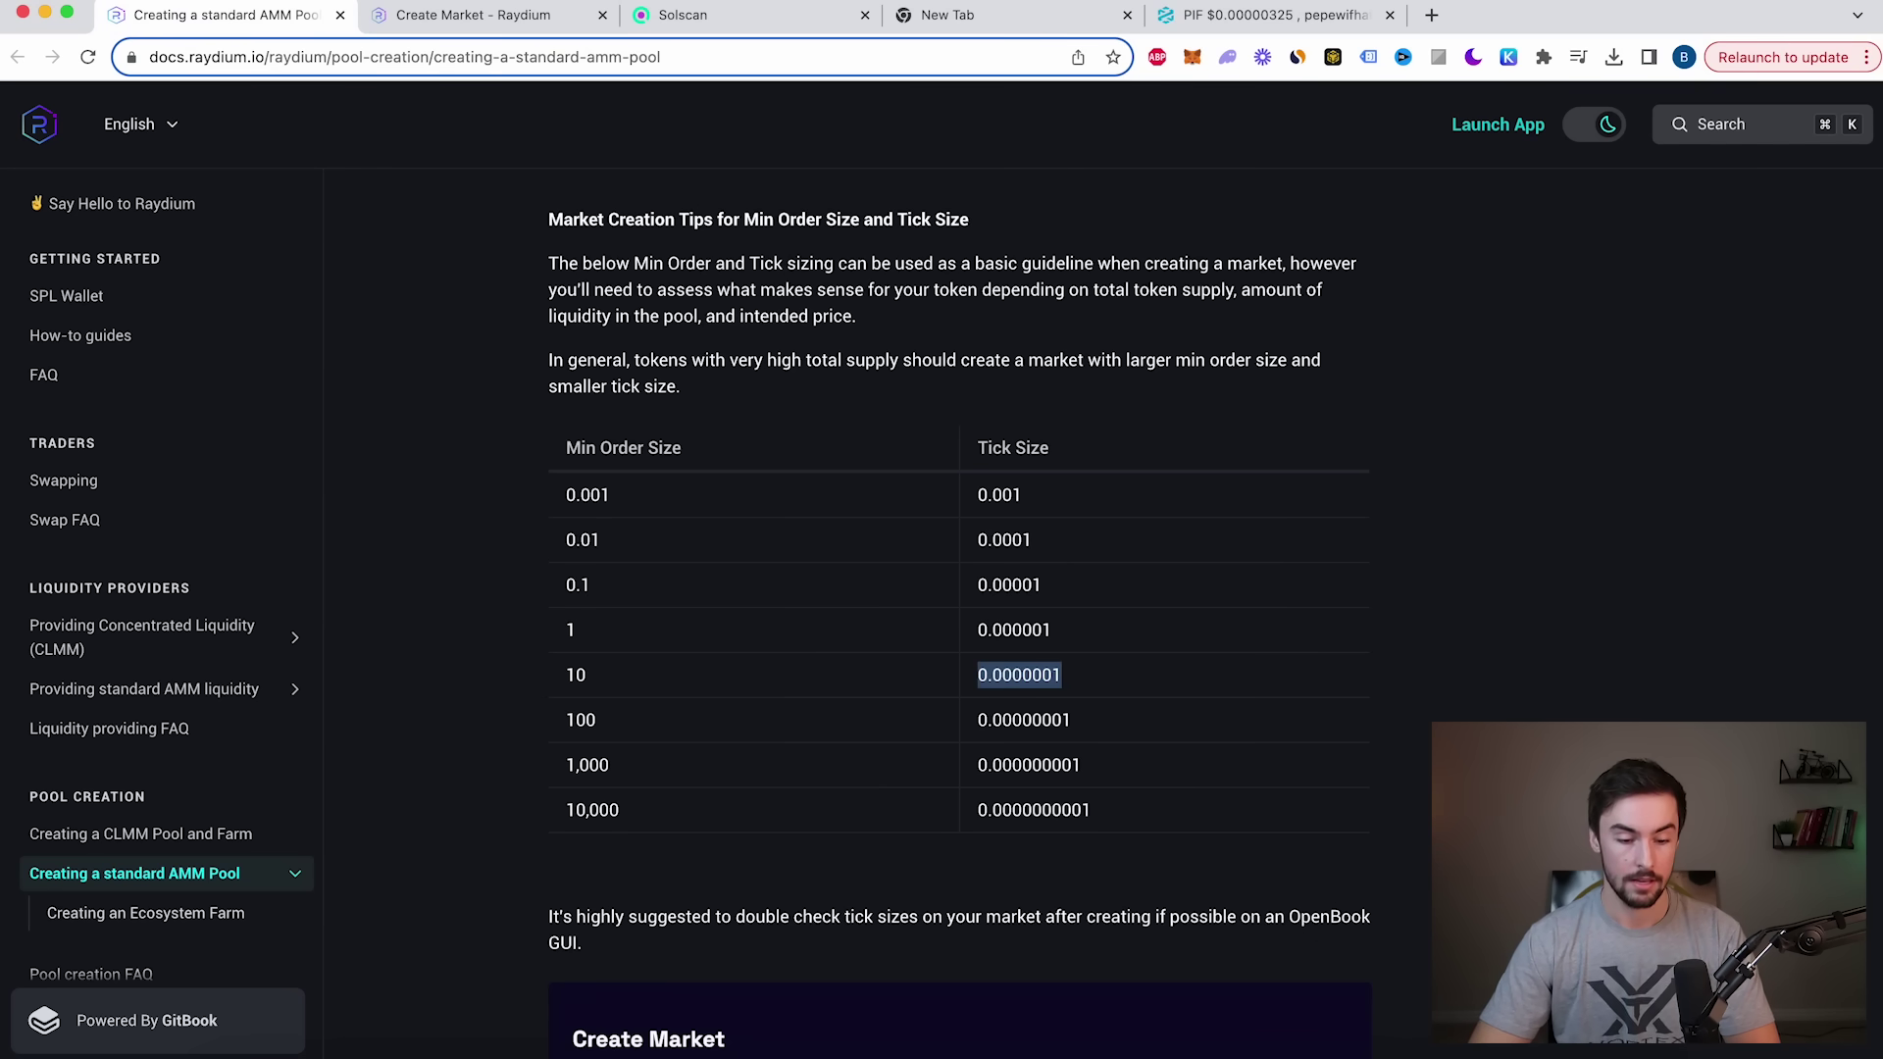
pyautogui.hotkey('ctrl', 'Tab')
pyautogui.click(1161, 559)
pyautogui.hotkey('ctrl', 'v')
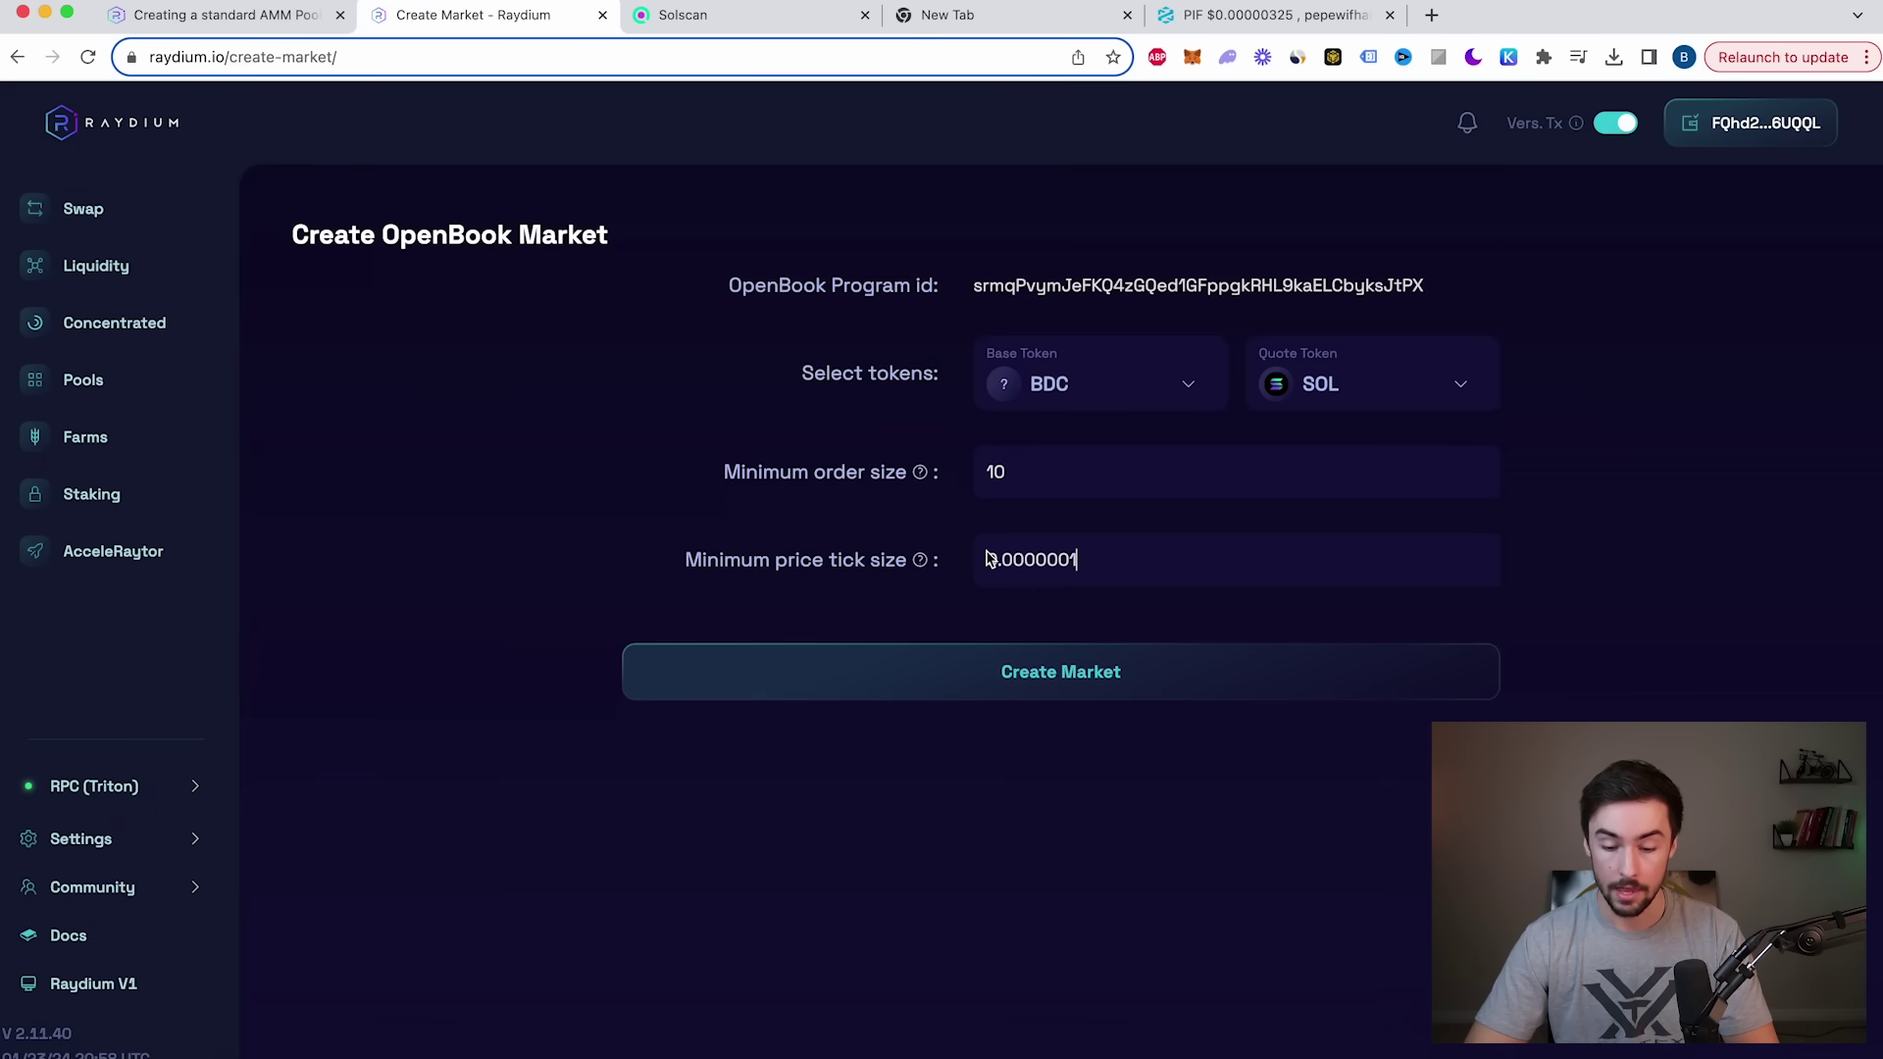
pyautogui.click(1084, 673)
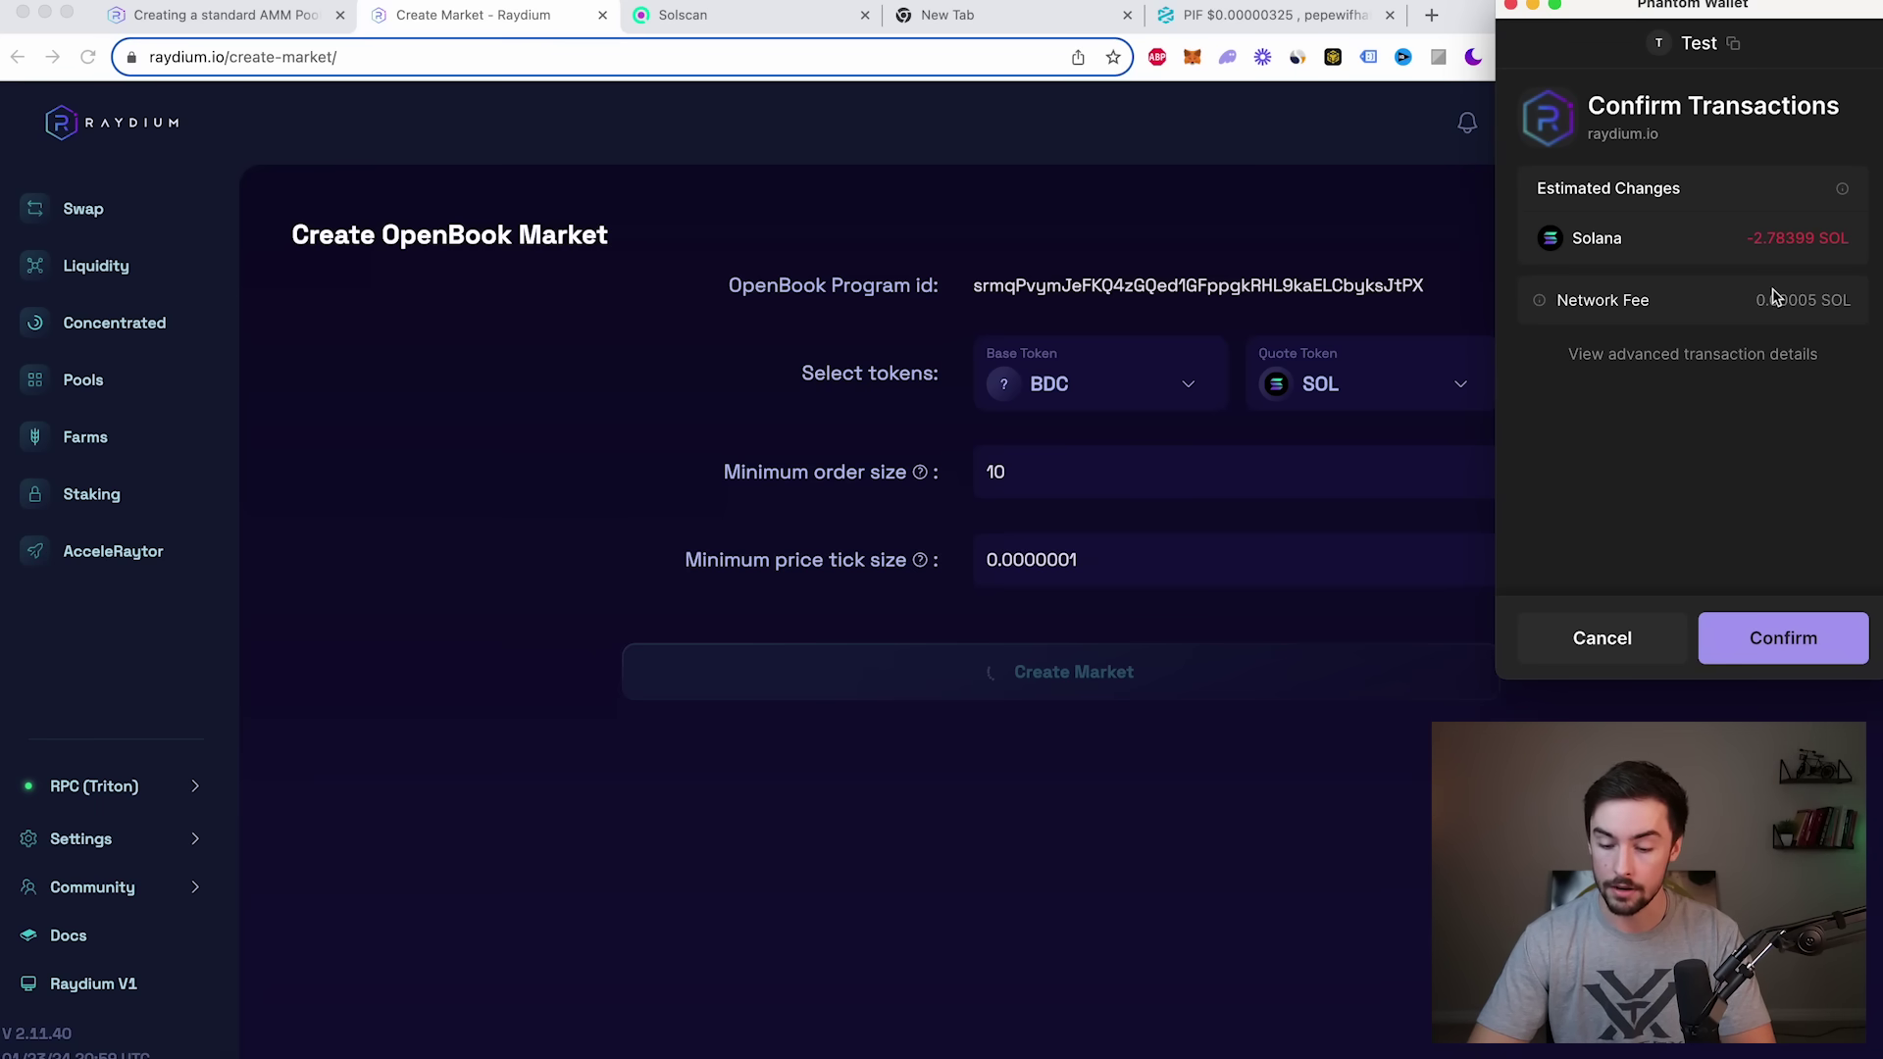
# Step: Approve the market creation transactions in Phantom to get the BDC/SOL market ID
pyautogui.click(1778, 656)
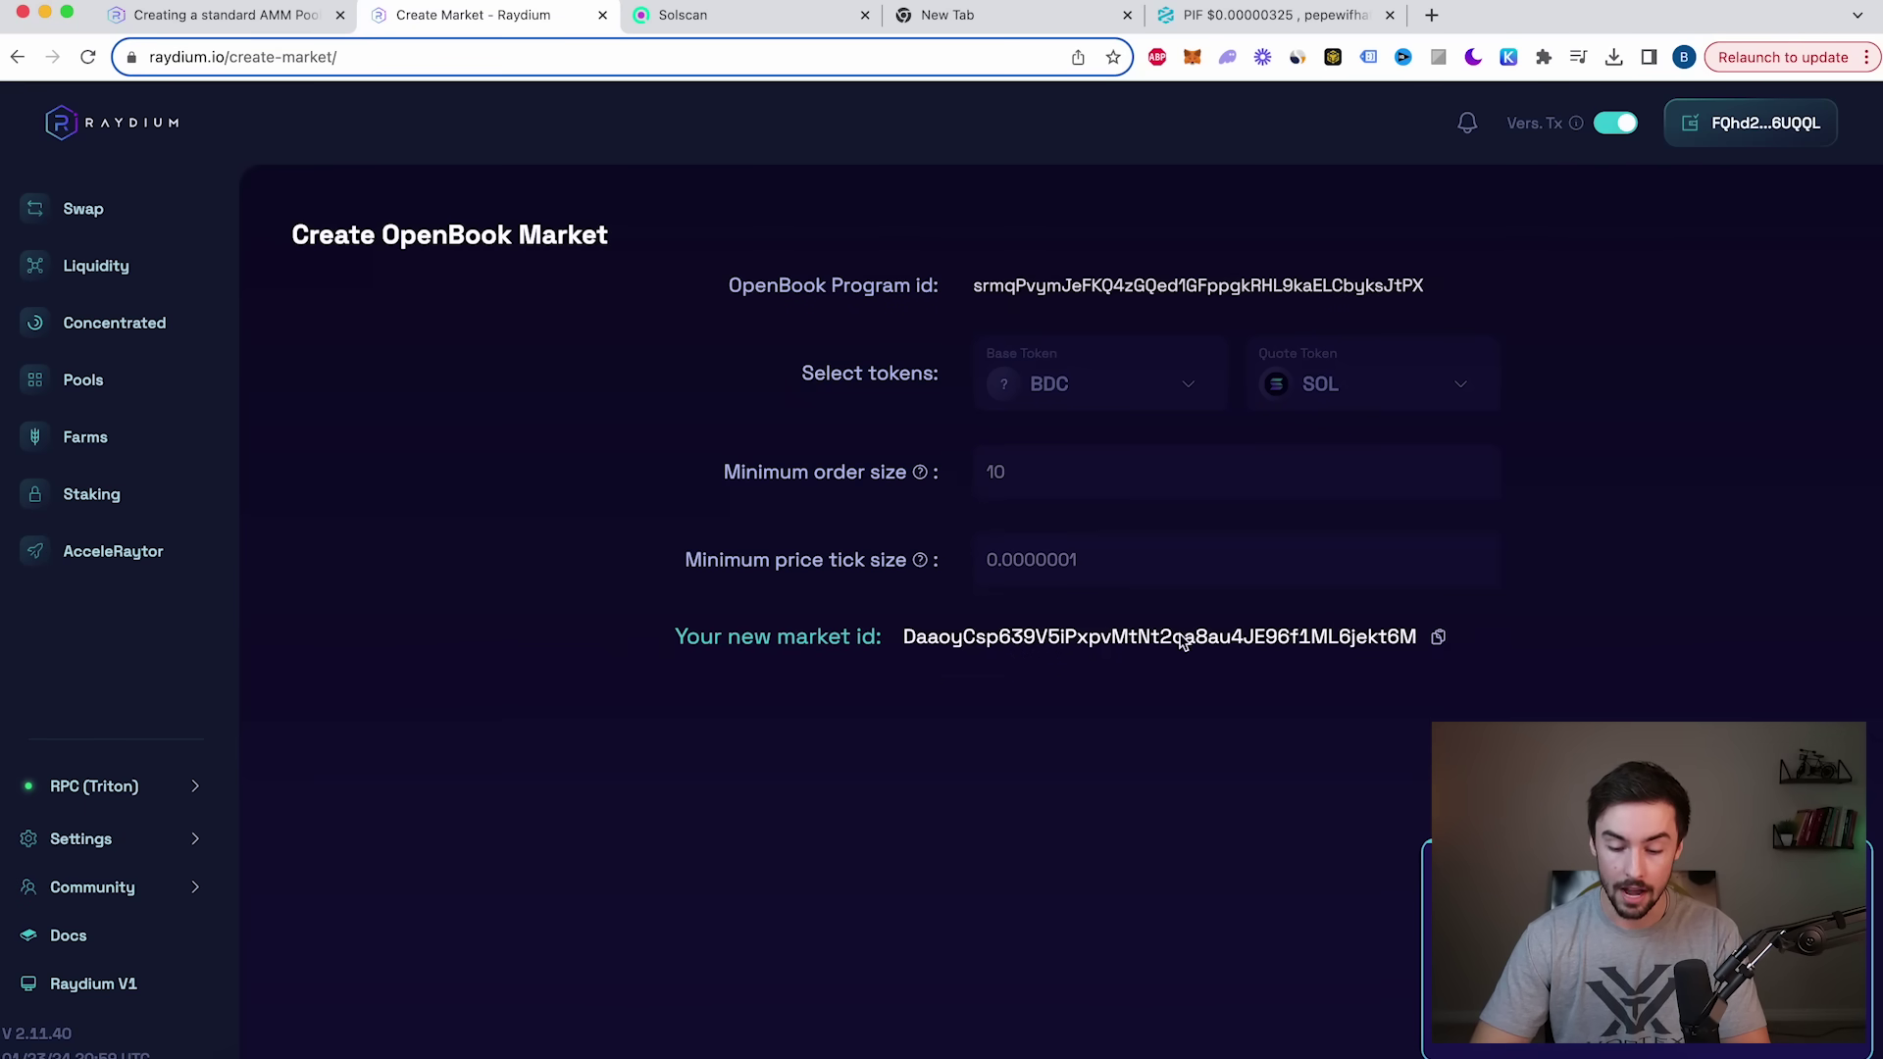
# Step: Copy the new market ID and scroll the Liquidity page down to Create Pool
pyautogui.click(1438, 637)
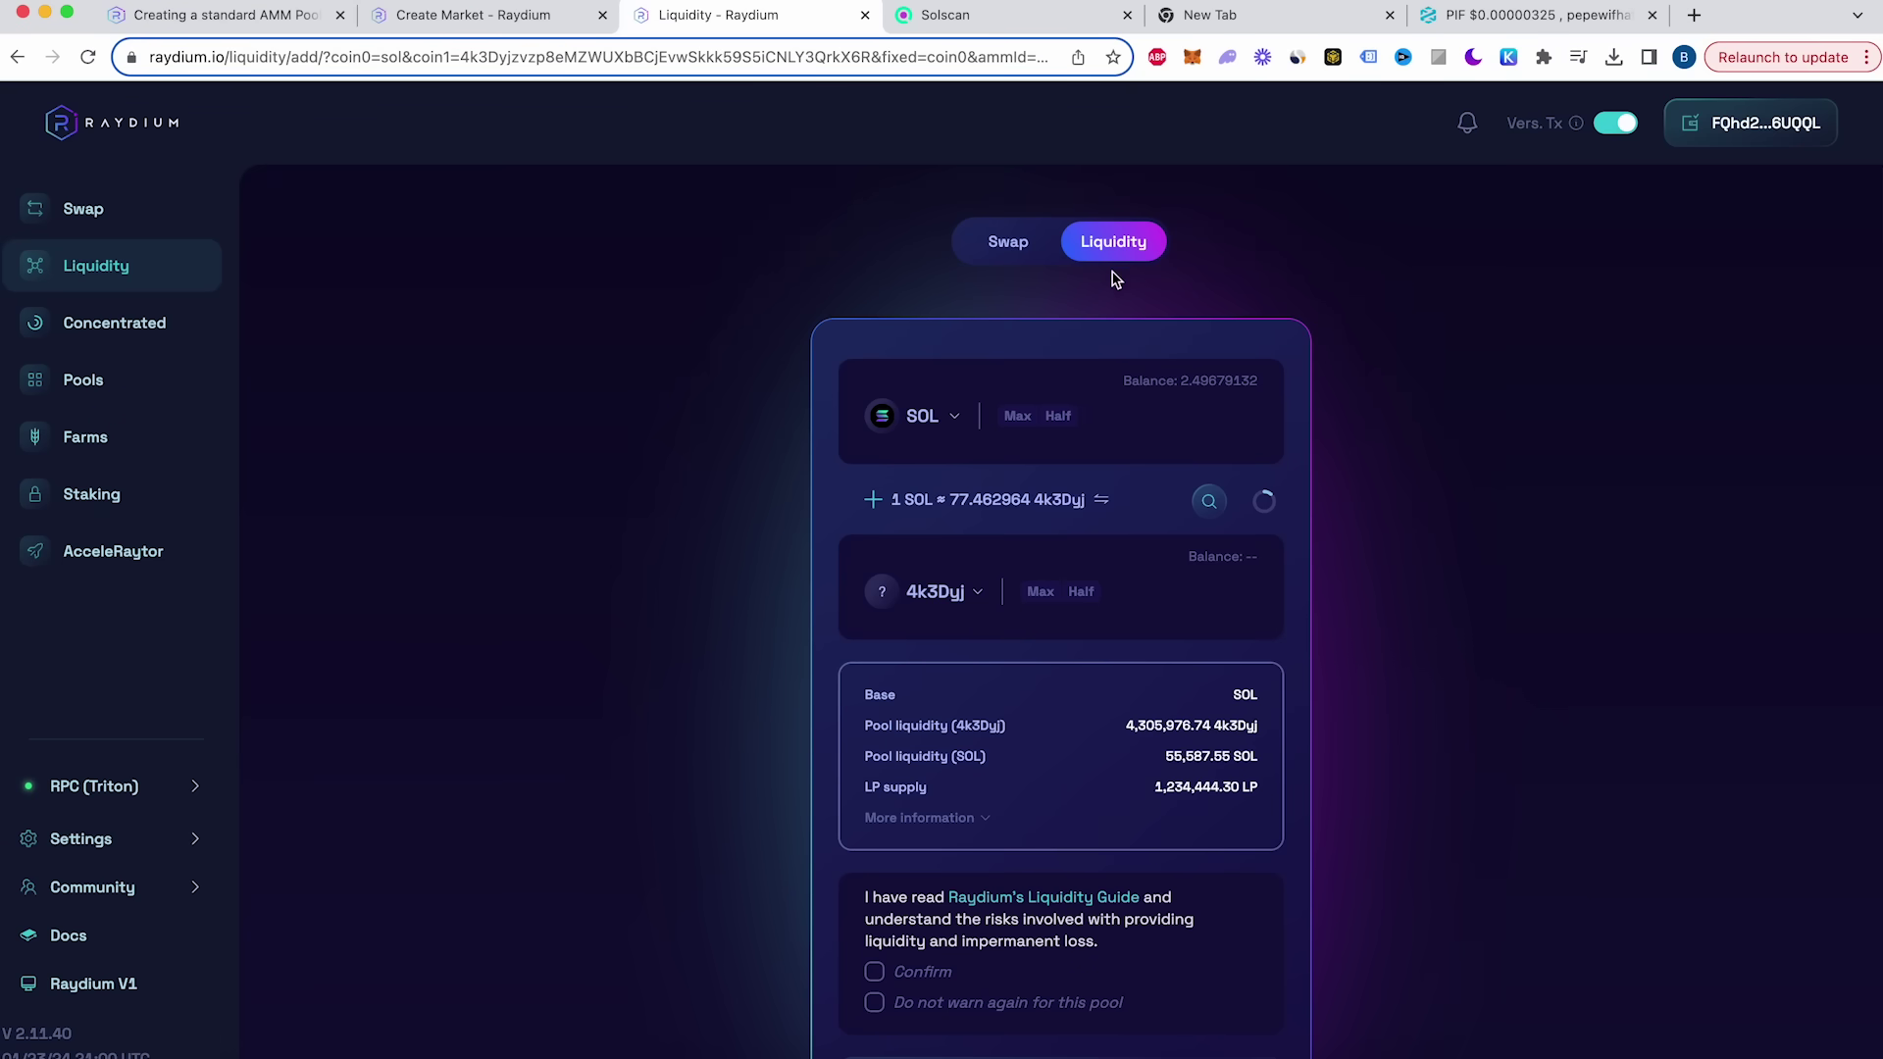
pyautogui.scroll(-2, 985, 520)
pyautogui.scroll(-3, 985, 519)
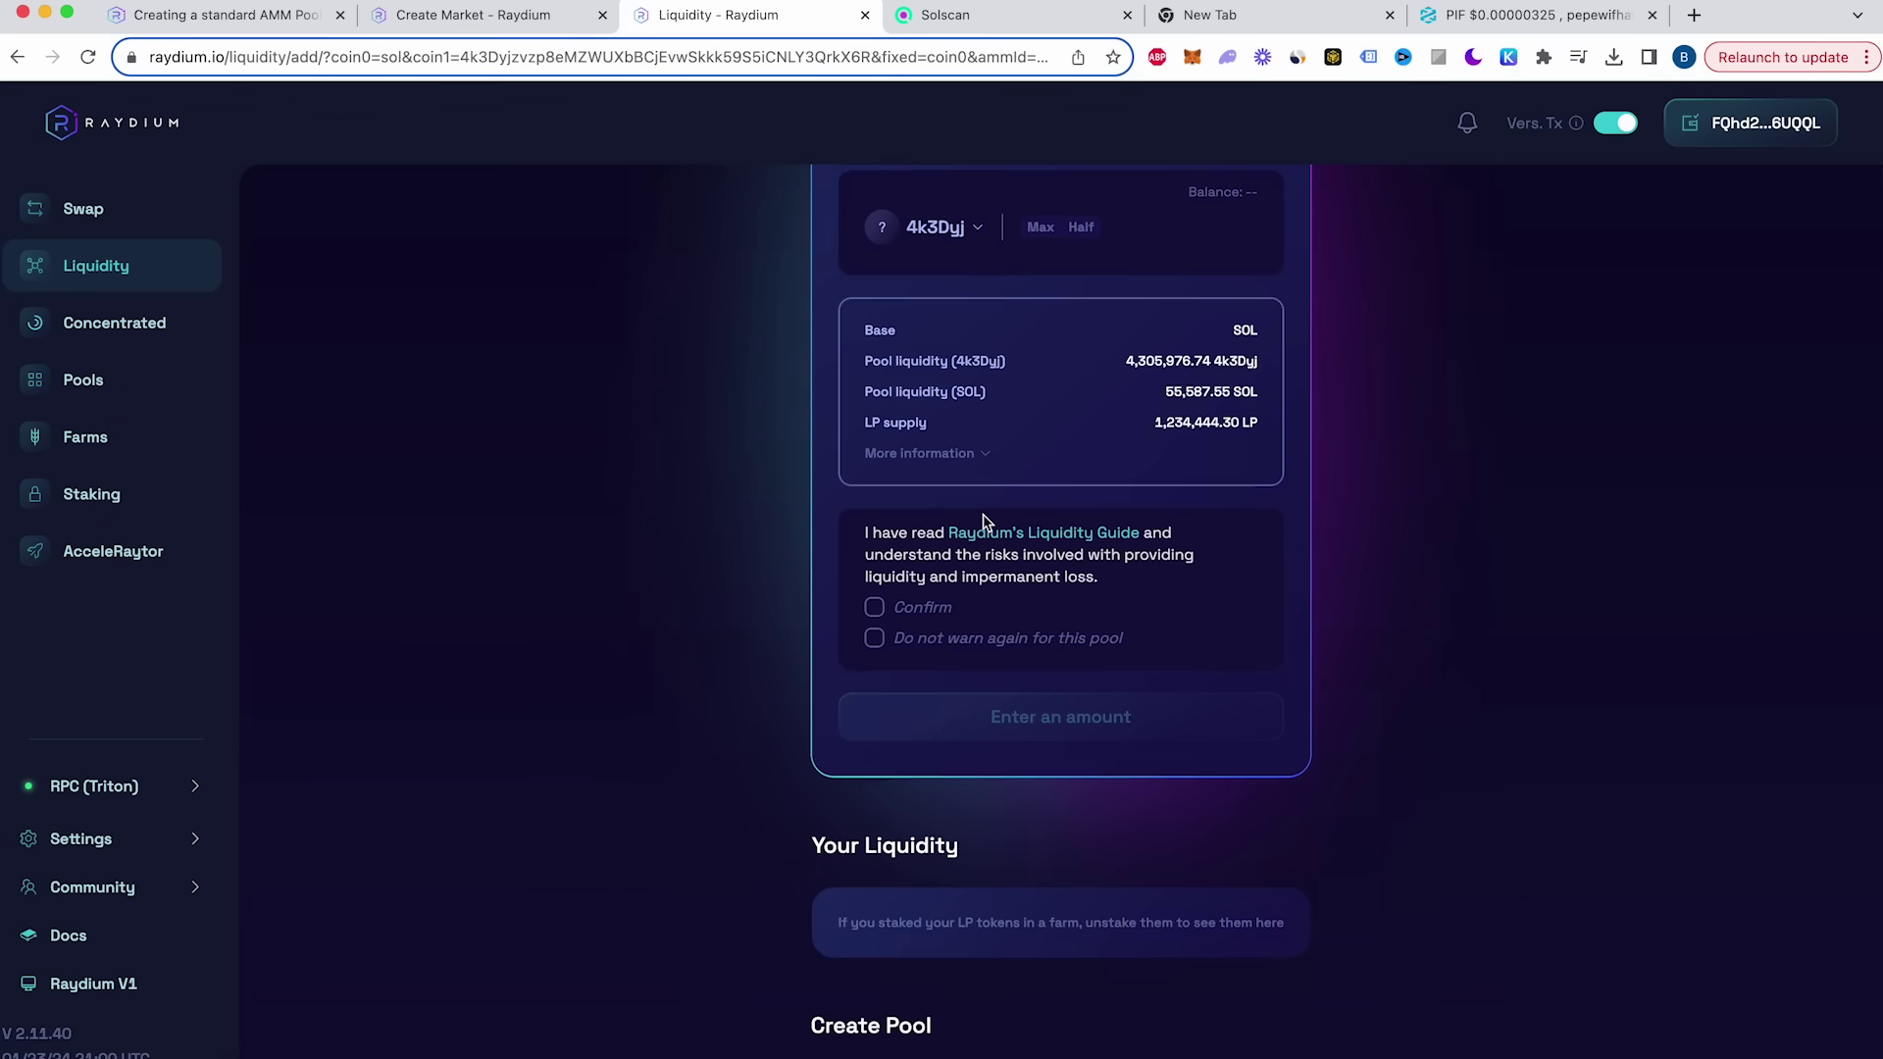
# Step: Paste the BDC/SOL market ID into Create Pool and reach the initial-liquidity step with its 0.68 SOL fee
pyautogui.click(1202, 1011)
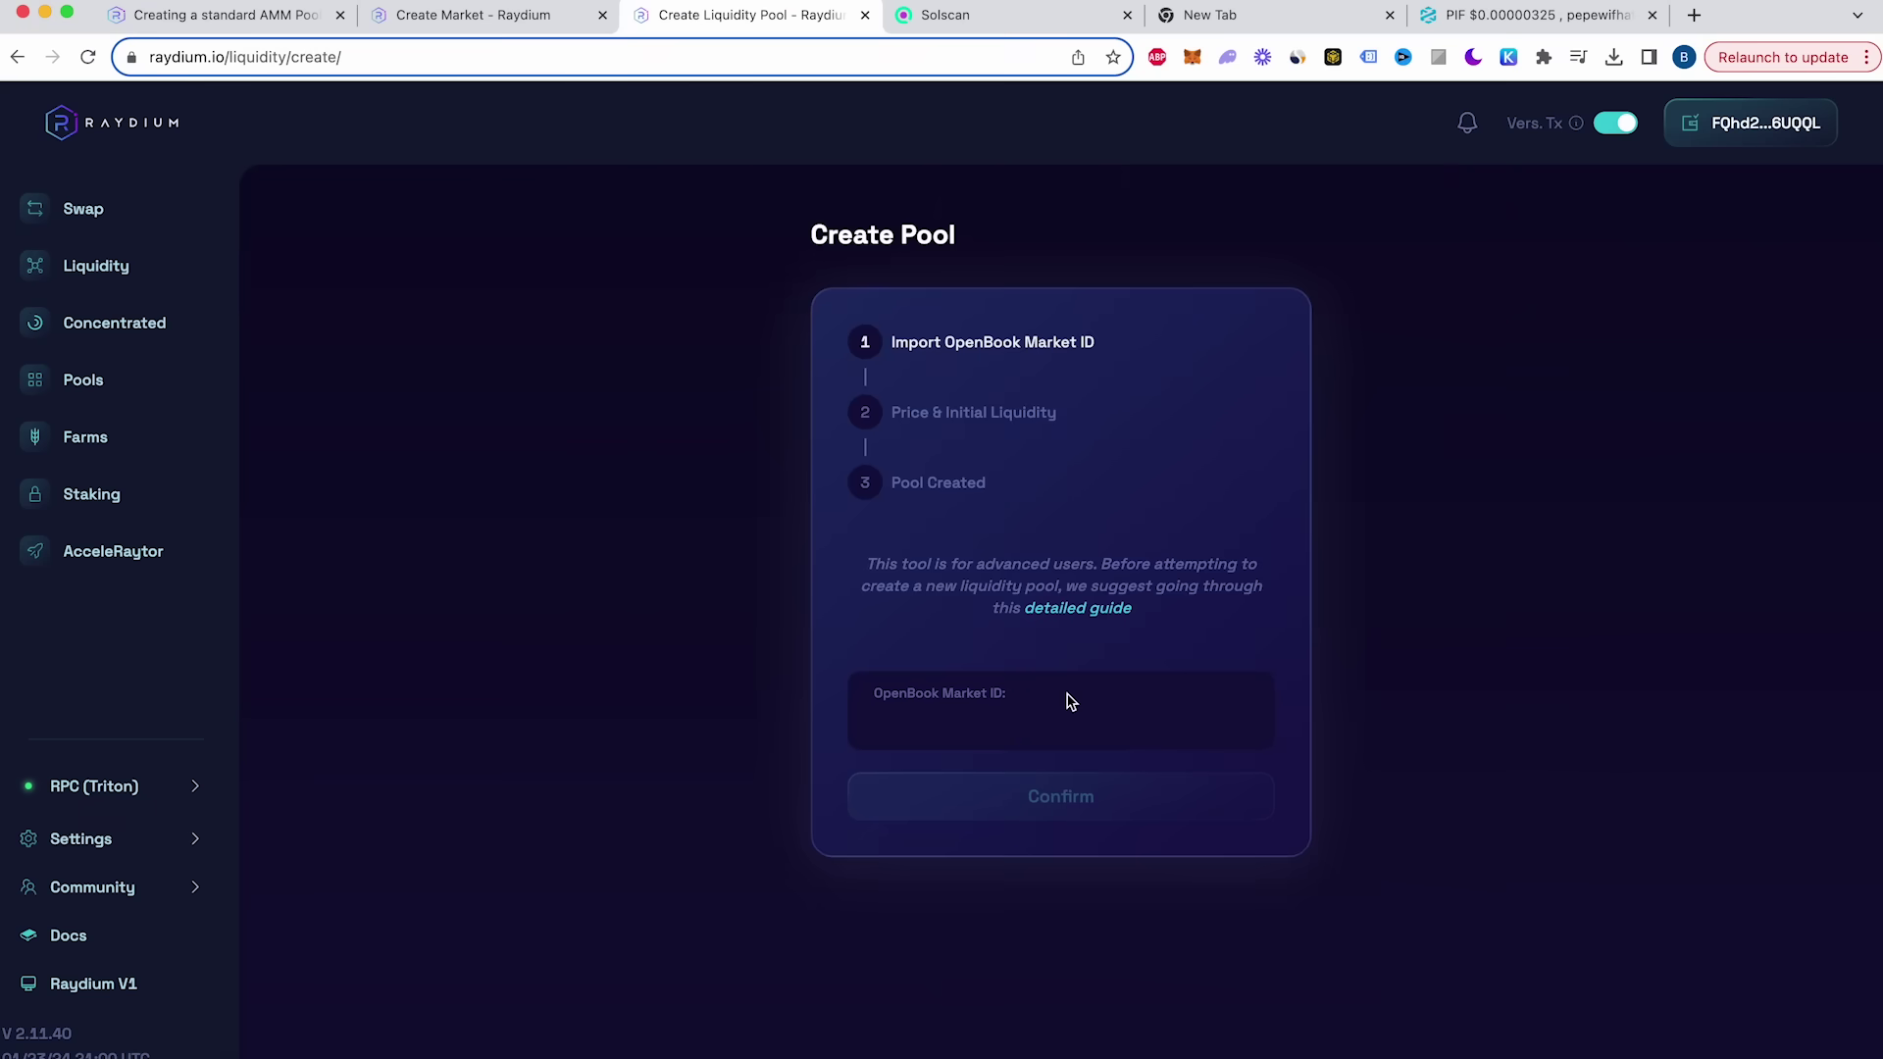
pyautogui.press('super+v')
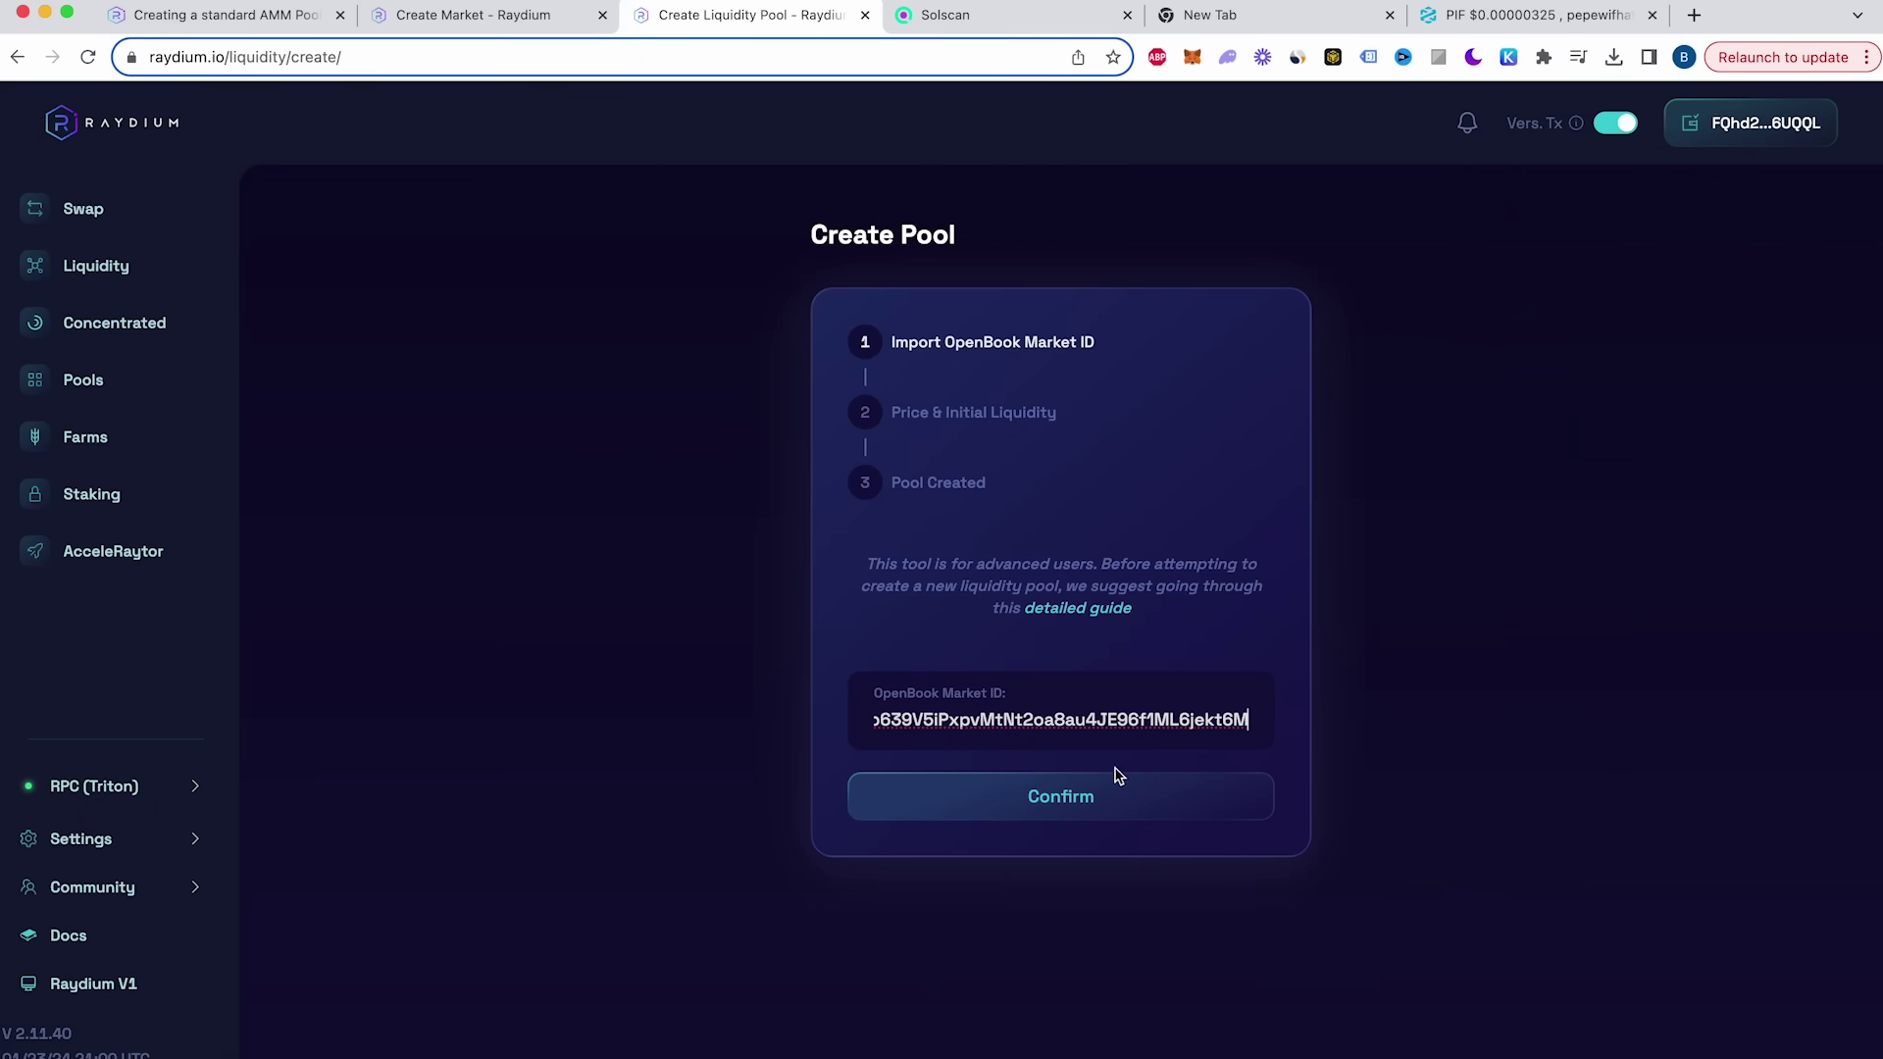
pyautogui.click(1079, 801)
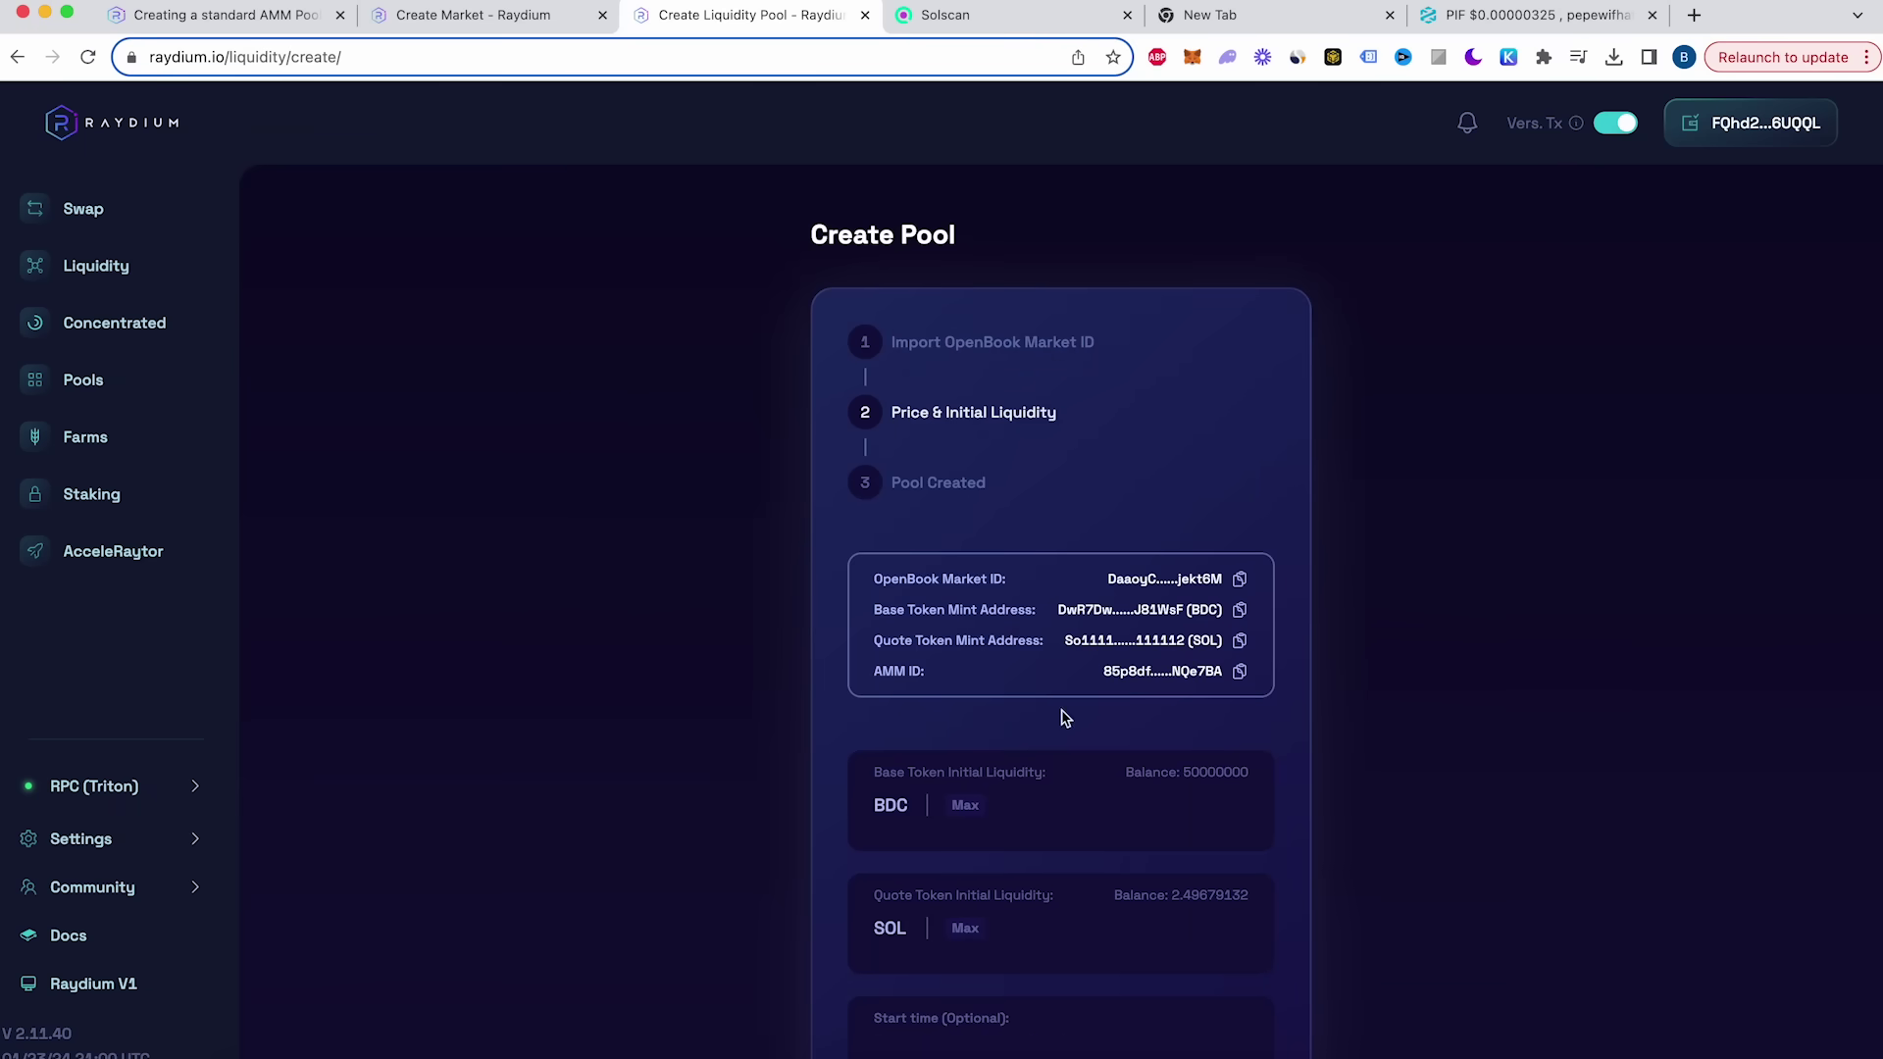
pyautogui.scroll(-2, 1009, 484)
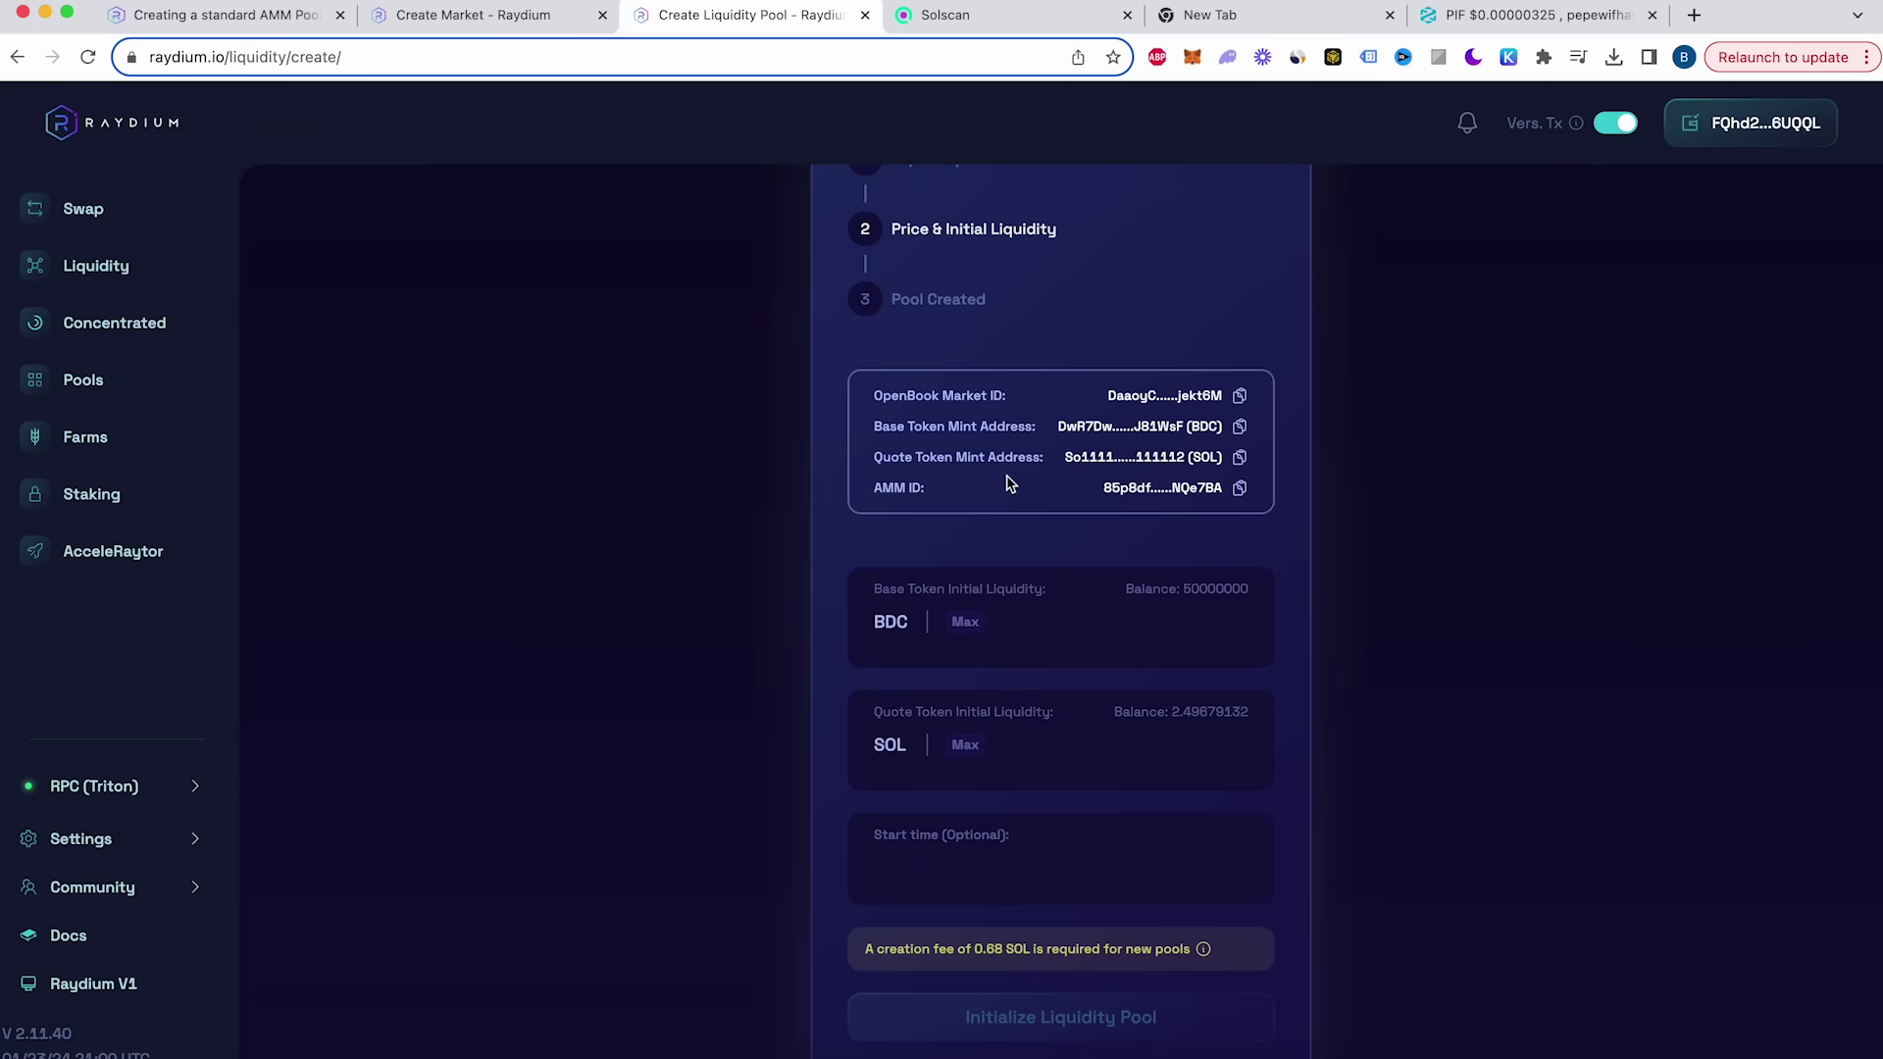
pyautogui.scroll(-1, 1118, 630)
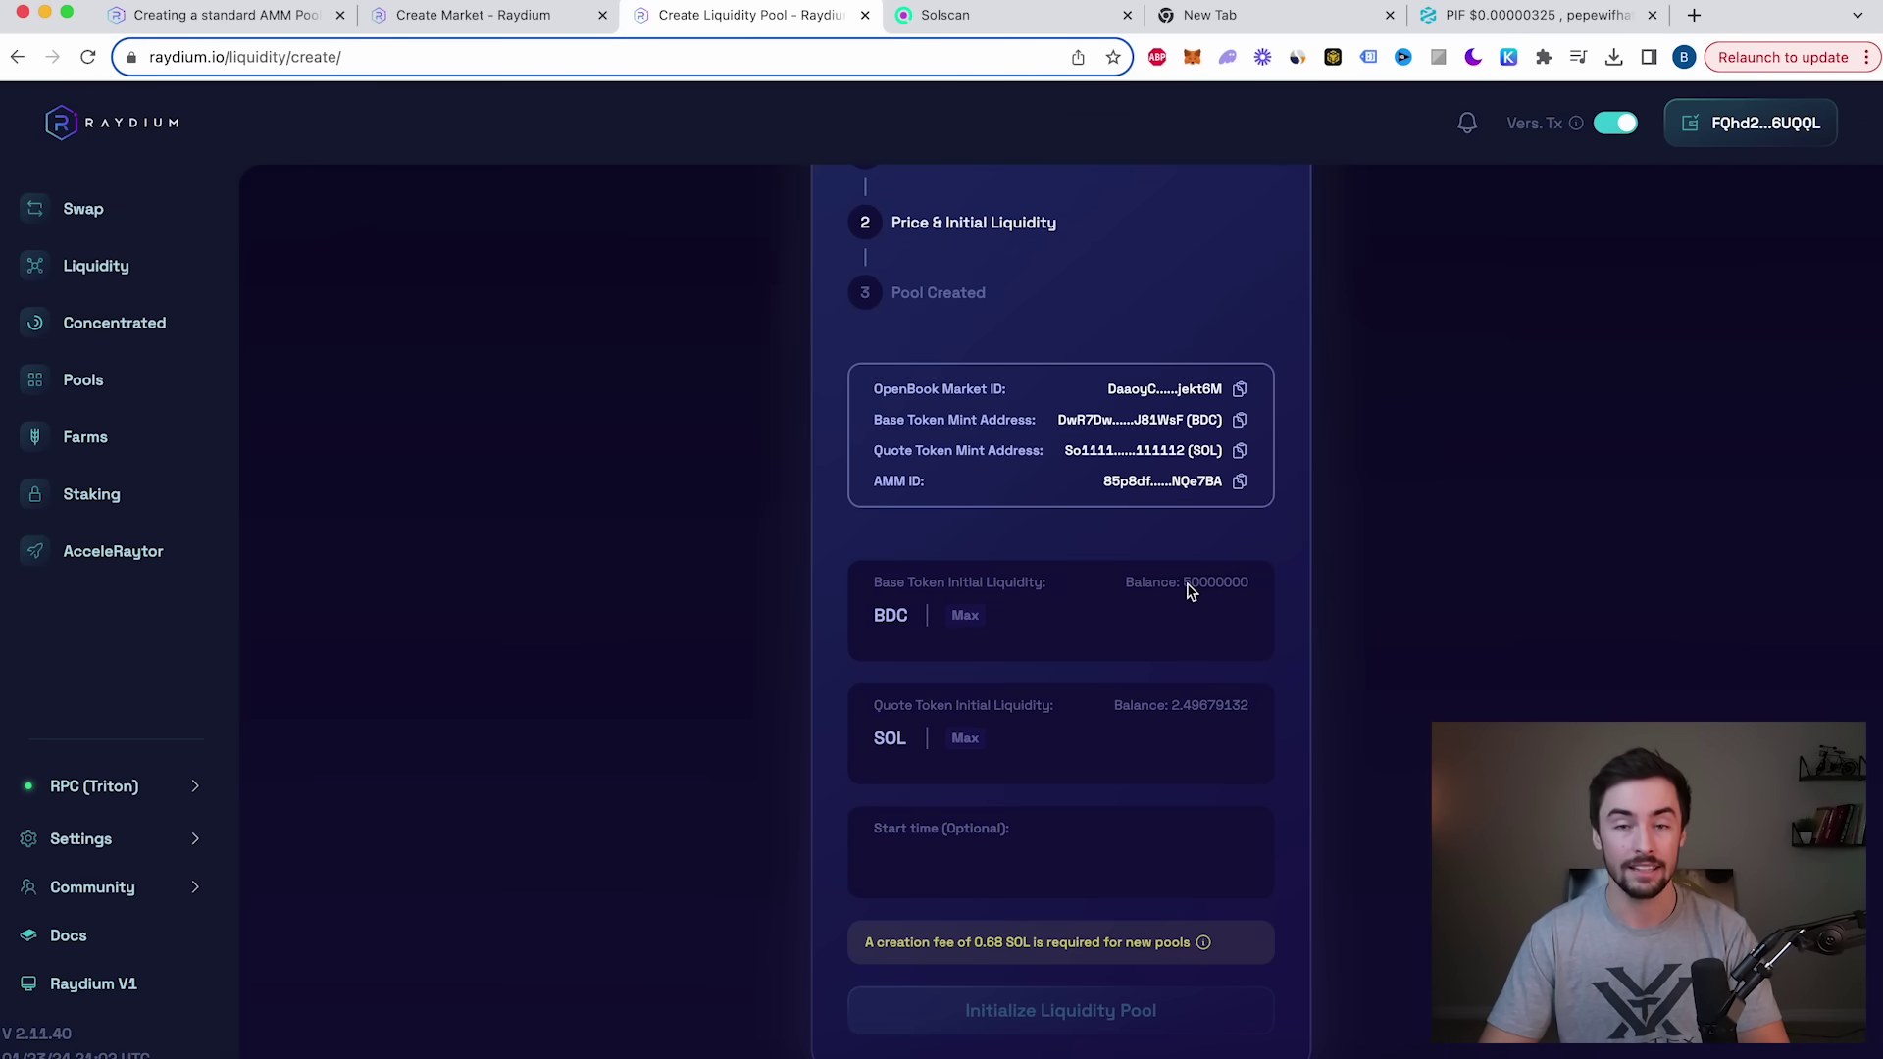
# Step: Enter 10000000 BDC as initial liquidity so SOL becomes 1, then initialize the pool
pyautogui.click(1187, 592)
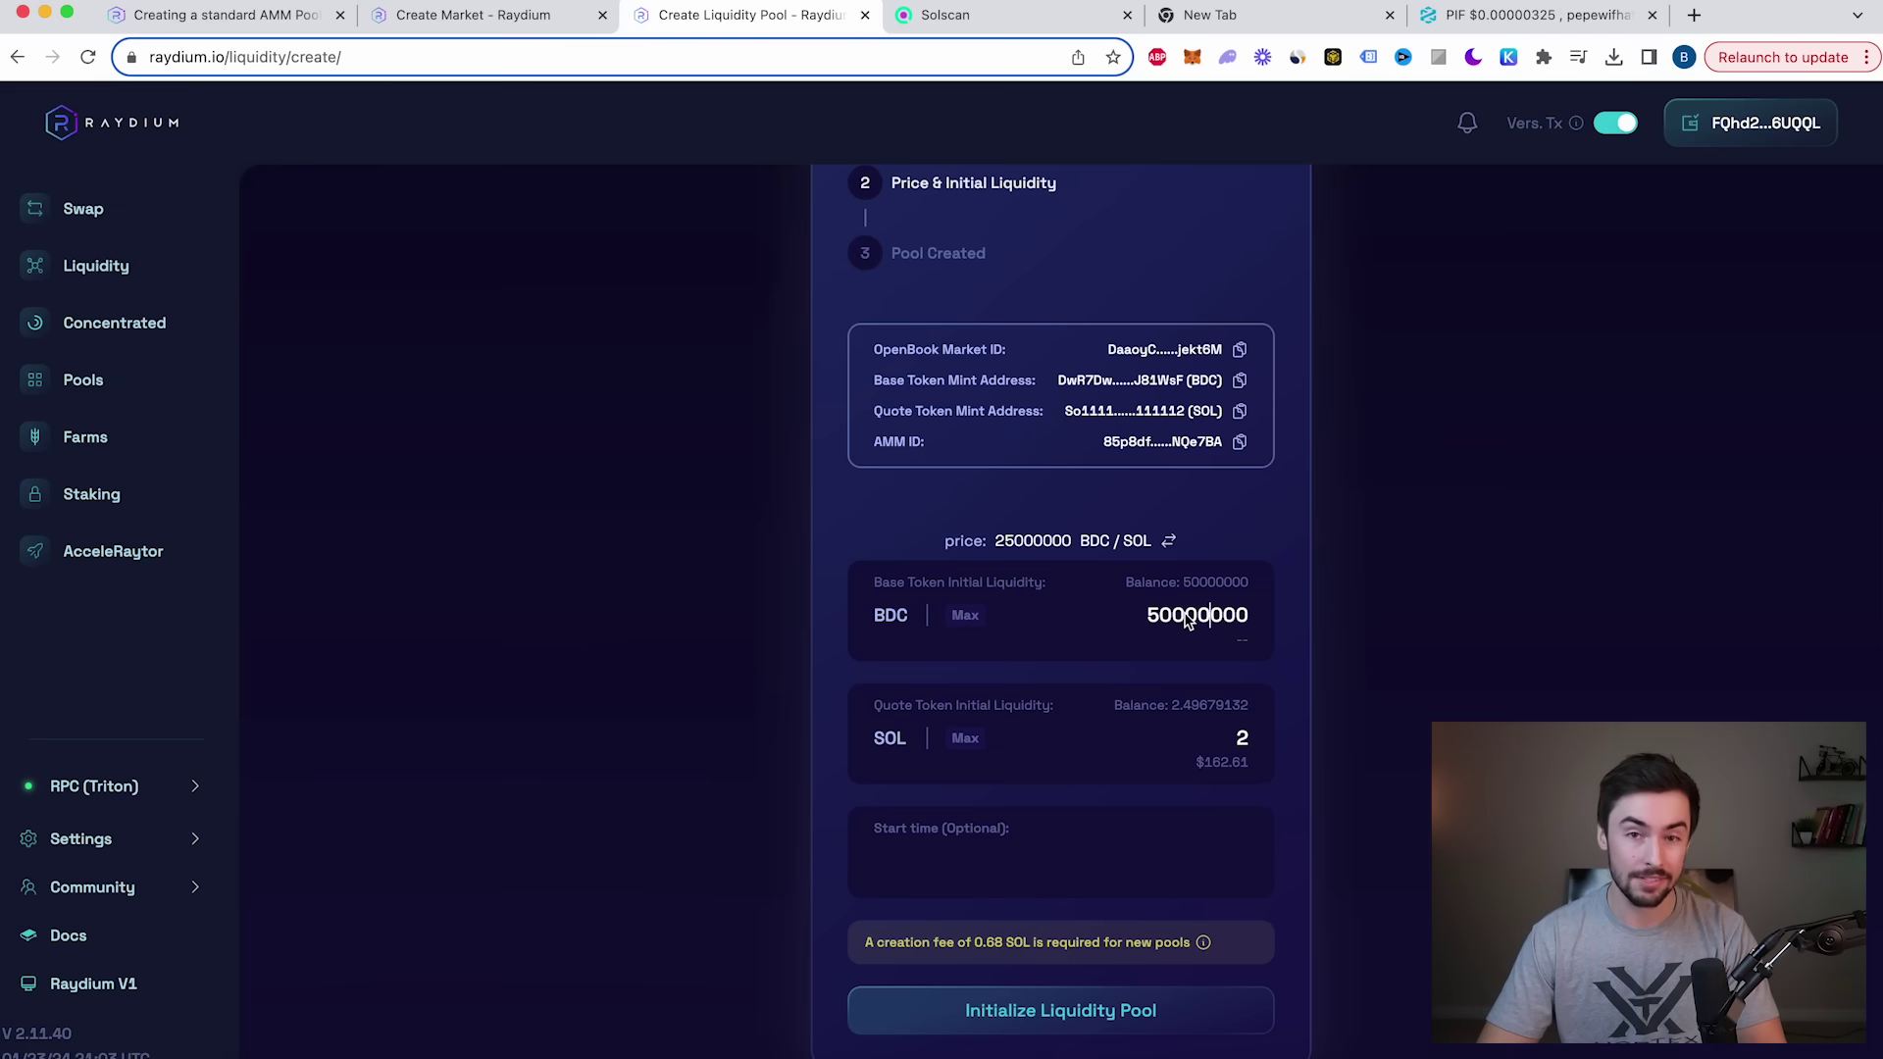
pyautogui.press('BackSpace')
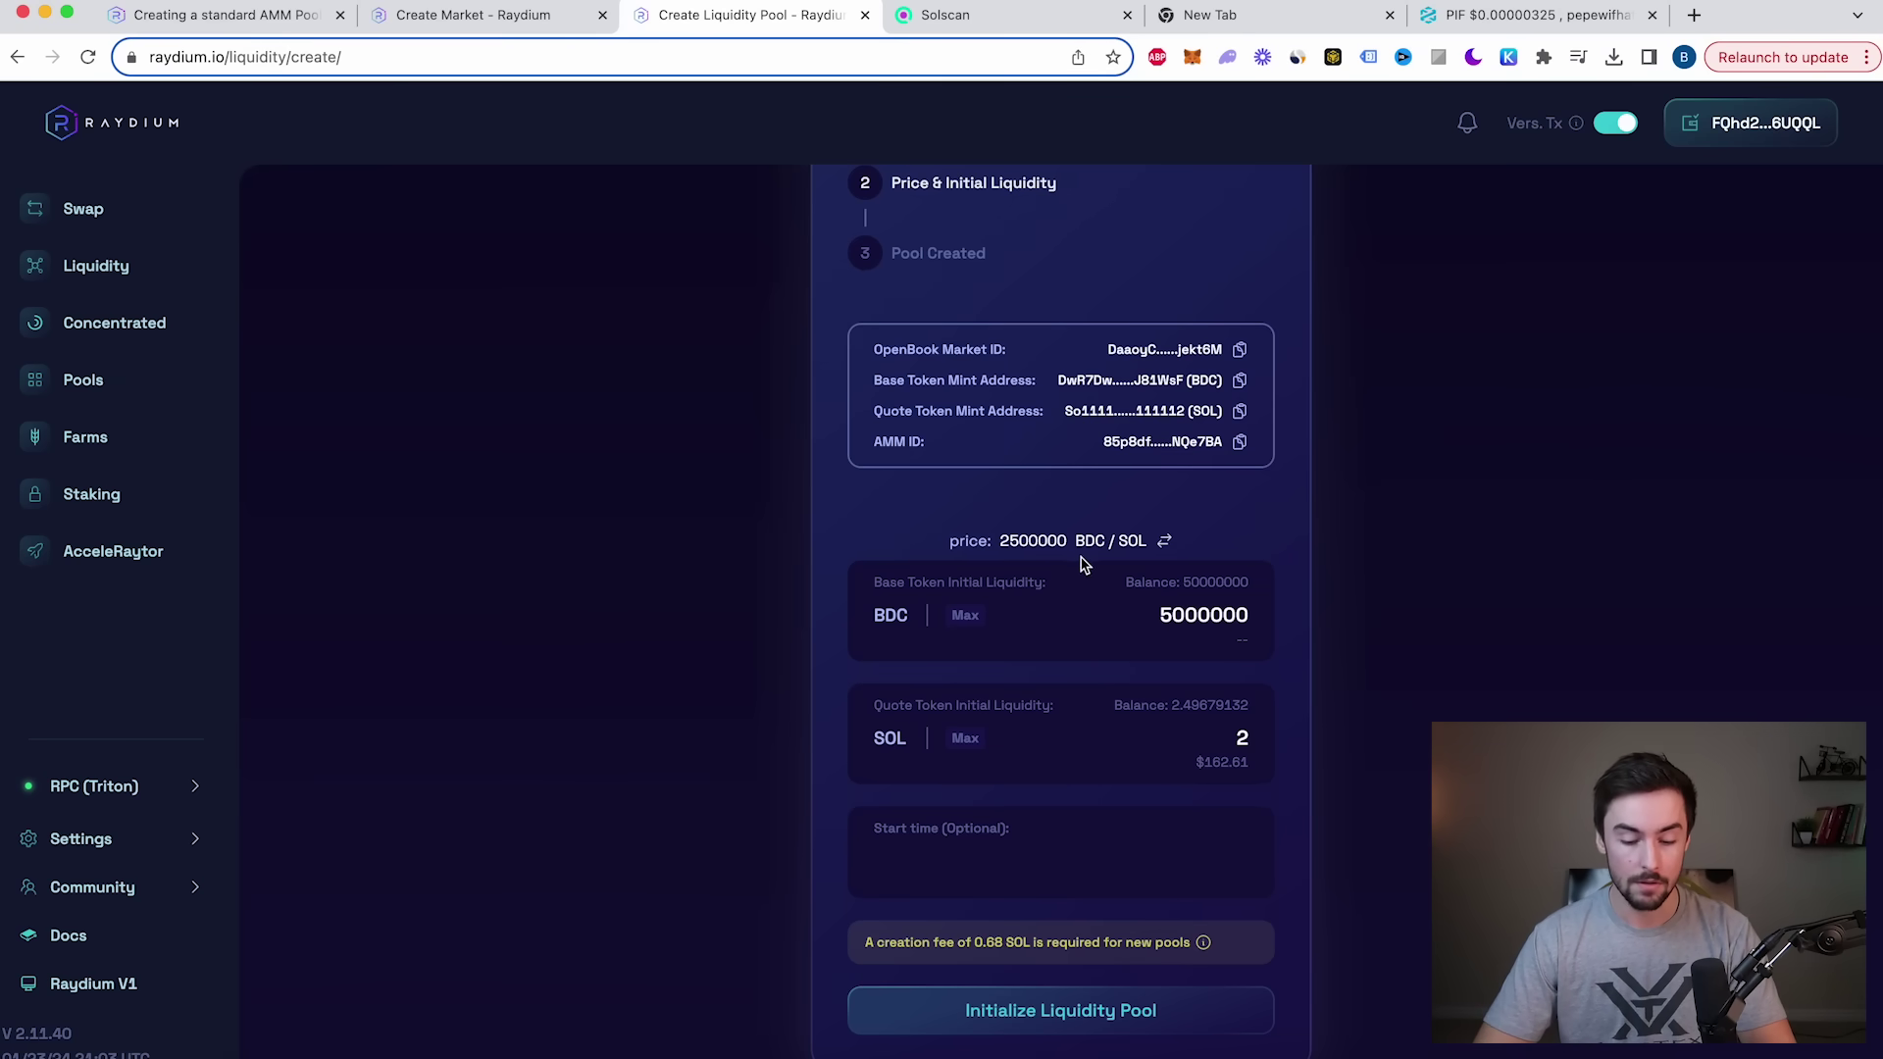
pyautogui.doubleClick(1203, 624)
pyautogui.write('10000000')
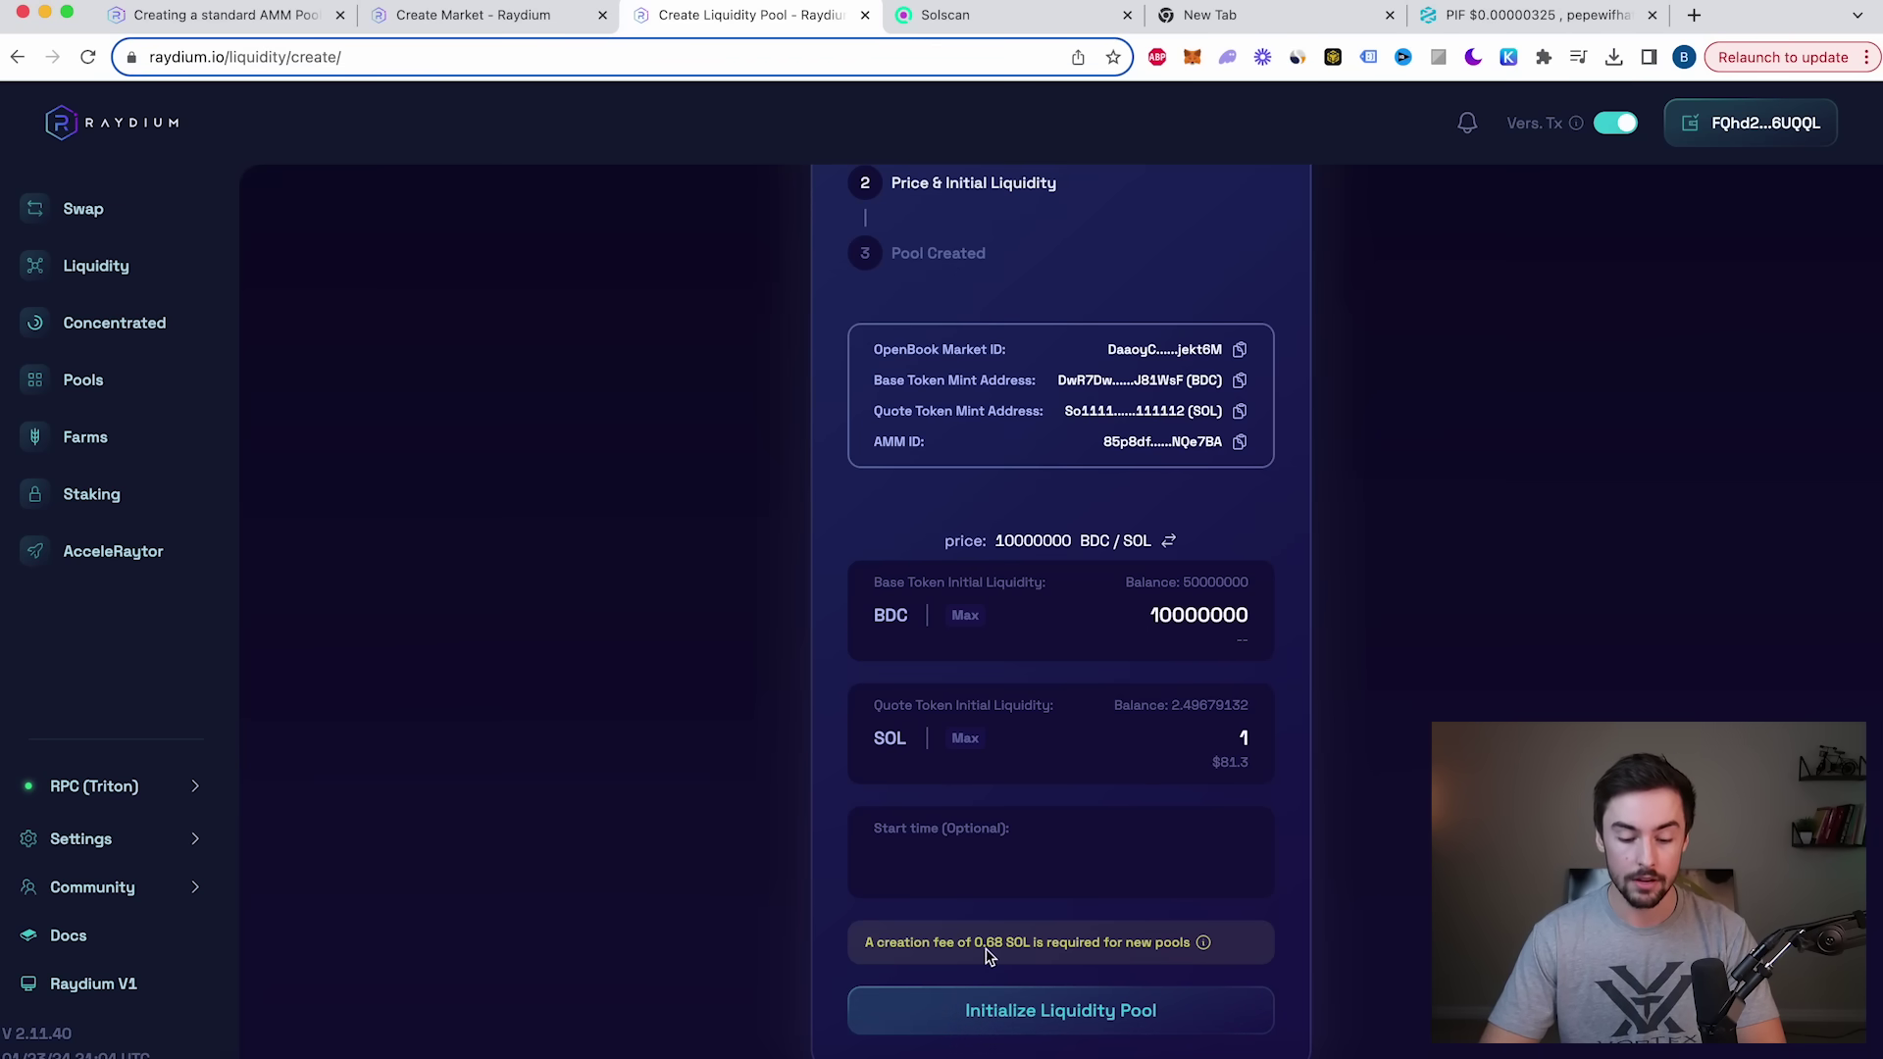
pyautogui.click(1067, 1010)
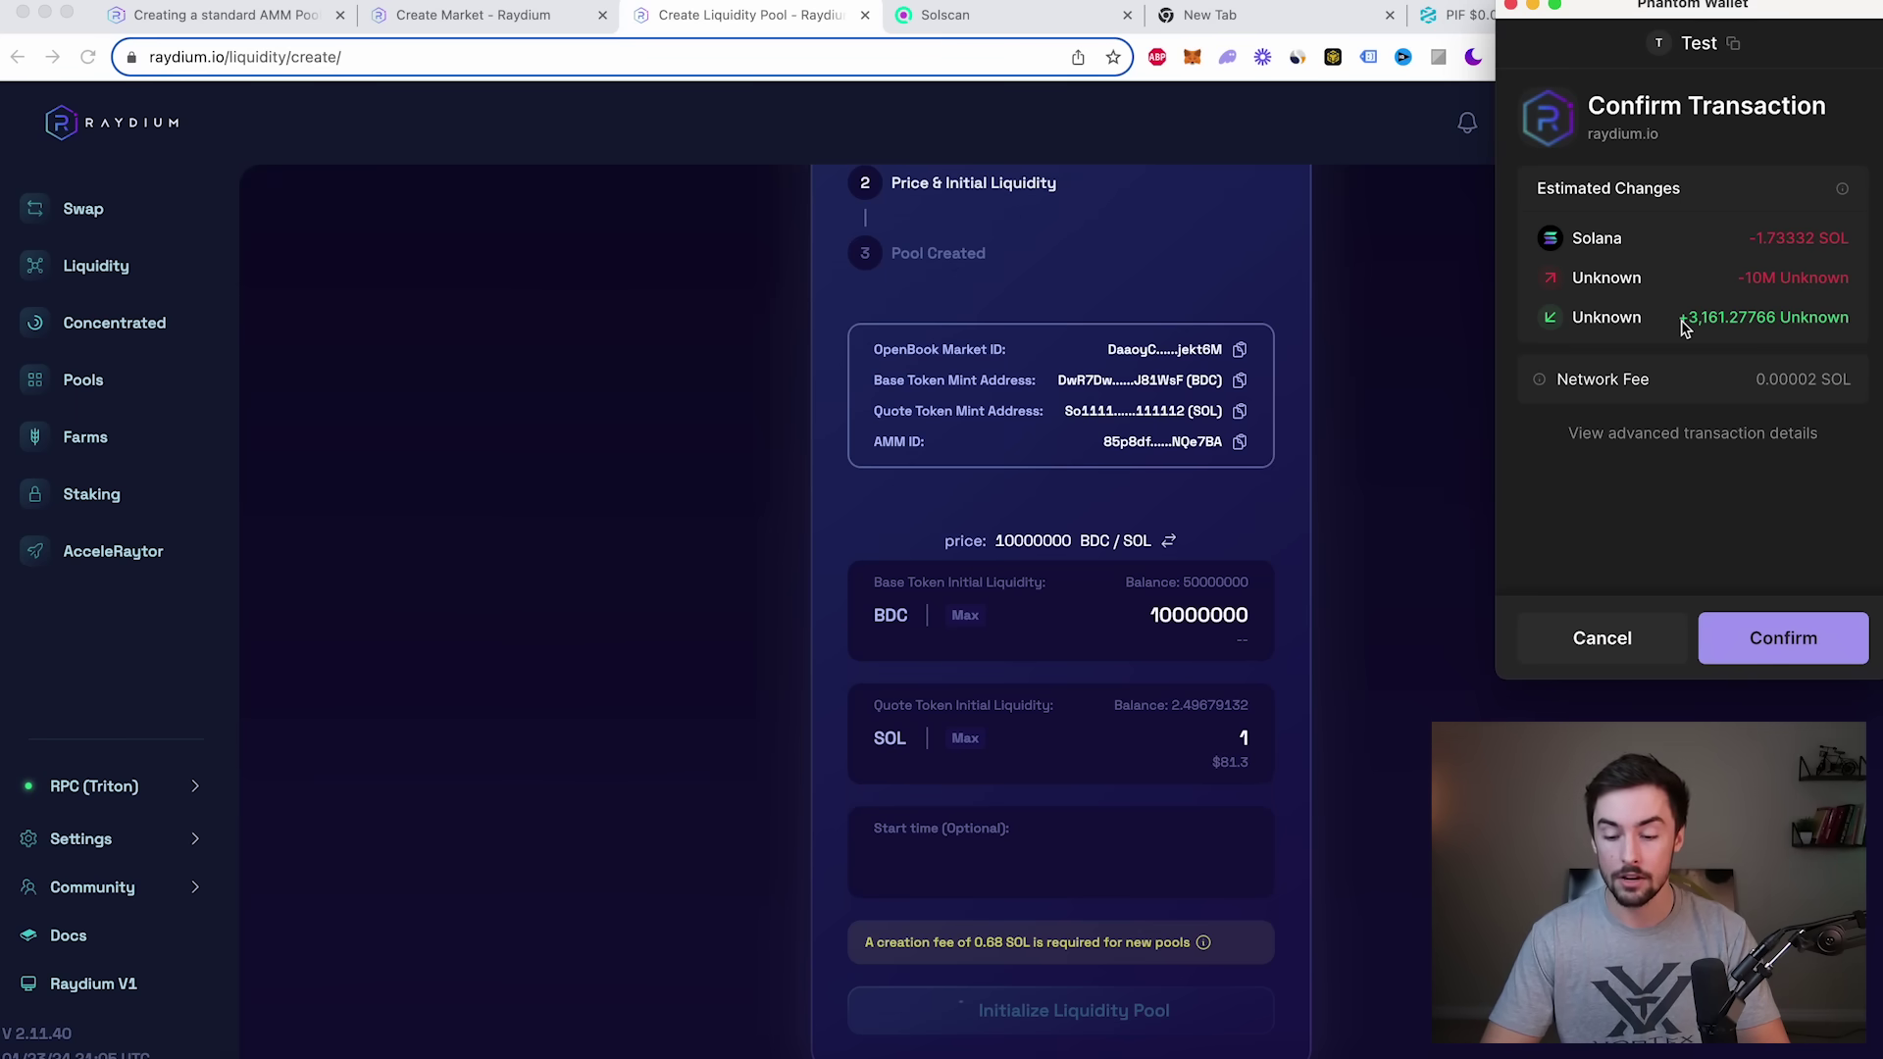
# Step: Confirm the pool creation transaction in Phantom to create the BDC/SOL pool
pyautogui.click(1797, 640)
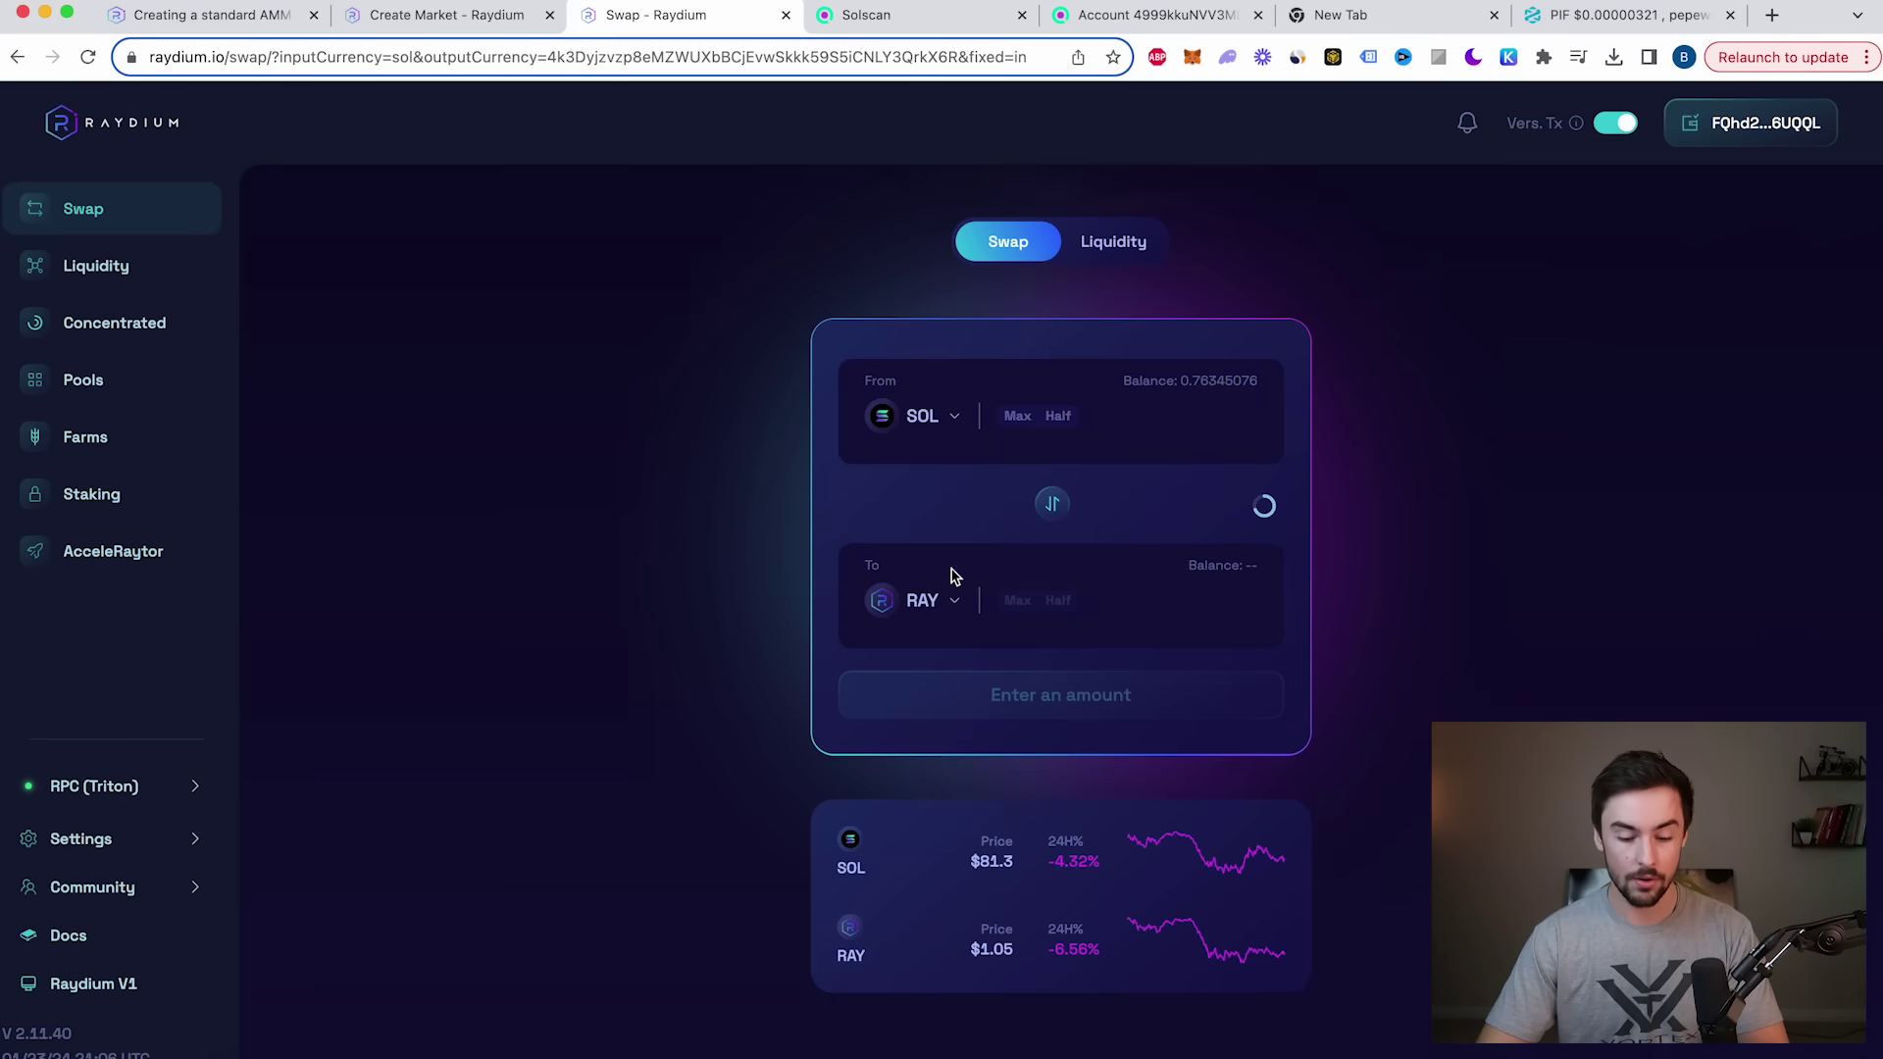
# Step: Copy the BabyDinoCoin mint address from its Solscan token page via the wallet
pyautogui.click(125, 215)
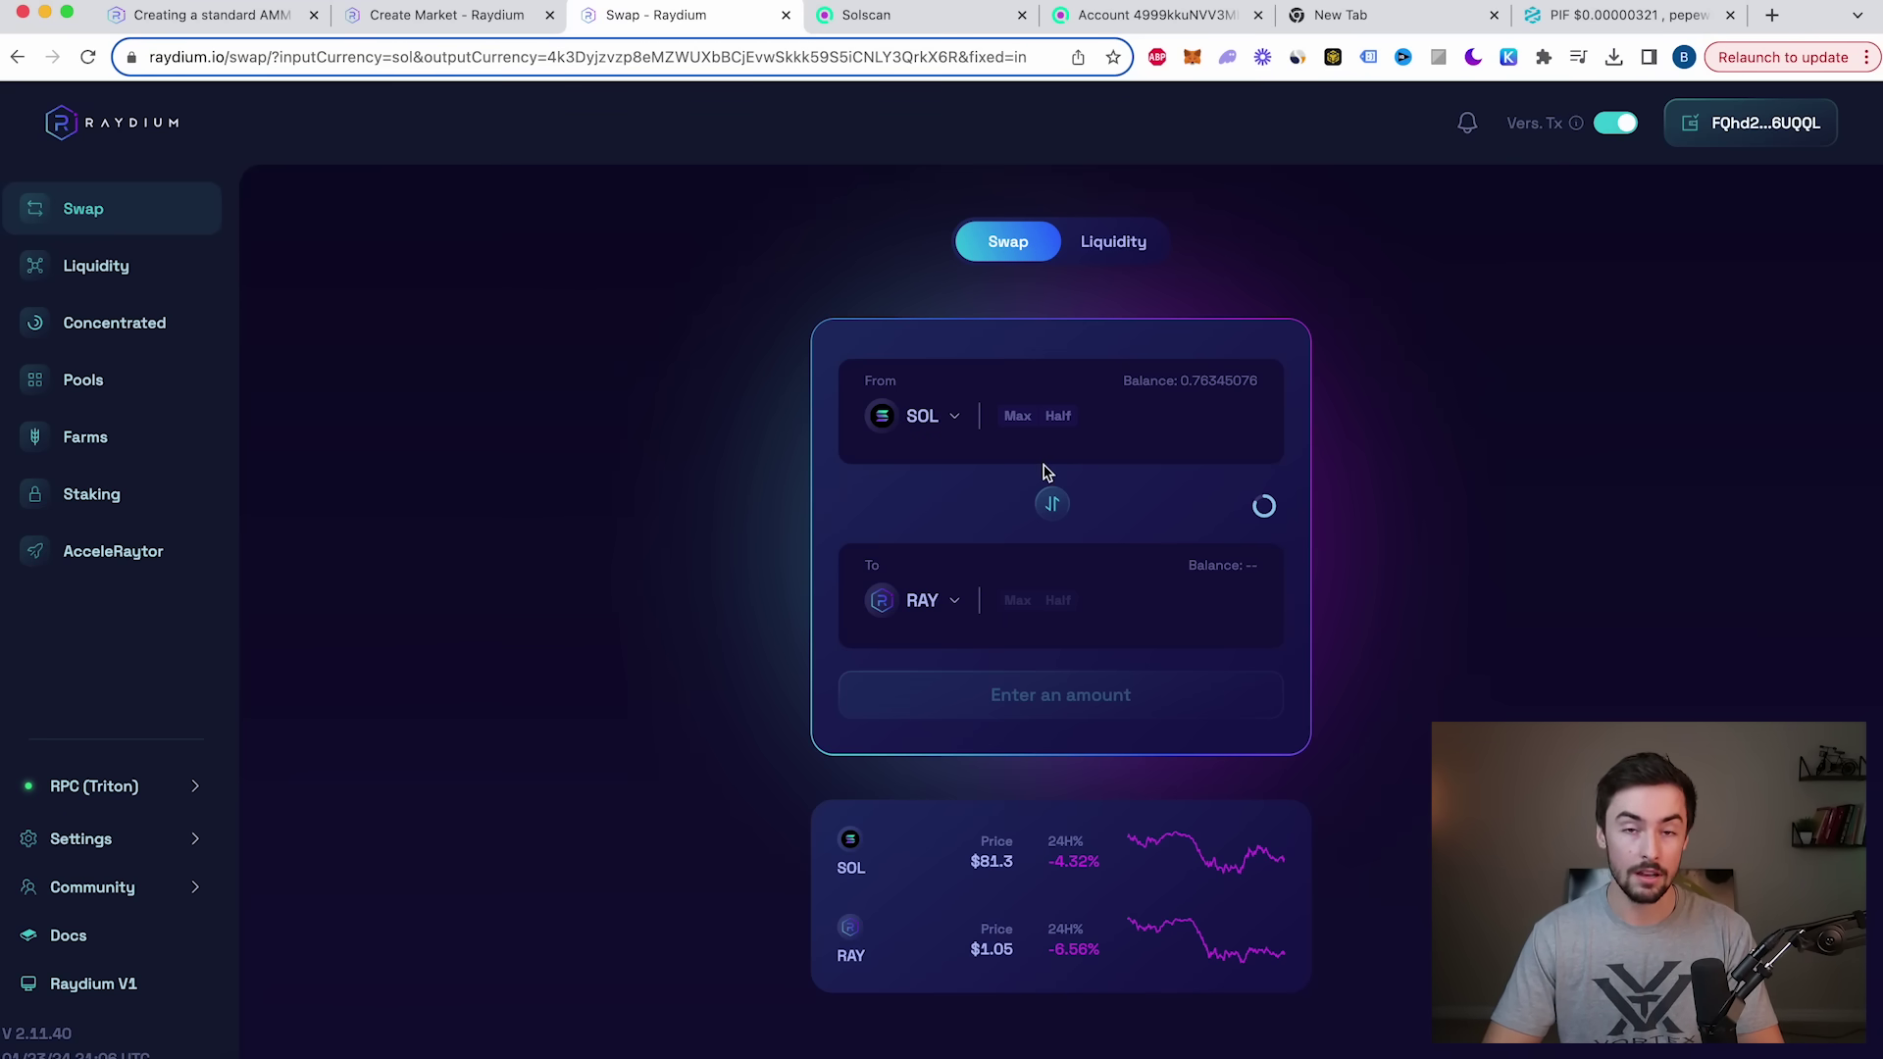
pyautogui.click(957, 603)
pyautogui.press('super+v')
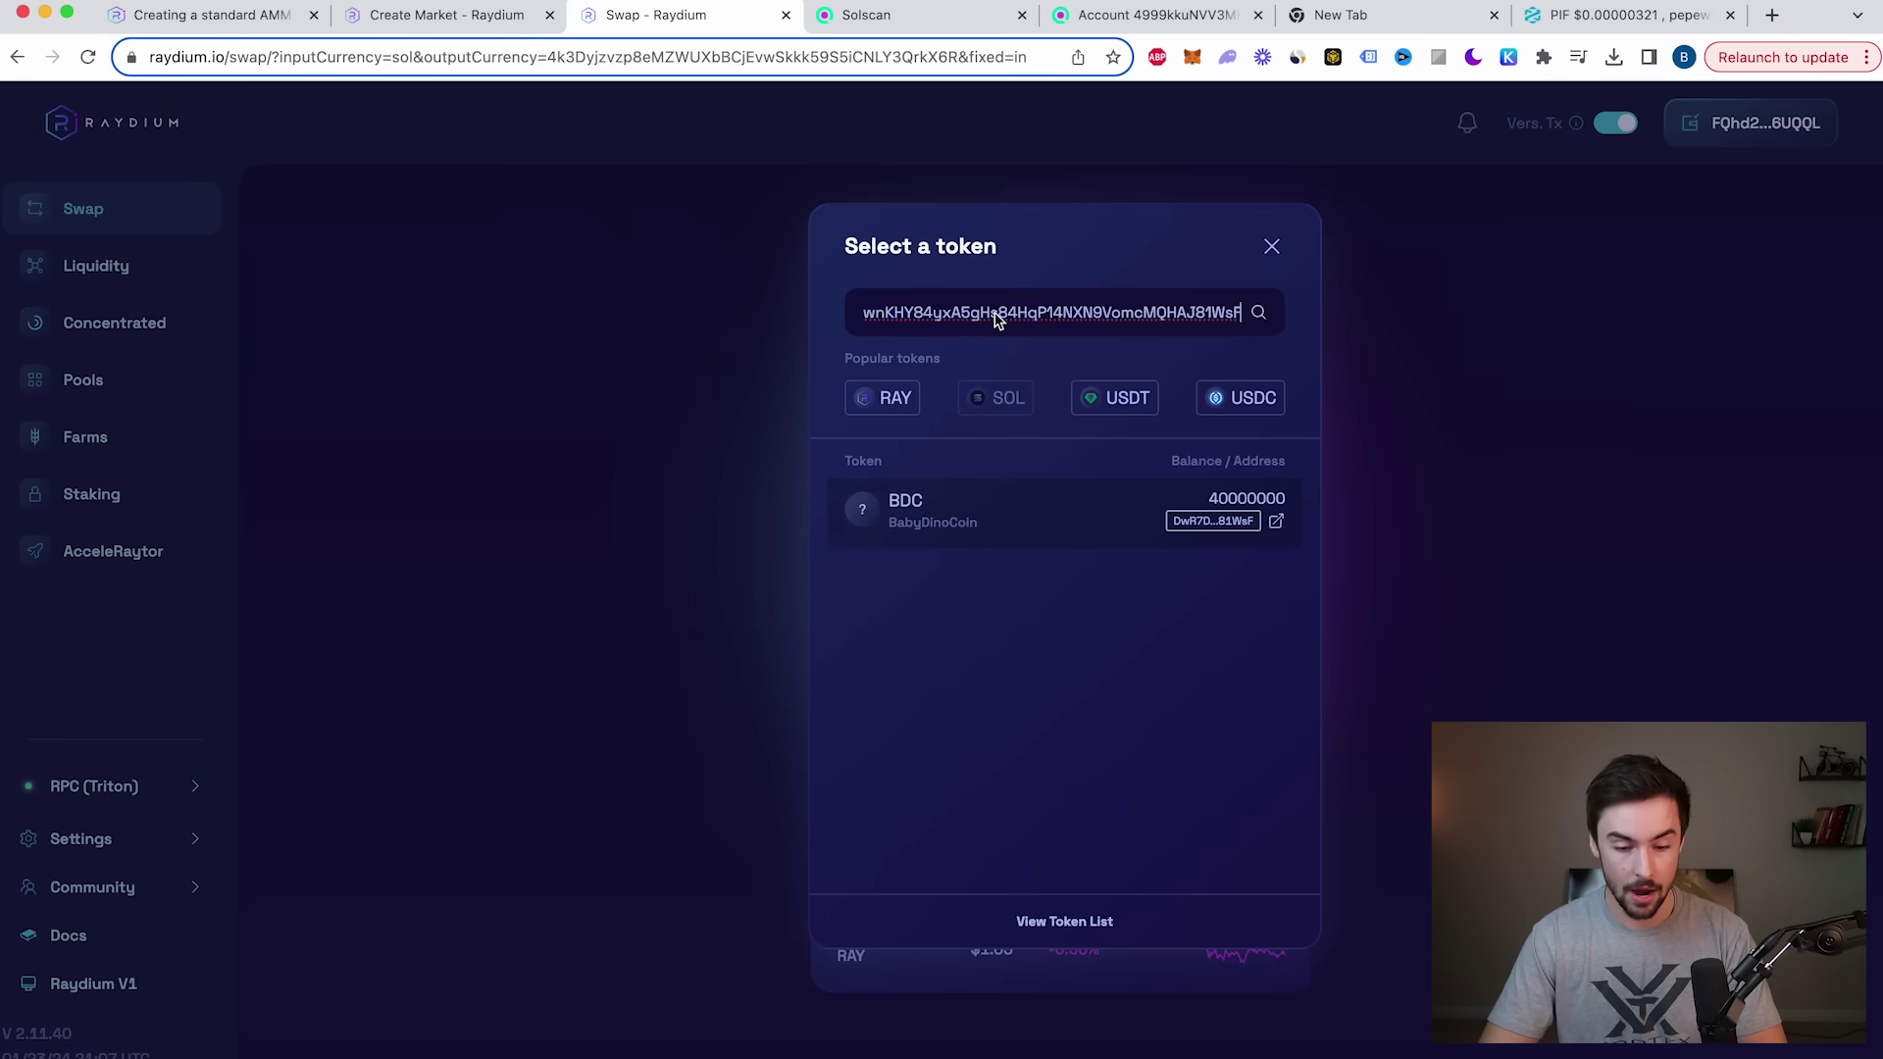
pyautogui.press('super+5')
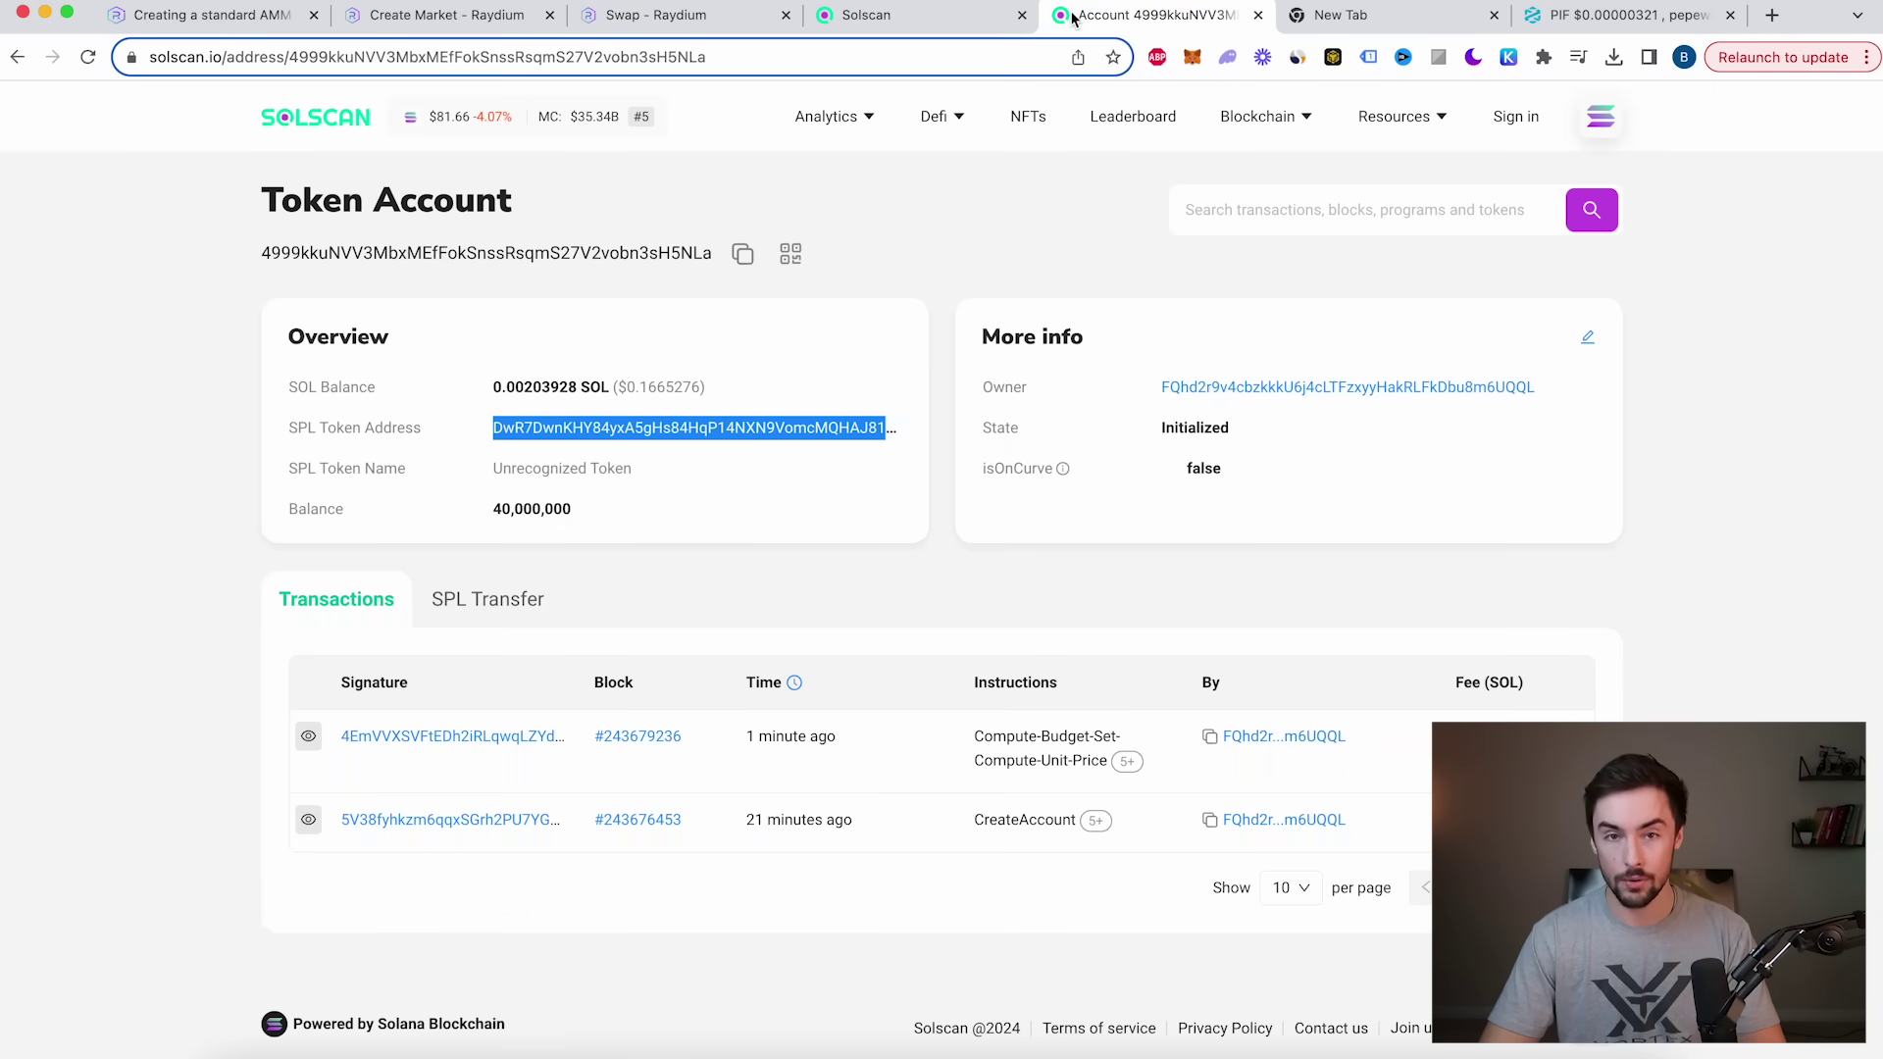
pyautogui.click(1227, 57)
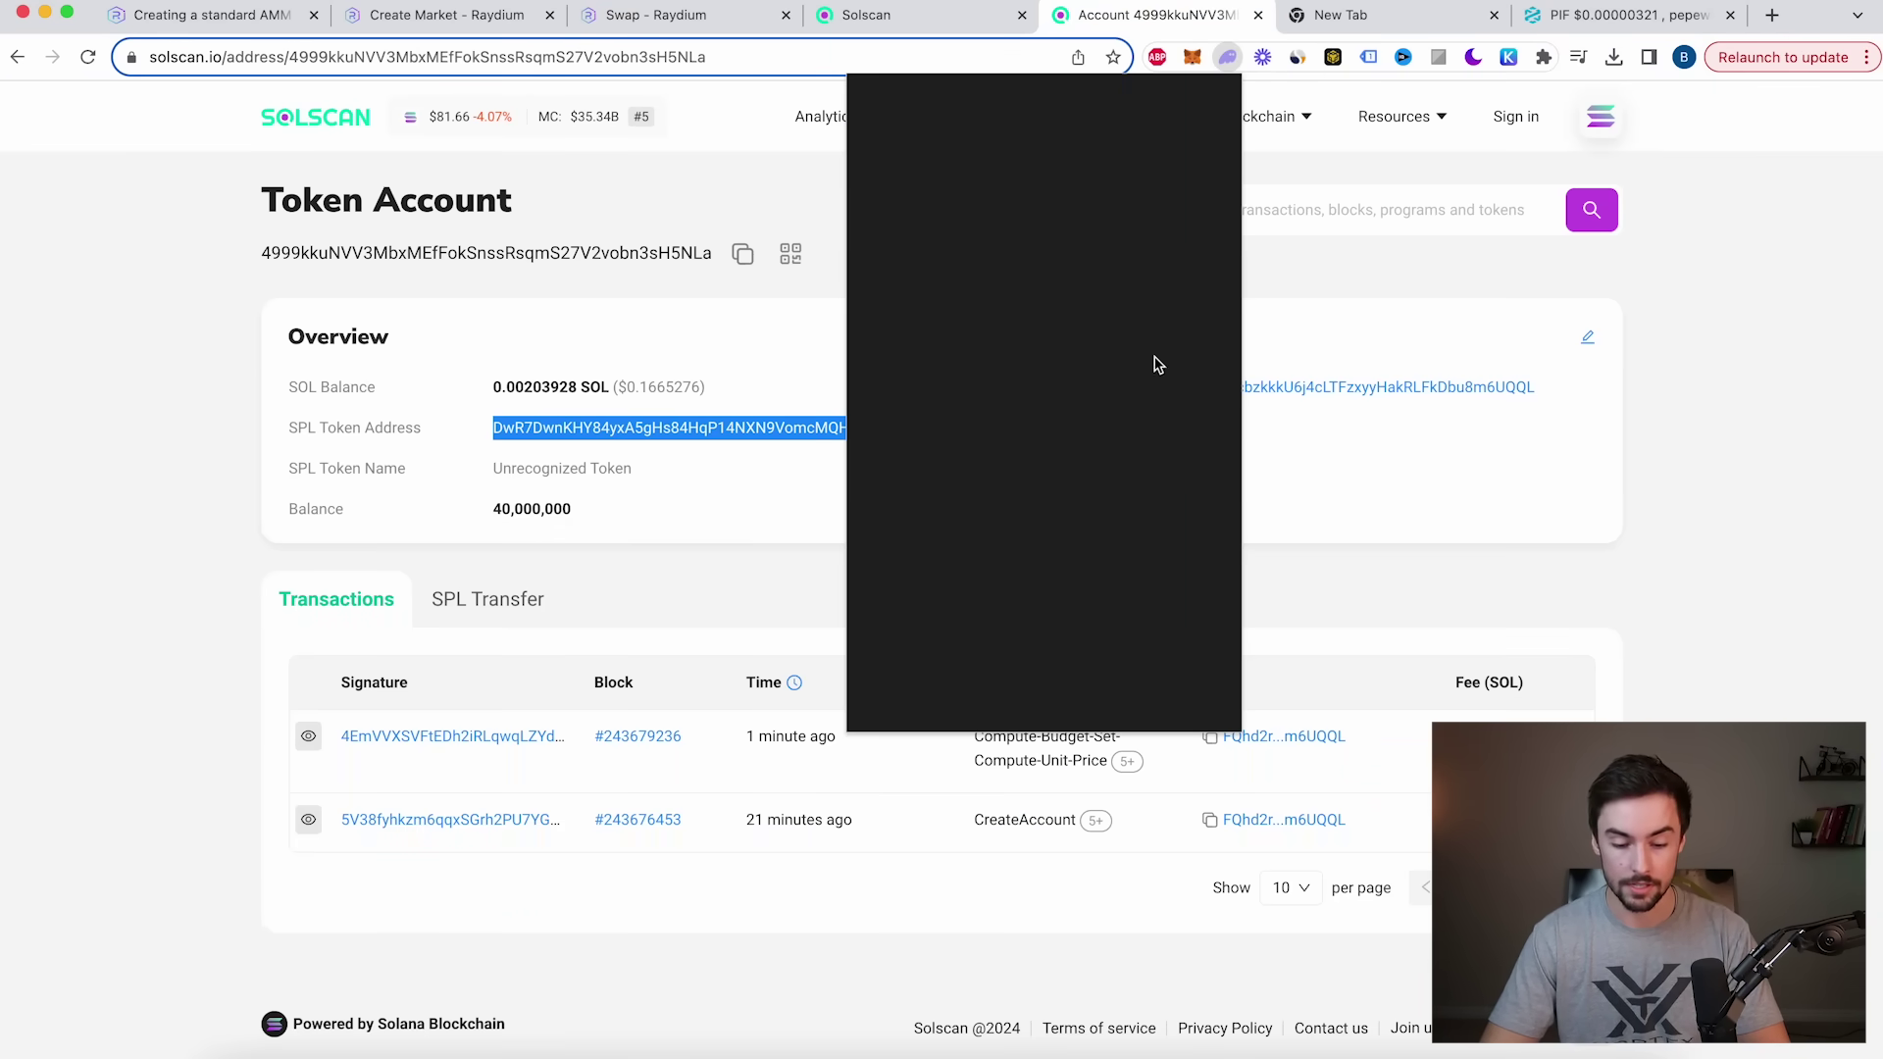
pyautogui.scroll(-3, 1154, 479)
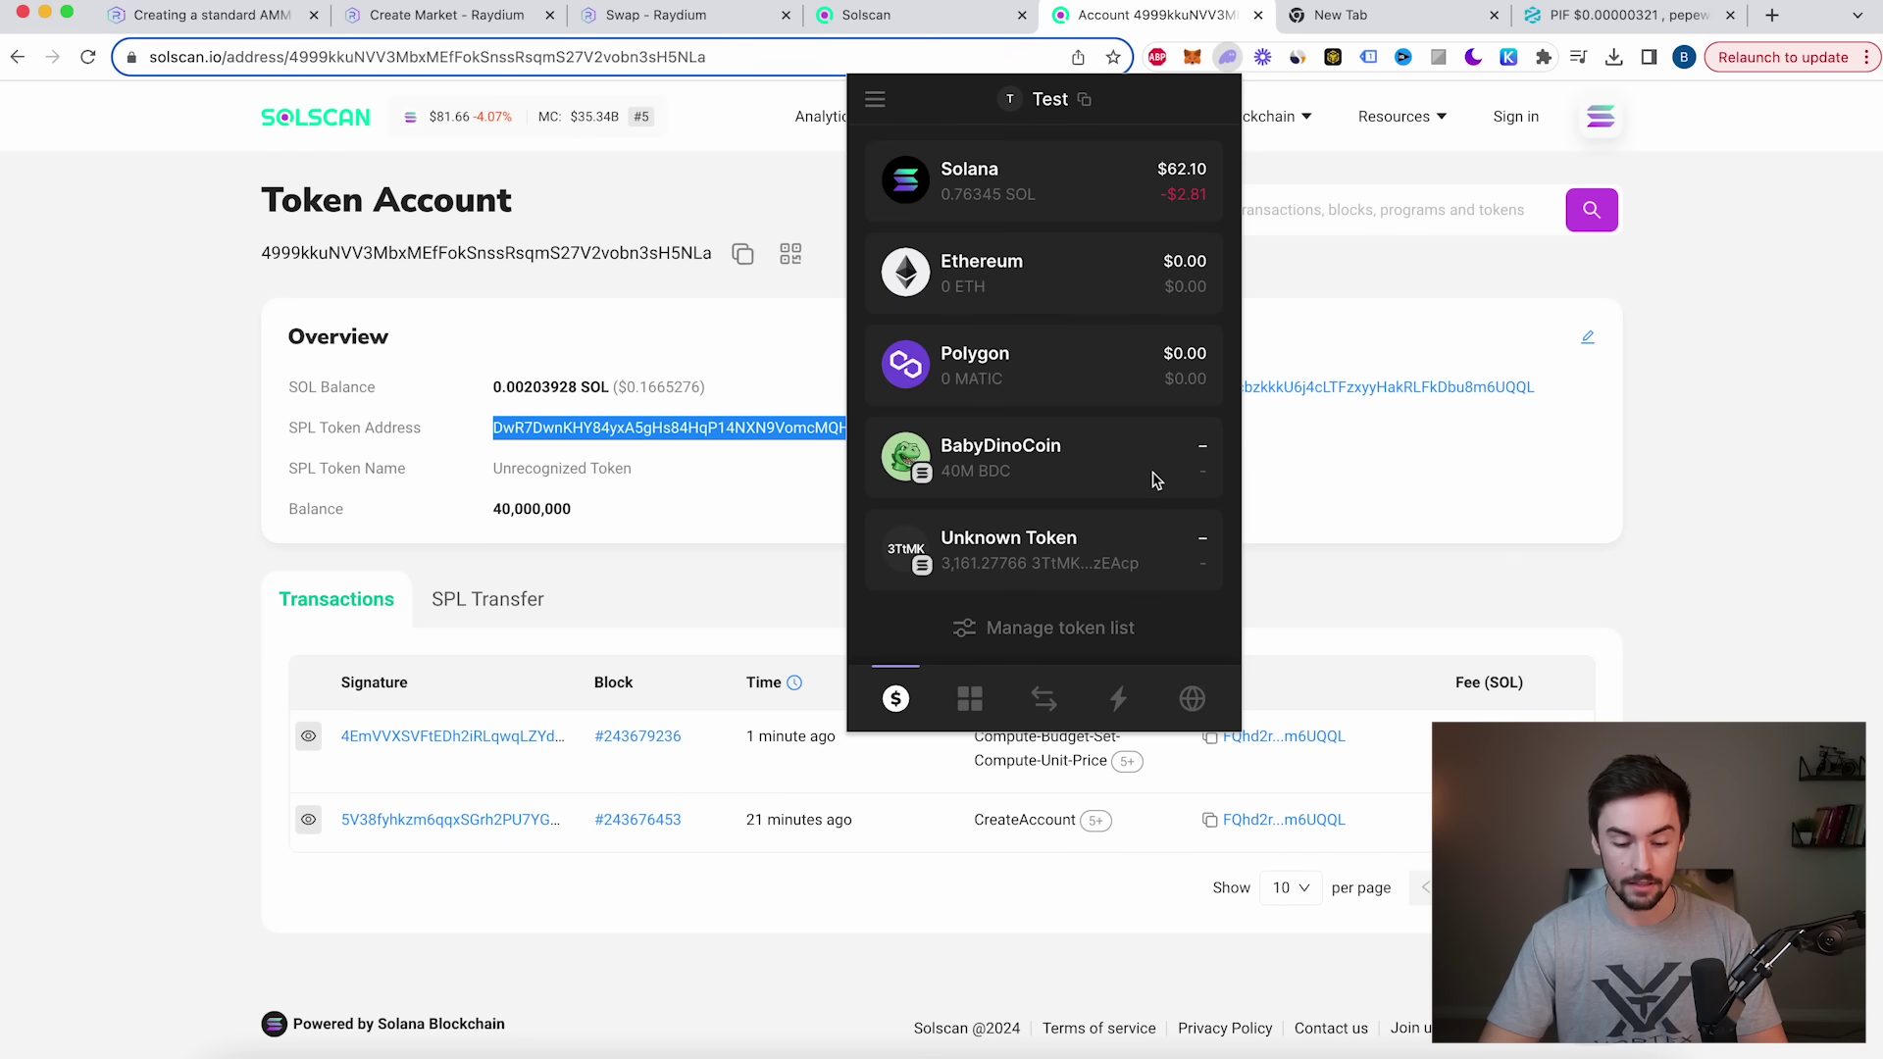
pyautogui.click(1026, 485)
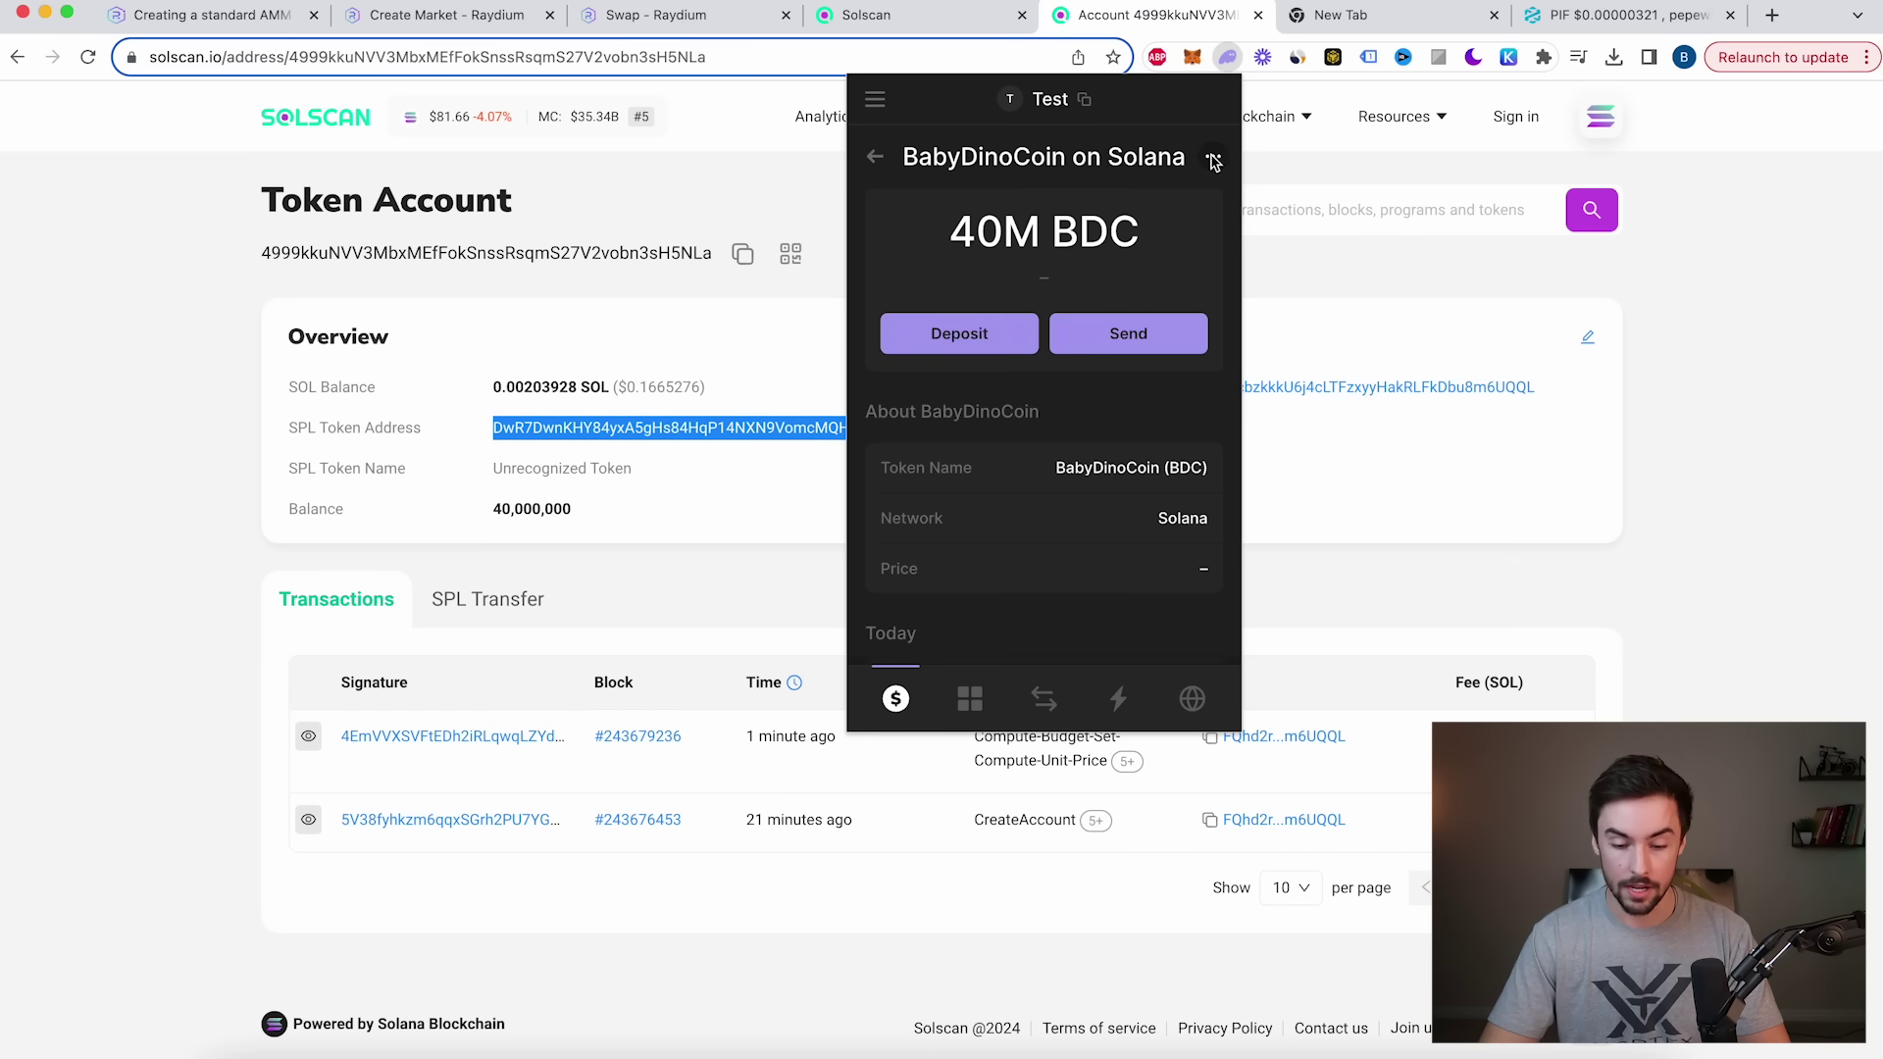
pyautogui.click(1215, 159)
pyautogui.click(1046, 203)
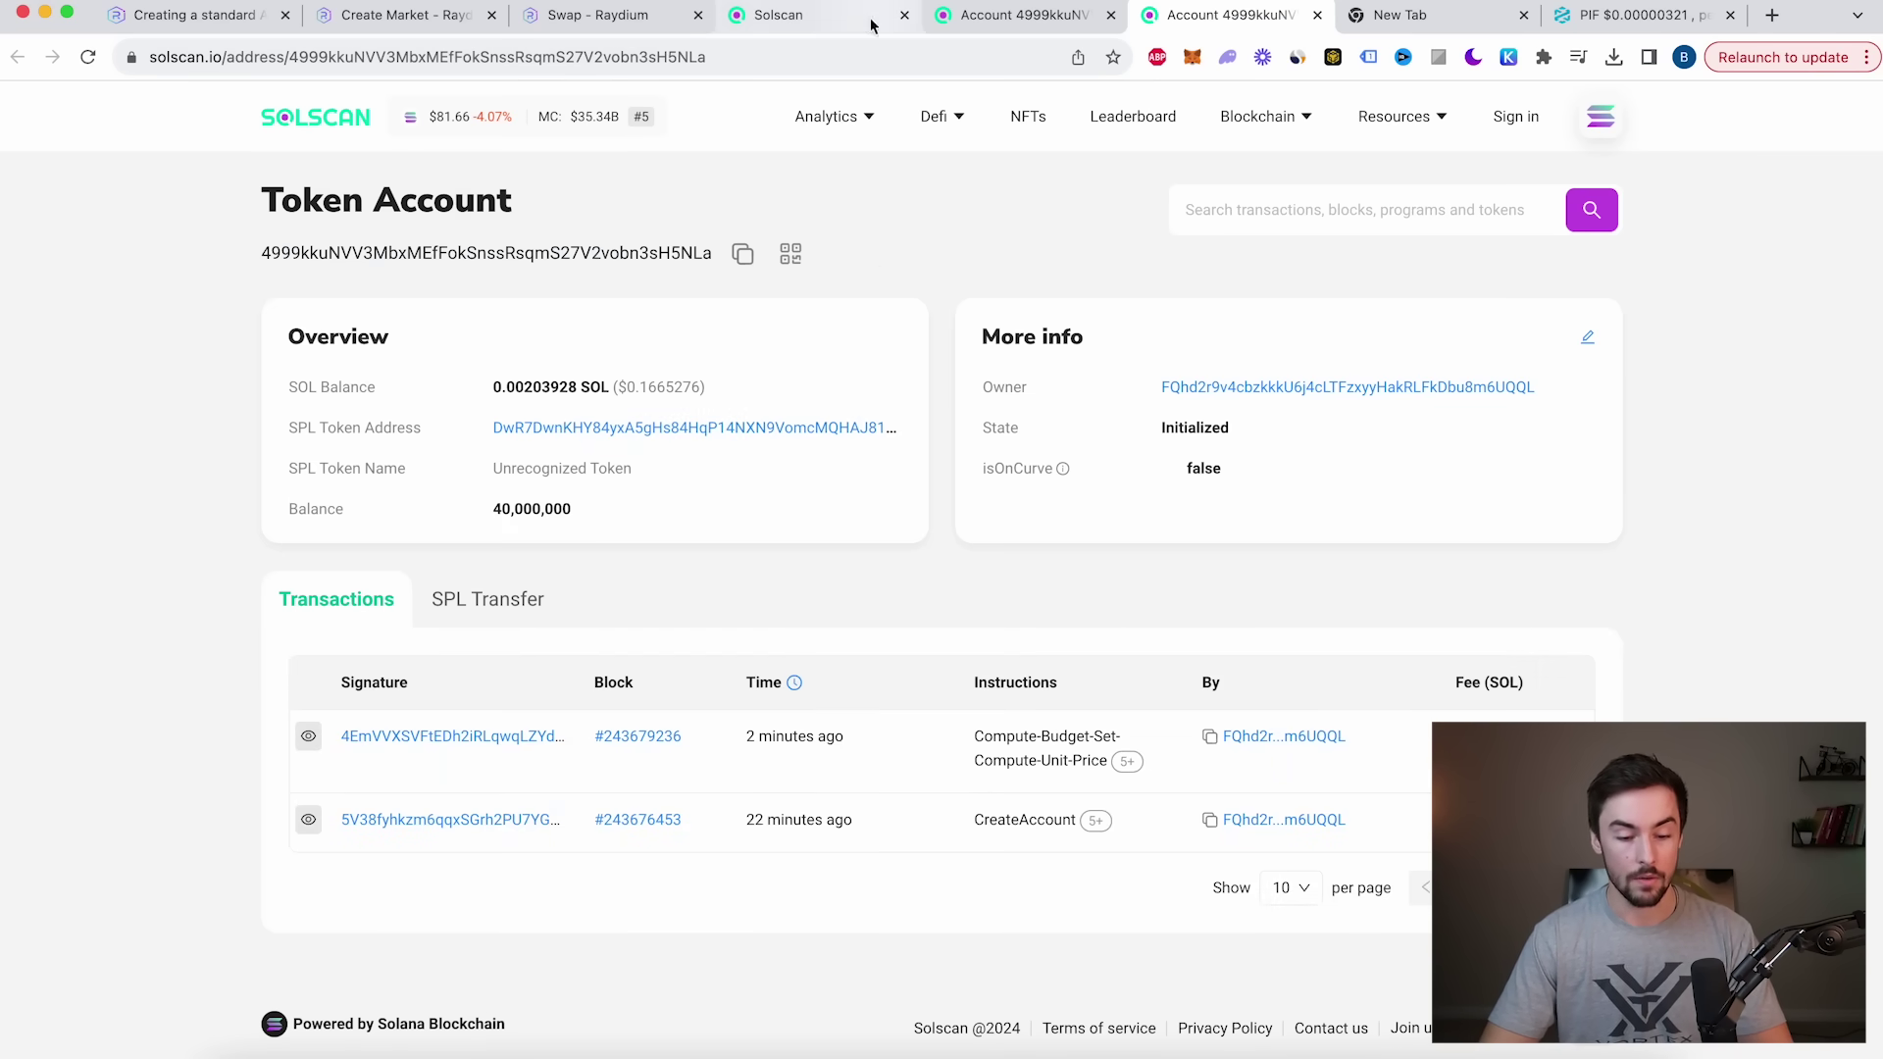
pyautogui.rightClick(810, 426)
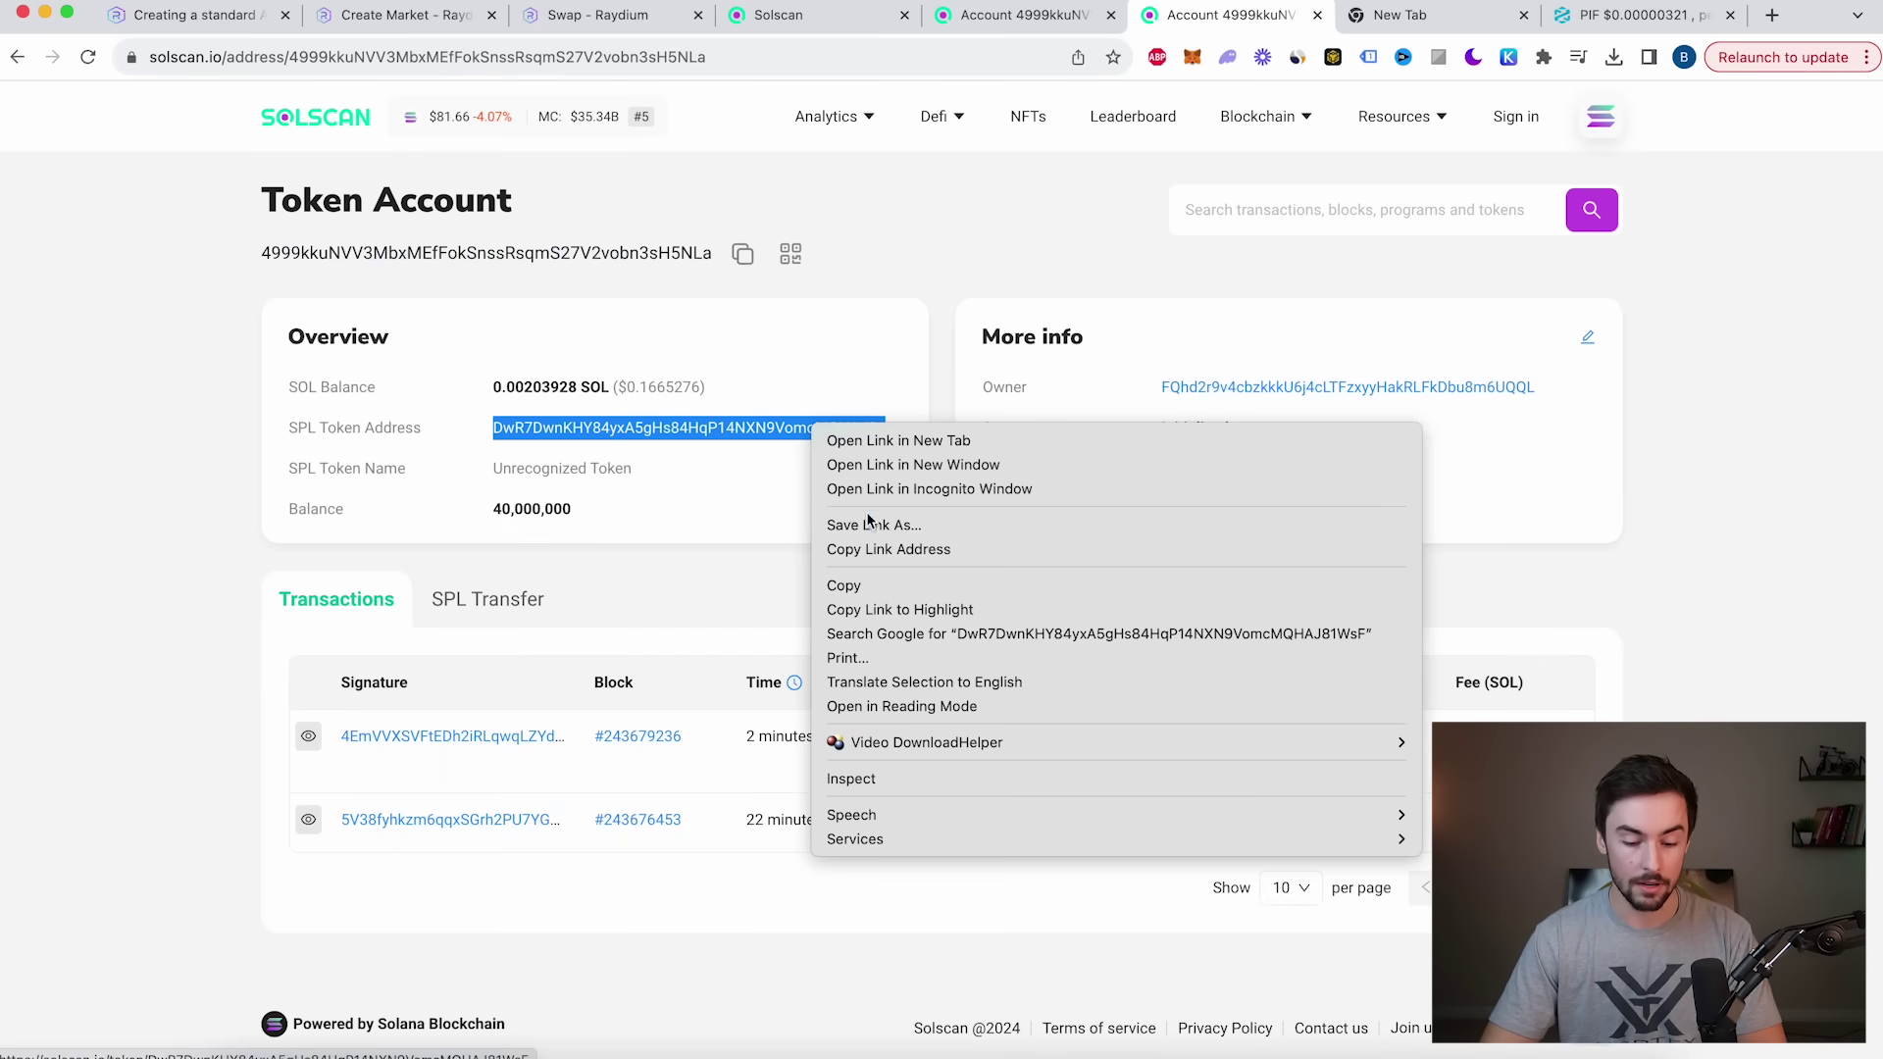
pyautogui.click(865, 585)
# Step: Paste the BDC mint address into the swap's To token search and select BabyDinoCoin
pyautogui.click(564, 18)
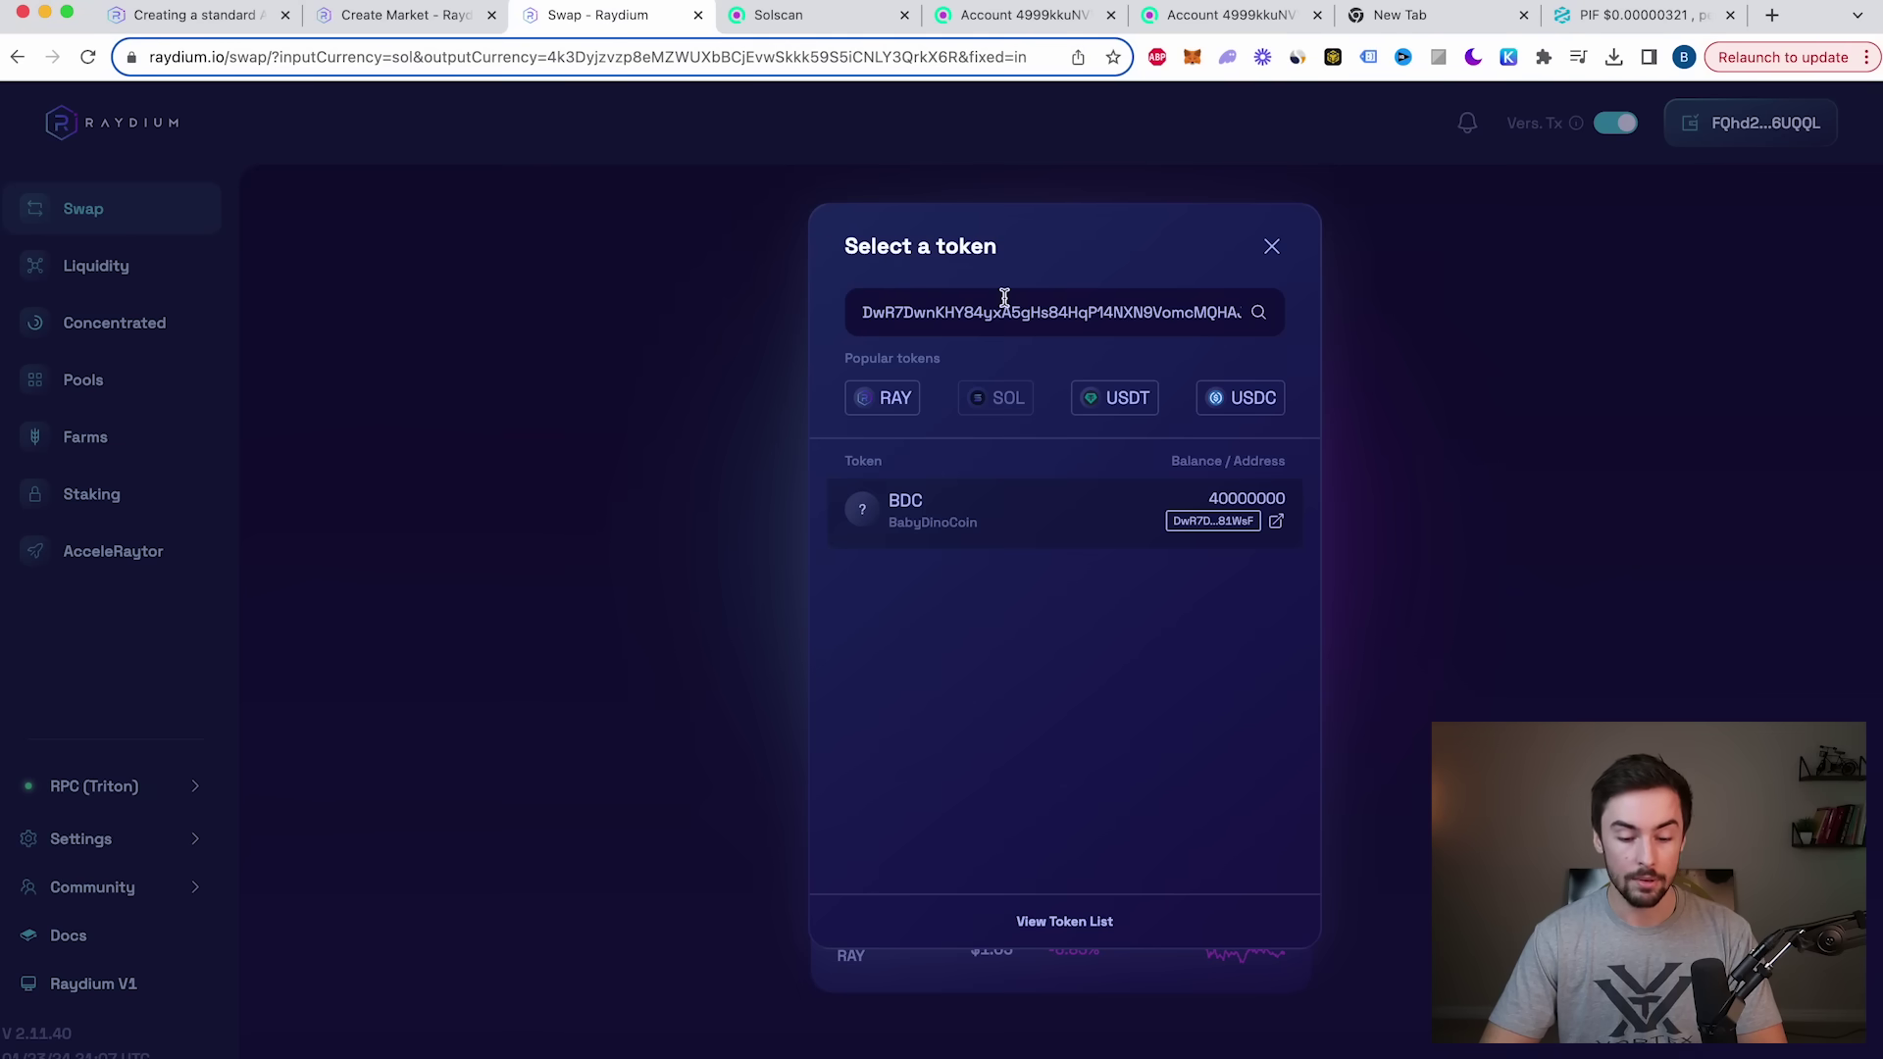
pyautogui.click(1272, 246)
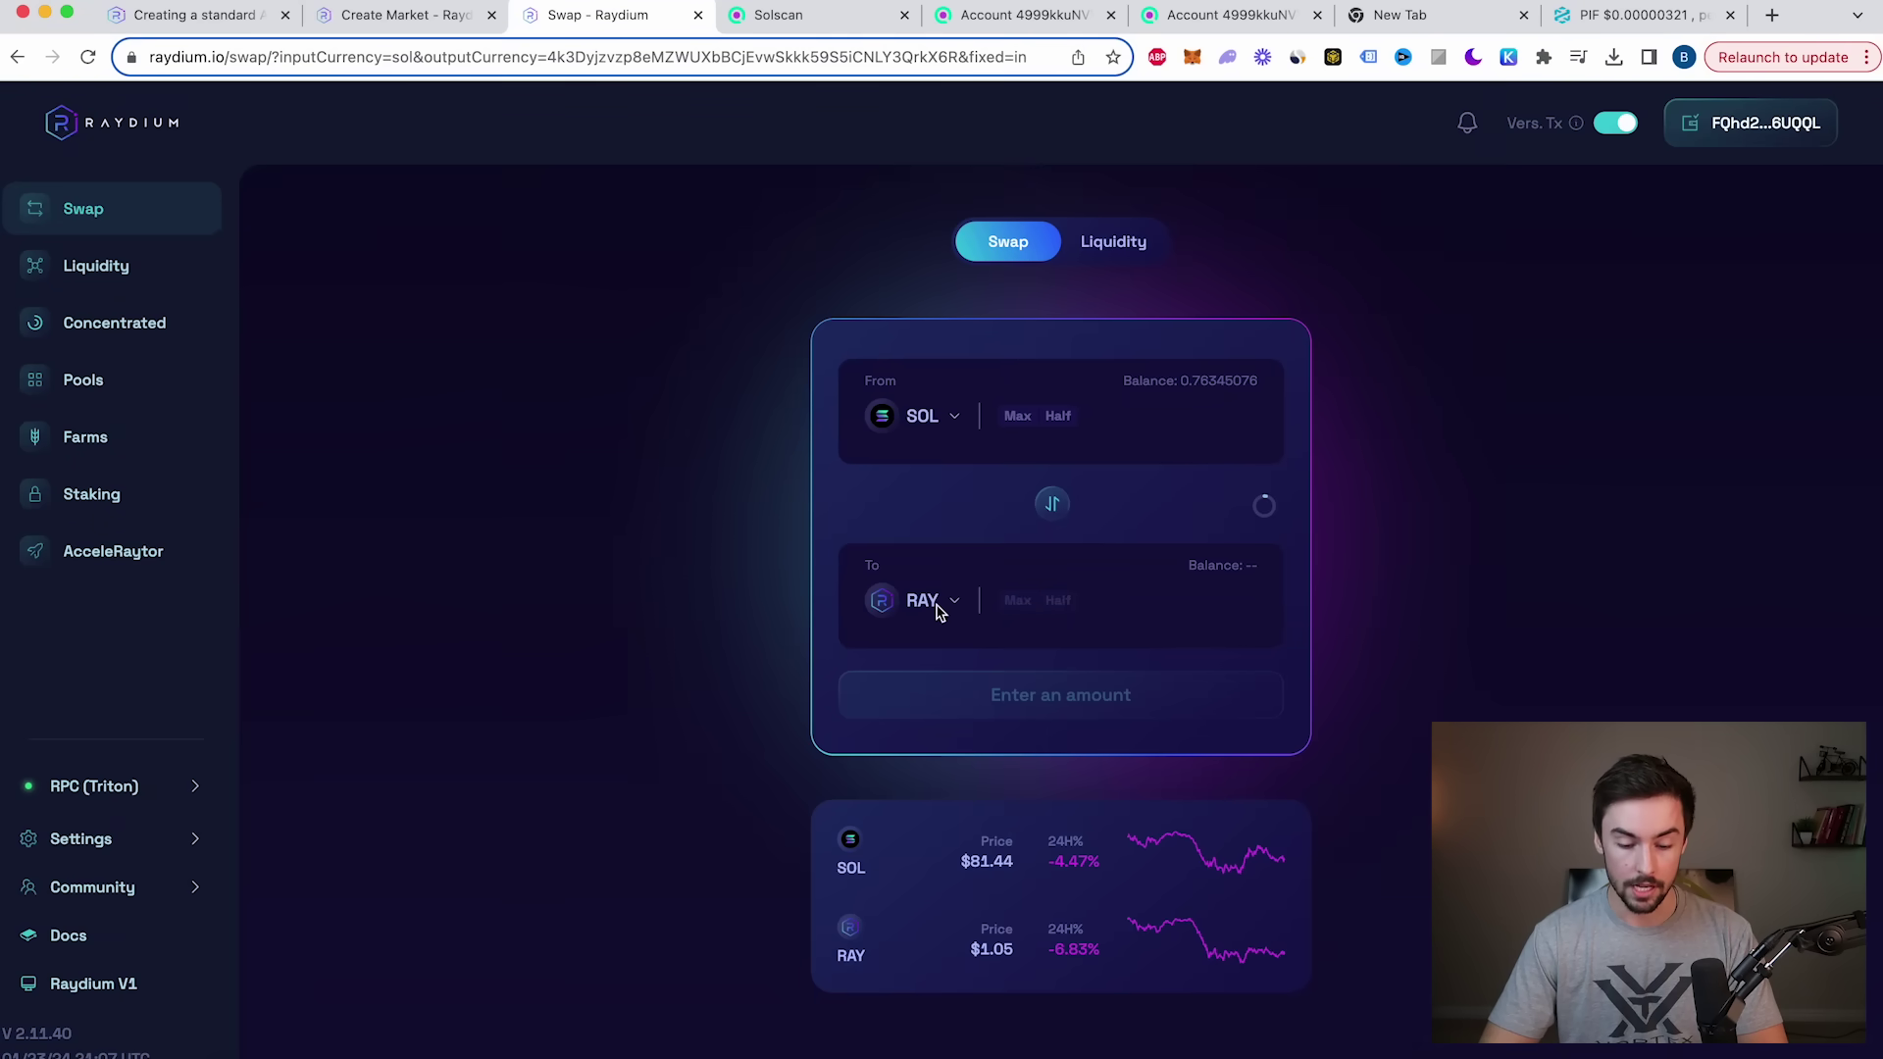
pyautogui.click(936, 610)
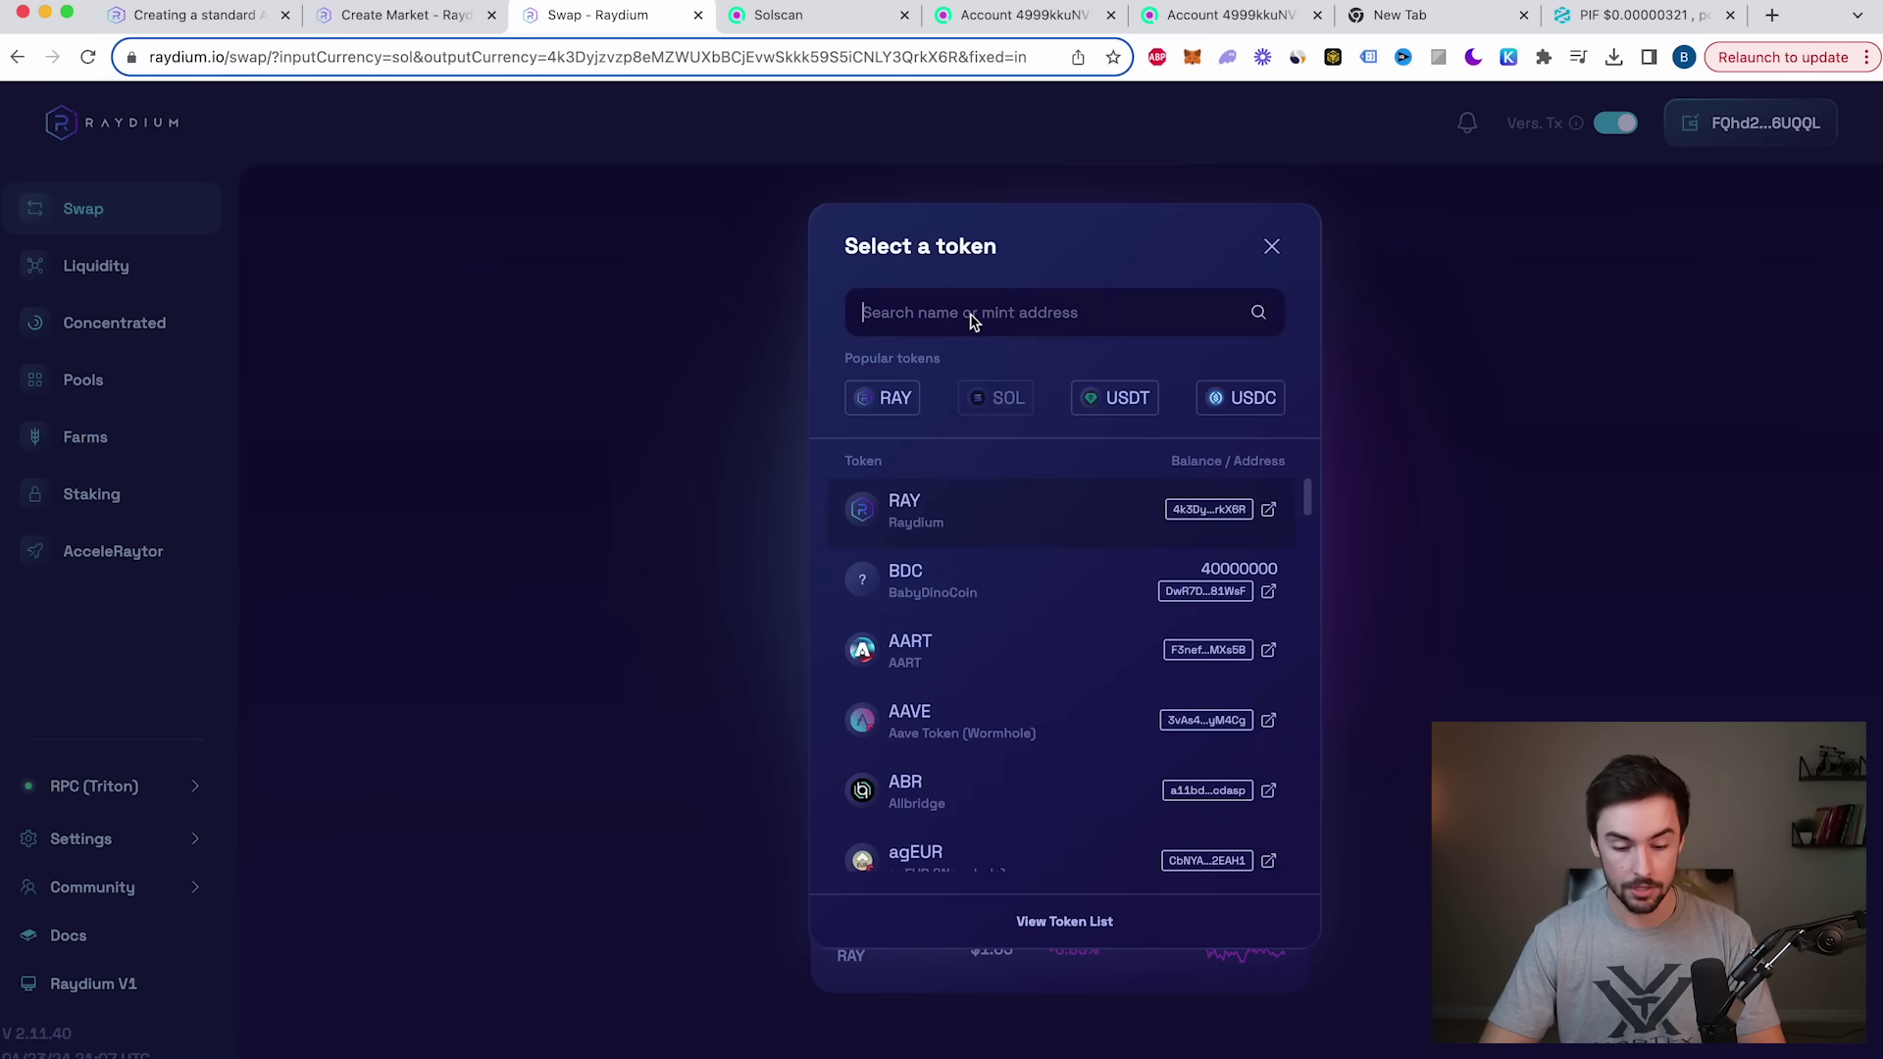
pyautogui.press('super+v')
pyautogui.moveTo(922, 534)
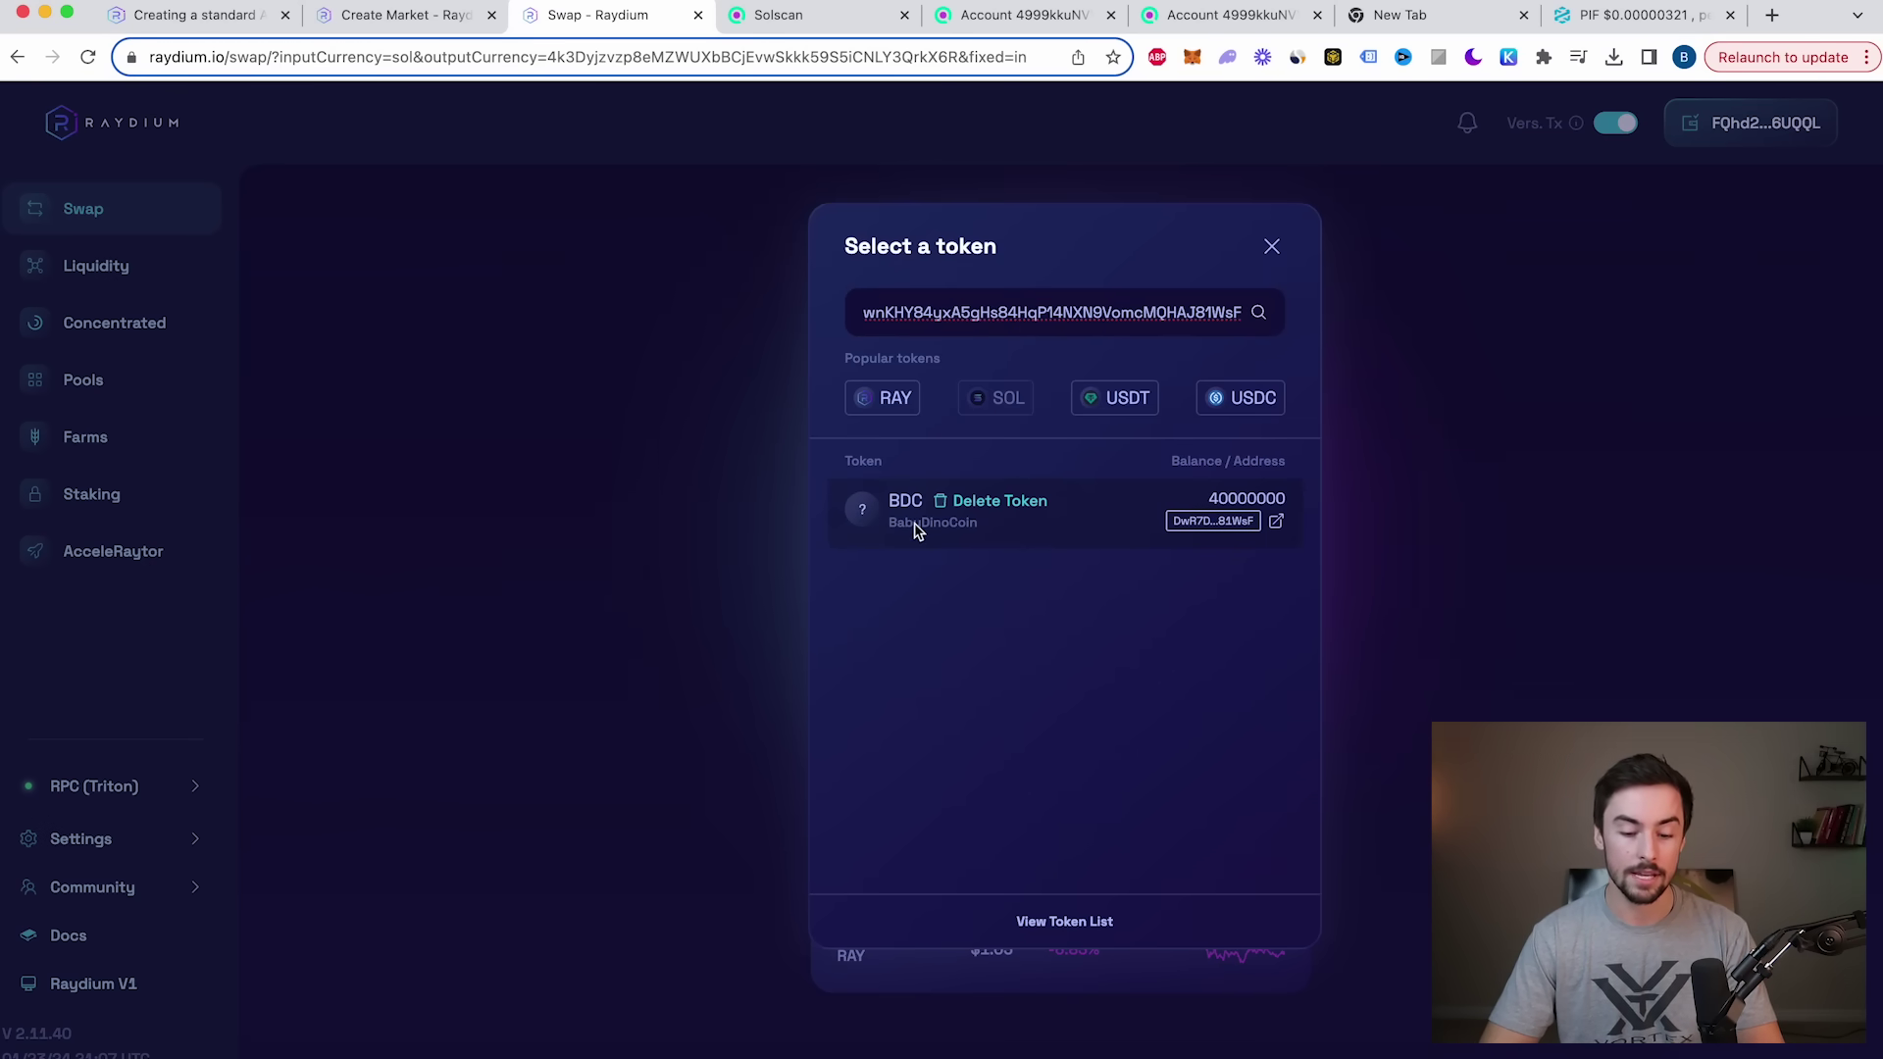
pyautogui.click(1055, 534)
# Step: Confirm the BDC mint and swap 0.1 SOL for about 462873 BDC despite the price impact warning
pyautogui.click(1037, 745)
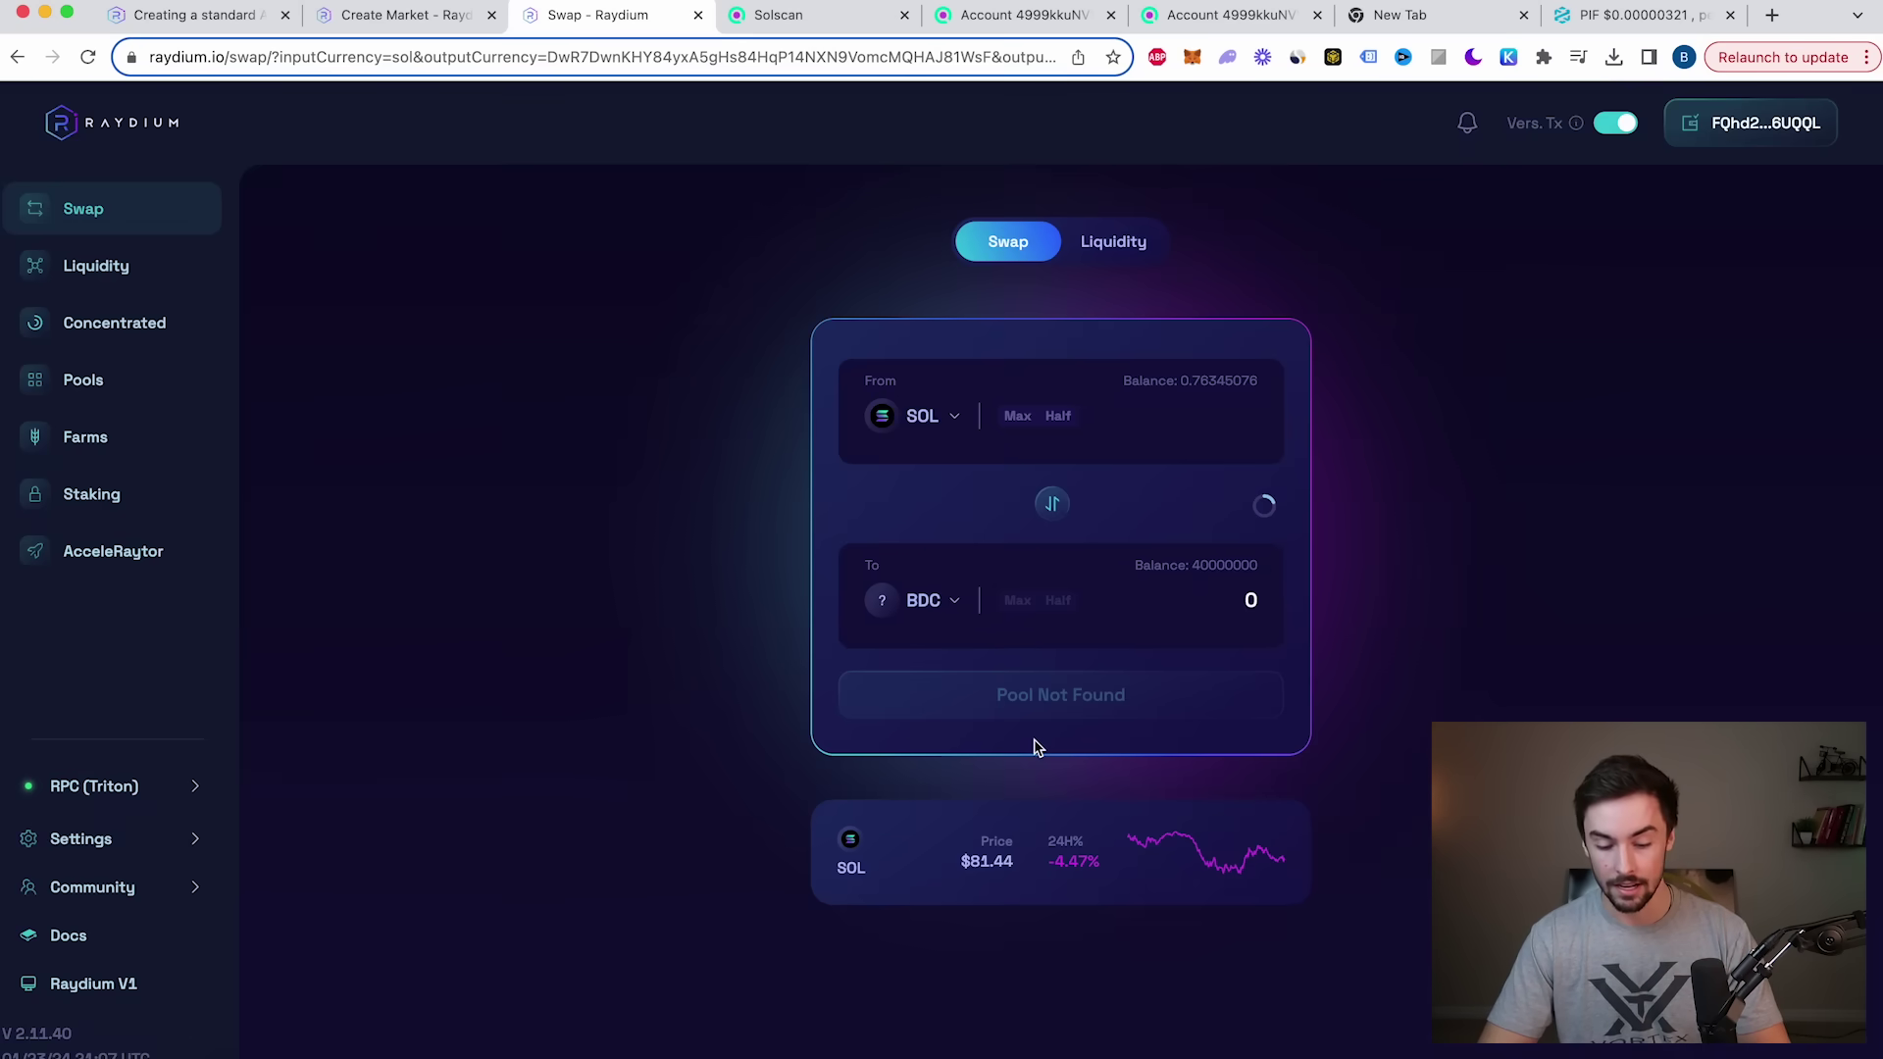
pyautogui.click(1183, 416)
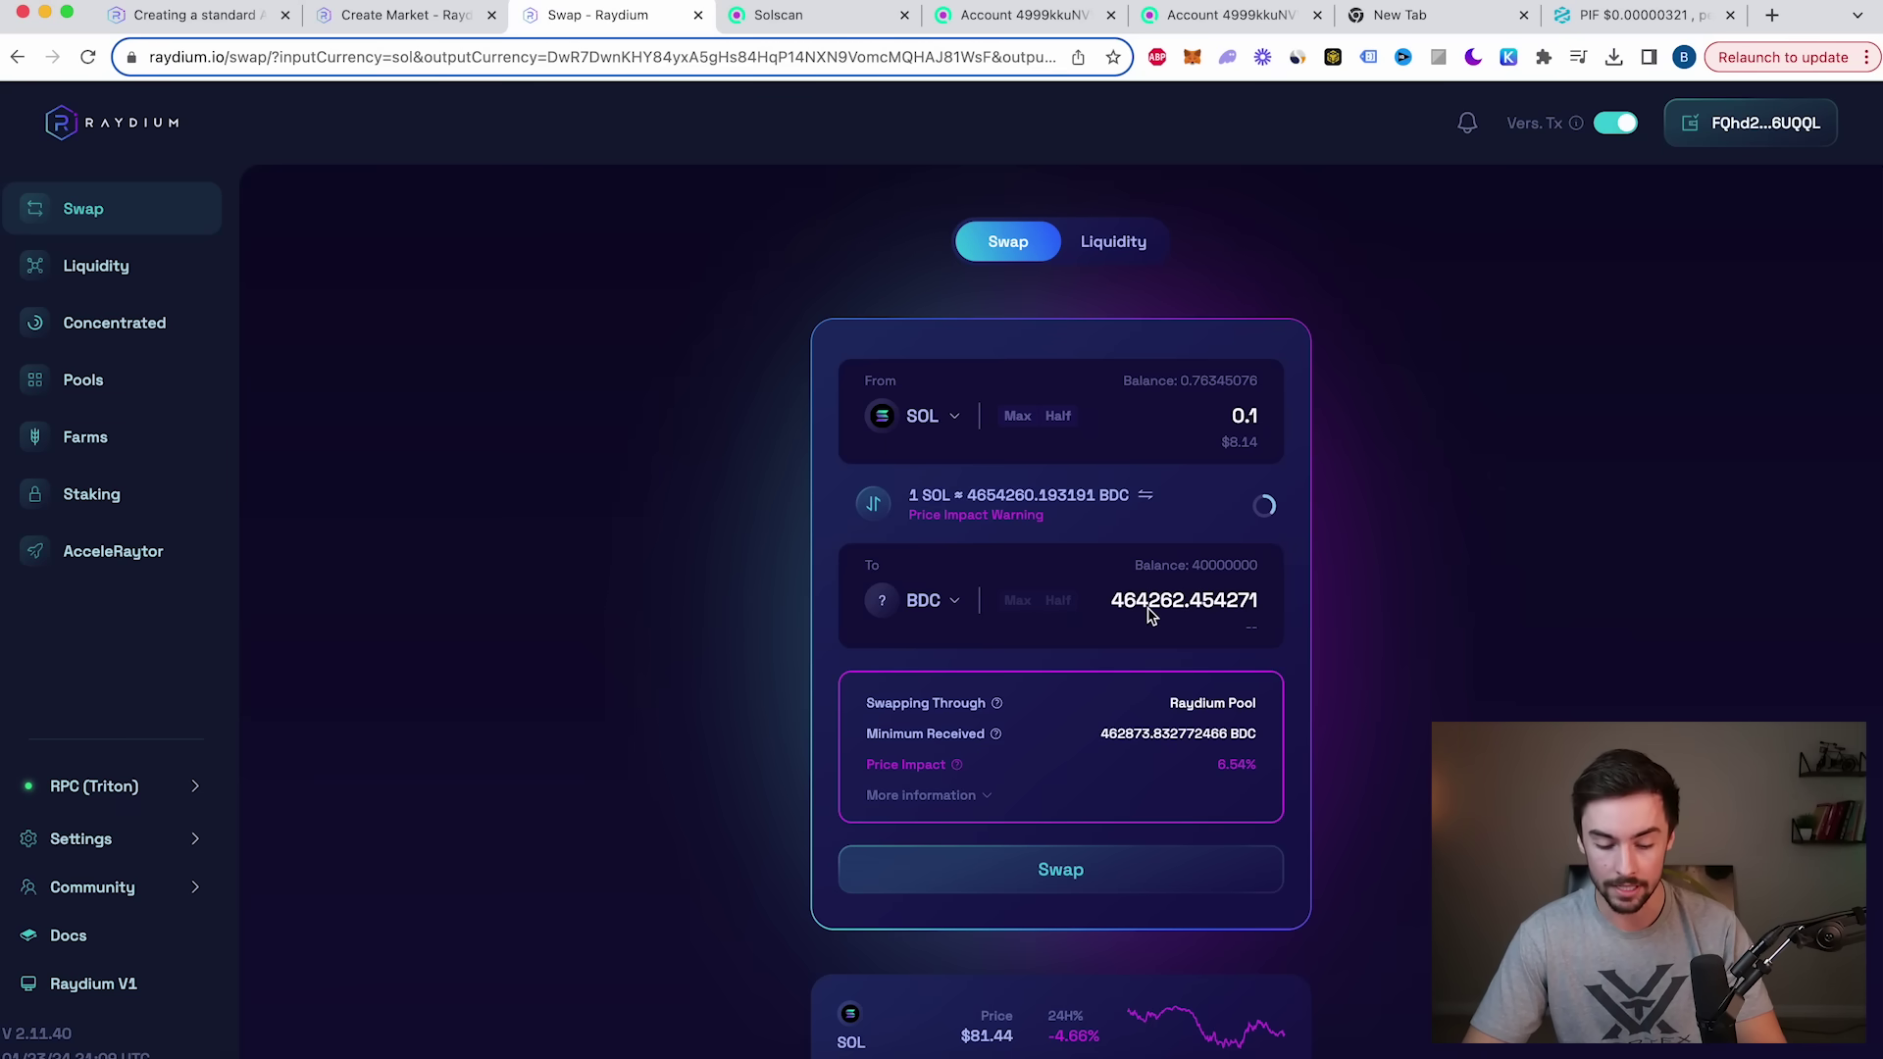
pyautogui.click(1082, 876)
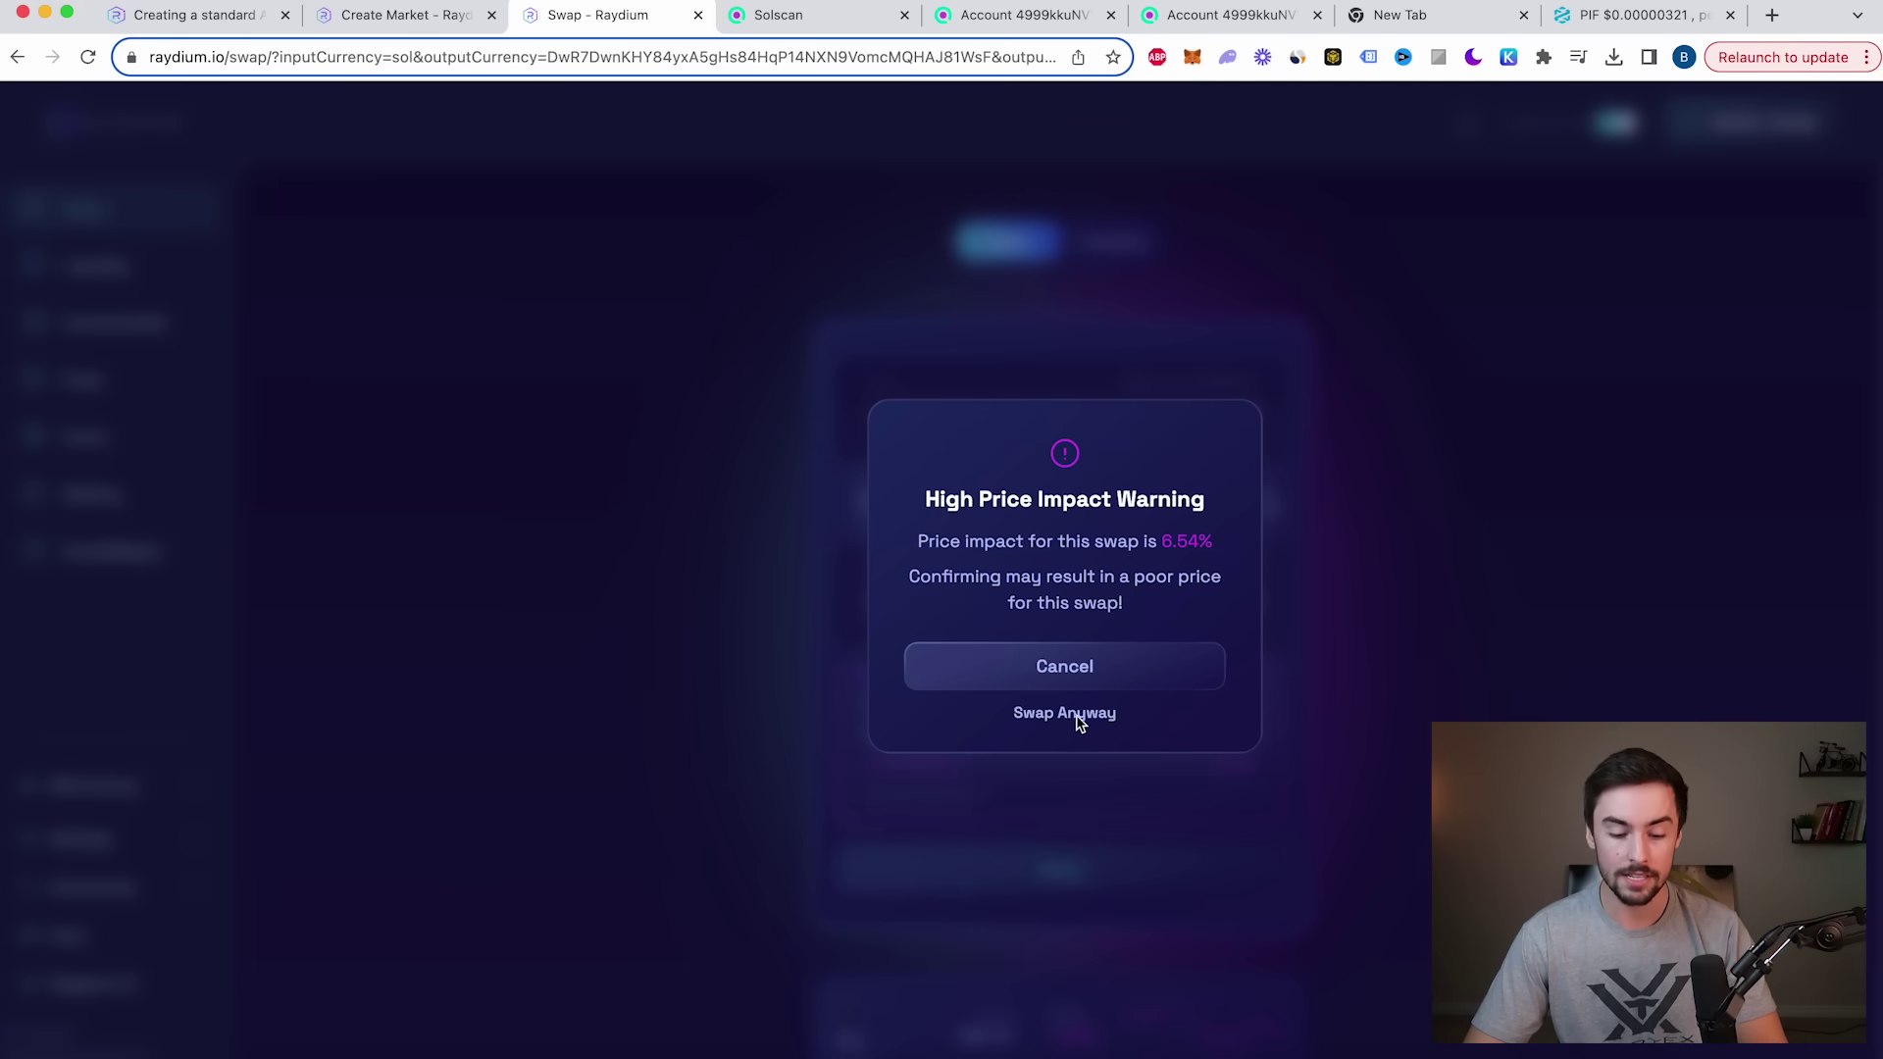
pyautogui.click(1080, 718)
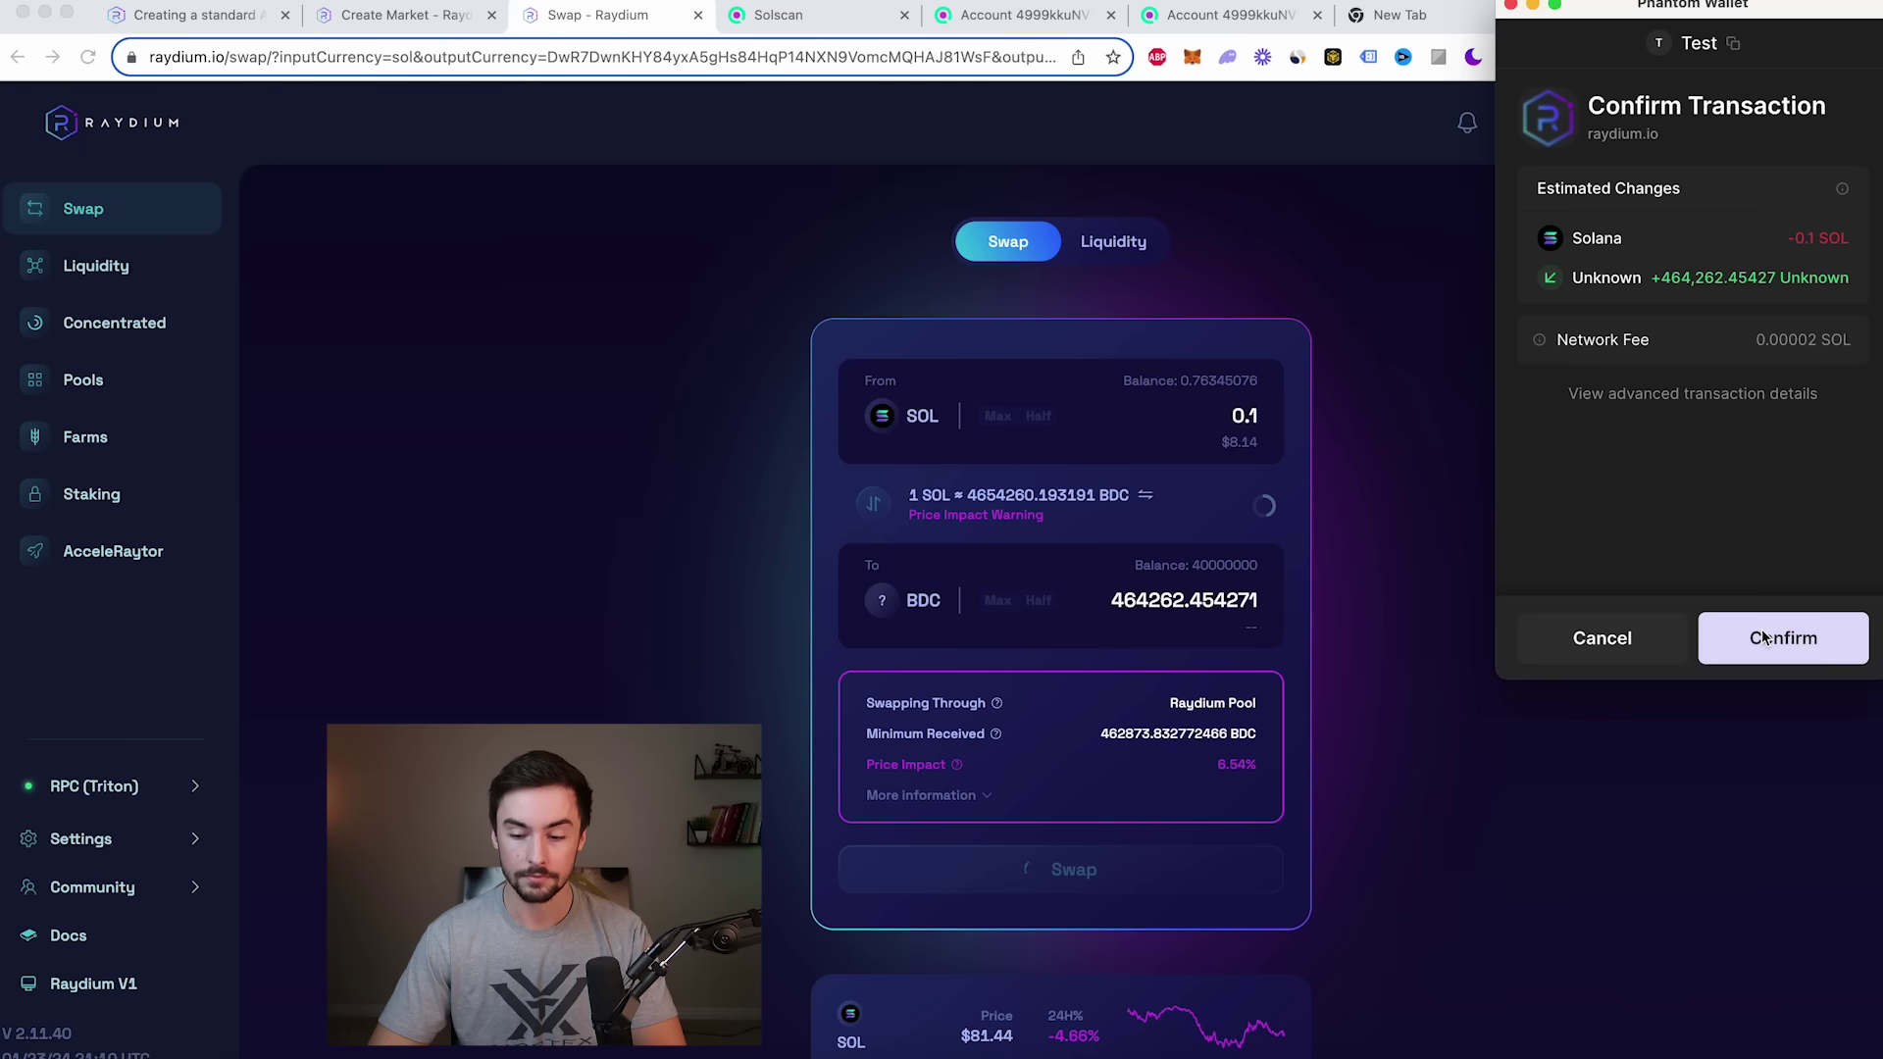
pyautogui.click(1762, 638)
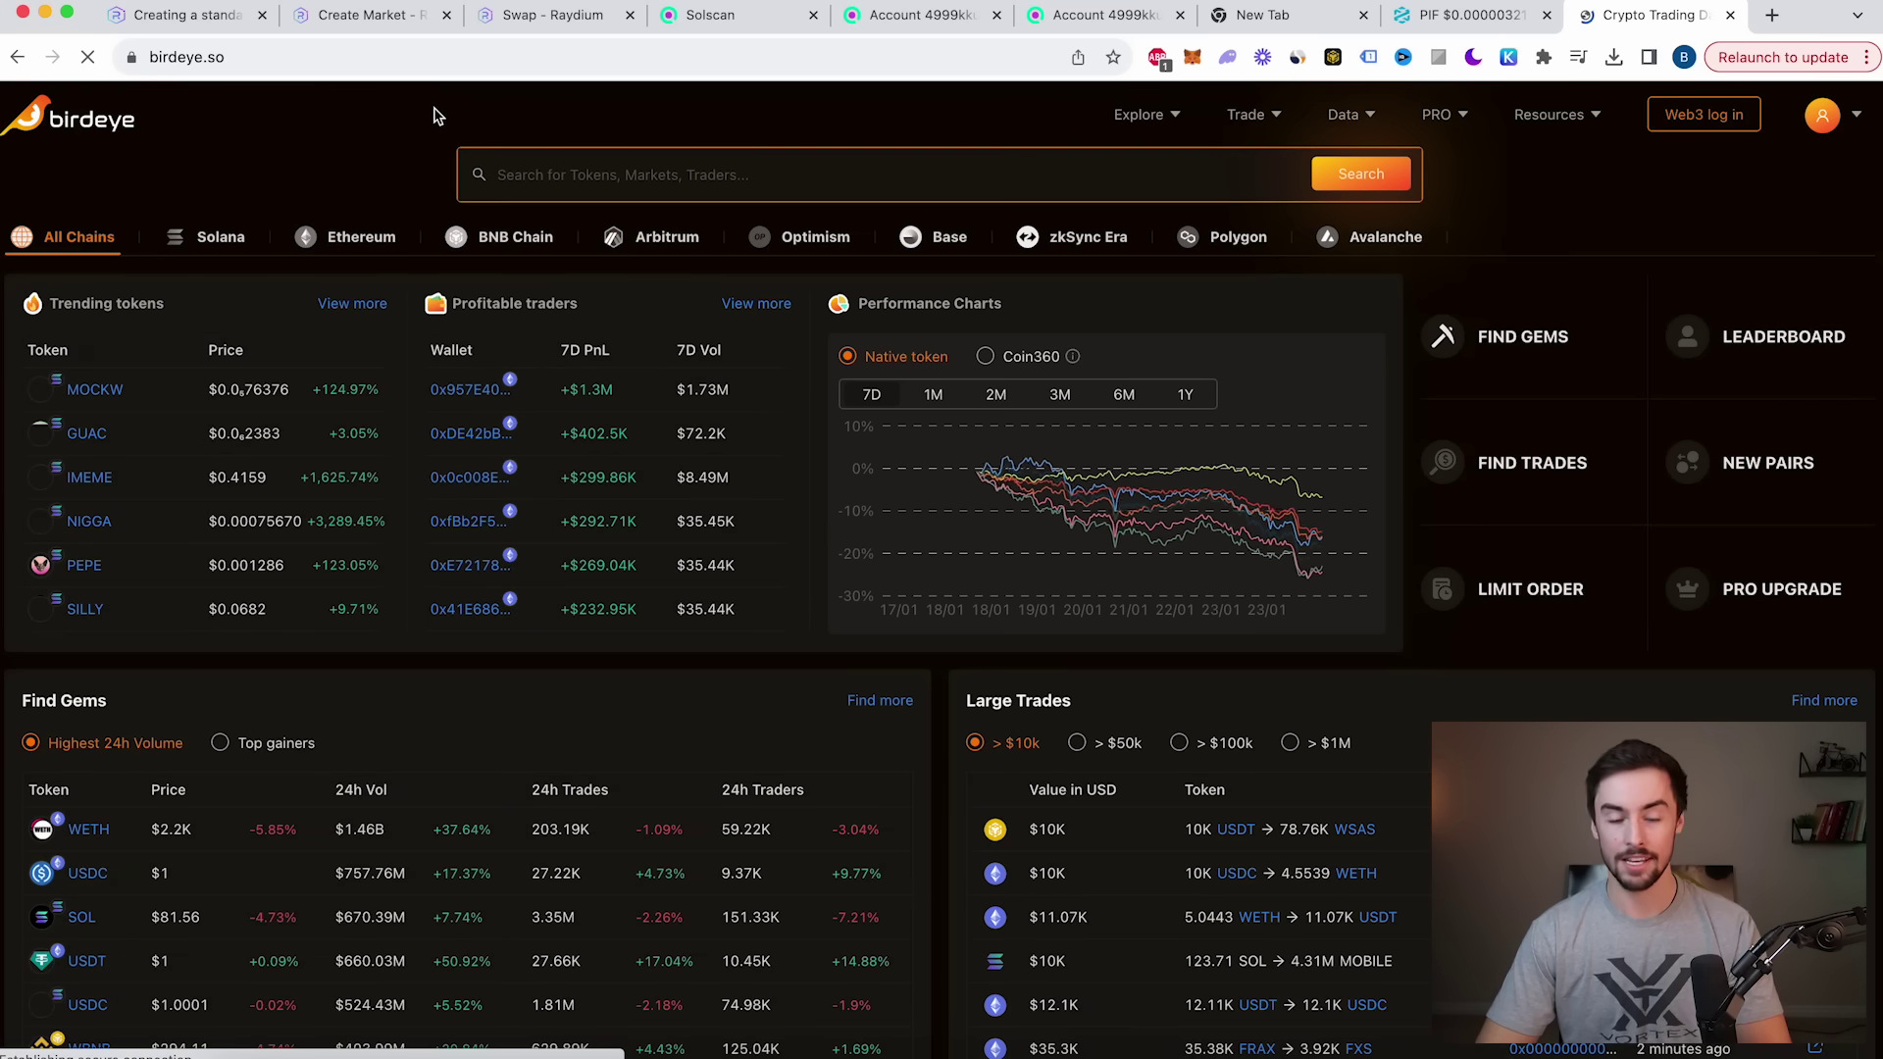
# Step: Paste the BDC mint address into Birdeye's search to list BDC - BabyDinoCoin
pyautogui.click(761, 178)
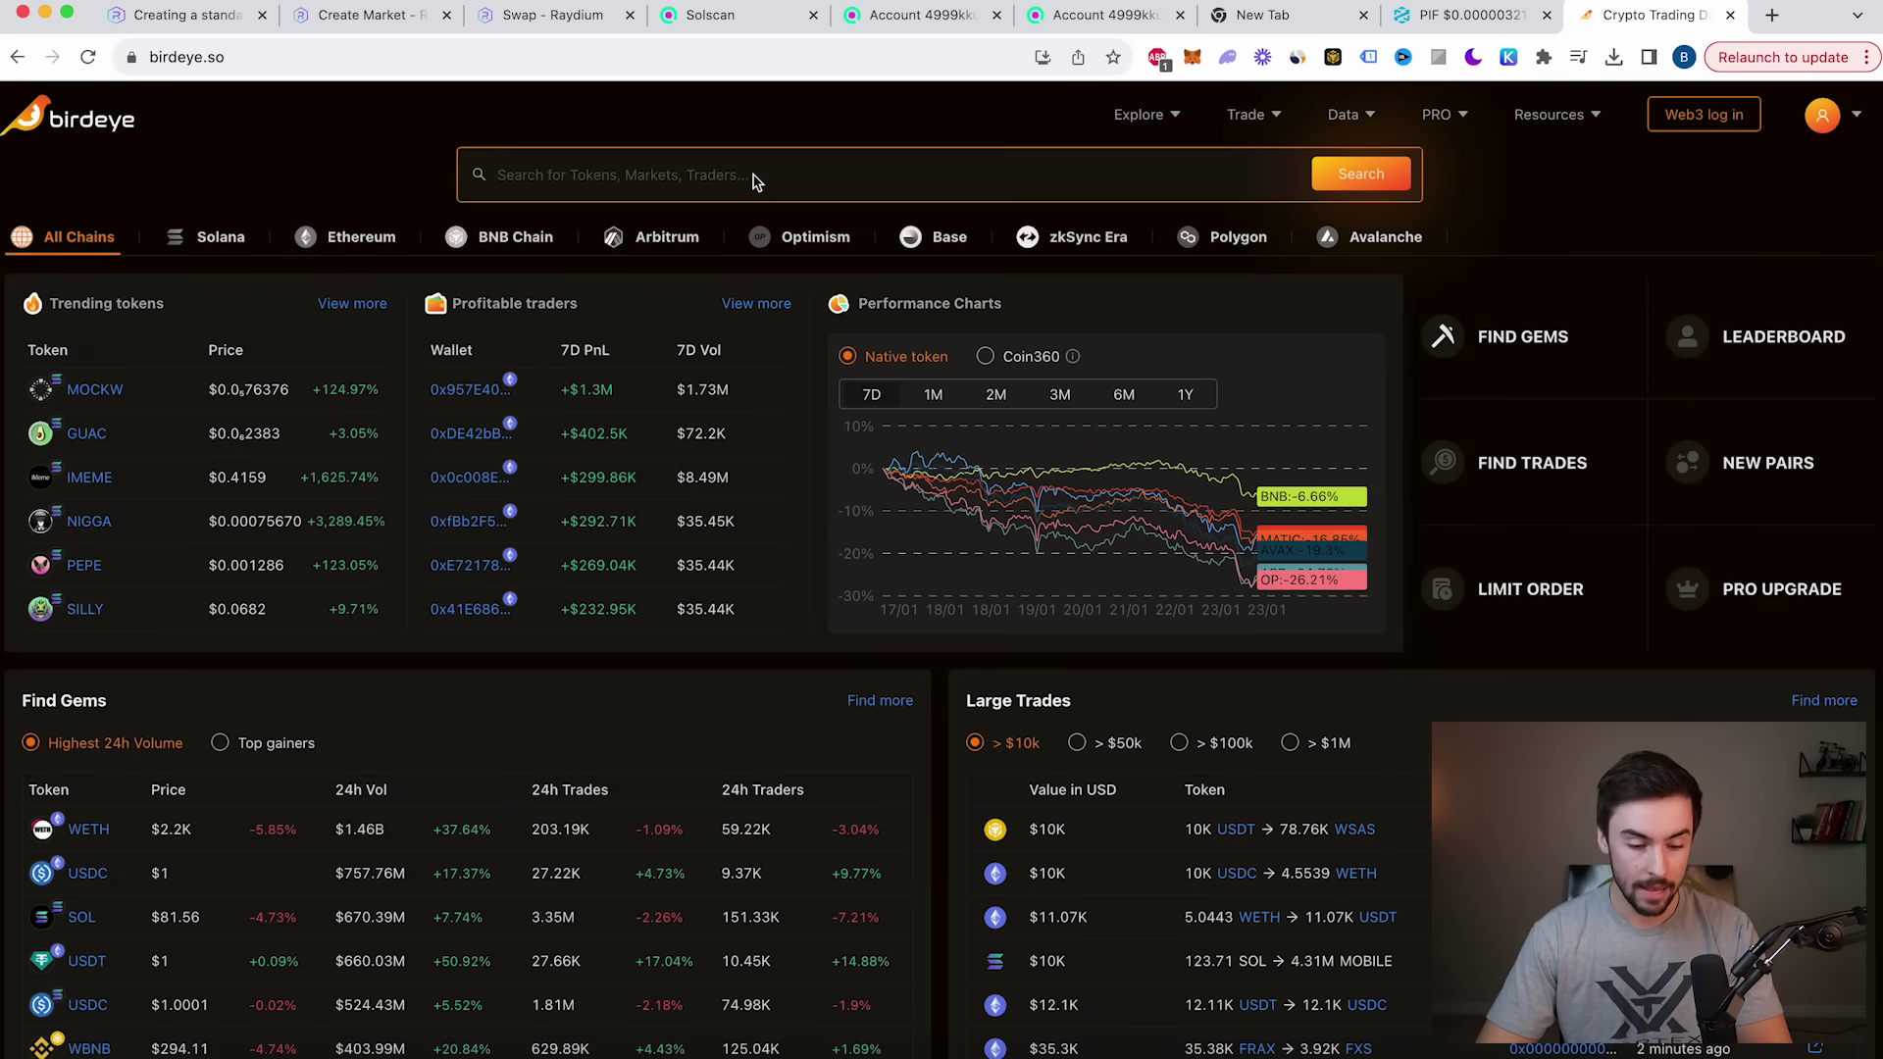
pyautogui.press('cmd+v')
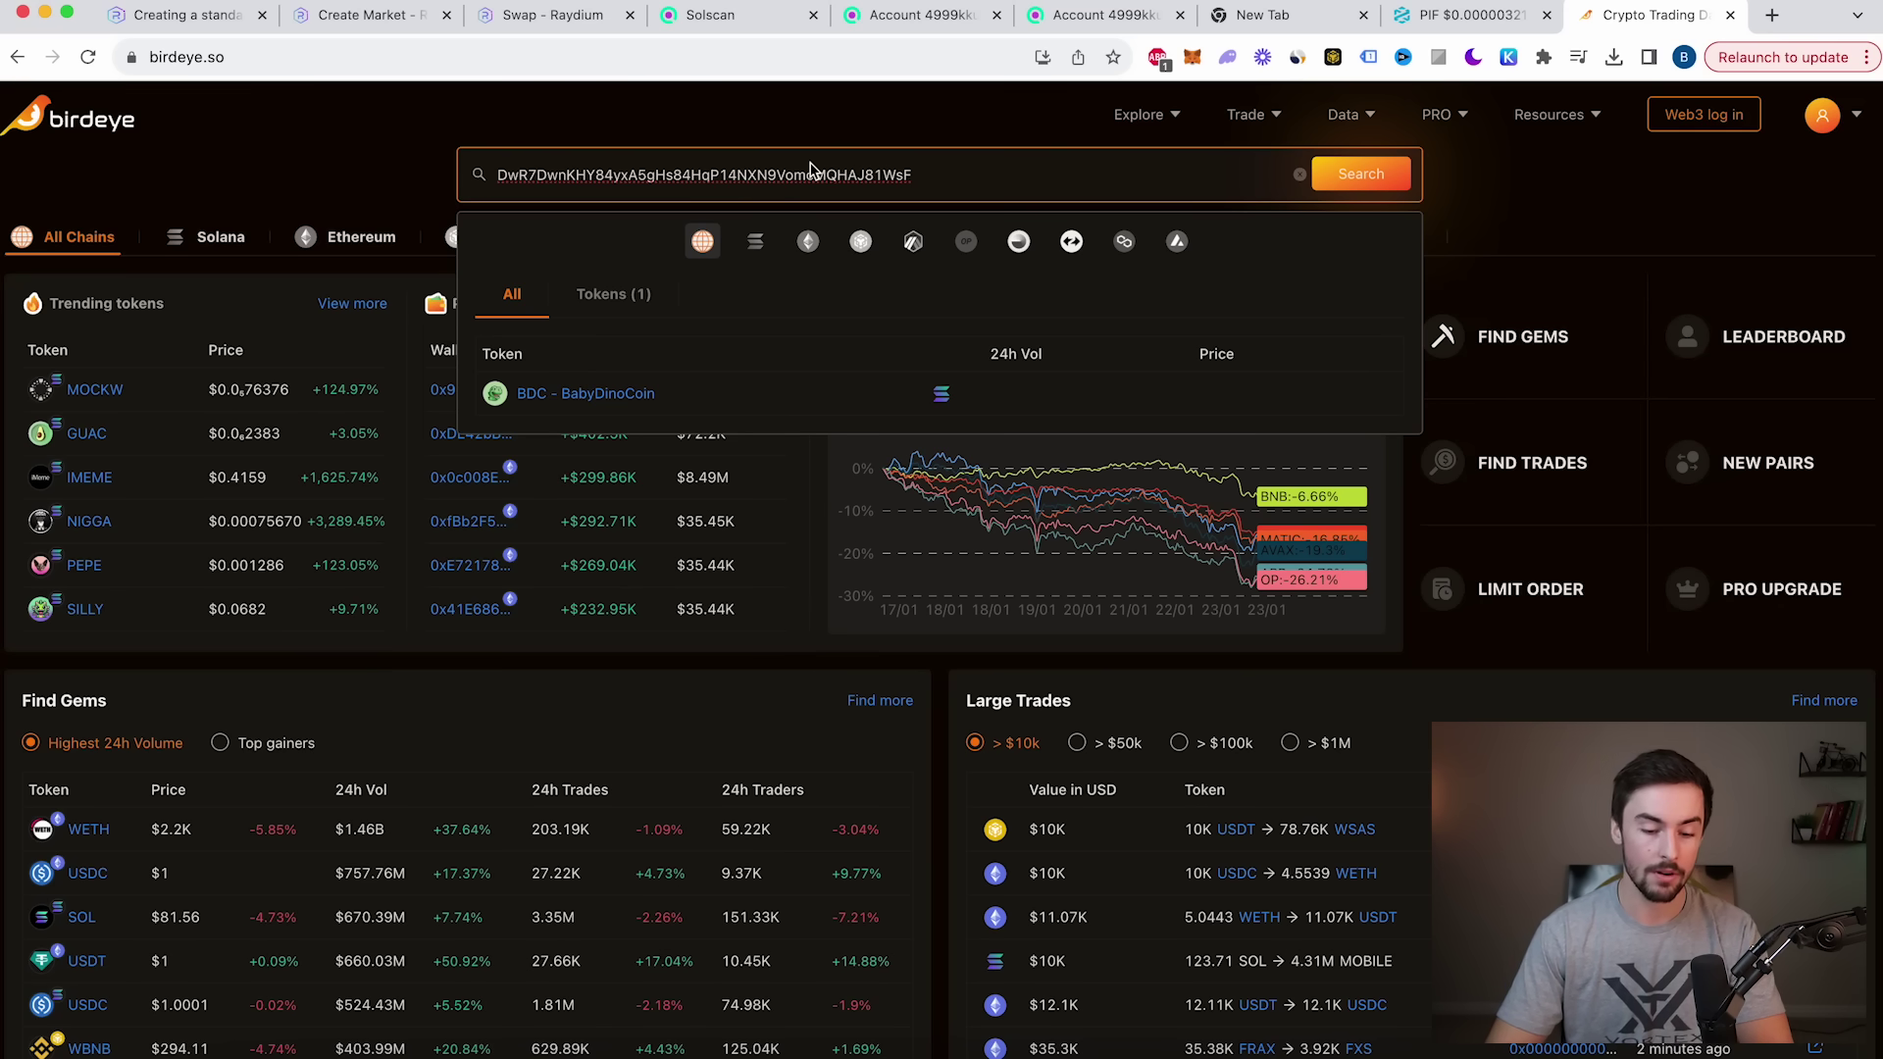
pyautogui.doubleClick(822, 179)
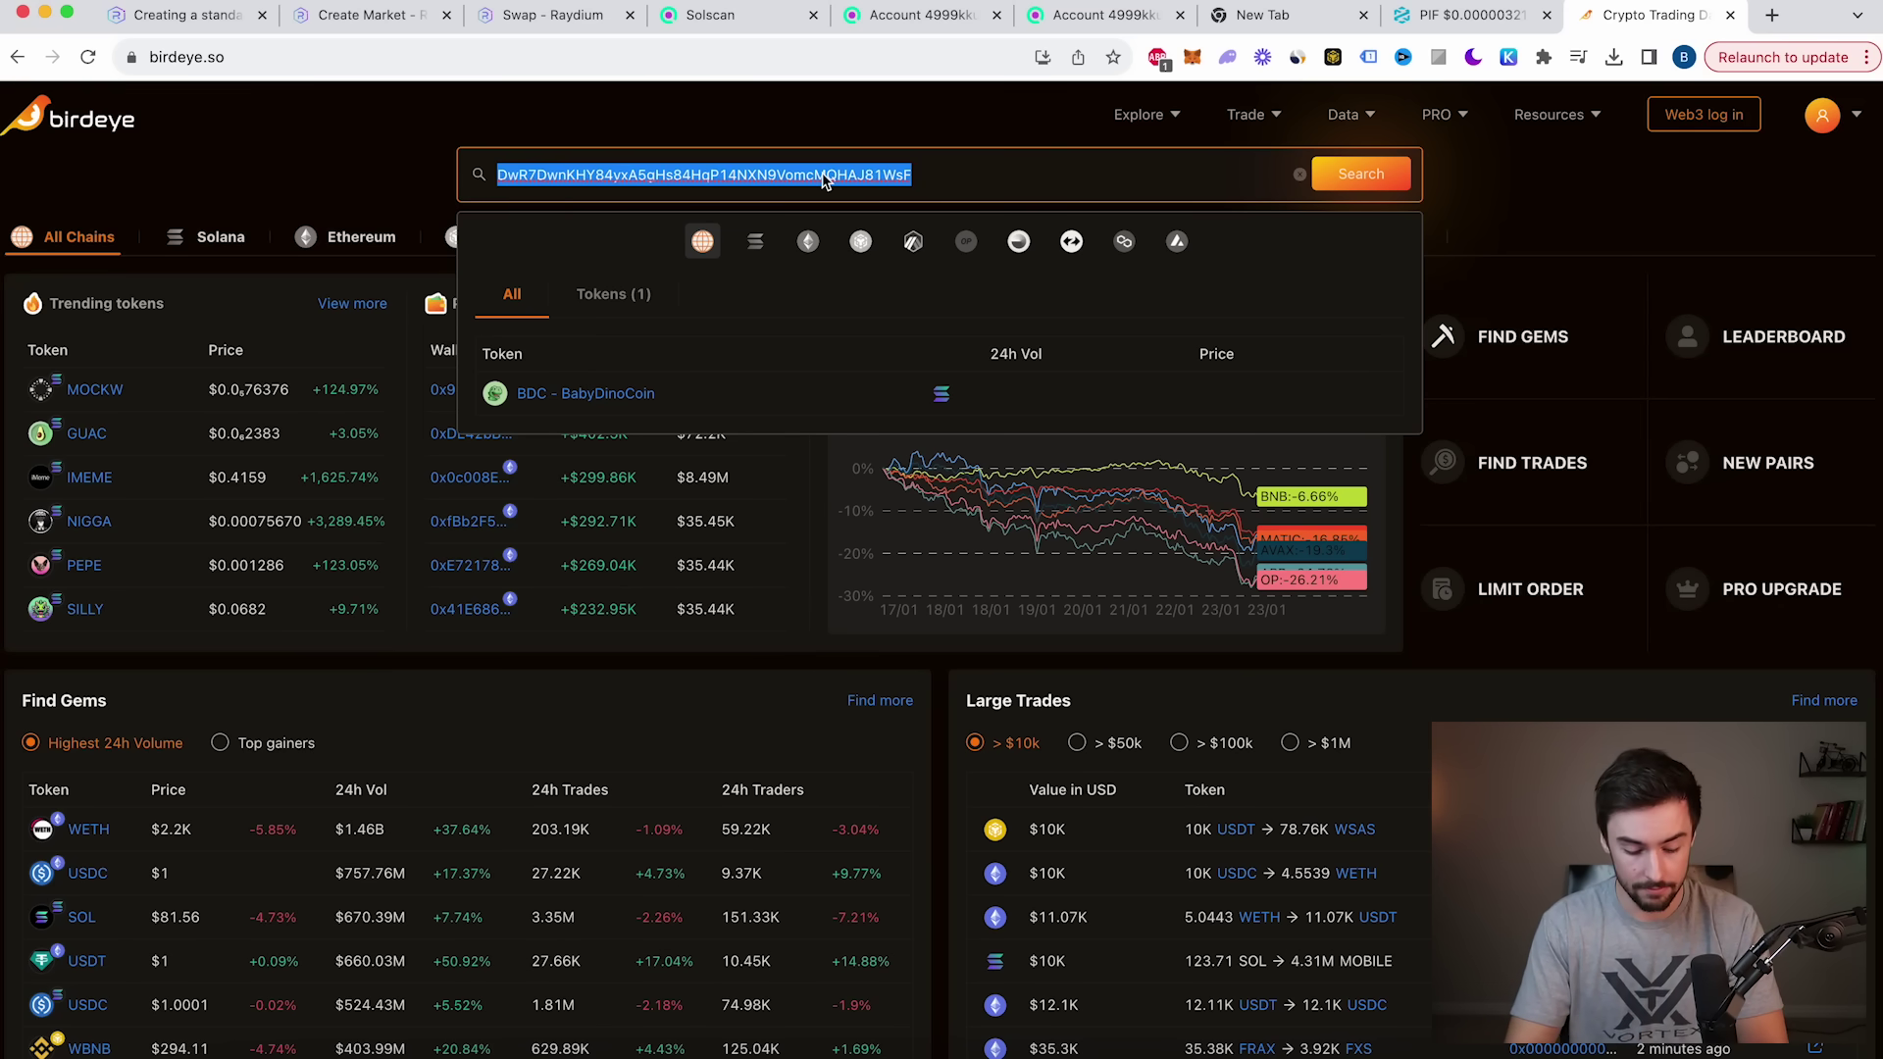